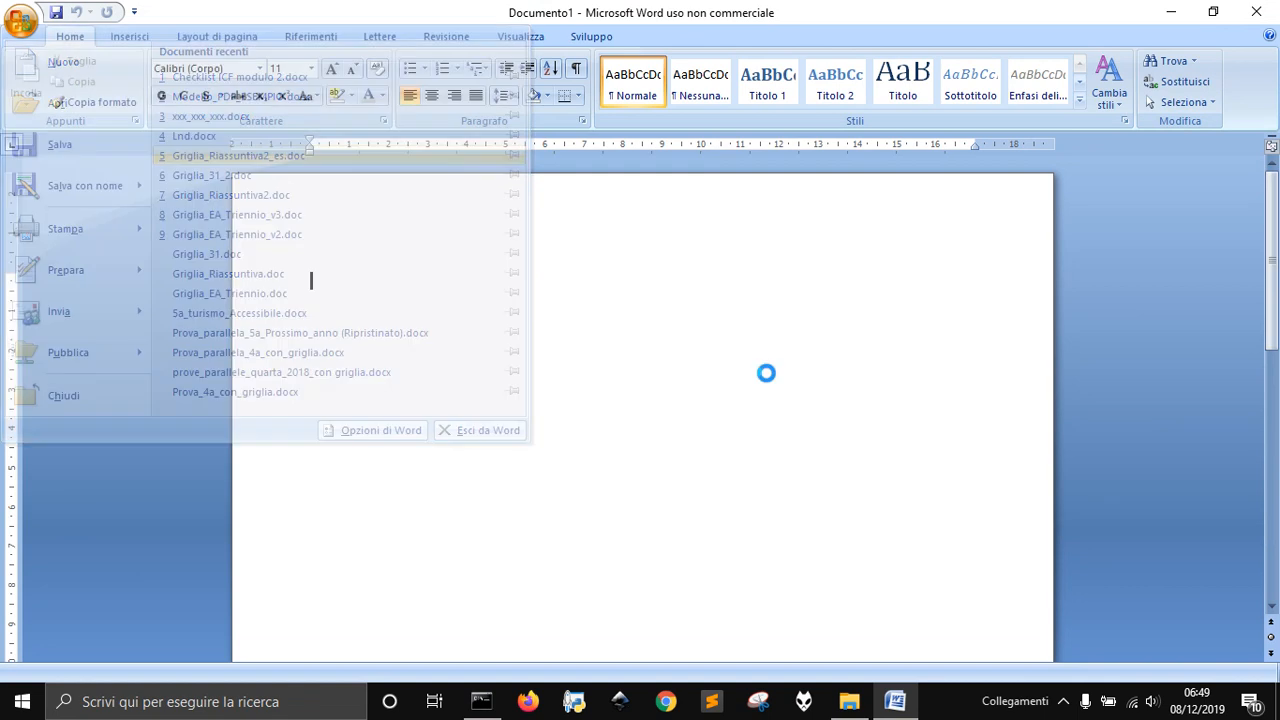
Step: Look through Griglia_Riassuntiva2_es.doc, from the class summary table to the individual grid for Diritto e Tecniche delle strutture ricettive
scroll(722, 432, "down", 20)
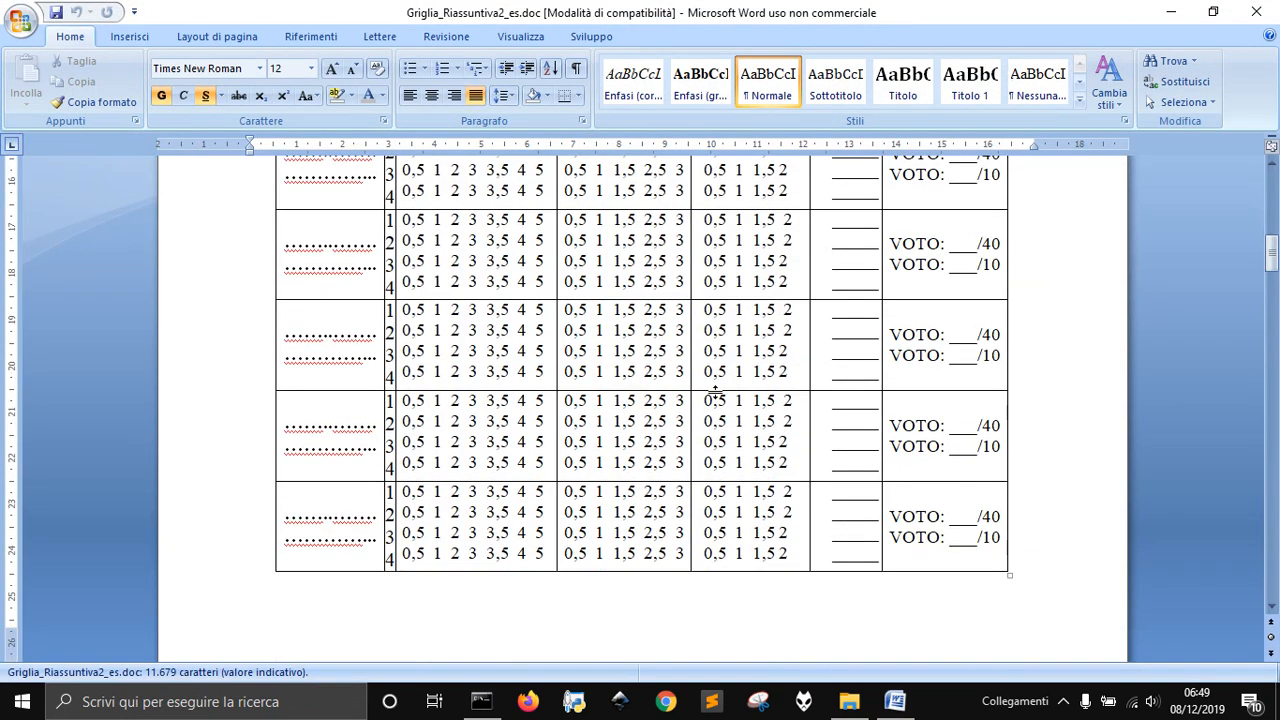
scroll(684, 570, "down", 15)
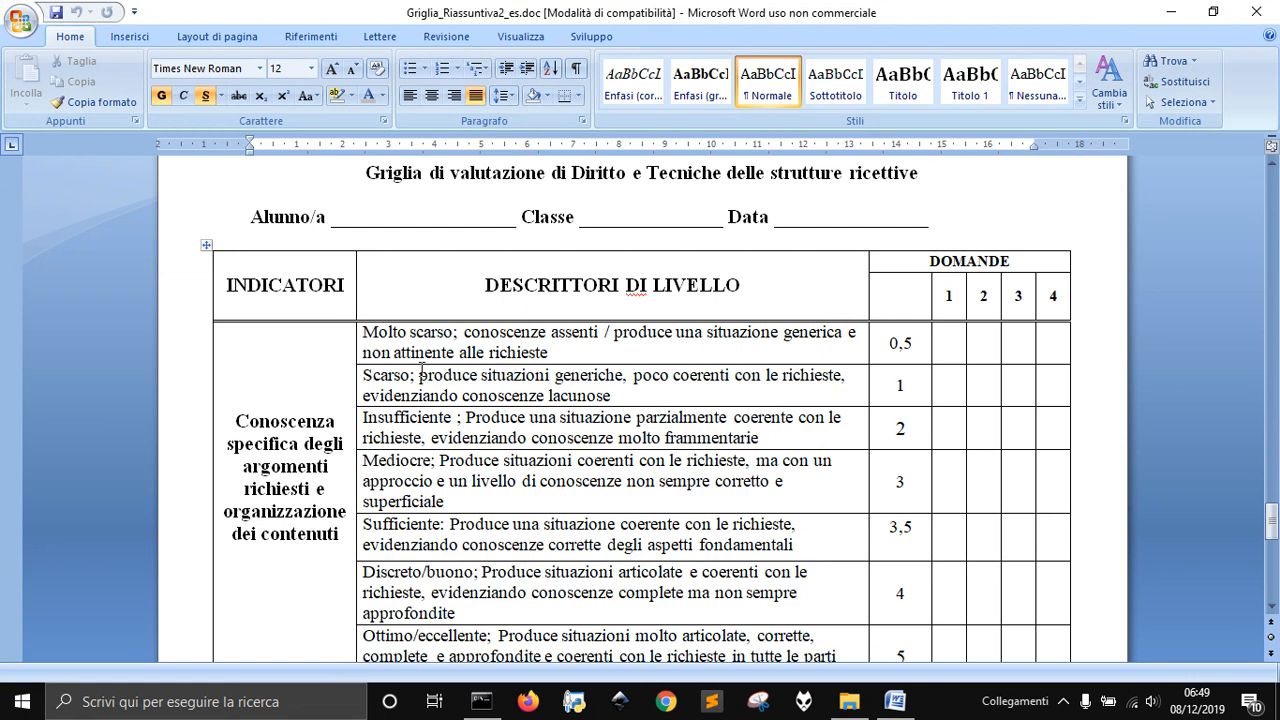
scroll(641, 424, "down", 2)
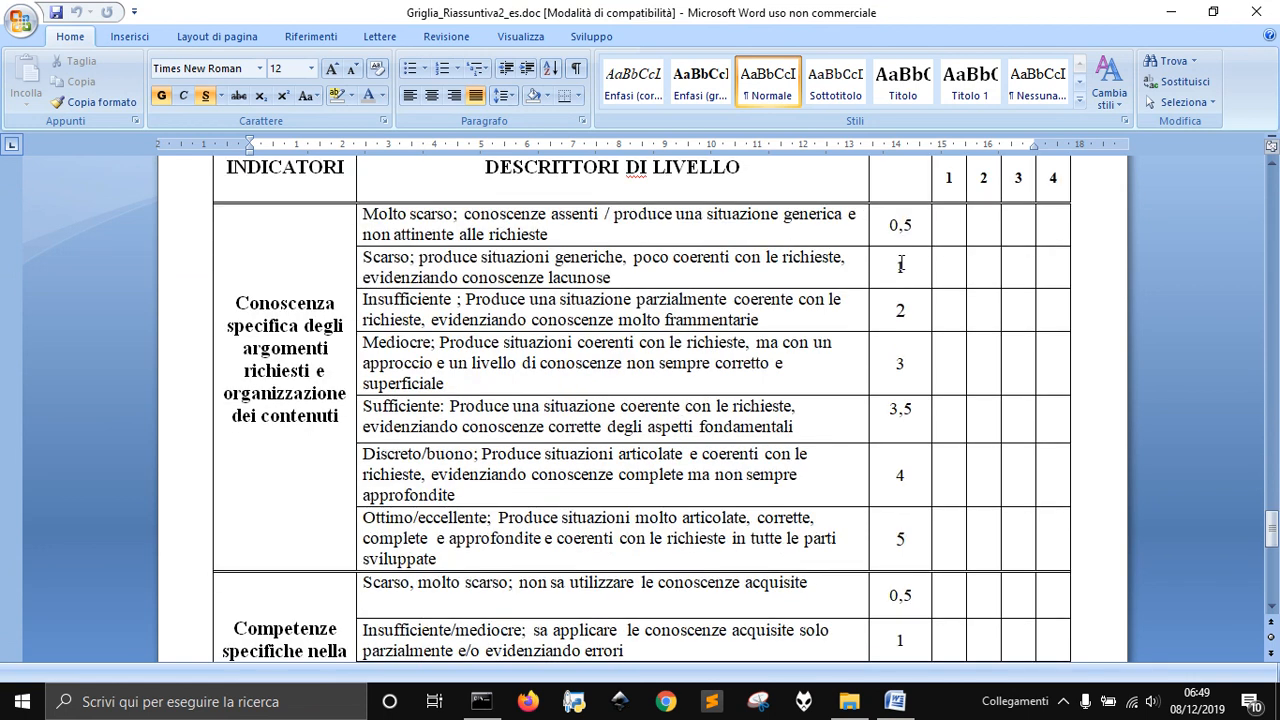
scroll(961, 386, "down", 6)
scroll(946, 434, "up", 4)
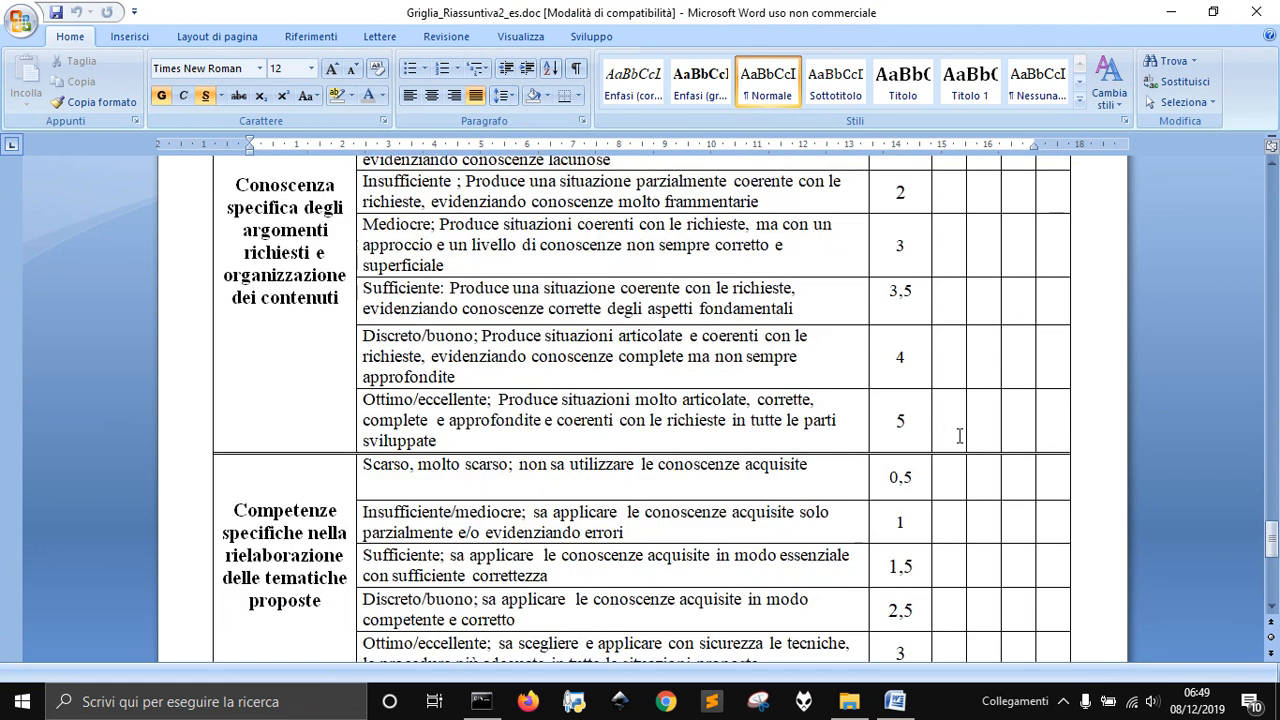
scroll(951, 429, "down", 6)
scroll(940, 447, "up", 13)
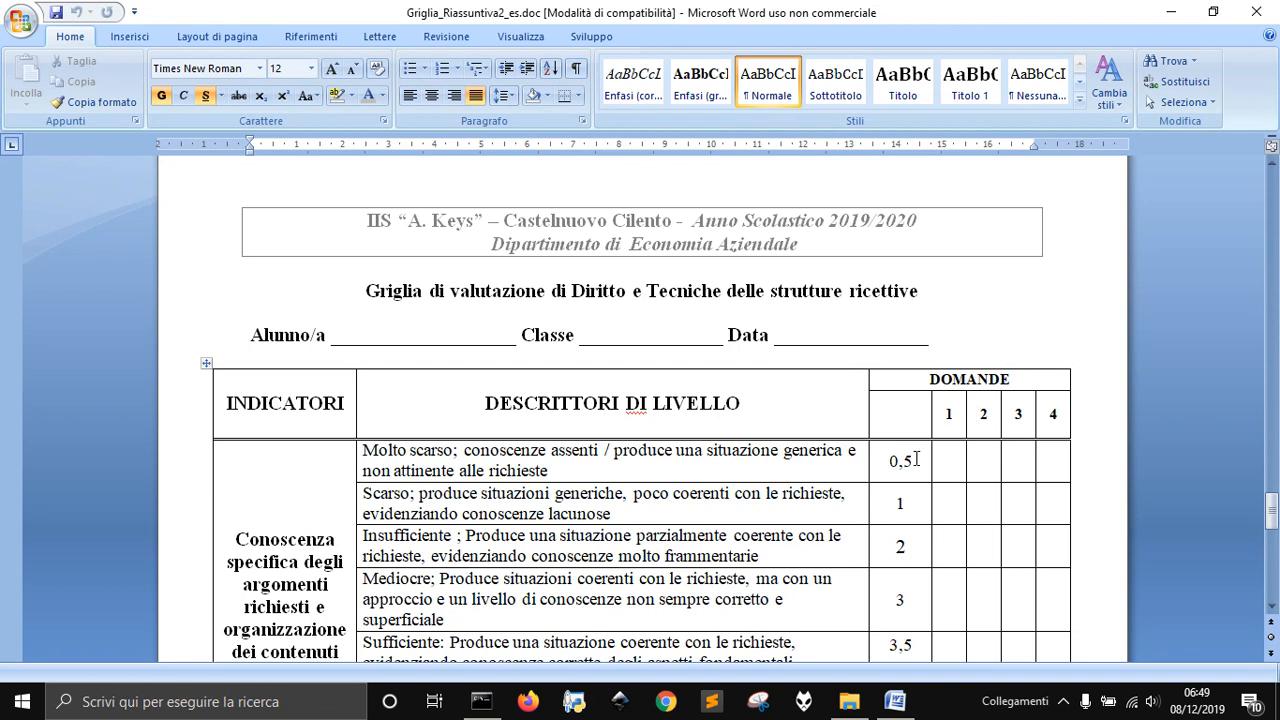
scroll(916, 459, "down", 15)
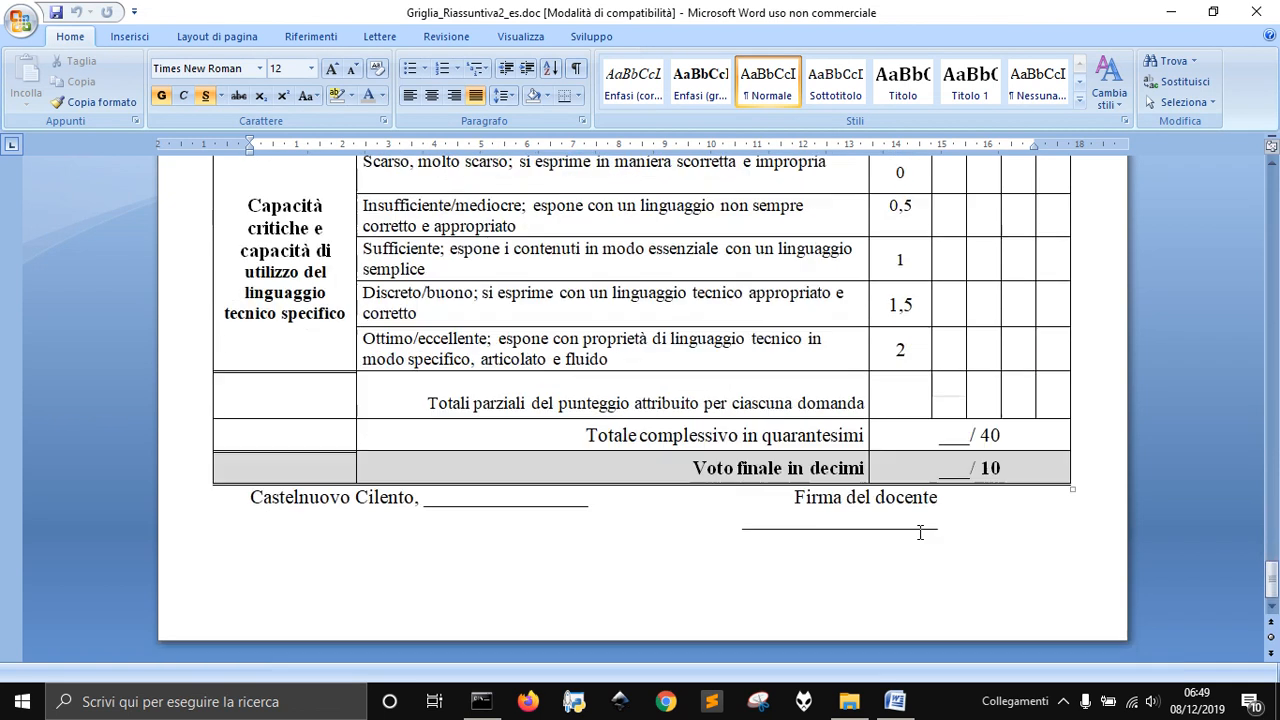
scroll(930, 523, "up", 15)
scroll(897, 490, "down", 3)
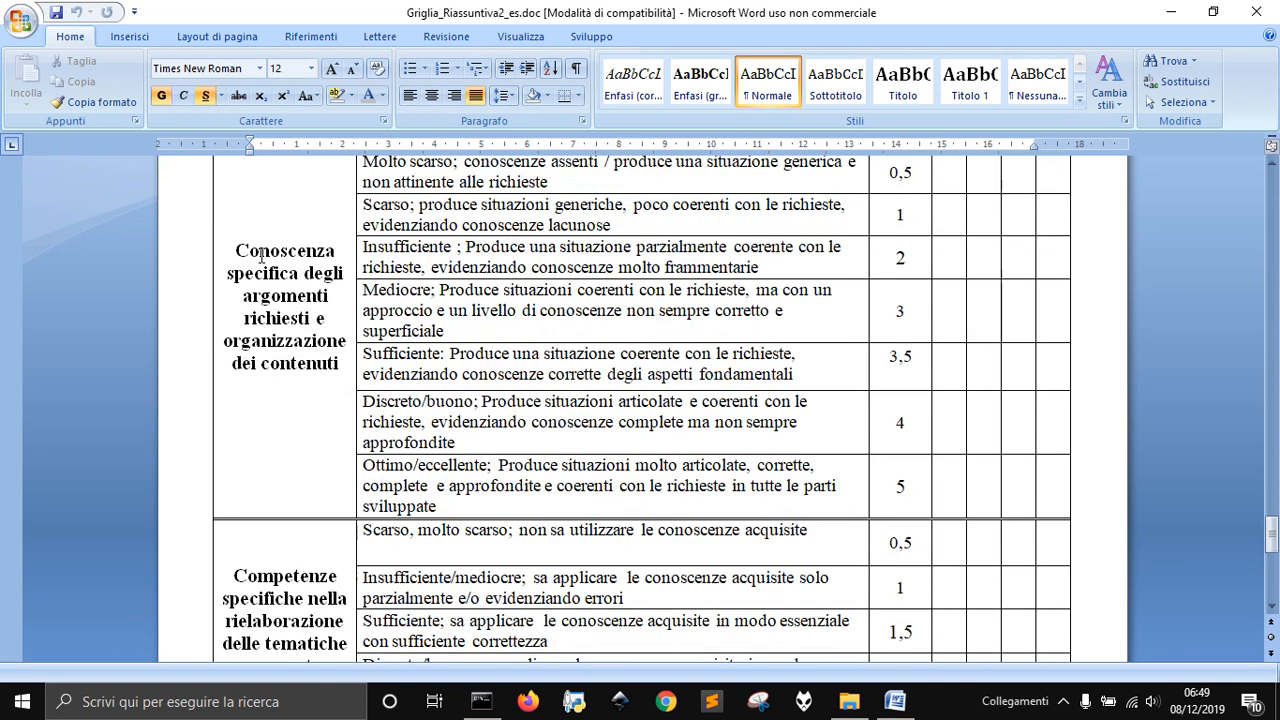
Step: Examine the INDICATORI column of the individual grid, highlighting keywords in the Conoscenza, Competenze and Capacità critiche indicators
double_click(262, 256)
scroll(280, 320, "down", 3)
double_click(287, 398)
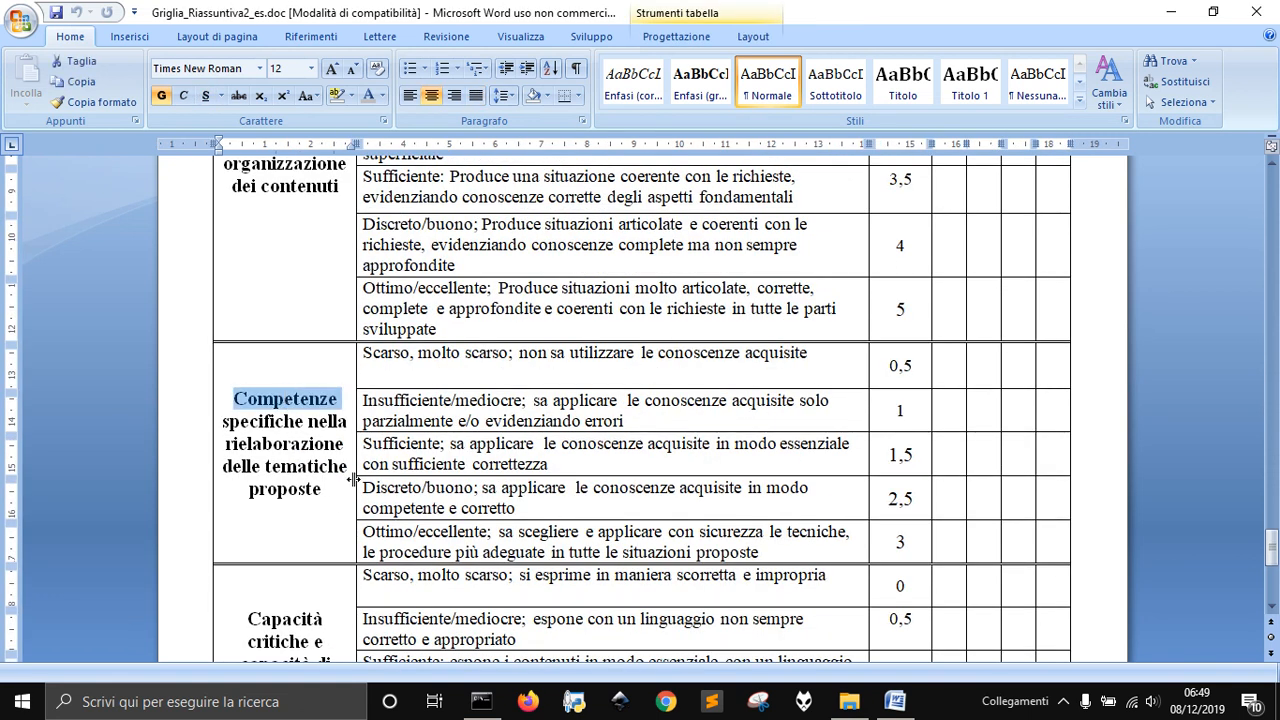
scroll(352, 480, "down", 2)
double_click(280, 500)
left_click(281, 522)
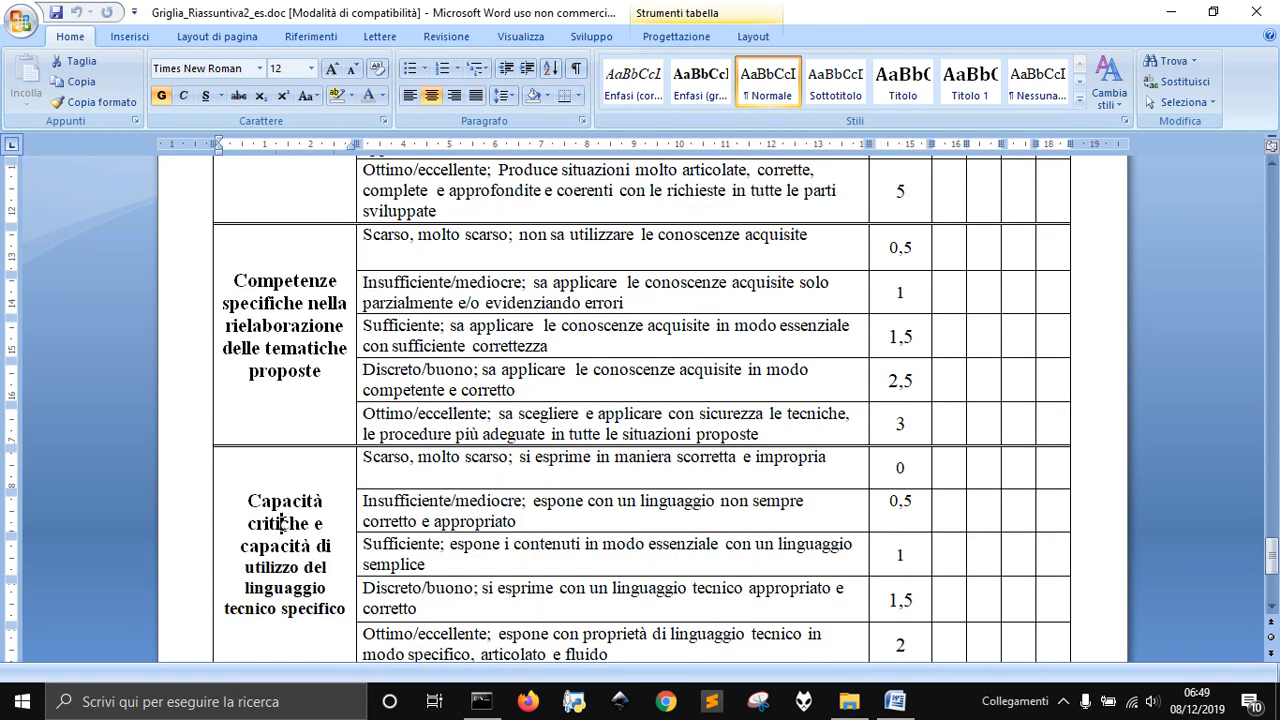
double_click(281, 522)
double_click(296, 589)
scroll(729, 443, "up", 2)
left_click(729, 443)
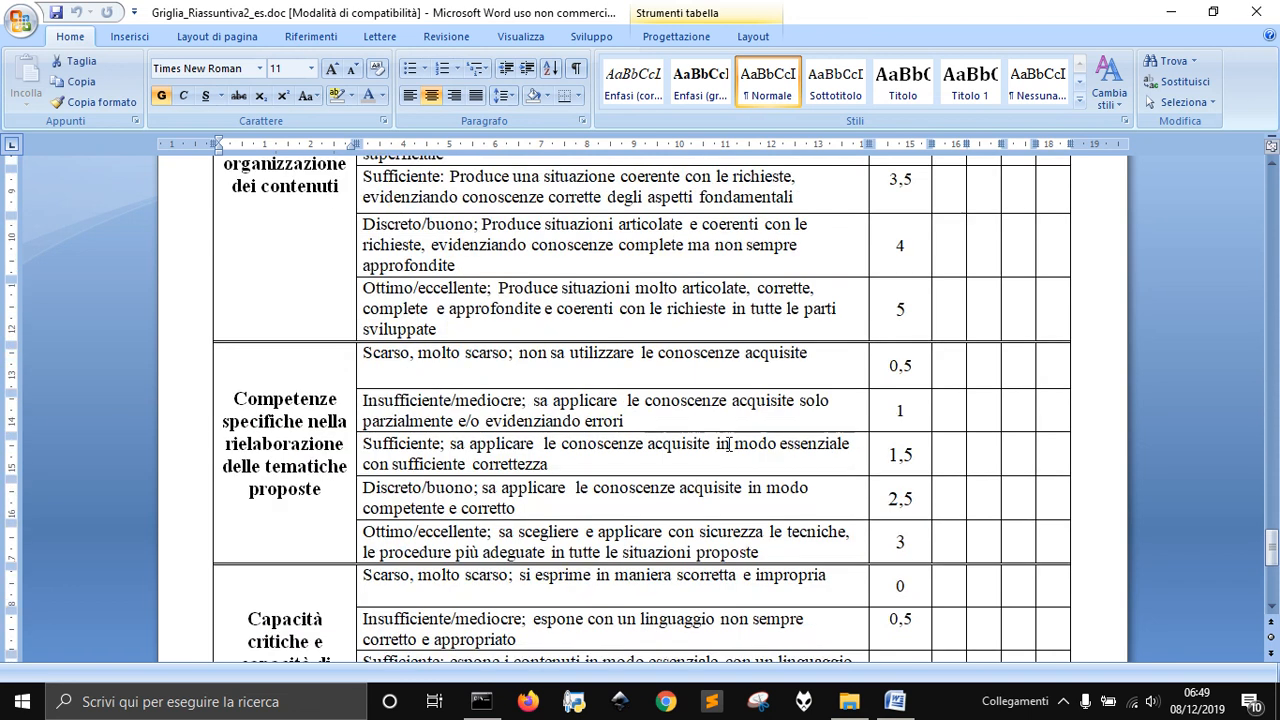
Step: Examine the points assigned to each level descriptor under the three indicators of the individual grid
scroll(793, 372, "up", 3)
scroll(900, 371, "up", 1)
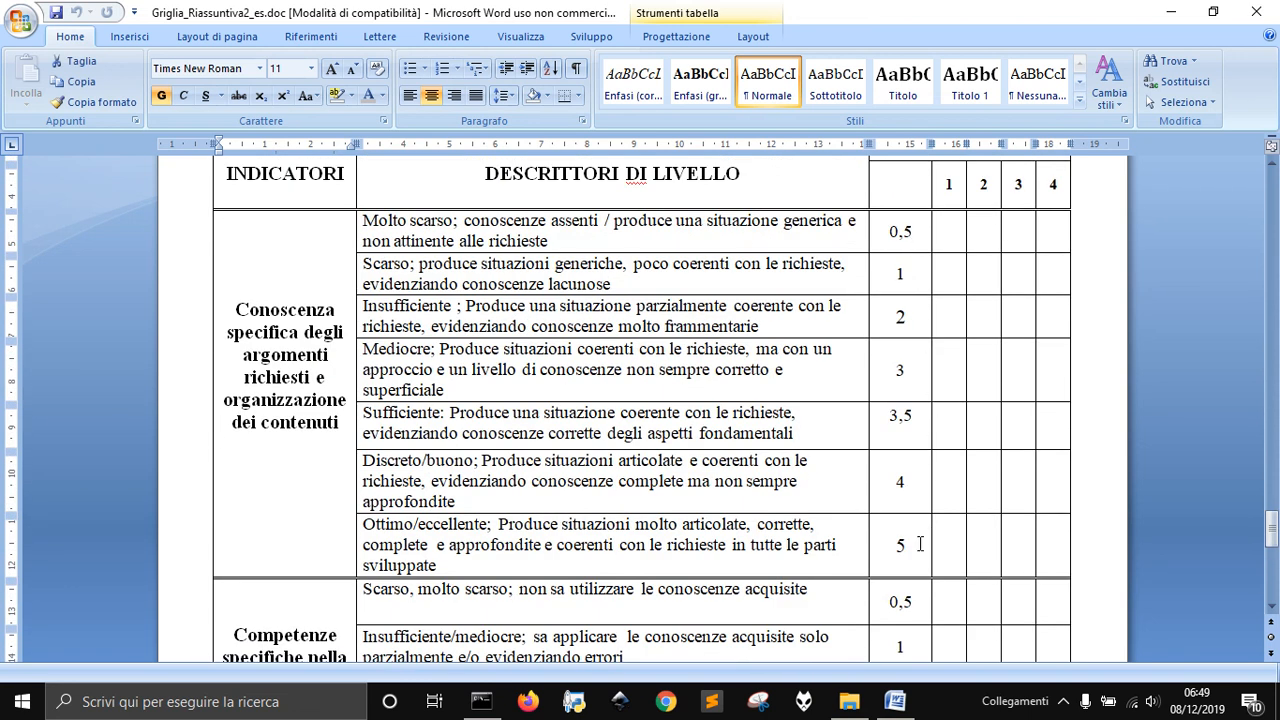
scroll(917, 543, "down", 1)
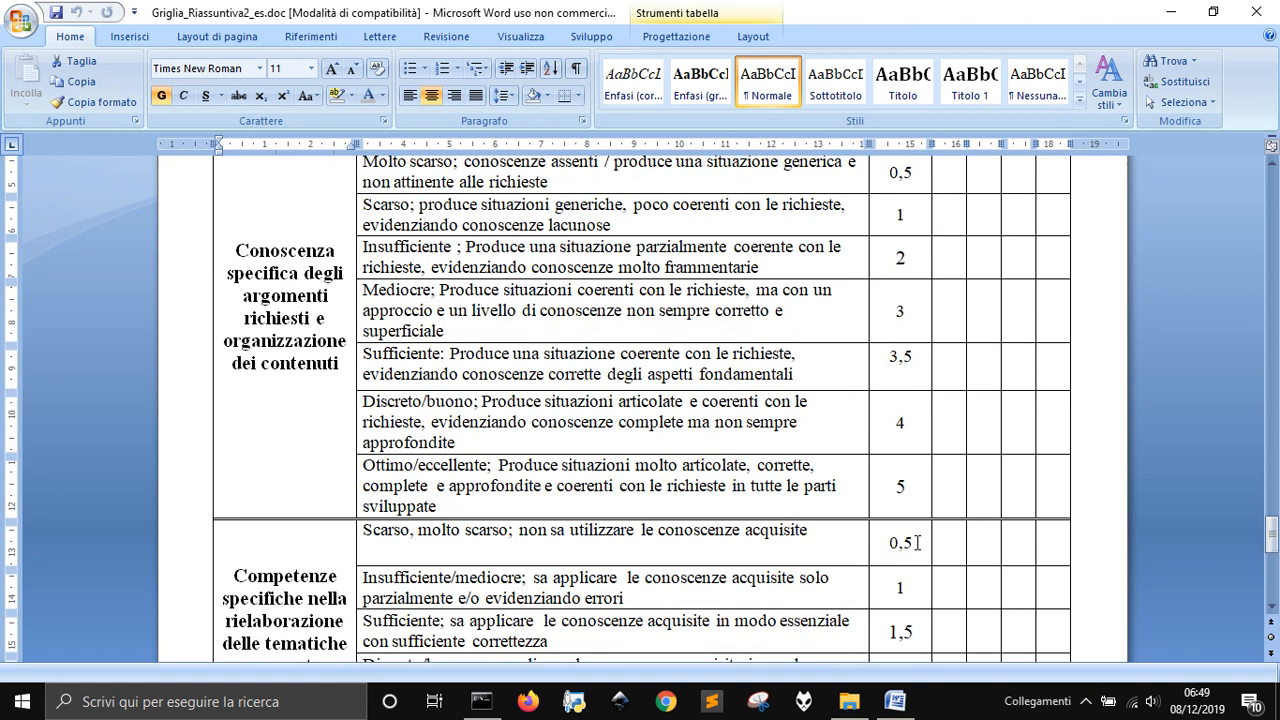
scroll(915, 542, "down", 3)
scroll(911, 540, "down", 3)
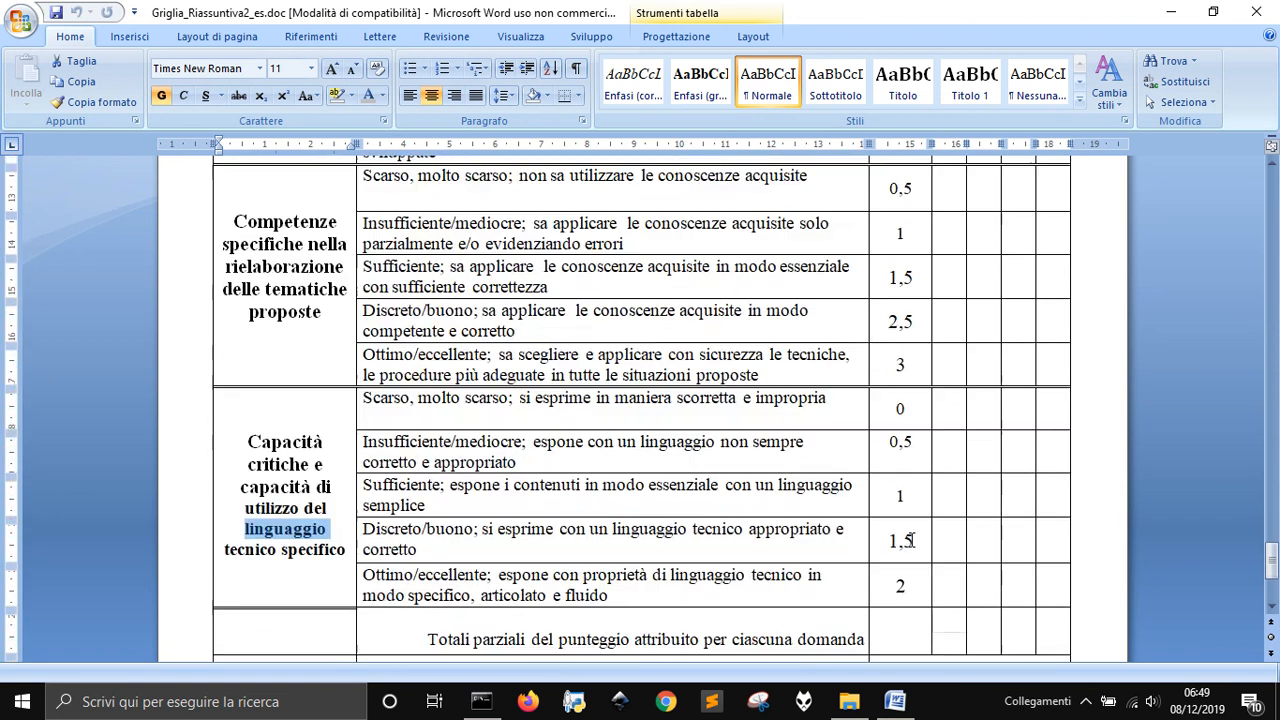
scroll(910, 540, "down", 1)
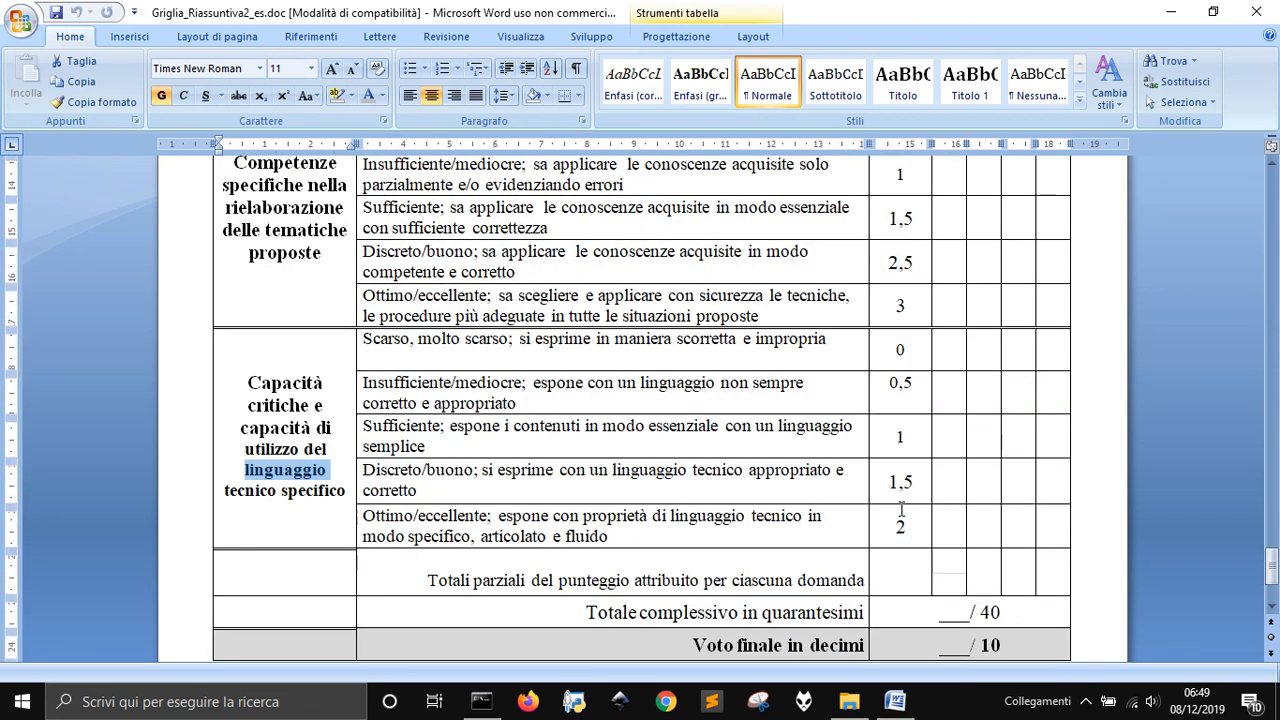
left_click(891, 484)
Step: Examine the columns for questions 1 to 4, highlighting the overall total in fortieths and the final mark in tenths
scroll(893, 552, "up", 15)
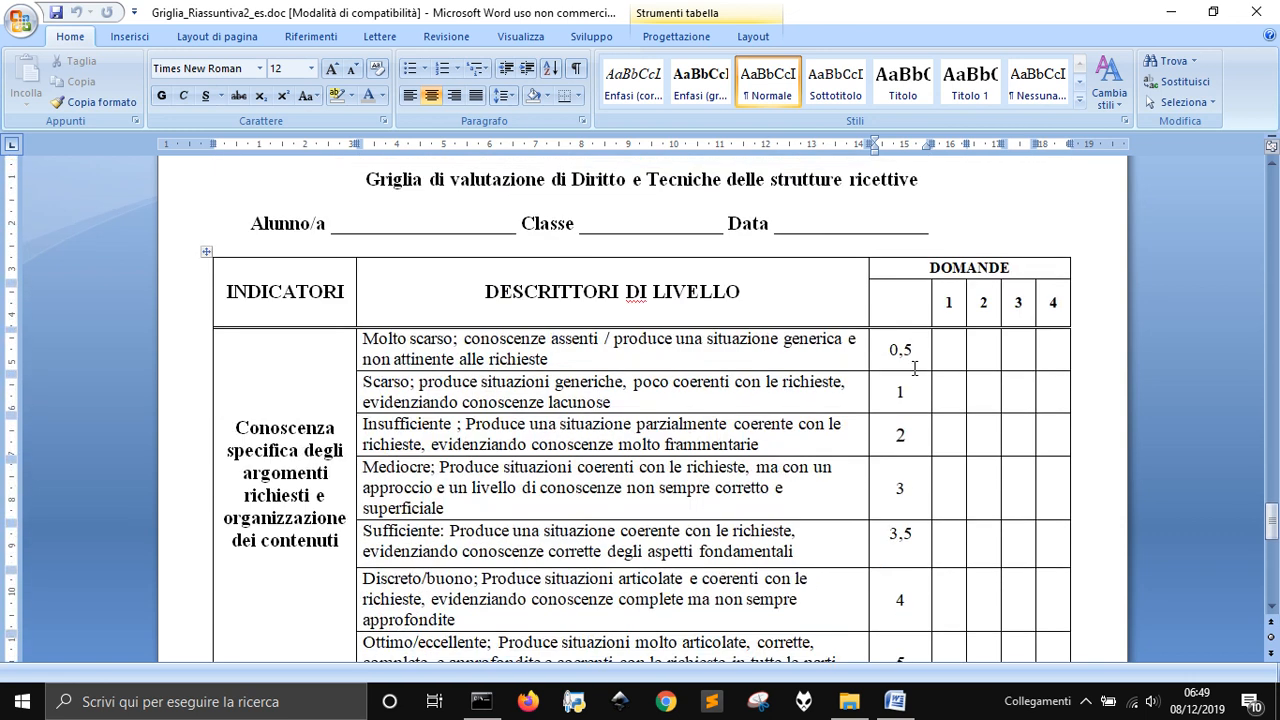
scroll(966, 400, "down", 4)
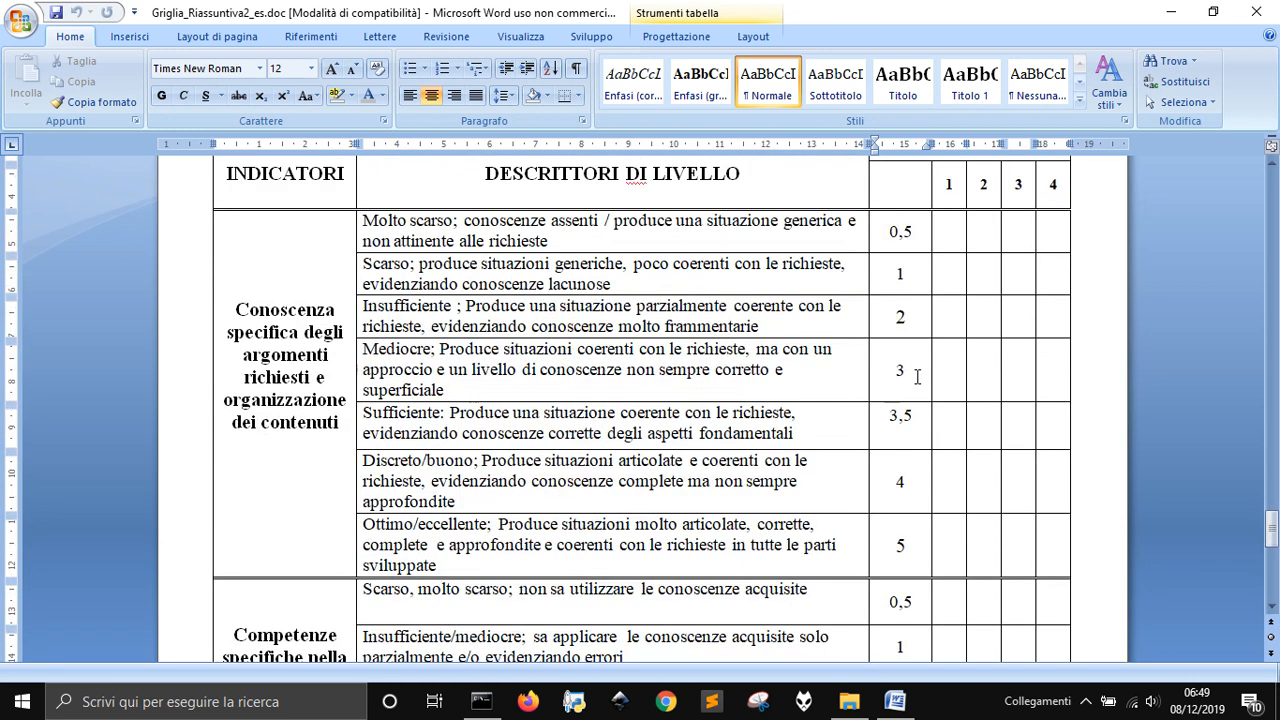
scroll(1000, 560, "down", 4)
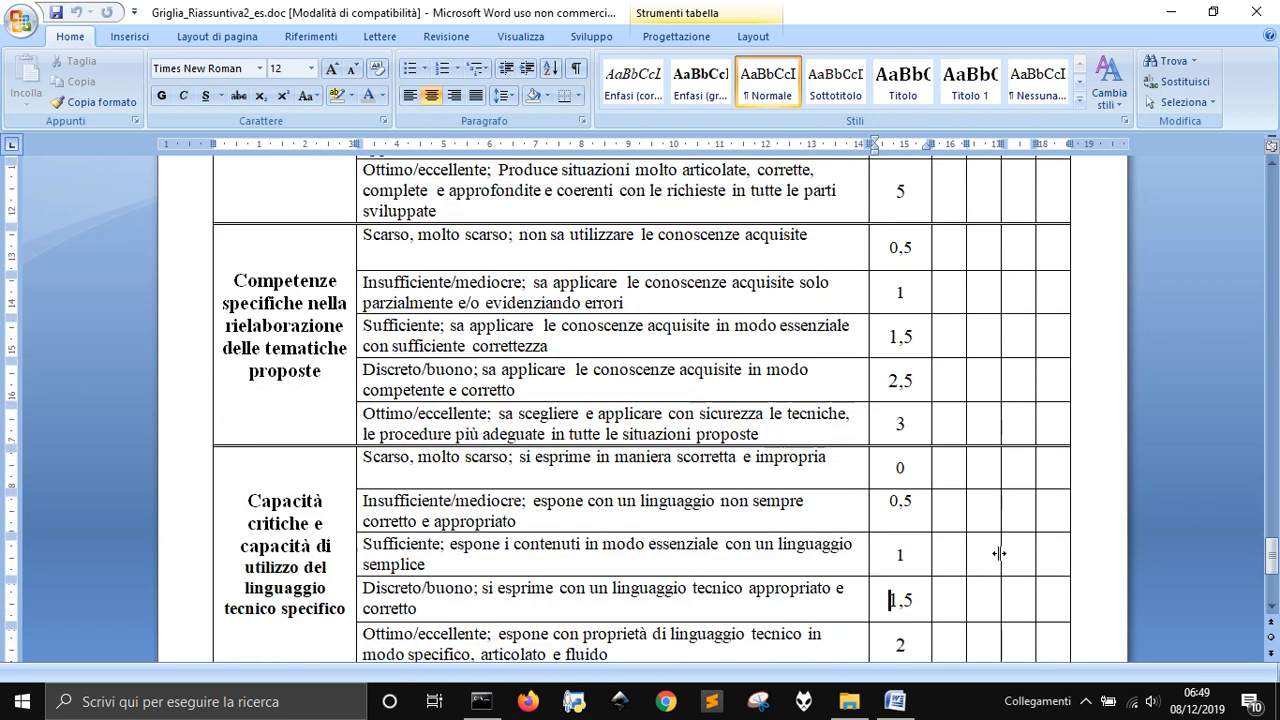
scroll(990, 540, "up", 6)
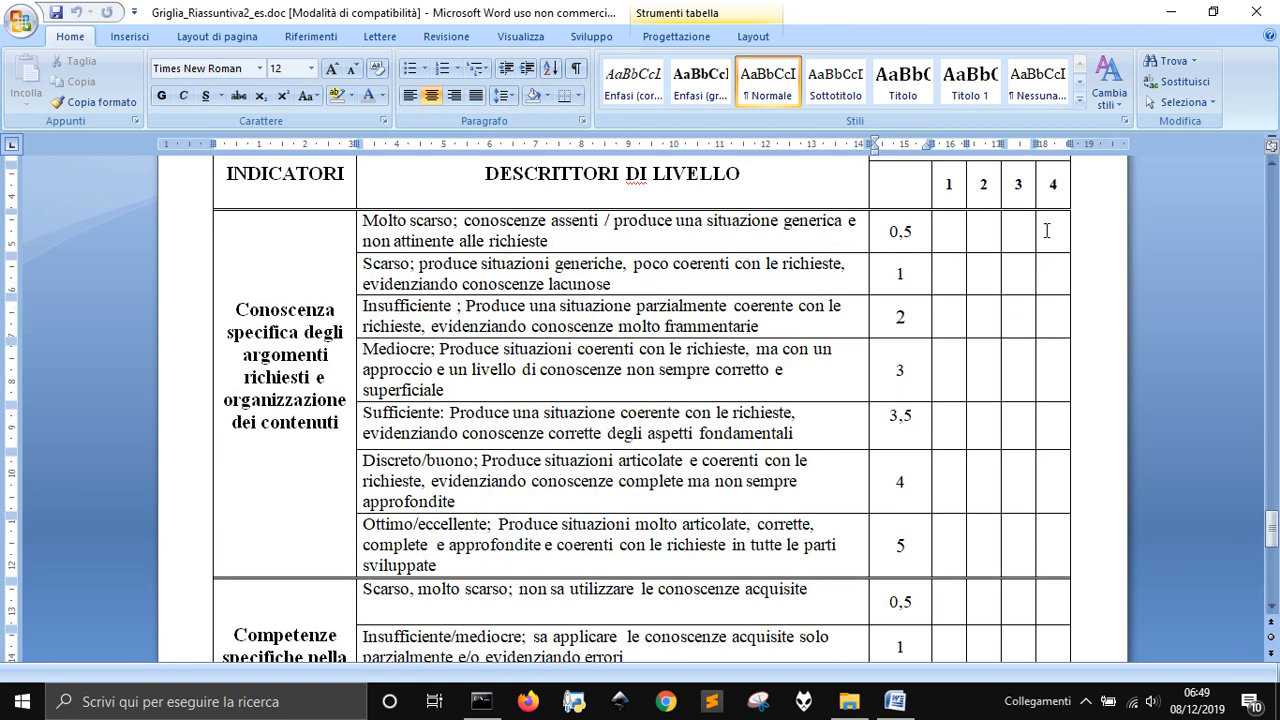
scroll(1003, 345, "down", 8)
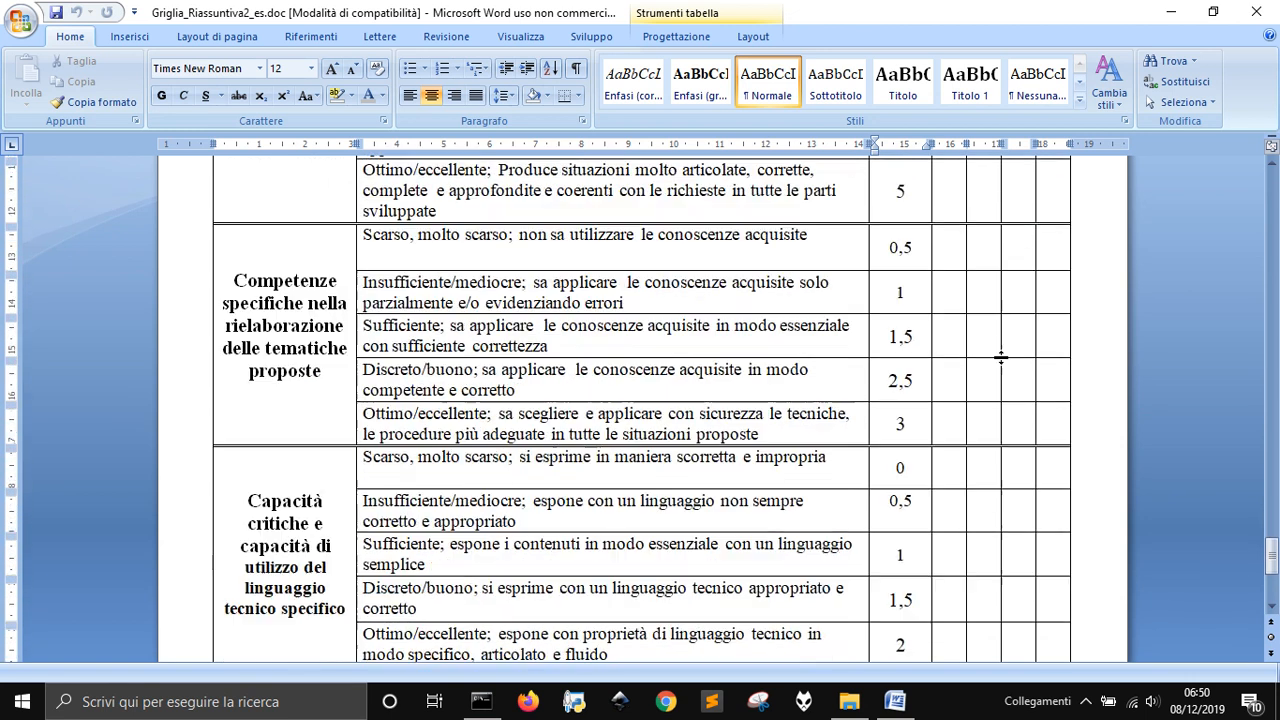
scroll(997, 361, "down", 2)
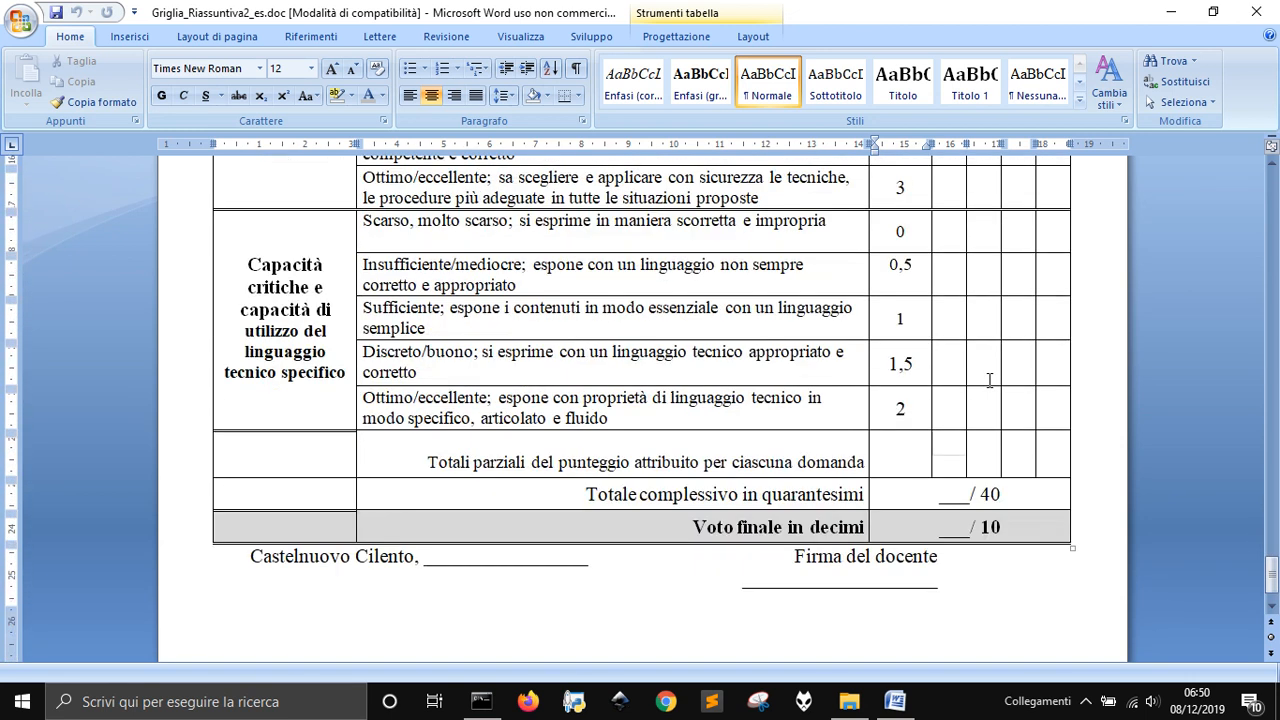
left_click_drag(1008, 497, 935, 495)
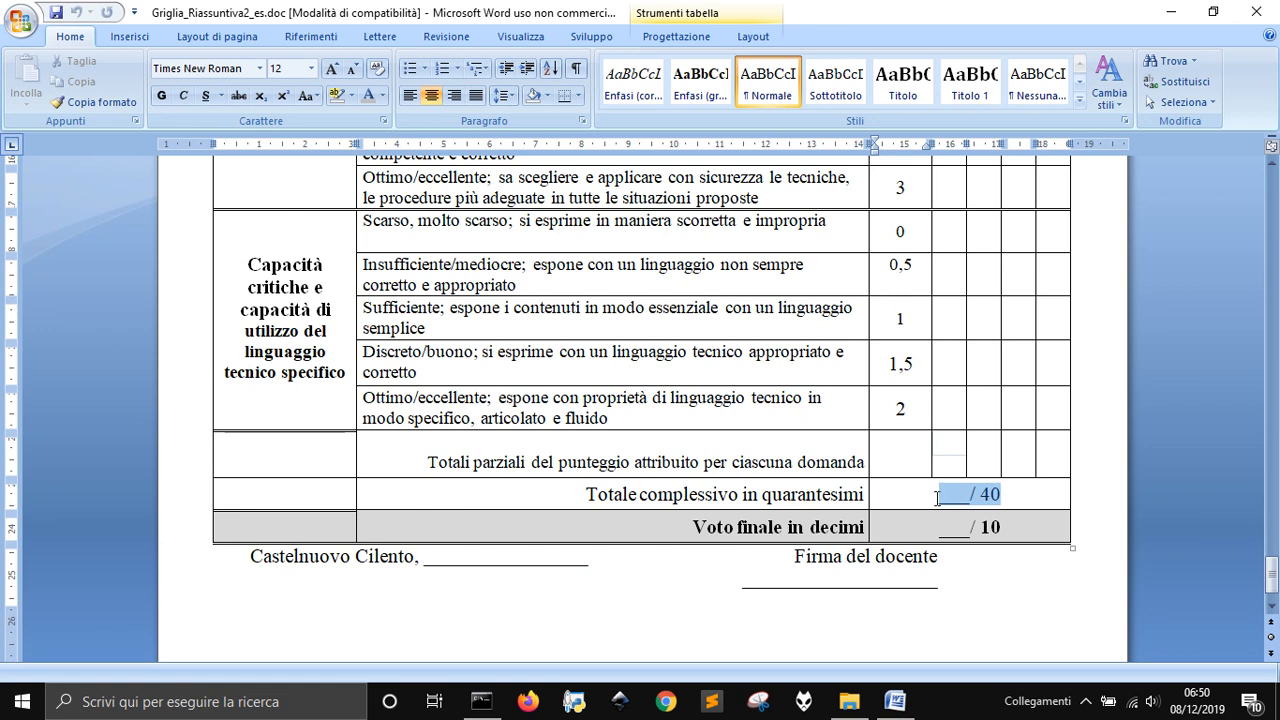
left_click(995, 496)
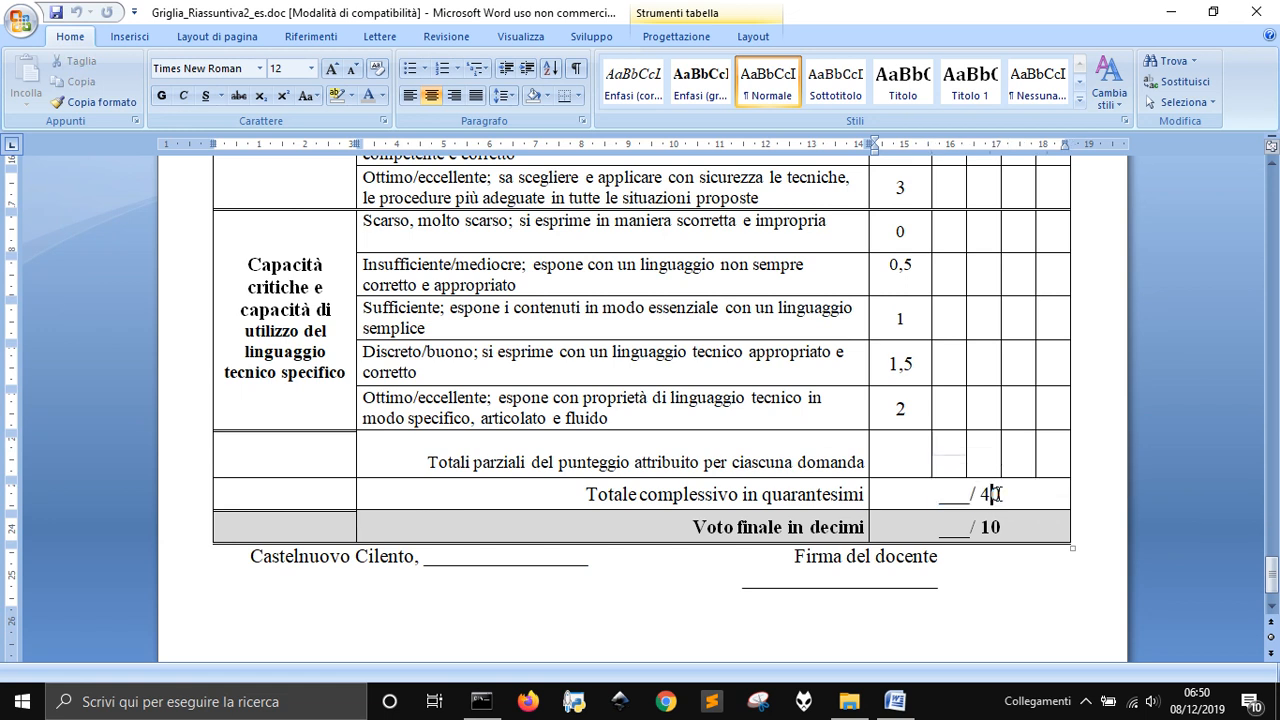
double_click(1003, 493)
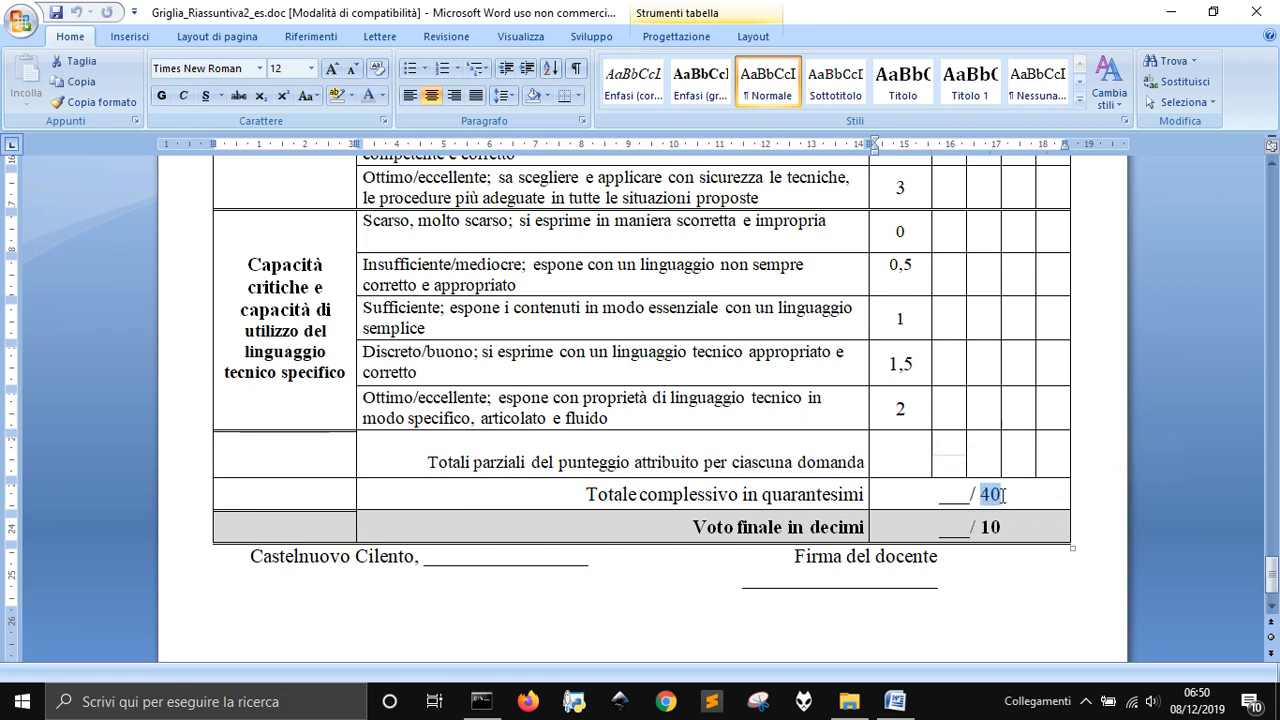
double_click(1003, 527)
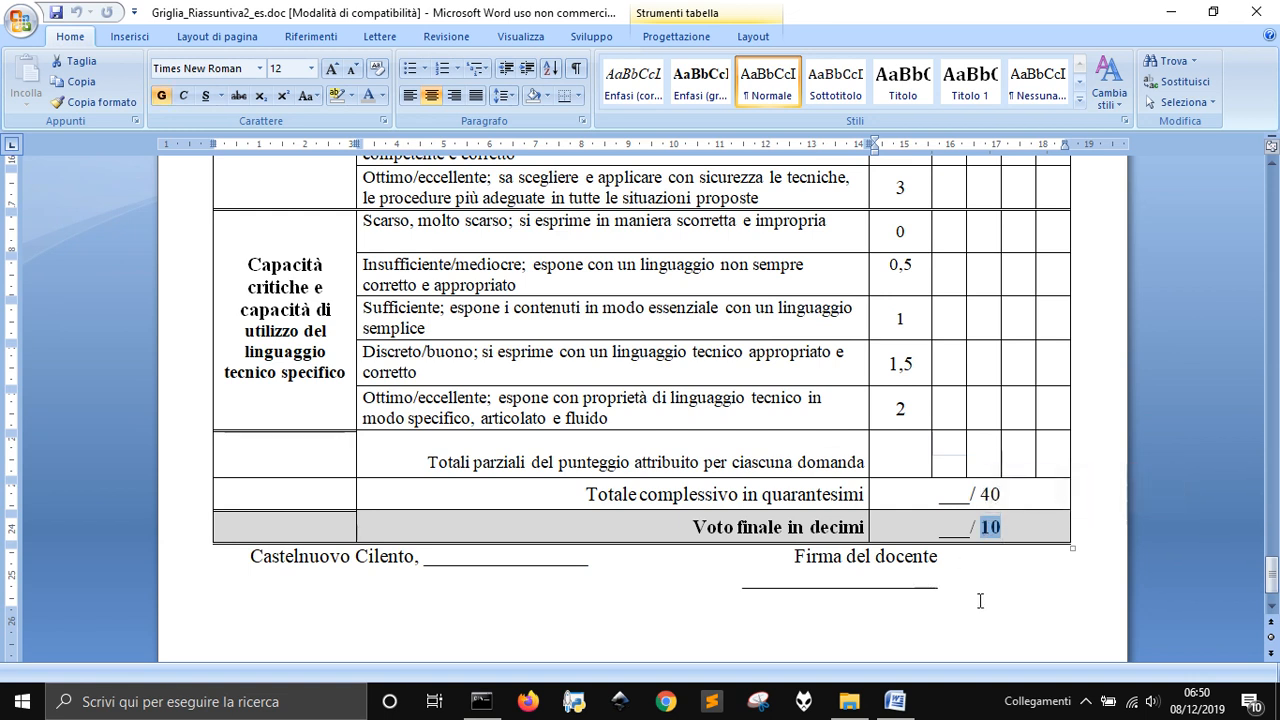
Step: Review the individual evaluation grid again, from the student heading and descriptors to the totals and teacher signature
scroll(980, 600, "up", 12)
scroll(935, 575, "down", 5)
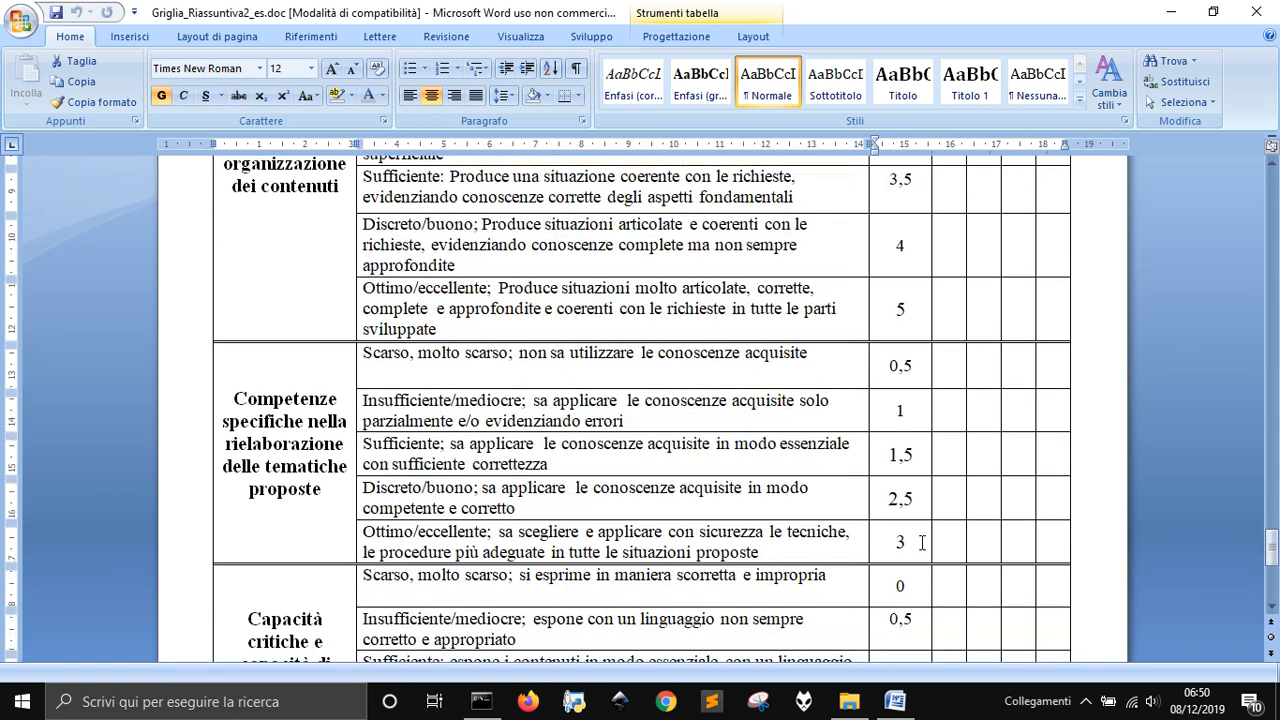
scroll(847, 526, "down", 5)
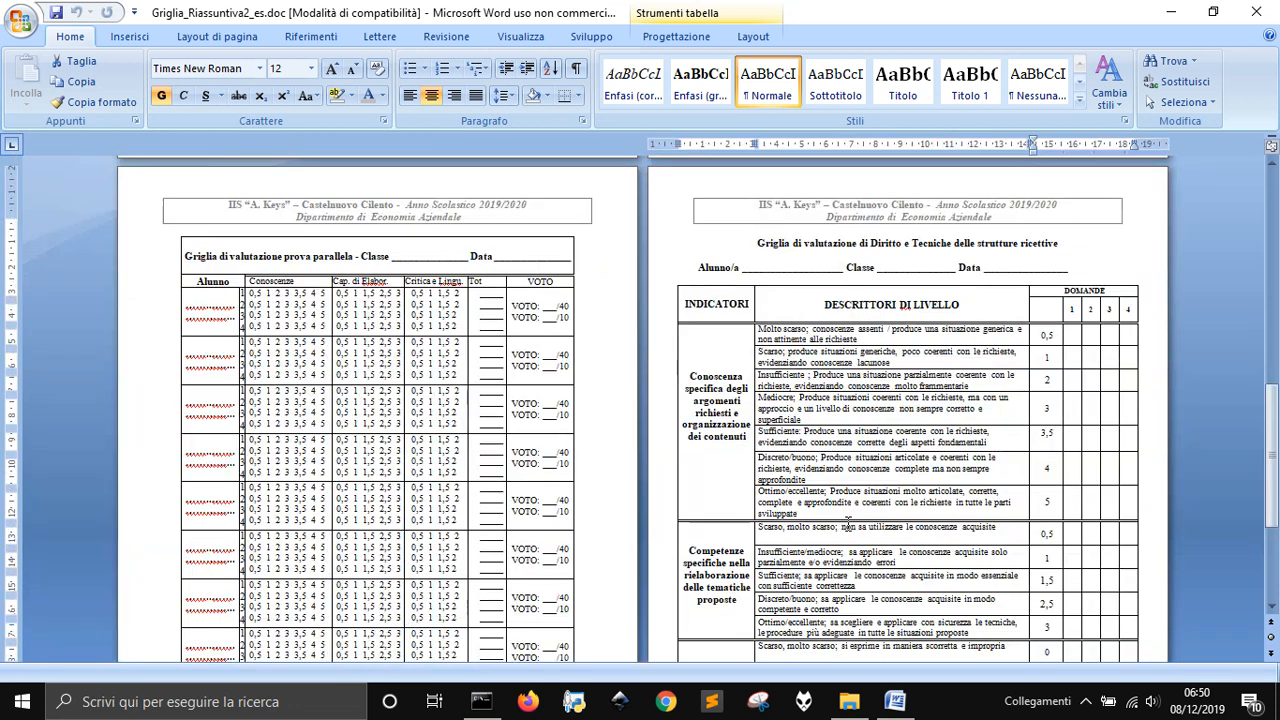
scroll(848, 522, "down", 3)
scroll(849, 528, "up", 7)
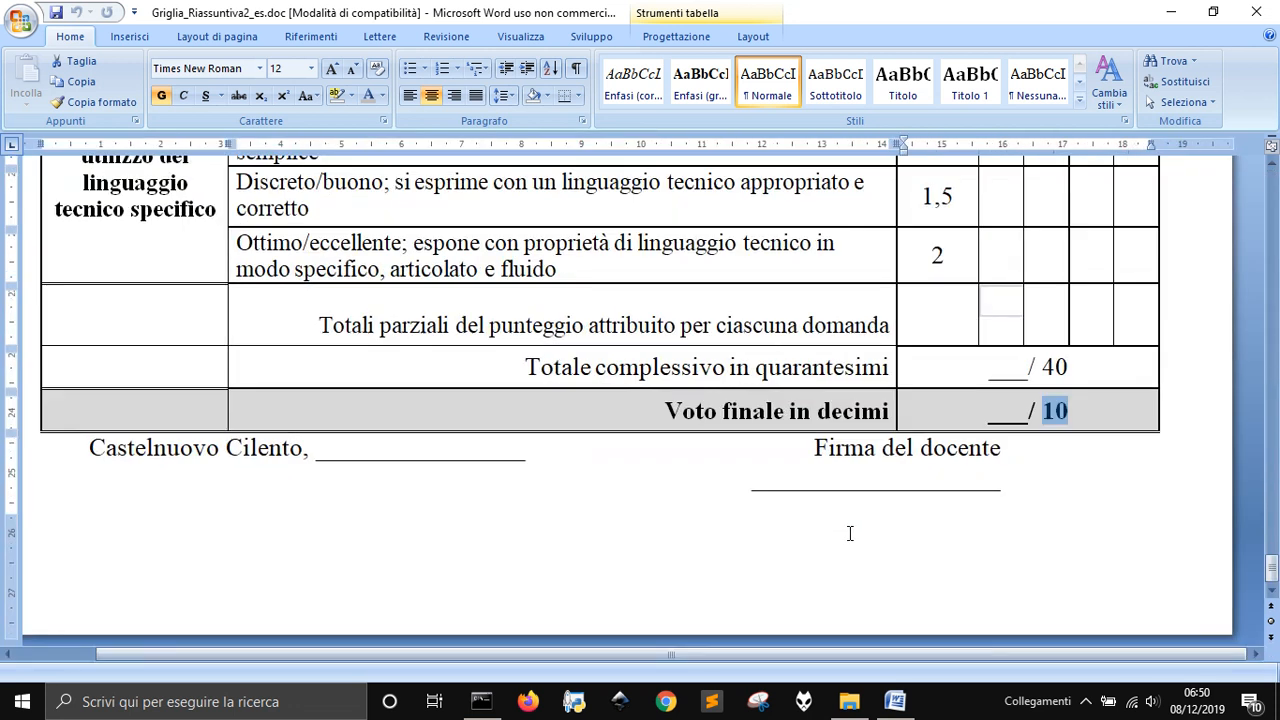
scroll(850, 533, "up", 10)
scroll(835, 540, "down", 5)
scroll(849, 516, "up", 15)
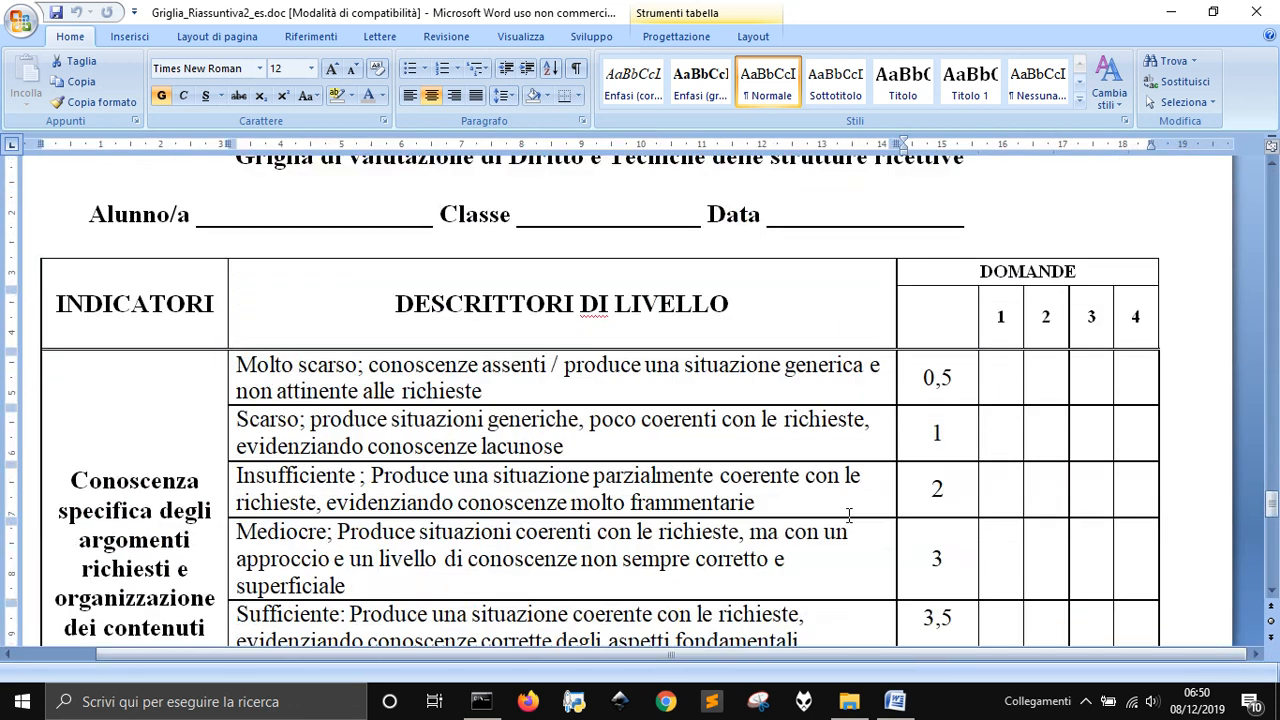
scroll(858, 512, "down", 5)
Step: Examine the parallel test summary grid, including its score options per question, Tot column and VOTO column for each student
scroll(862, 502, "up", 15)
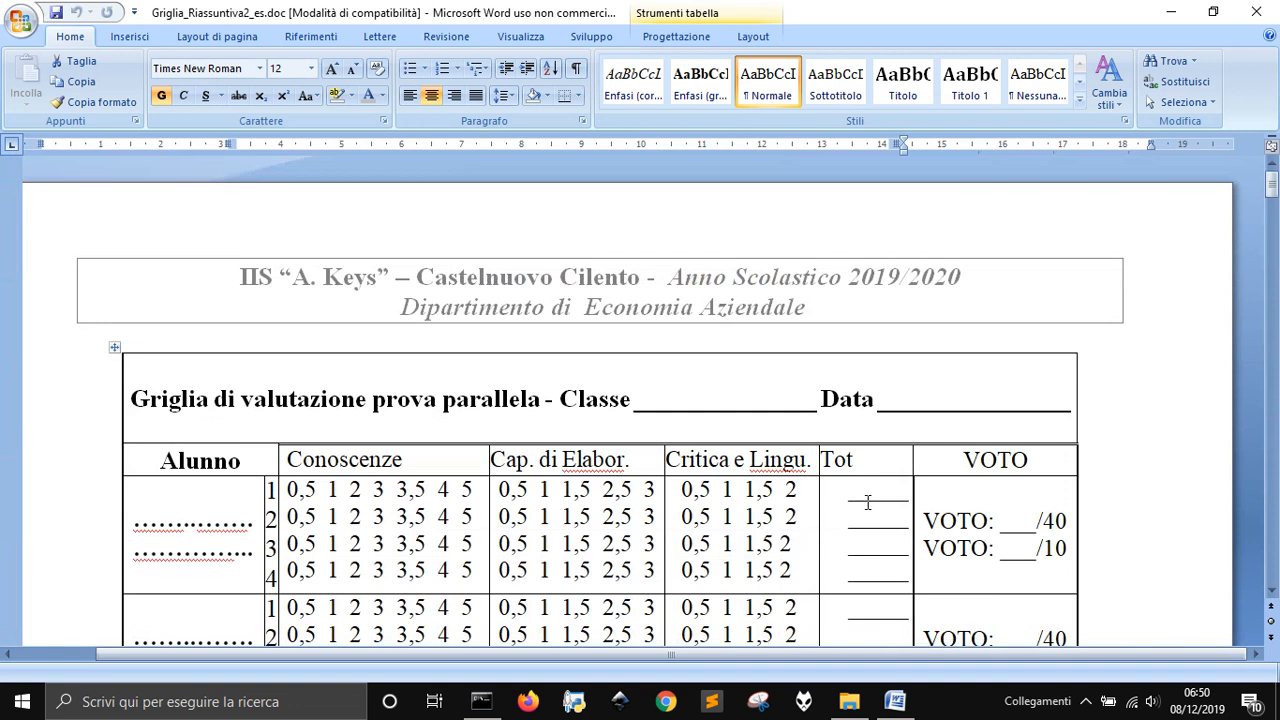
scroll(850, 530, "down", 5)
scroll(421, 363, "up", 3)
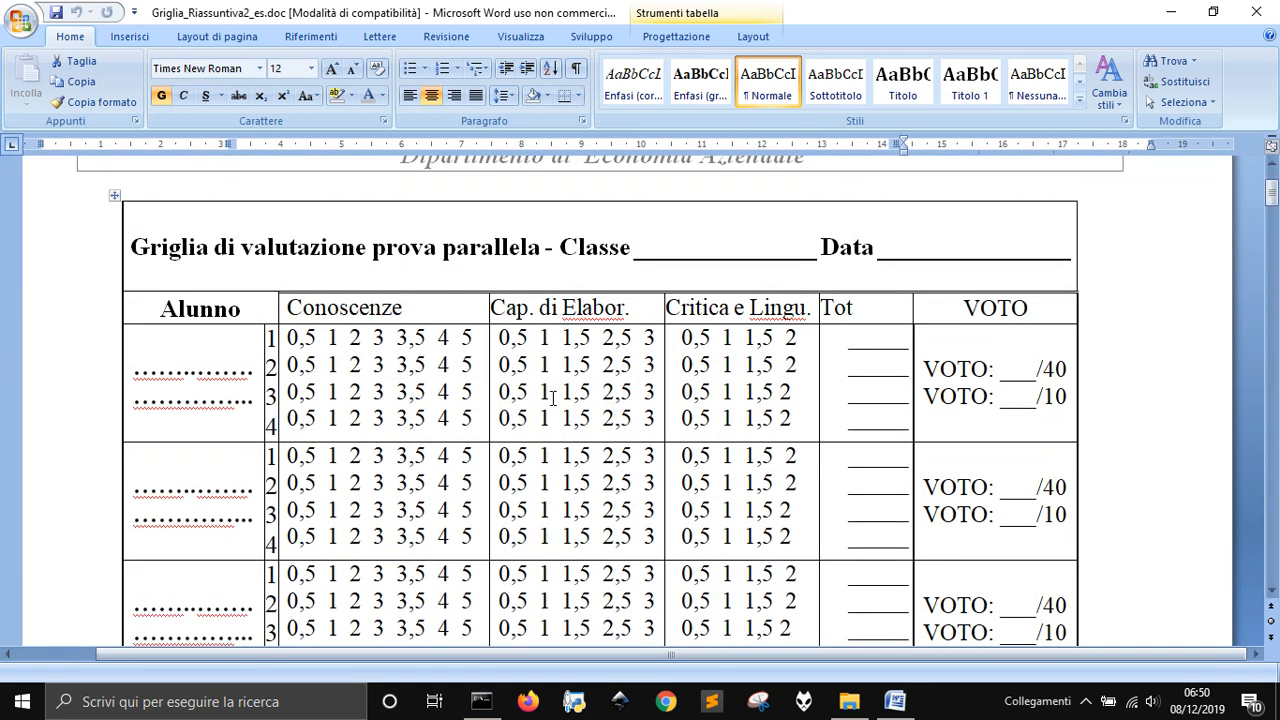
scroll(566, 405, "down", 8)
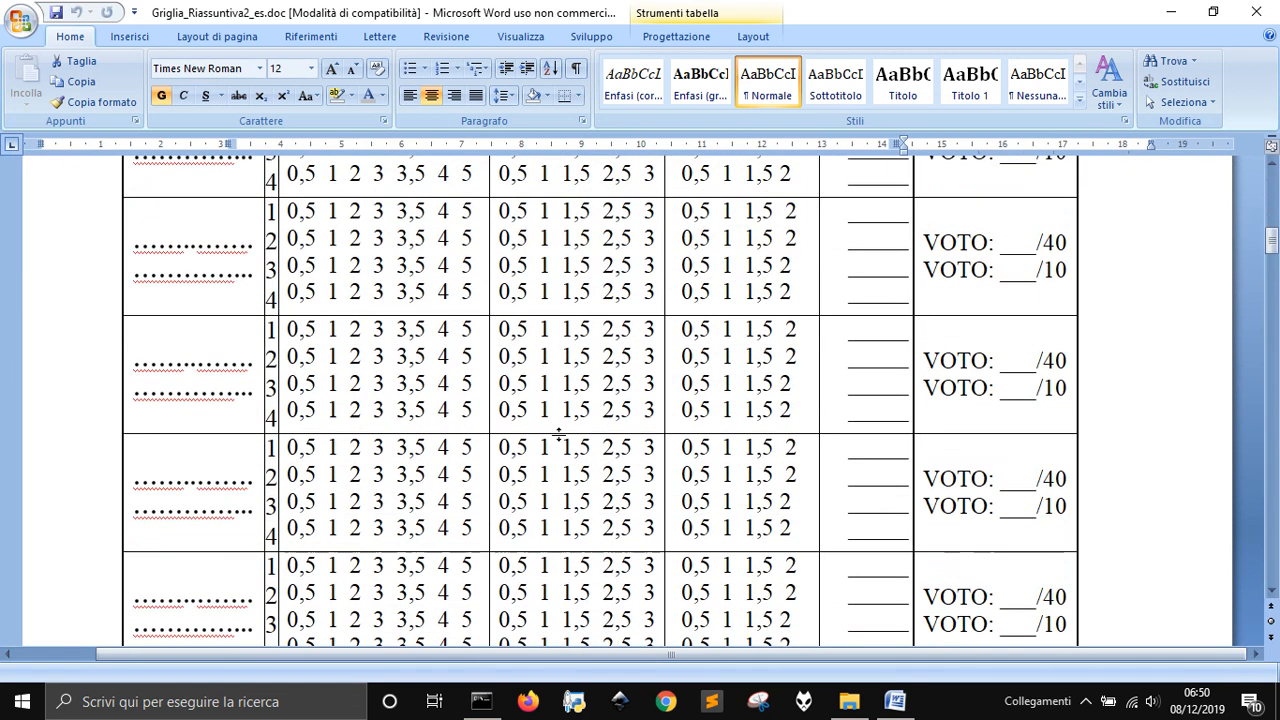
scroll(551, 463, "up", 4)
scroll(560, 445, "up", 5)
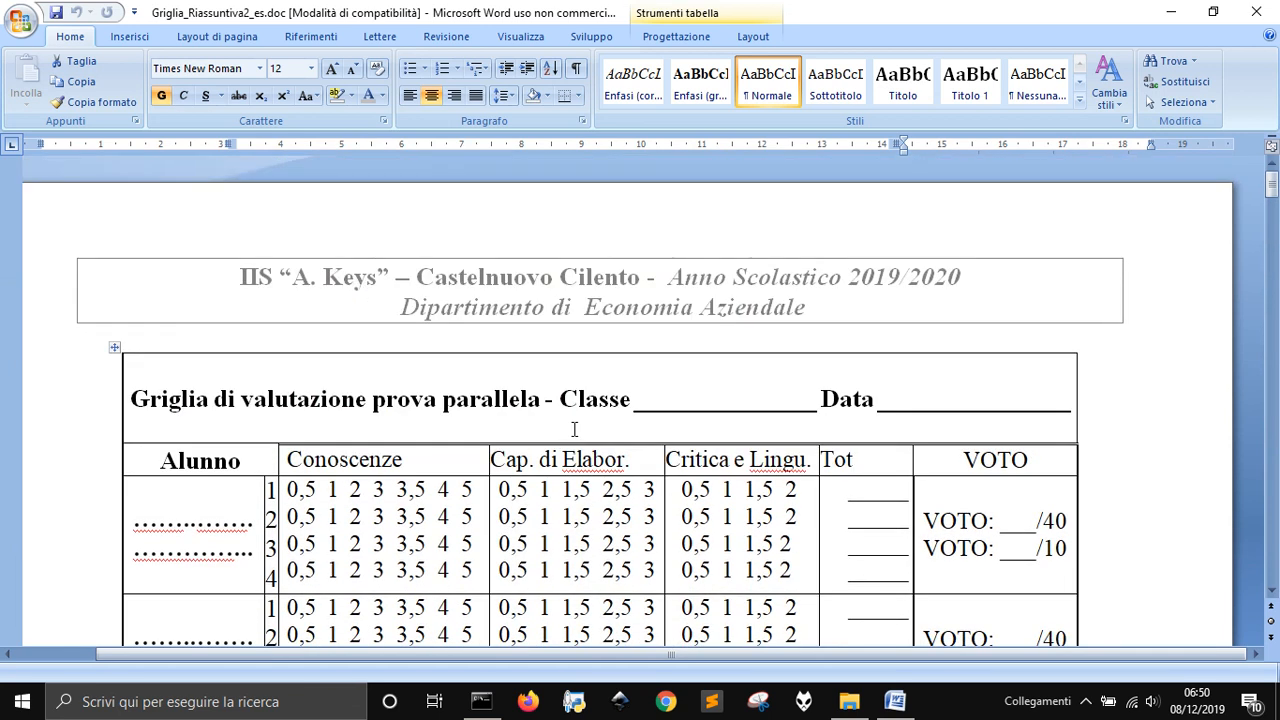
scroll(575, 458, "down", 5)
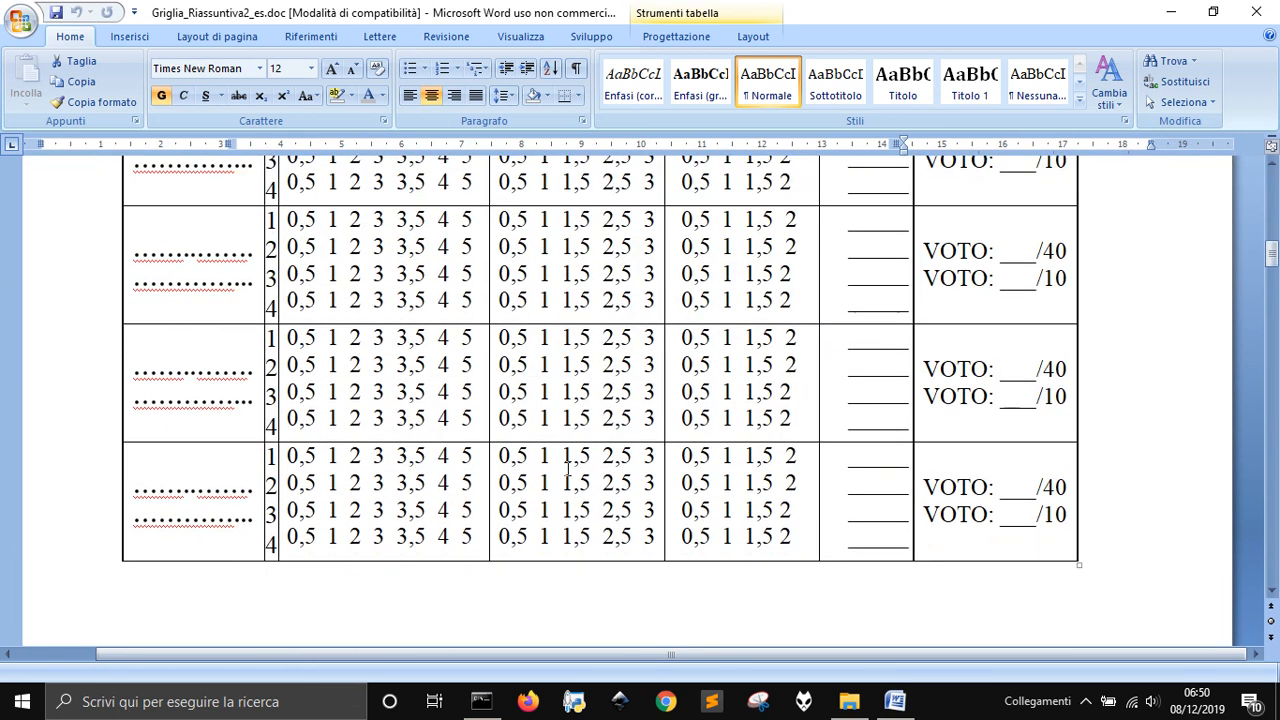
scroll(567, 471, "down", 3)
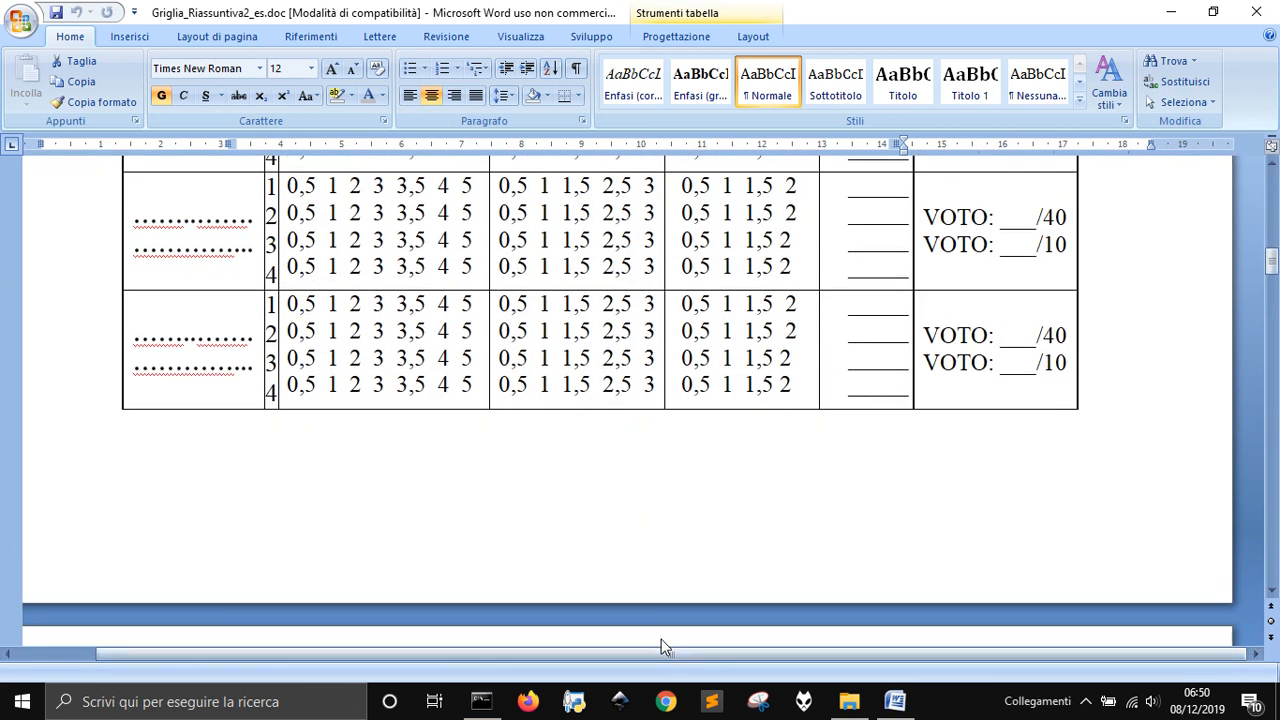
Step: Switch to Chrome, open Google Drive and dismiss the tweet notification
left_click(677, 701)
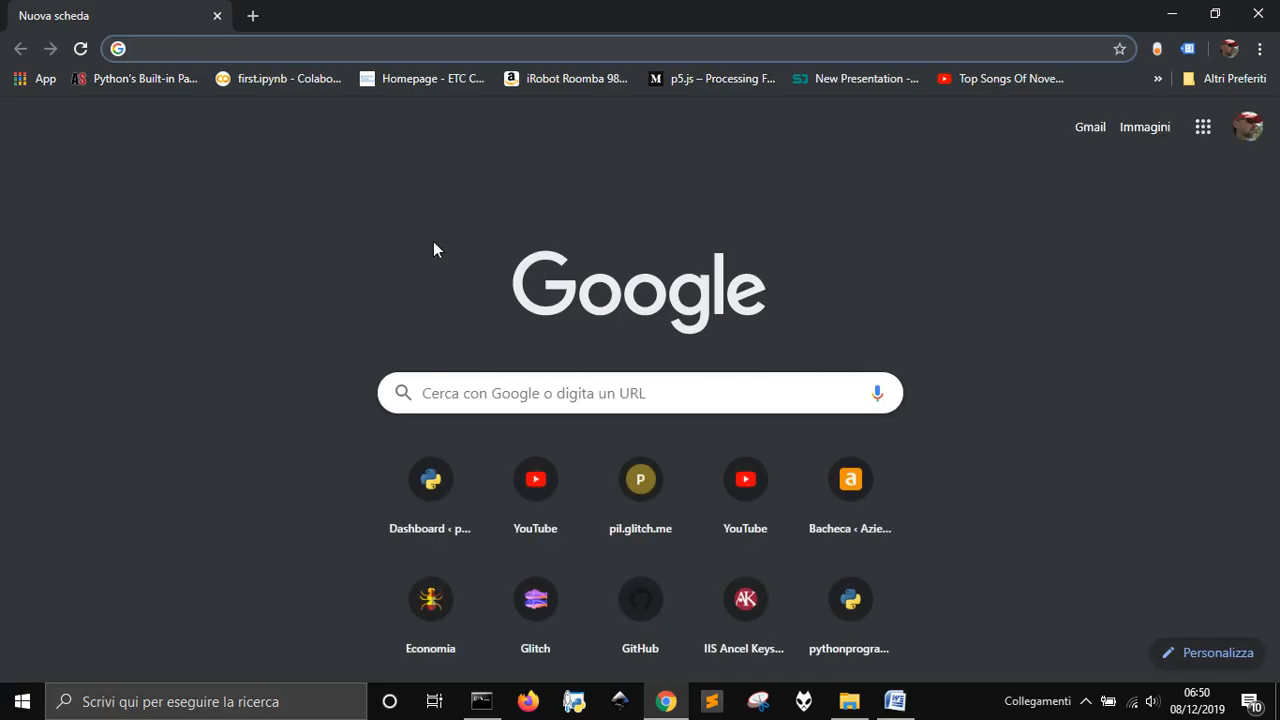
left_click(1201, 130)
left_click(1118, 420)
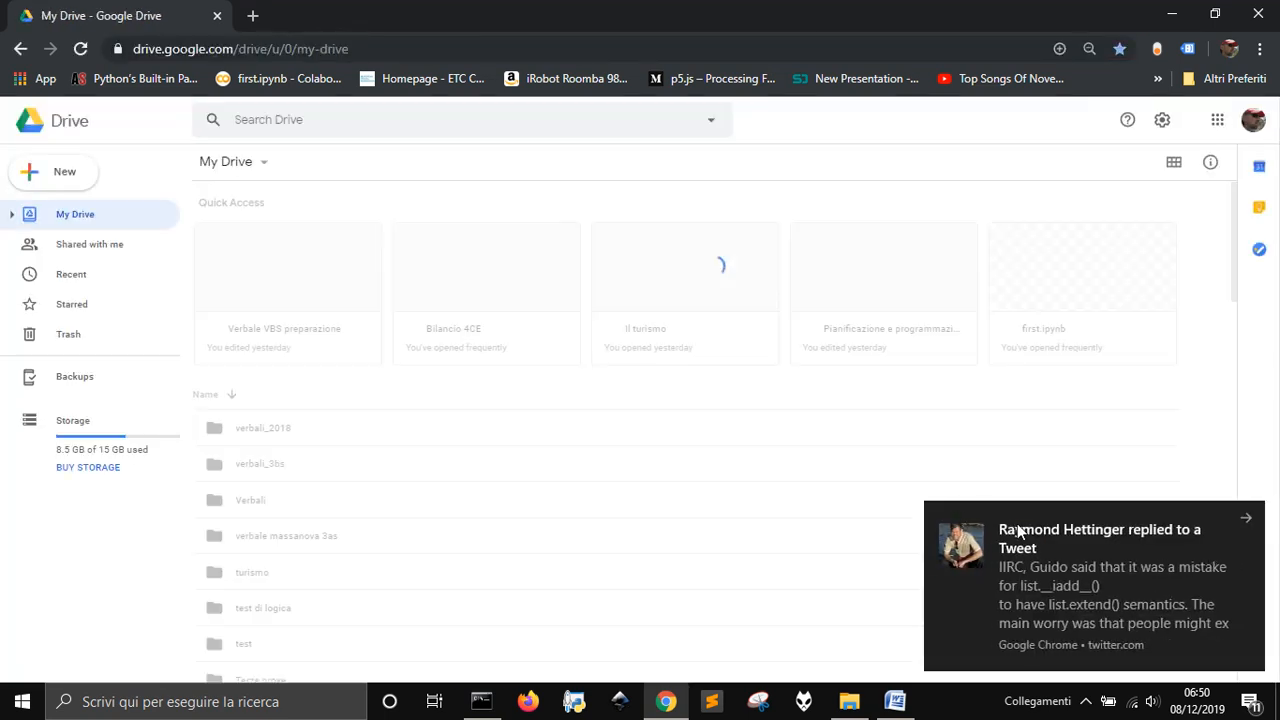
left_click(1248, 518)
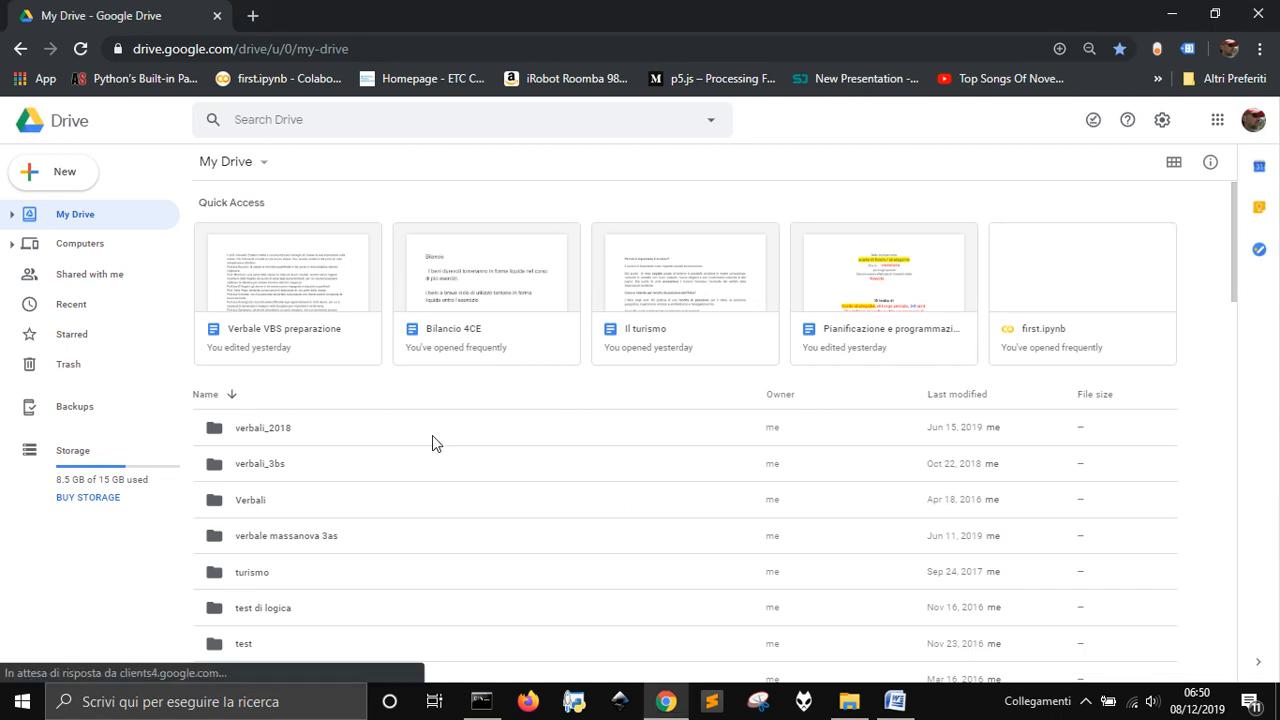
left_click(37, 173)
left_click(150, 219)
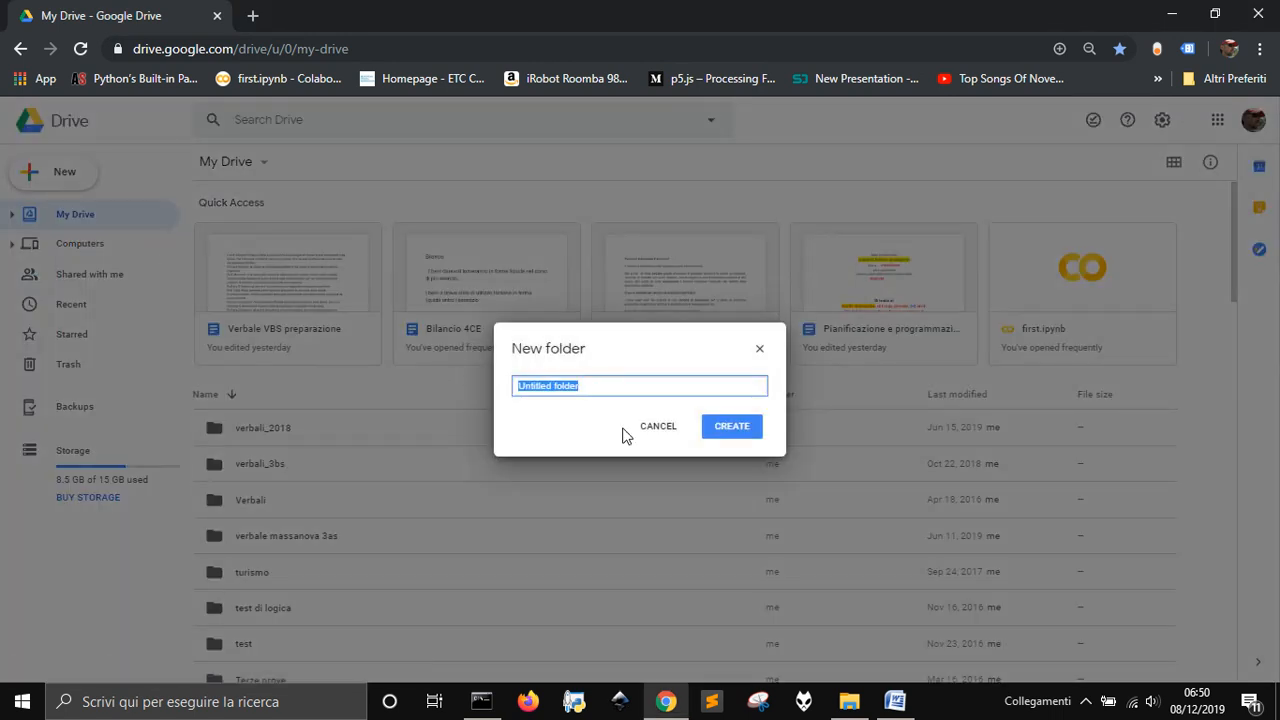
left_click(760, 350)
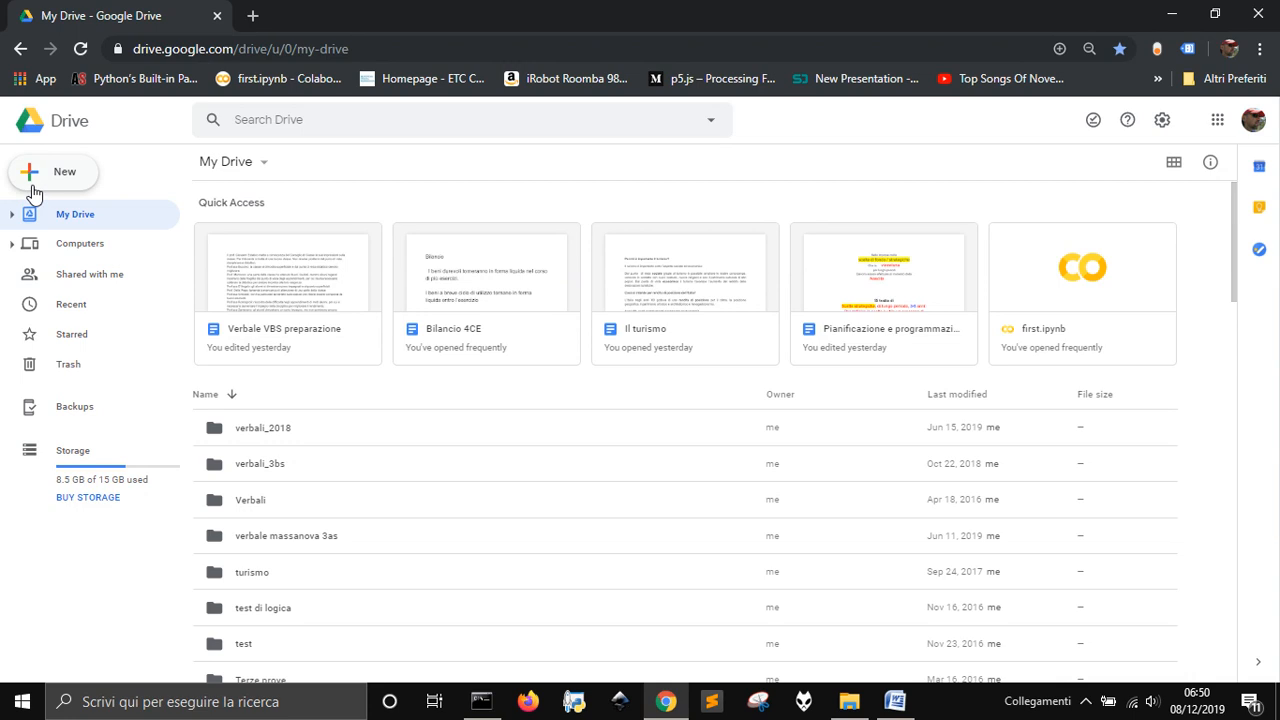
Step: Create a new blank Google Form from My Drive
left_click(35, 180)
mouse_move(229, 346)
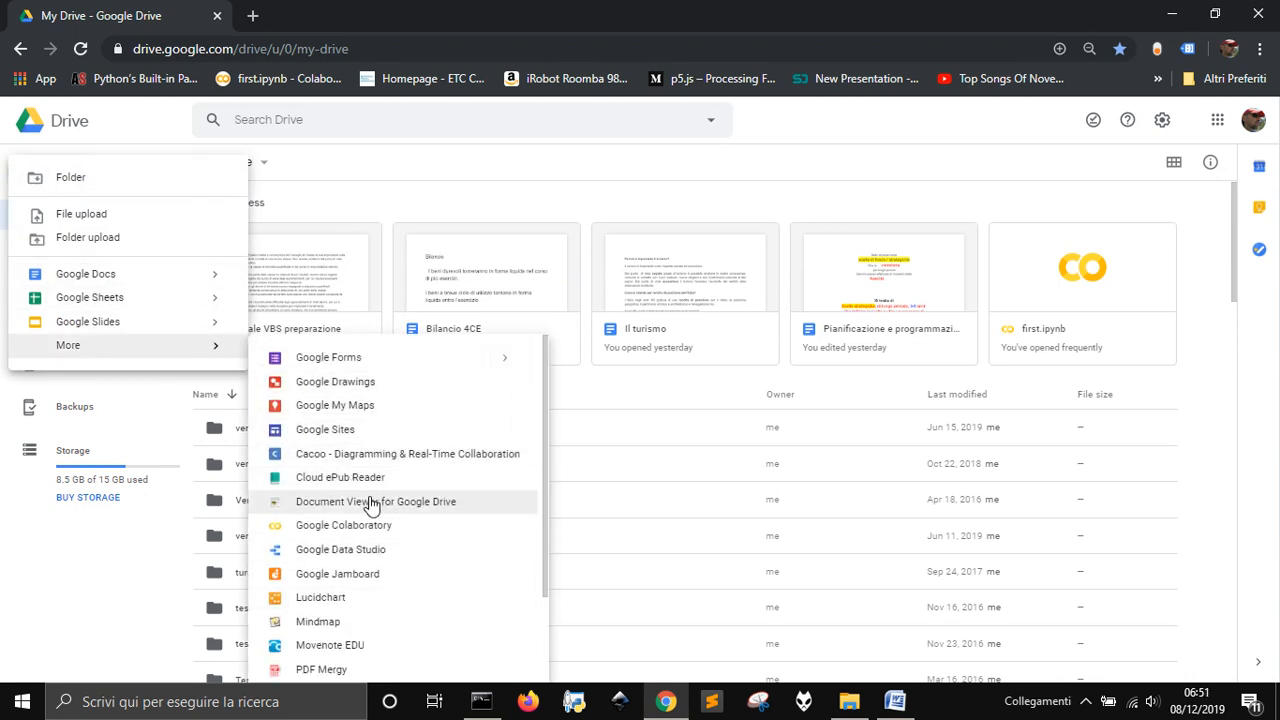
scroll(366, 514, "down", 2)
scroll(366, 515, "up", 3)
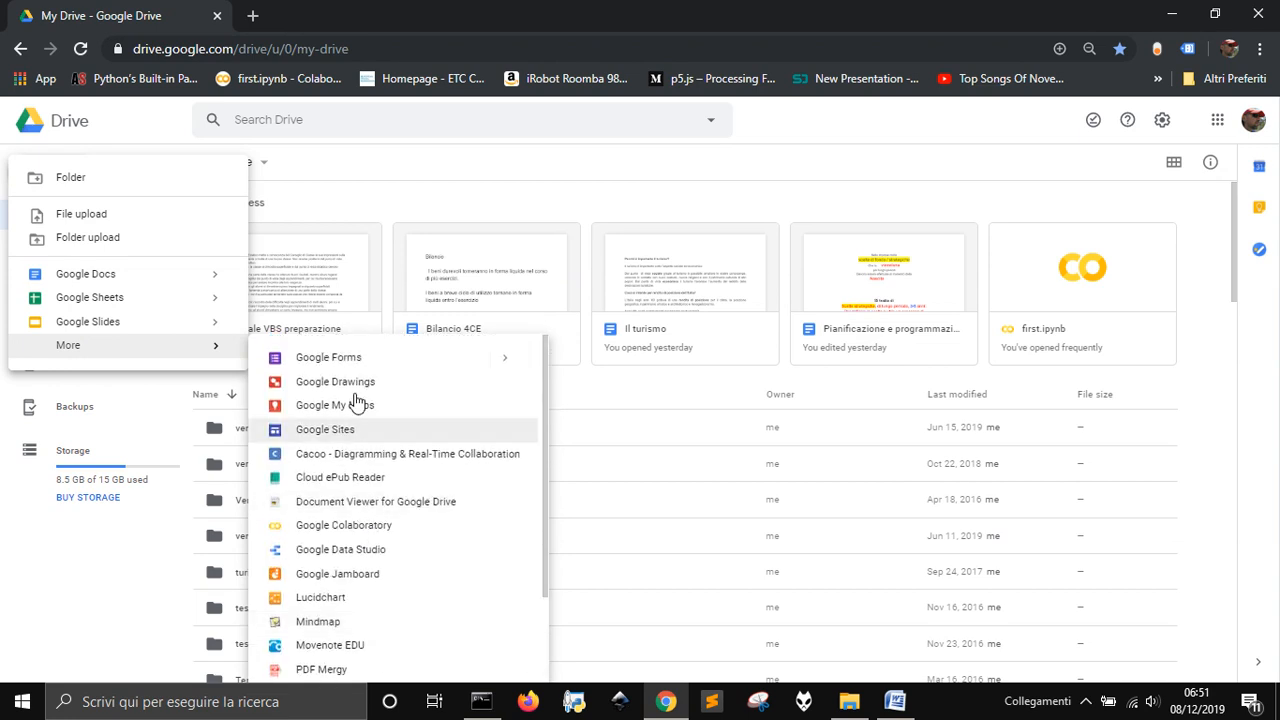
left_click(354, 357)
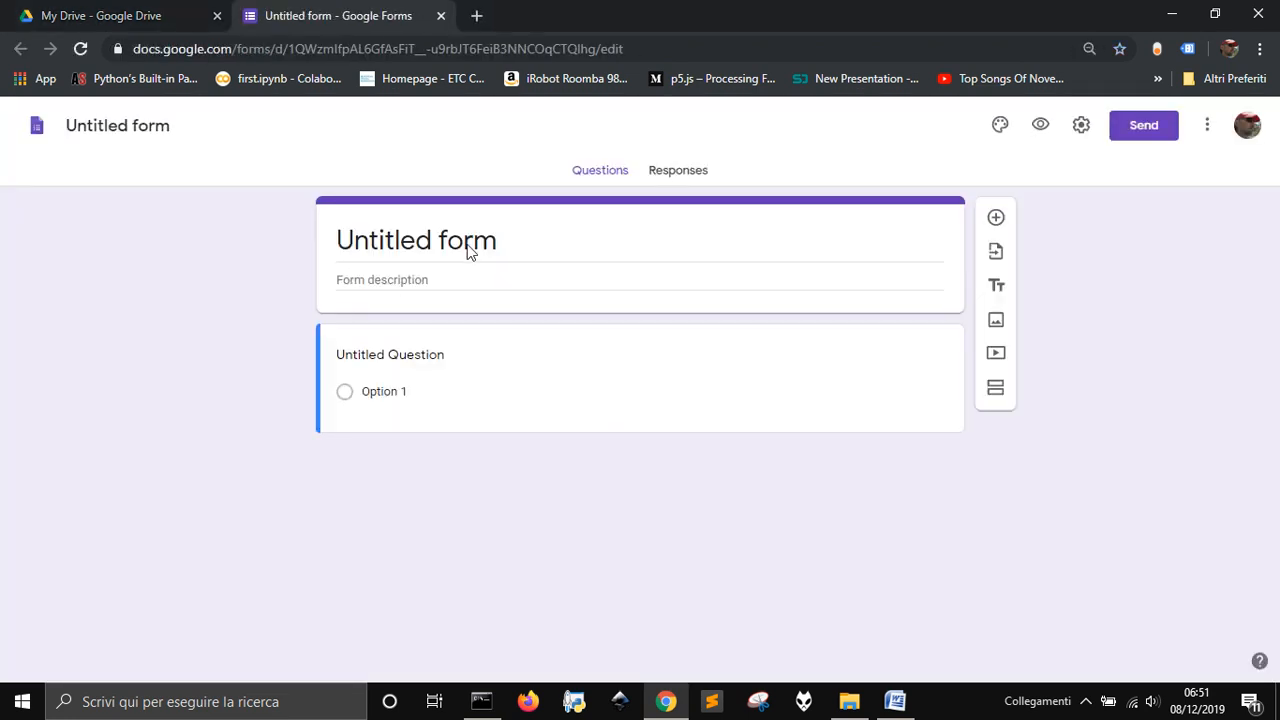
Step: Name the new form "Test evaluation"
left_click(120, 130)
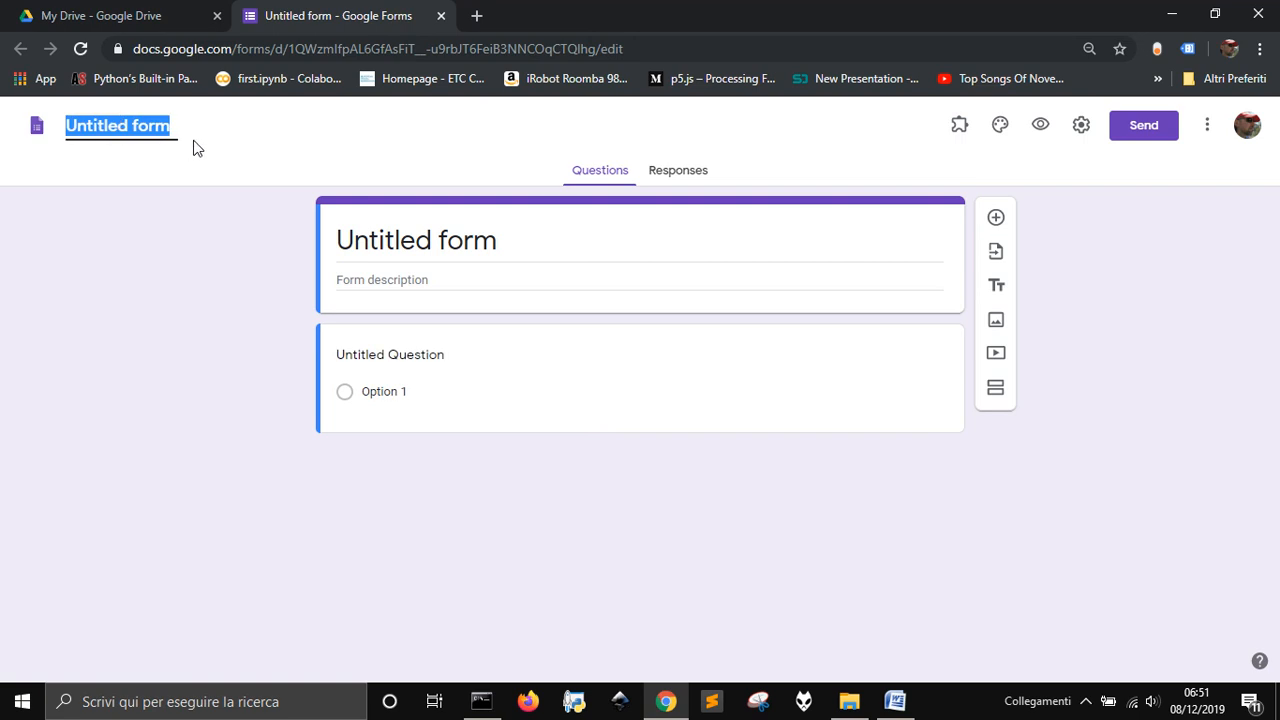
type("Ev")
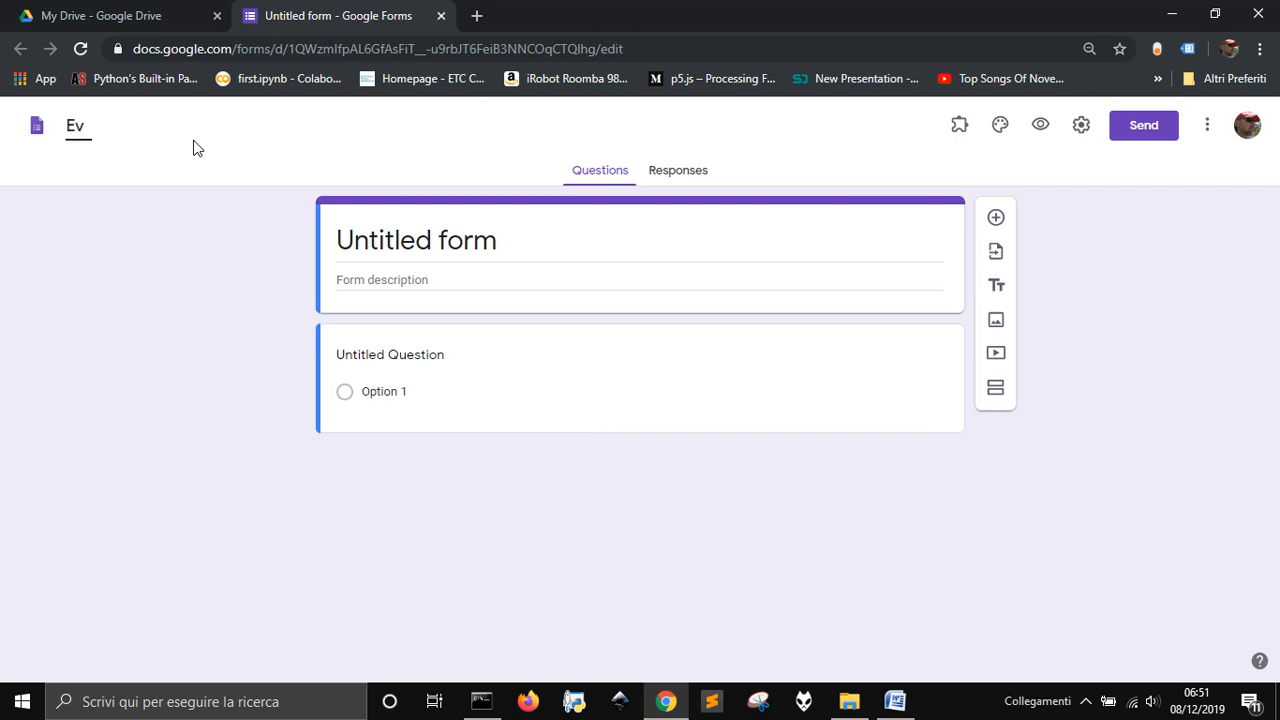
type("s")
key("BackSpace")
type("est evalua")
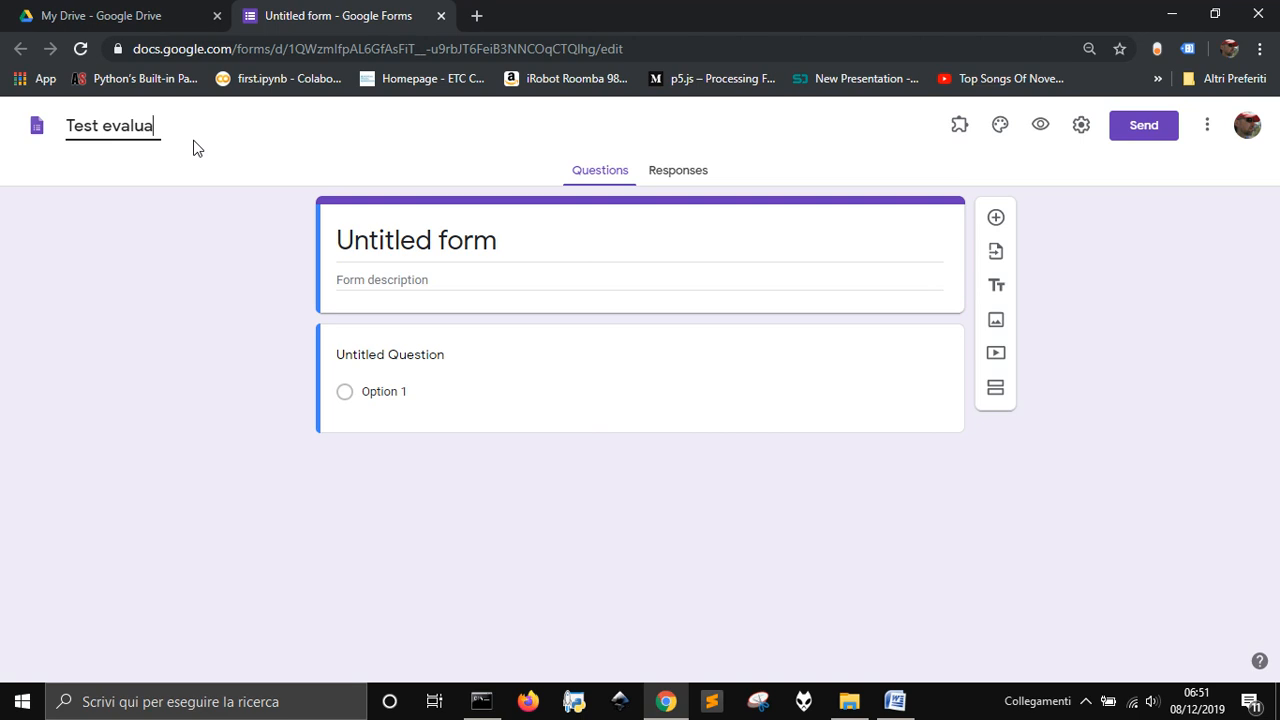
type("tion")
Step: Make the first question a Short answer titled "Name of the student"
left_click(415, 364)
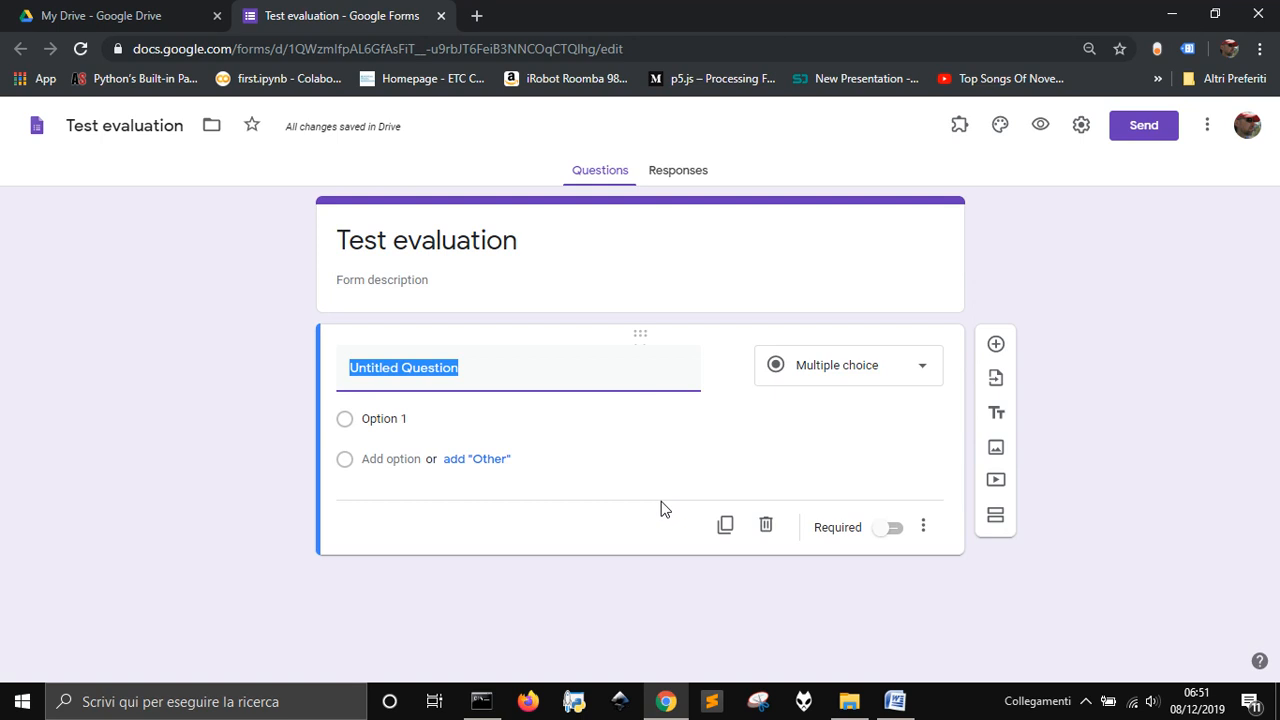
left_click(930, 374)
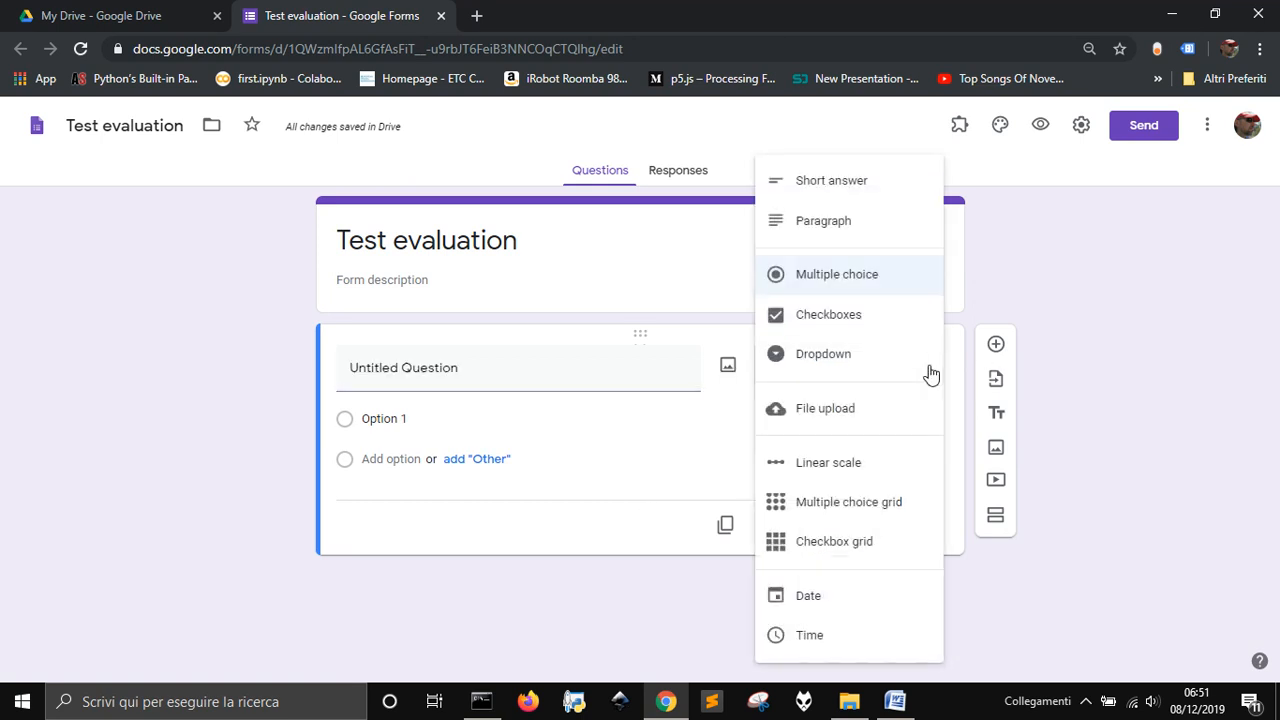
left_click(845, 192)
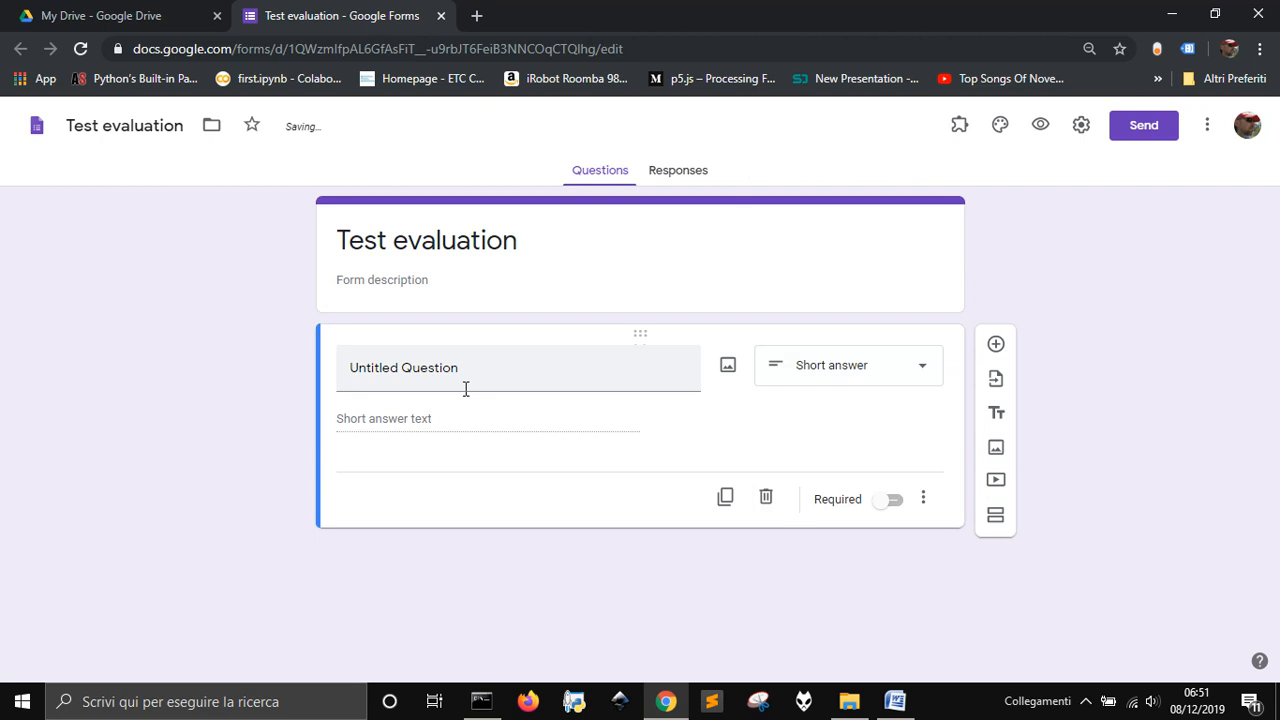
left_click_drag(457, 368, 276, 347)
type("Na")
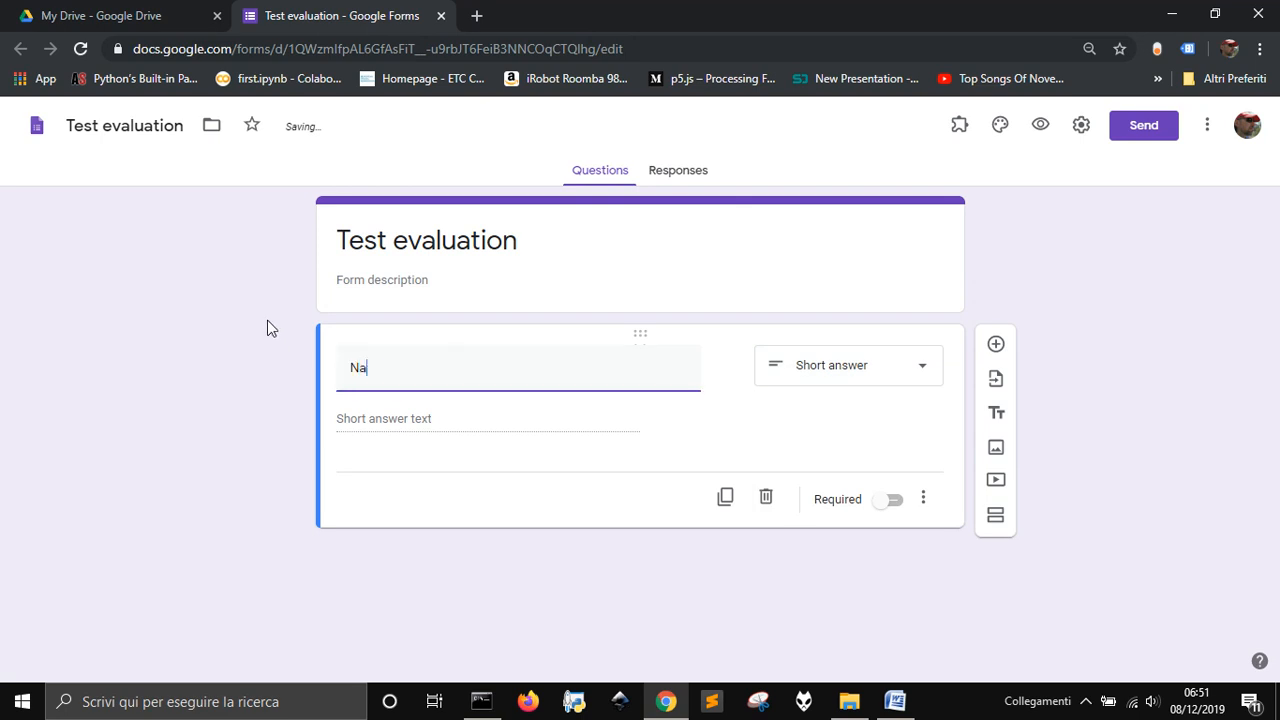
type("me of the student")
Step: Add a second question titled "Conoscenze" of type Dropdown and begin its first option with "0."
left_click(996, 344)
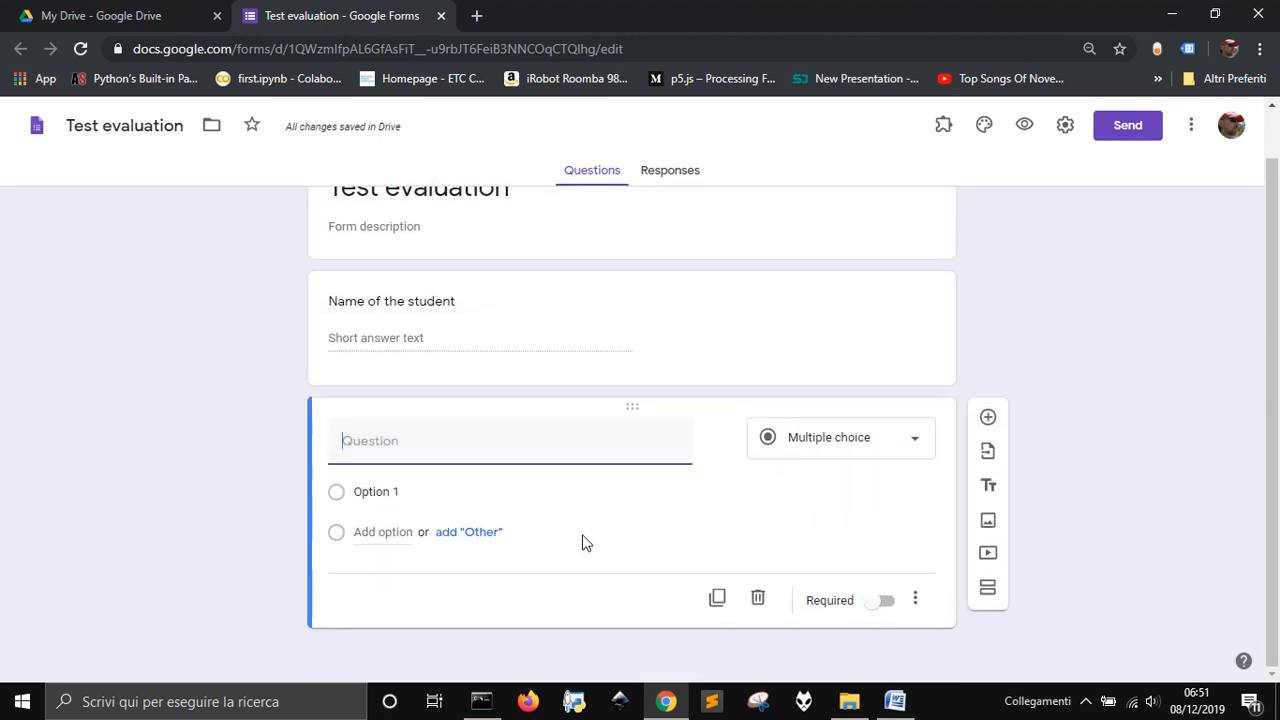
type("Conoscenze")
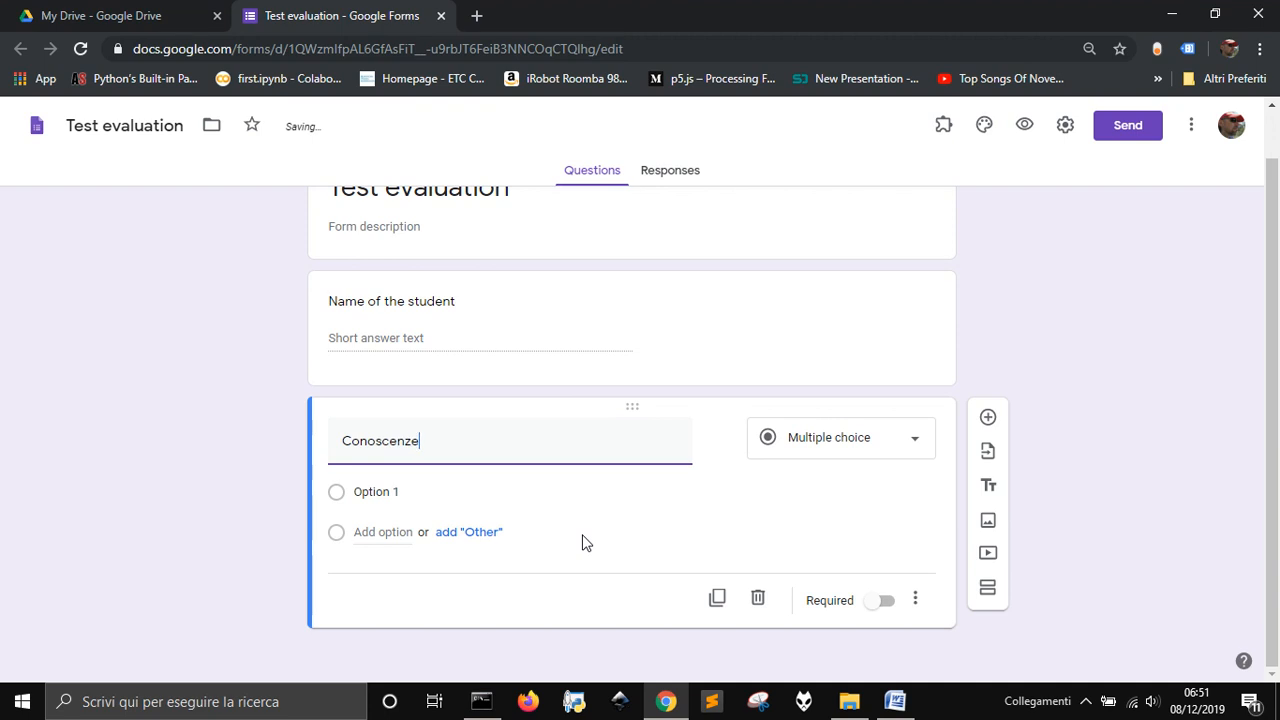
left_click(397, 495)
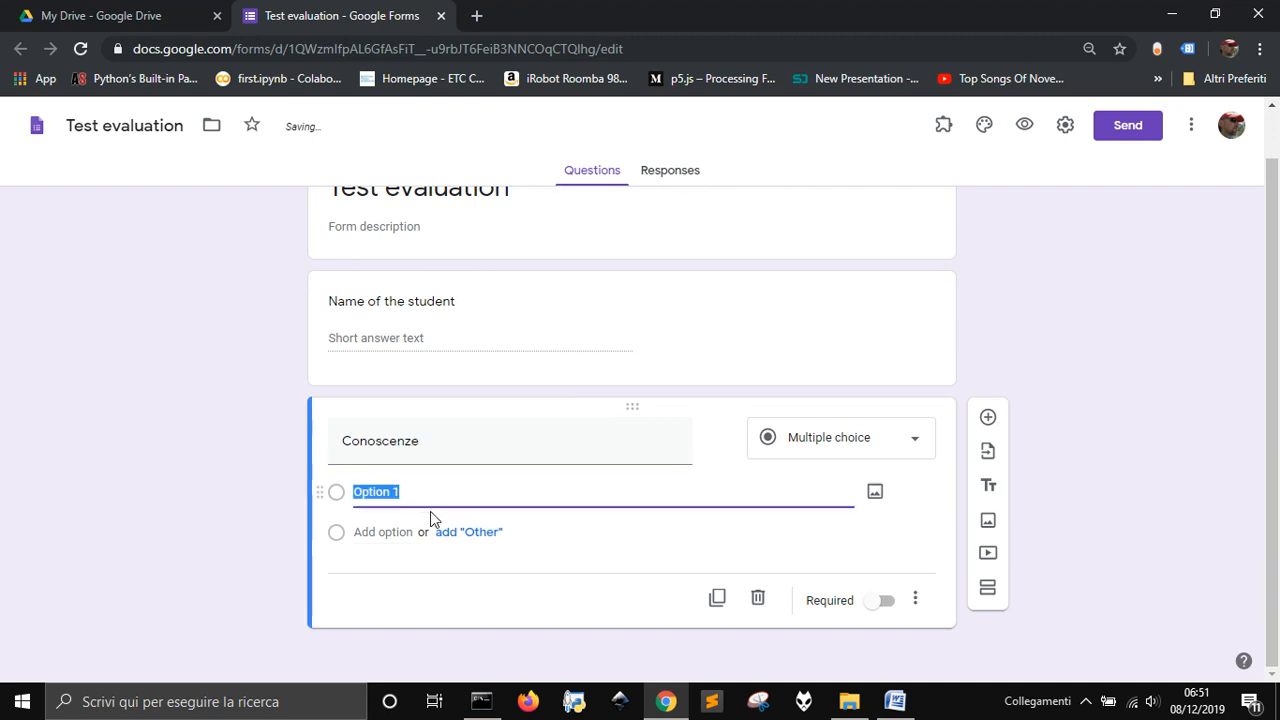
left_click(880, 451)
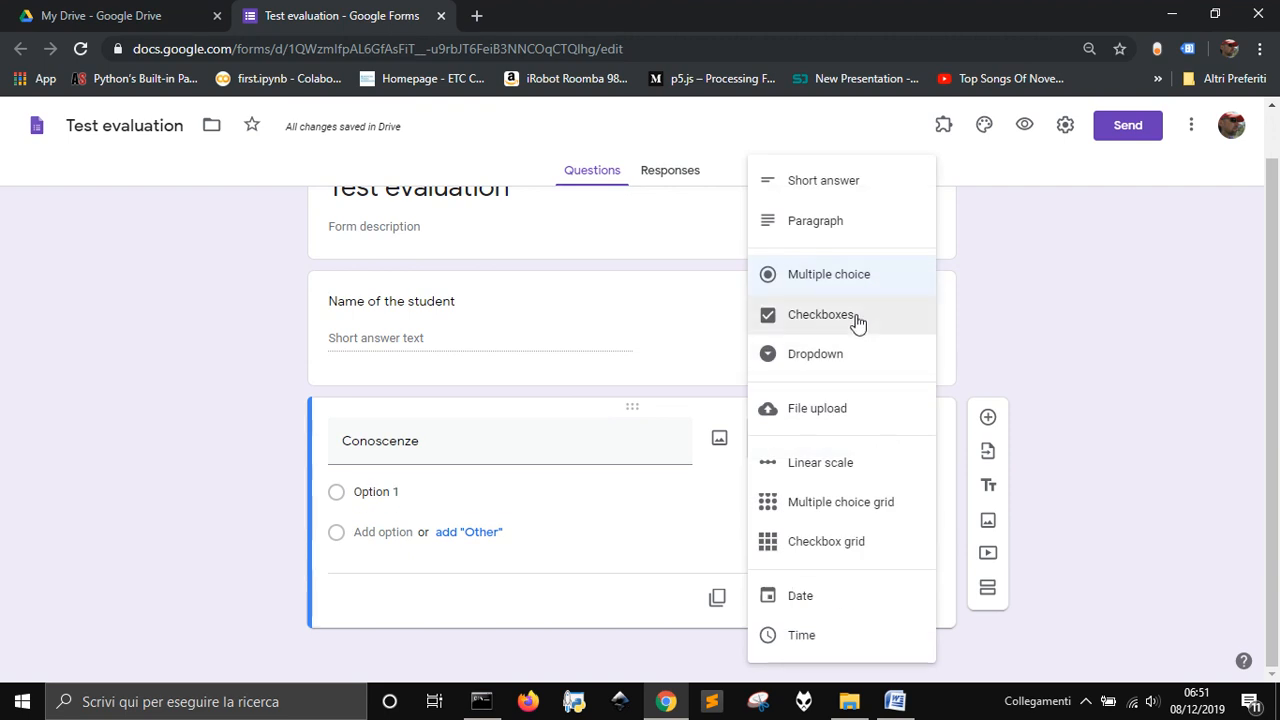
left_click(829, 360)
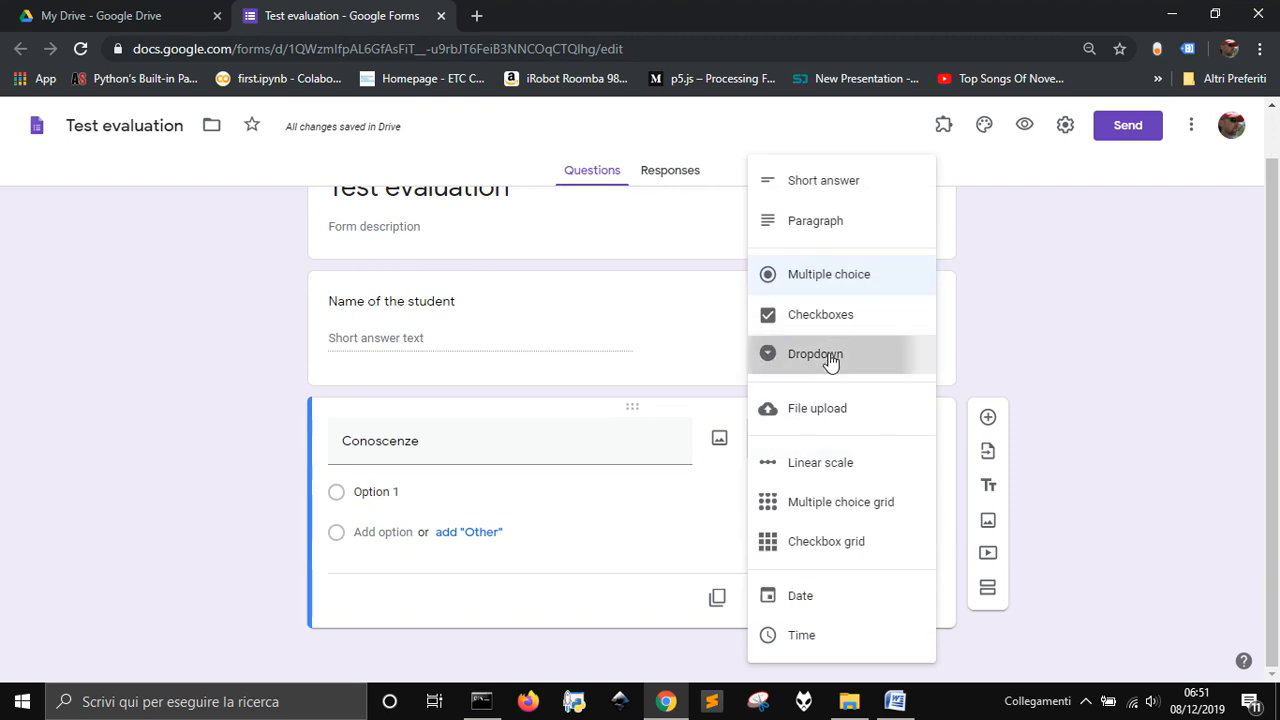
left_click(402, 497)
type("0")
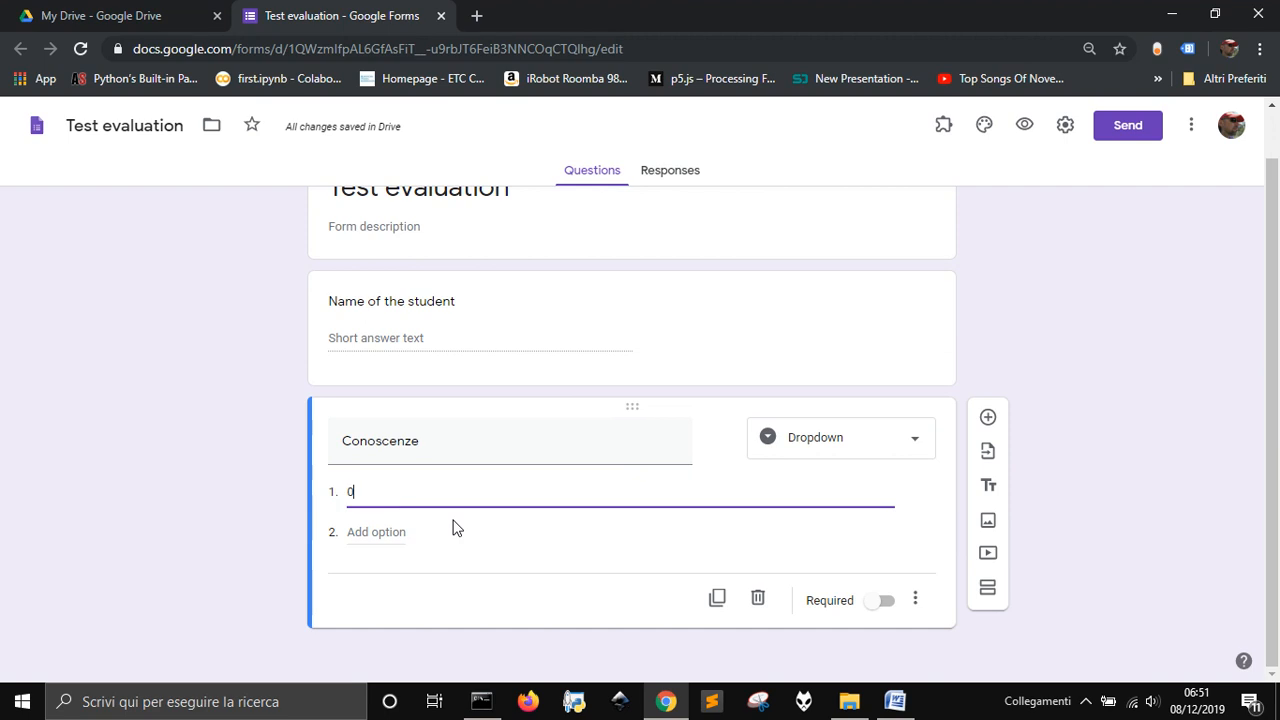
type(".")
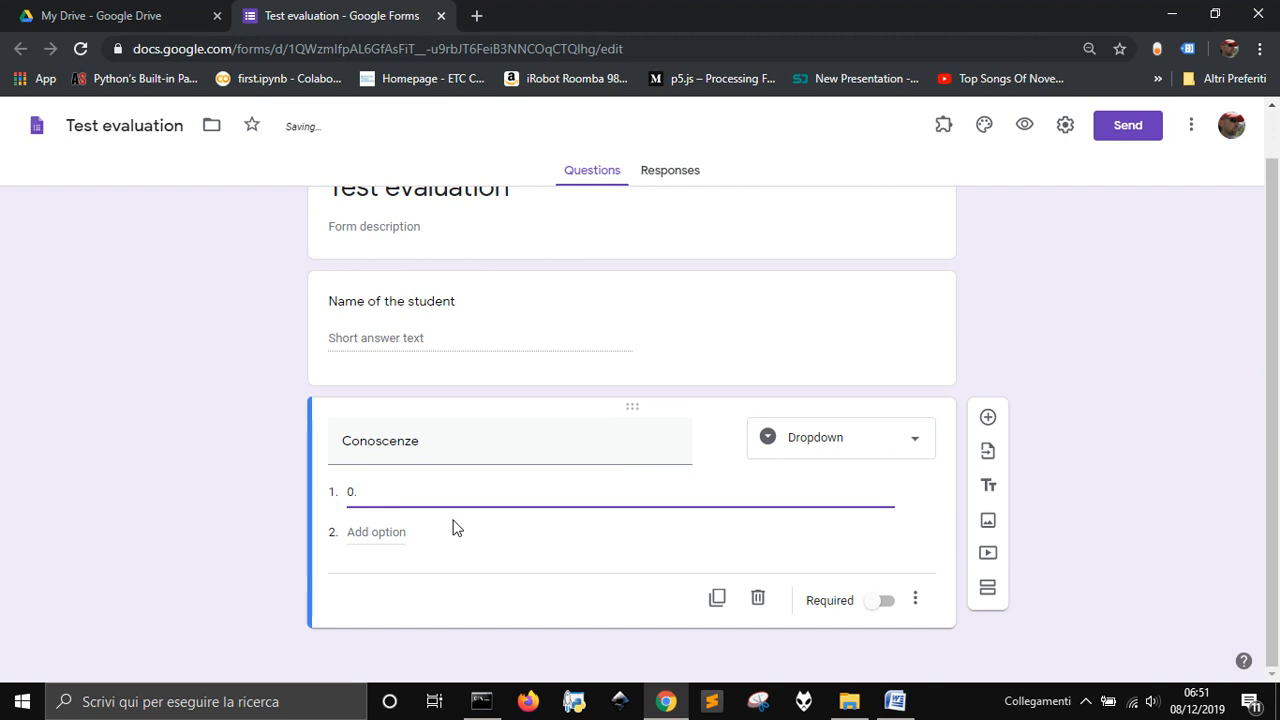
Step: Arrange the form and the Word summary grid side by side, with the grid's score columns in view
key("super+Left")
scroll(814, 451, "up", 10)
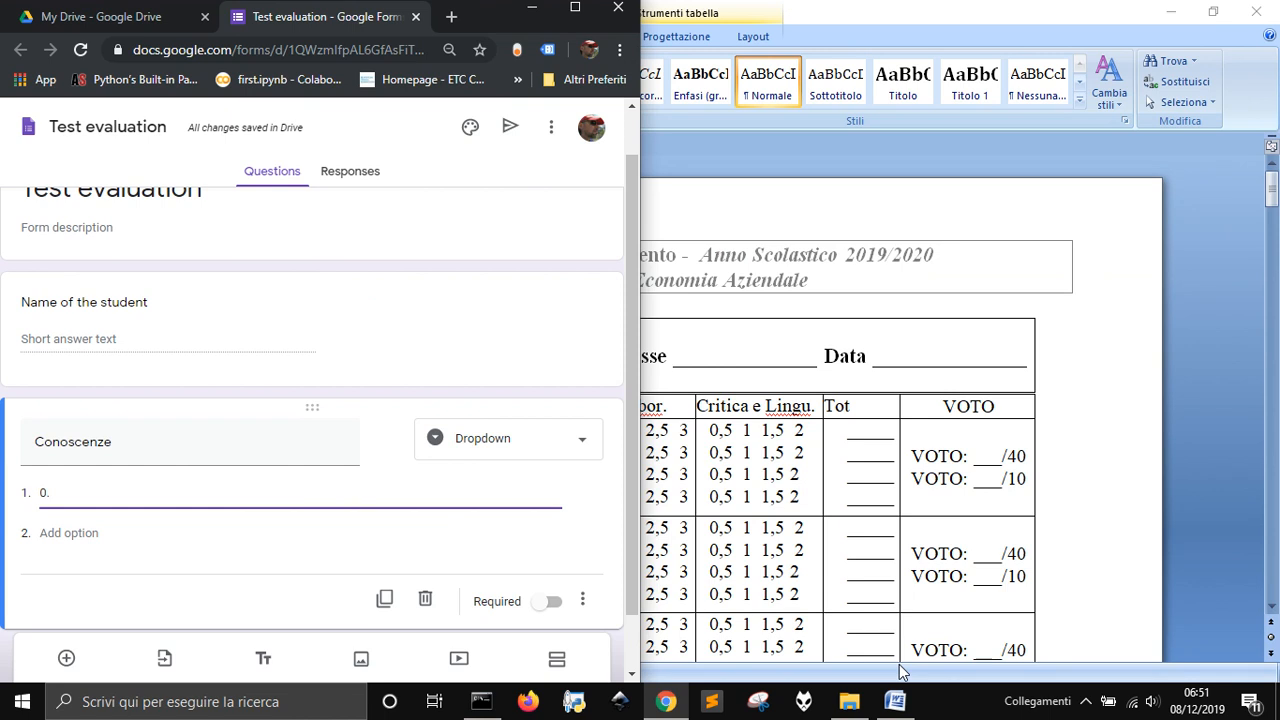
left_click(999, 17)
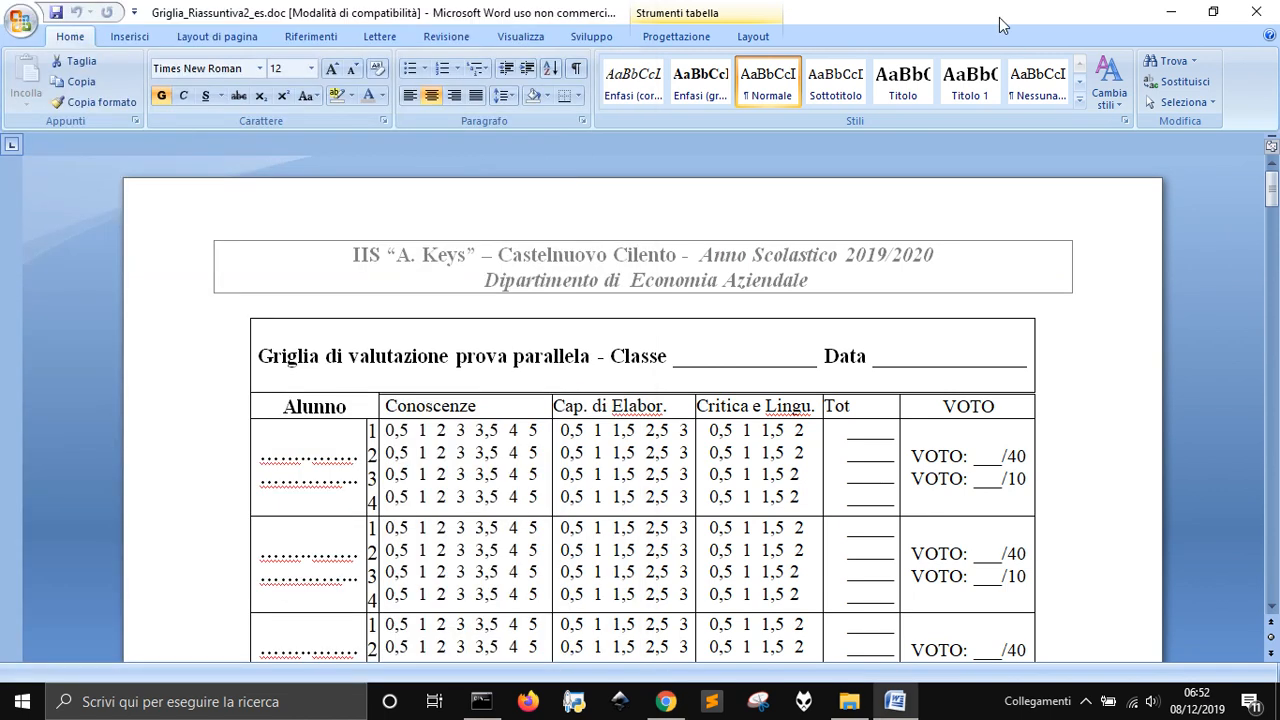
double_click(999, 17)
scroll(884, 256, "down", 5)
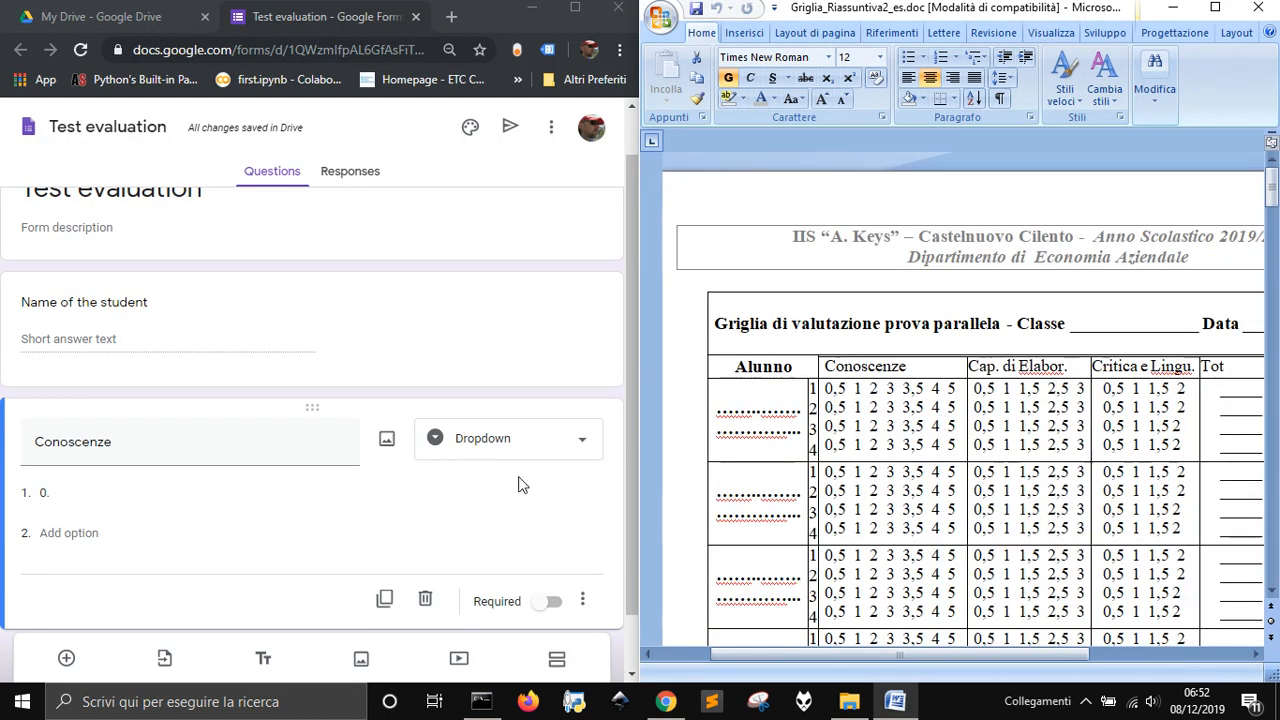
Step: Complete the first Conoscenze dropdown option as 0.5 and add options 1 and 2
scroll(434, 491, "up", 1)
left_click(90, 548)
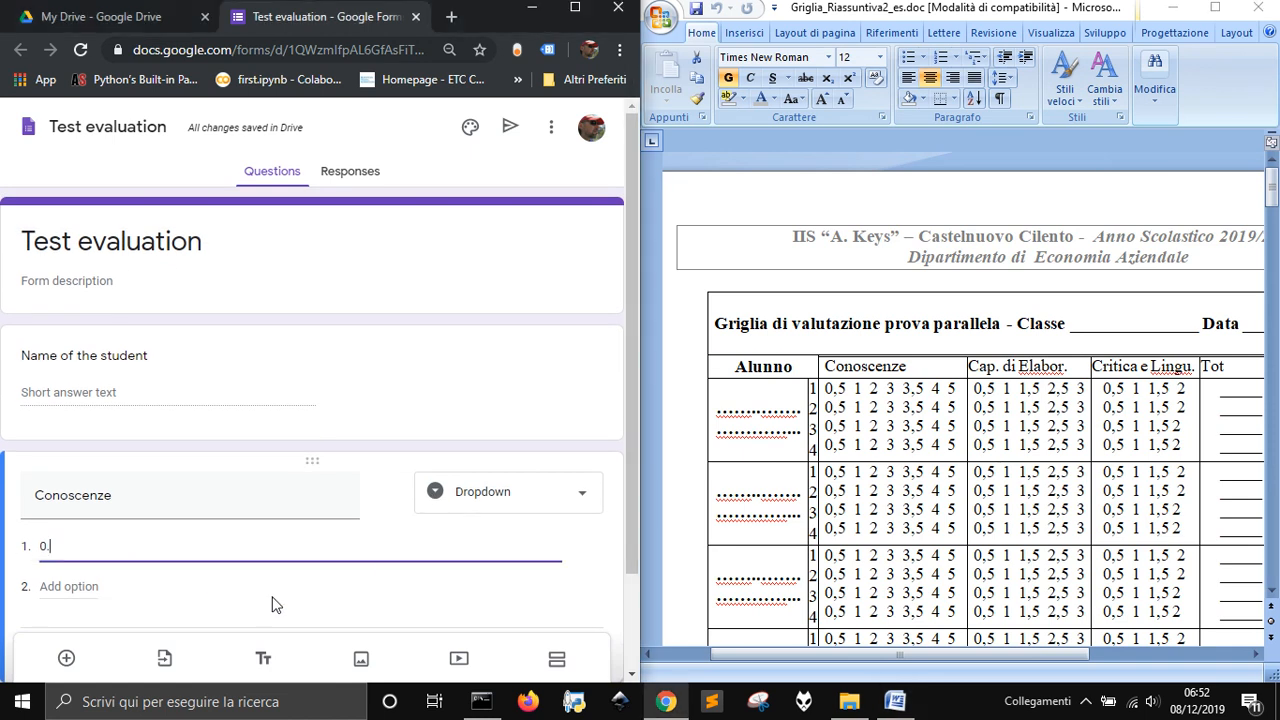
type("5")
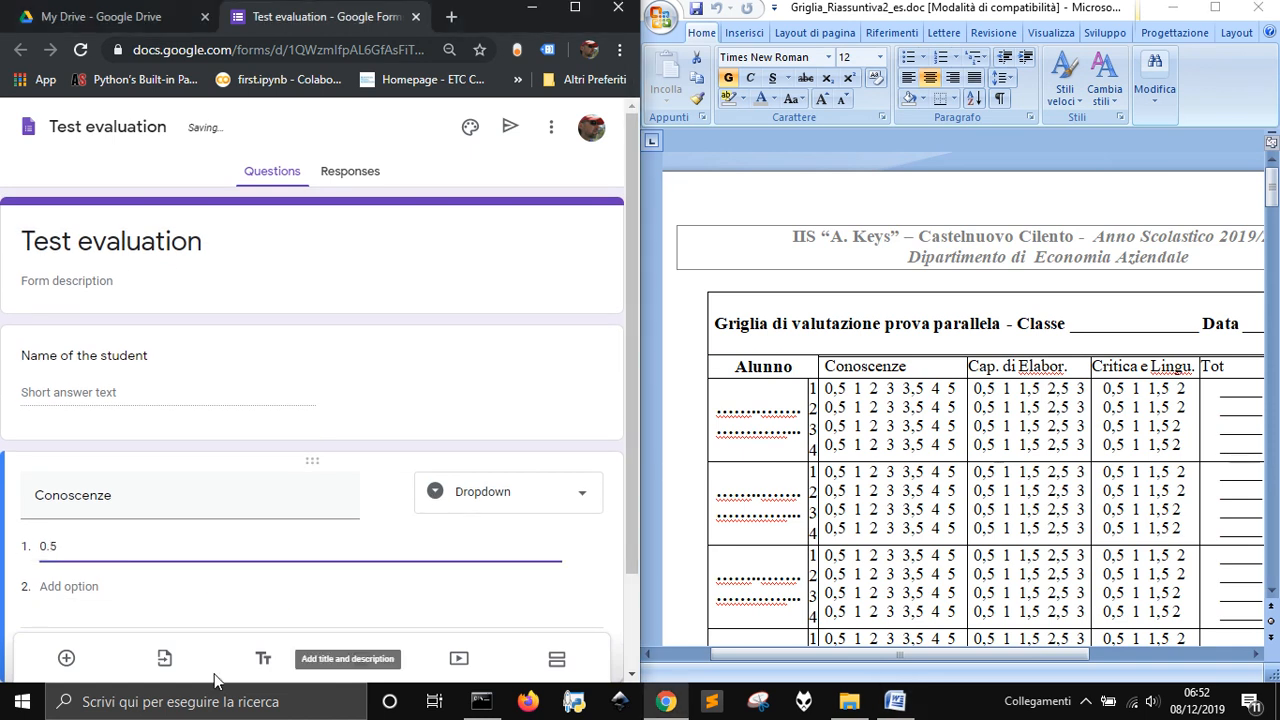
key("Return")
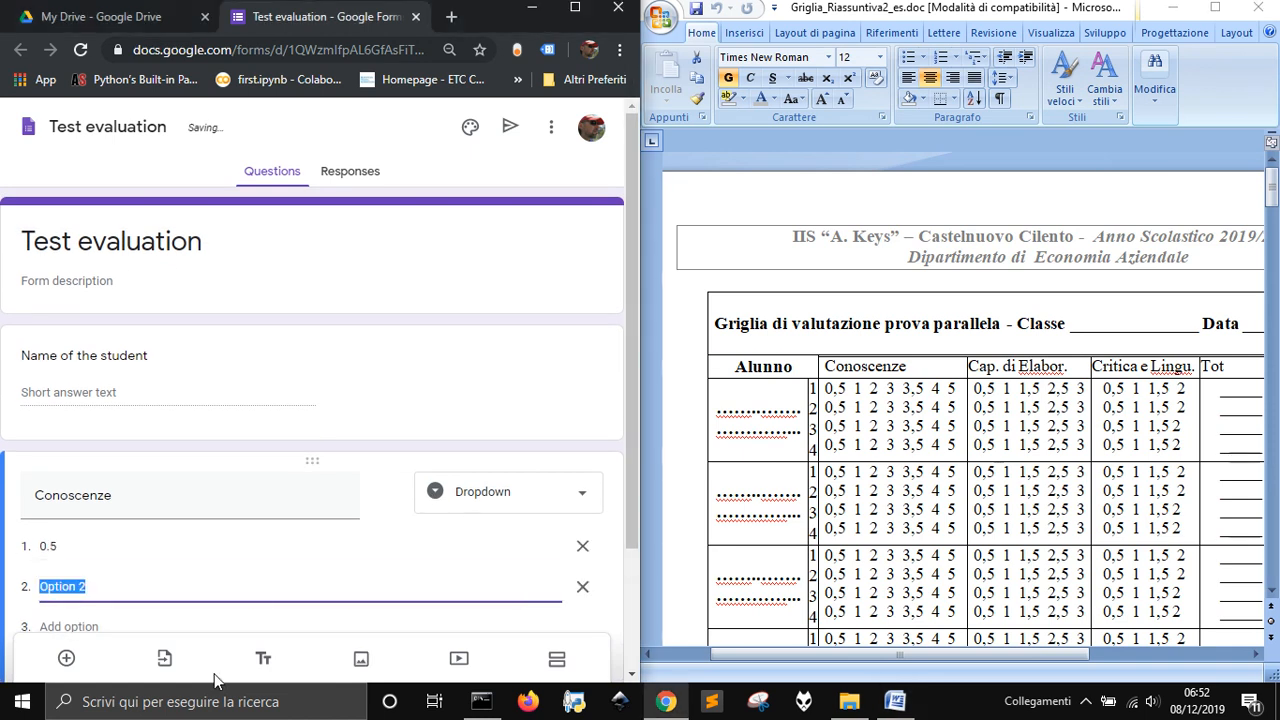
type("1")
key("Return")
type("2")
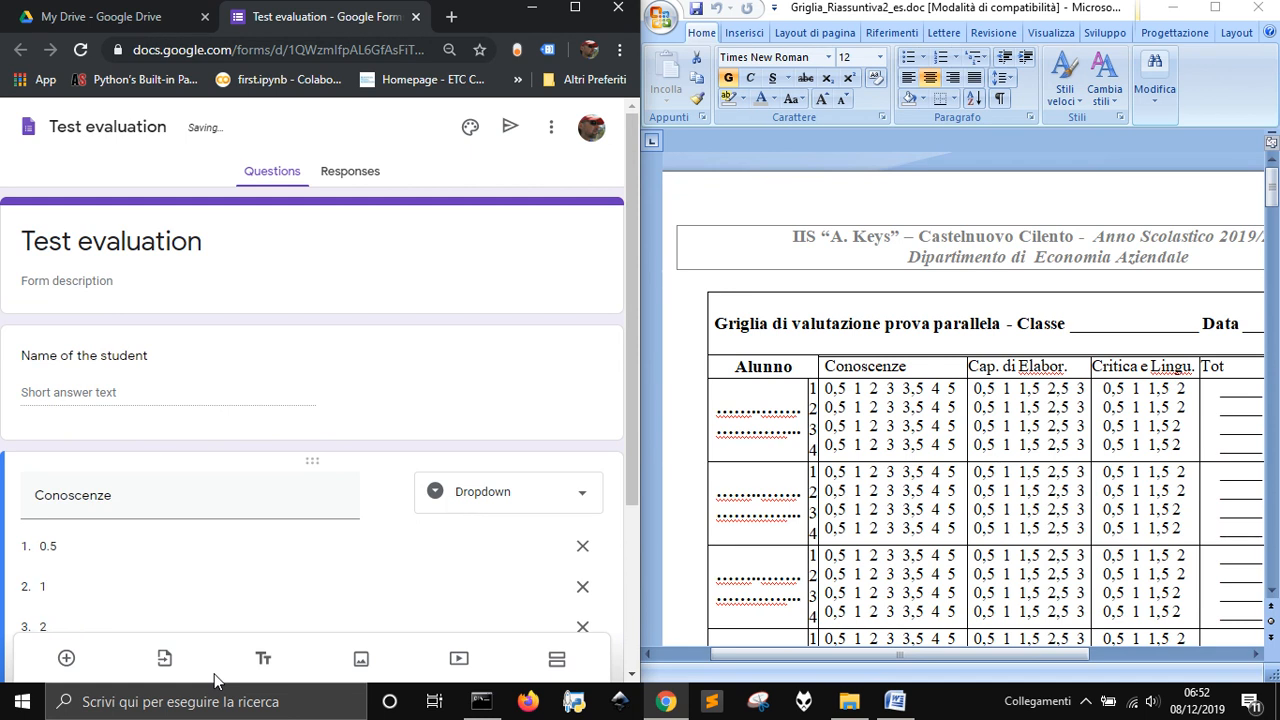
Step: Add the options 3.5, 4 and 5 to the Conoscenze dropdown and check the whole option list
key("Return")
type("3.5")
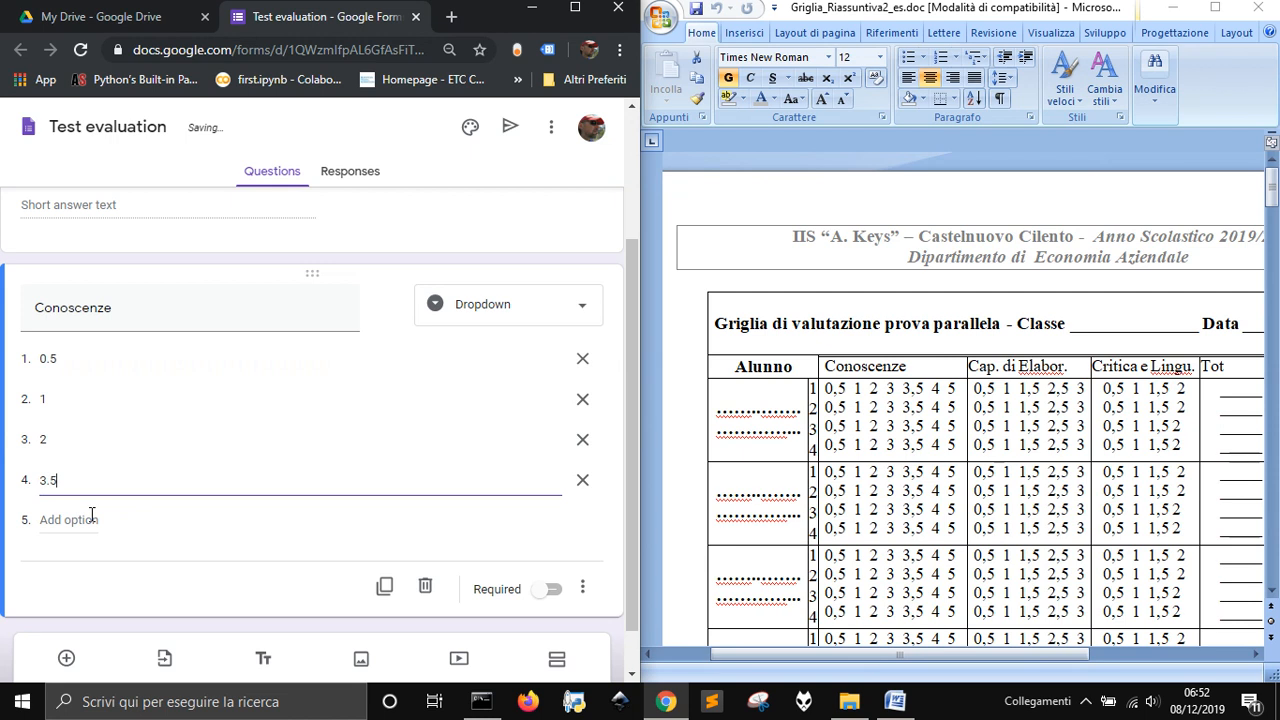
key("Return")
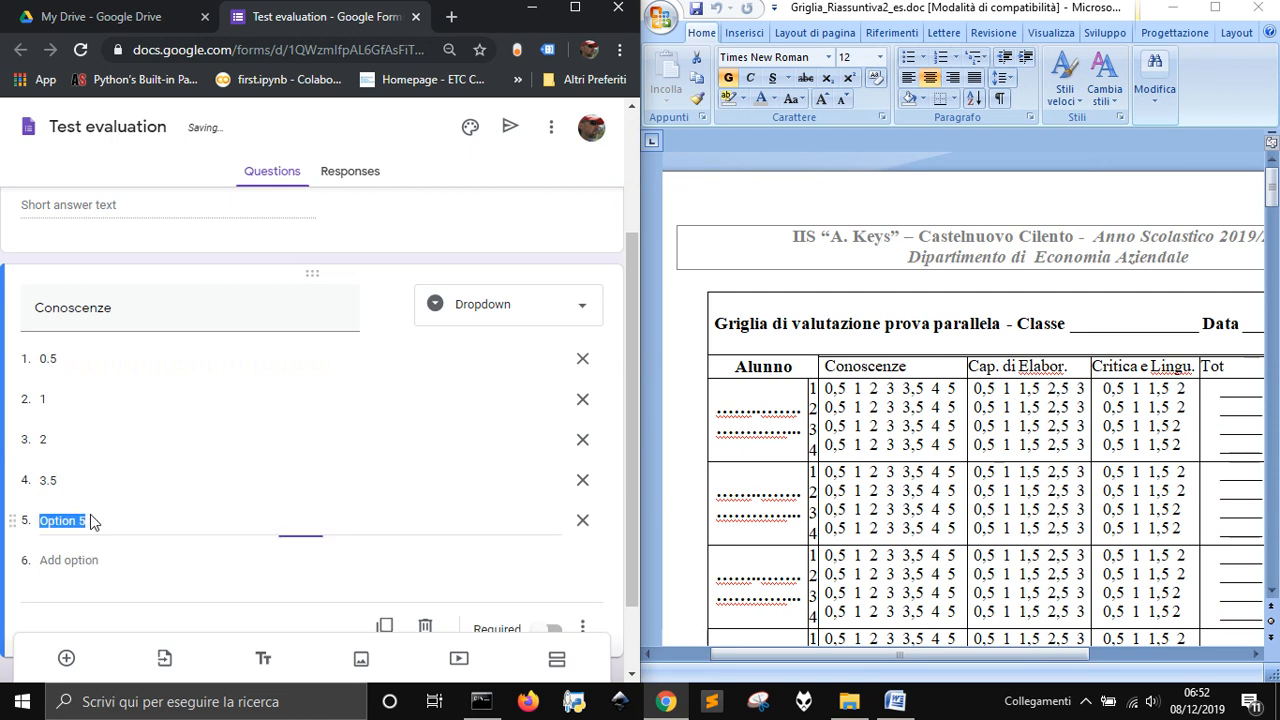
type("4")
key("Return")
type("5")
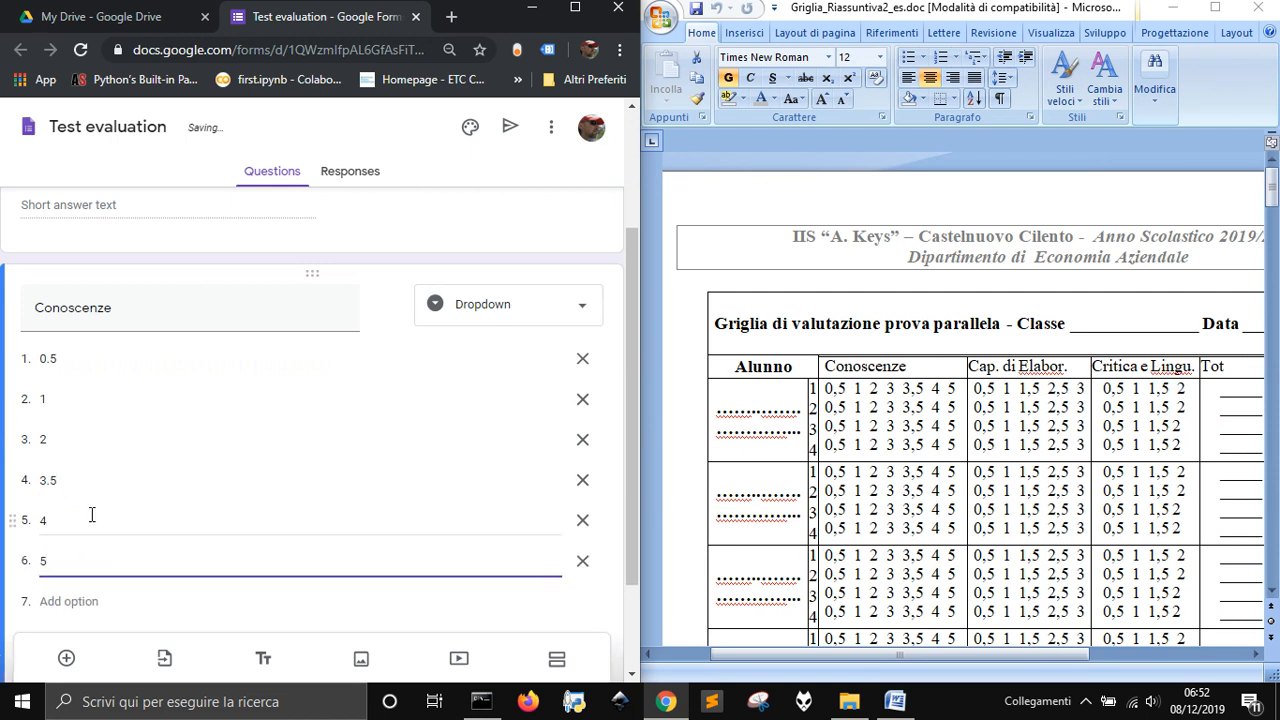
left_click(190, 606)
scroll(193, 512, "down", 1)
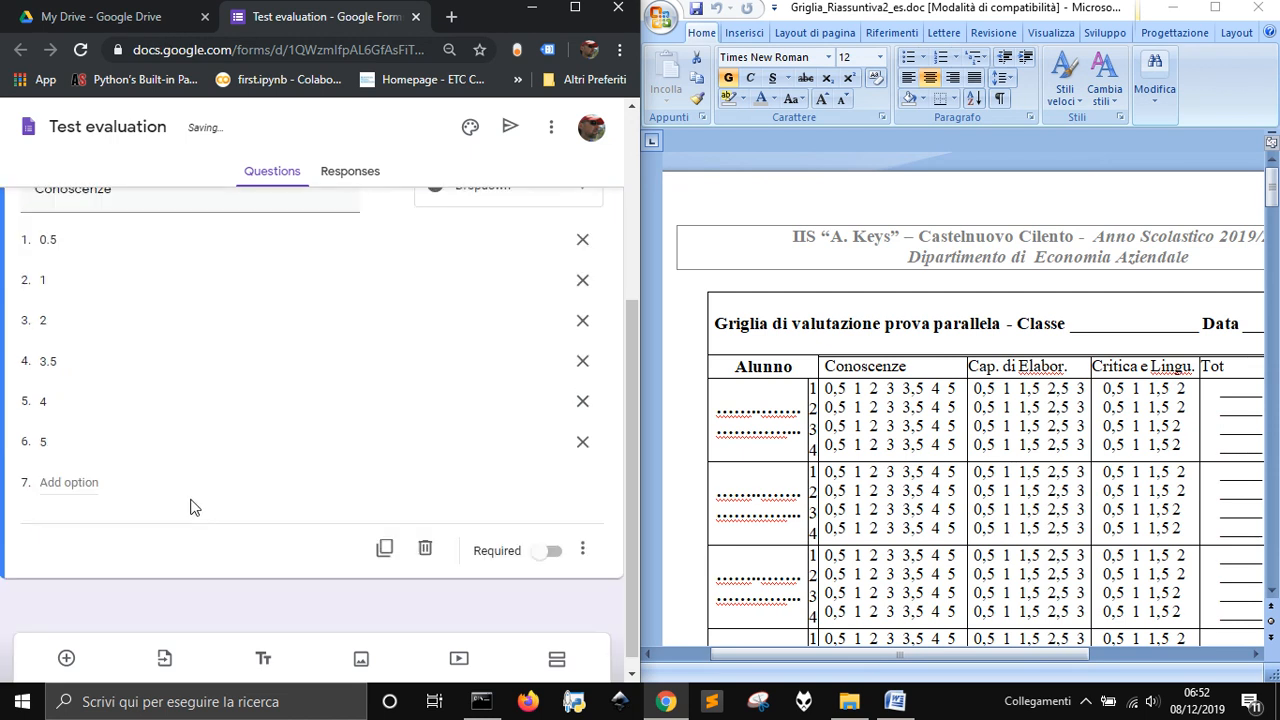
scroll(193, 507, "up", 2)
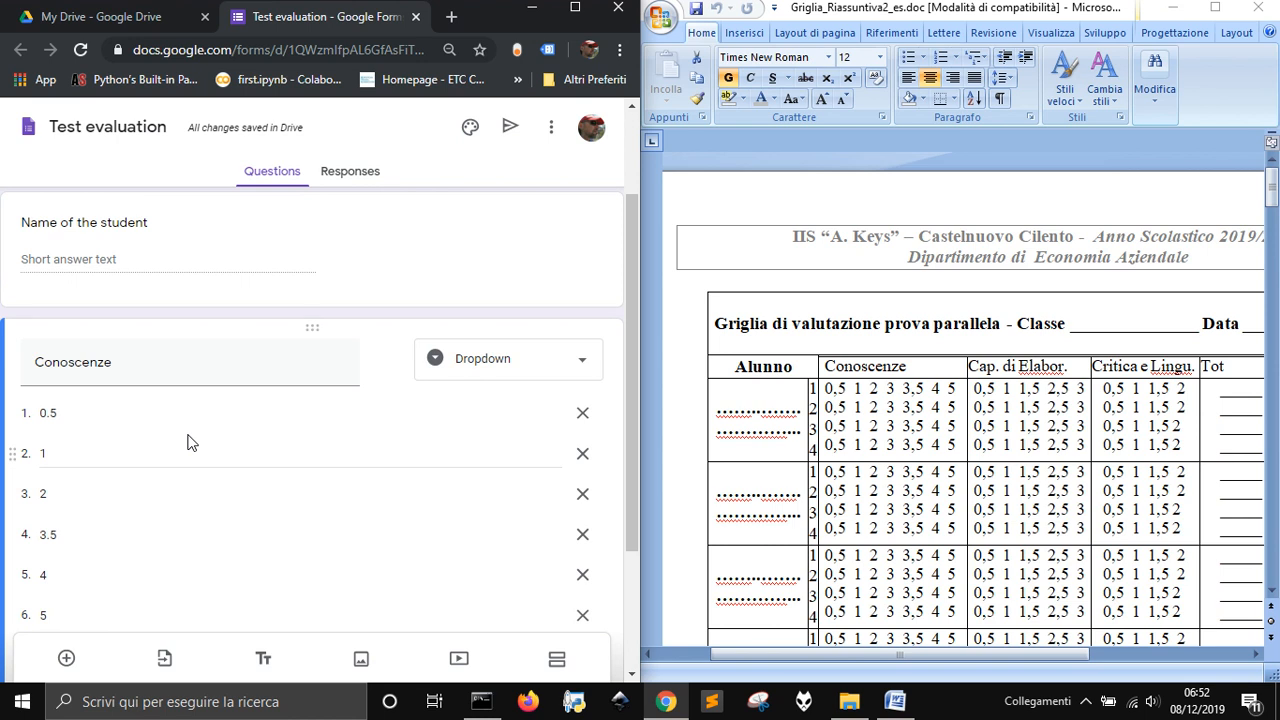
scroll(193, 442, "down", 2)
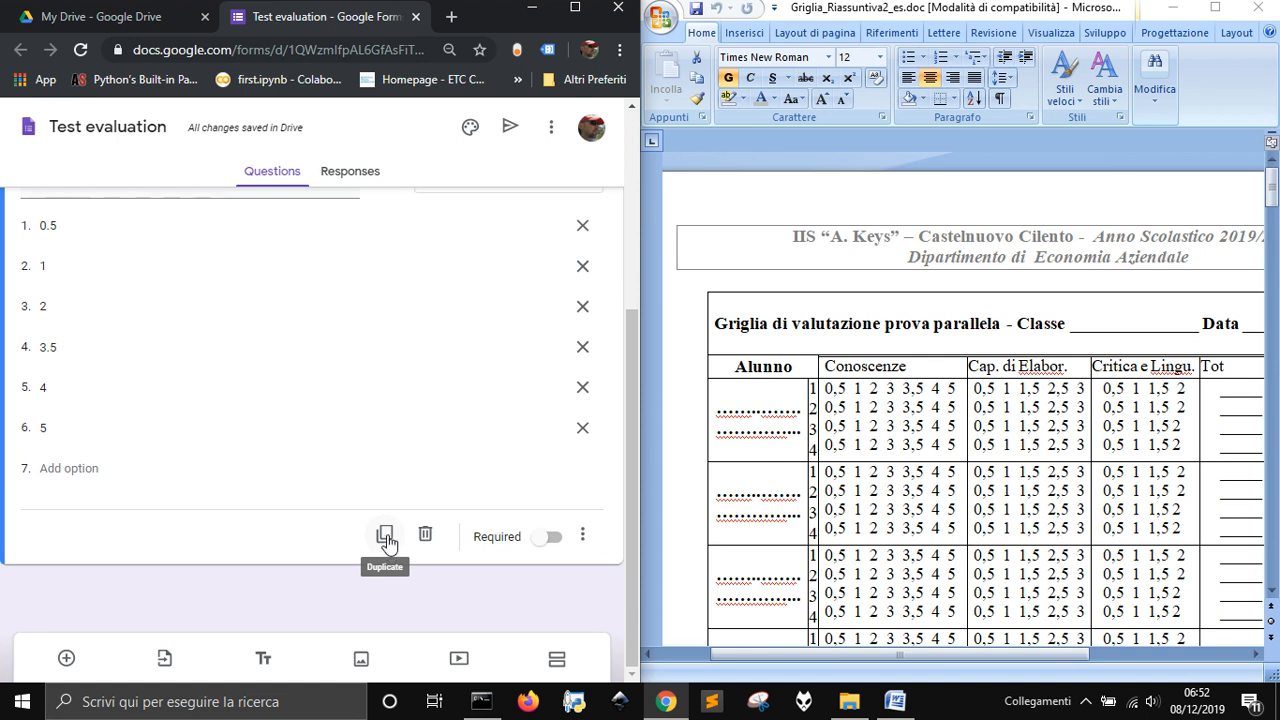
Step: Duplicate the Conoscenze dropdown question and title the two questions Conoscenze 1 and Conoscenze 2
left_click(386, 538)
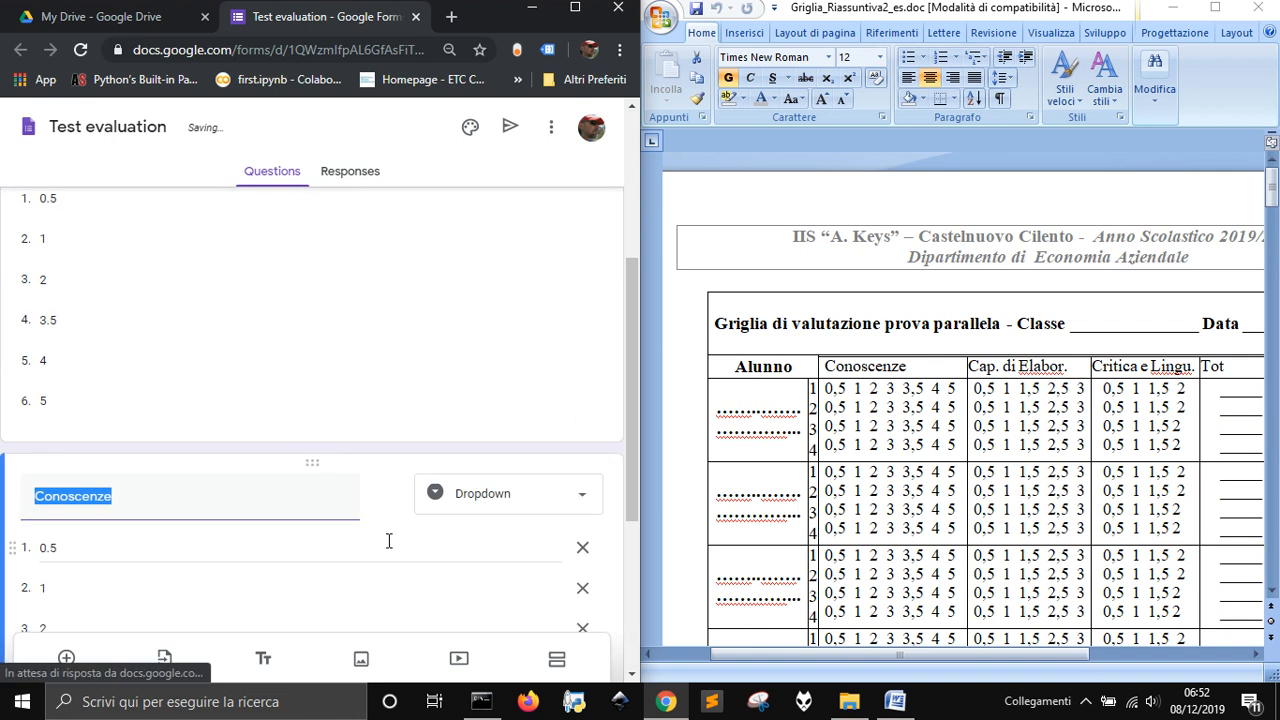
scroll(388, 541, "up", 3)
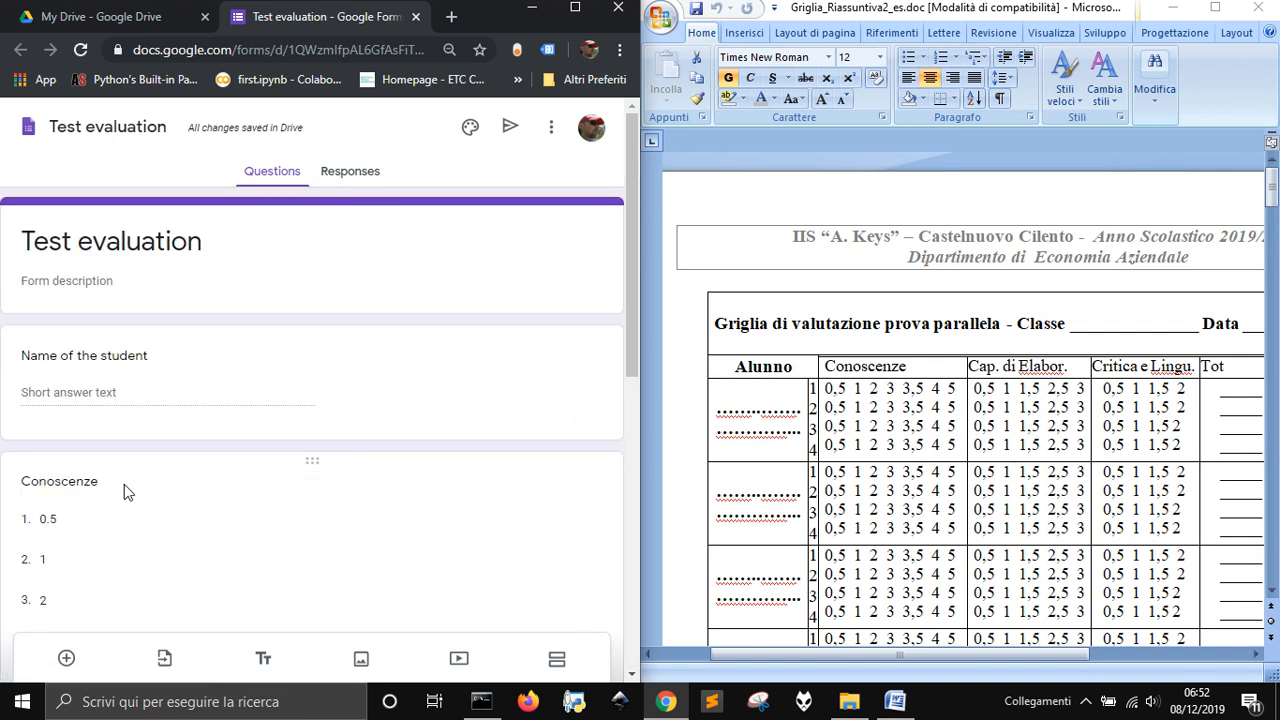
left_click(124, 482)
left_click(176, 498)
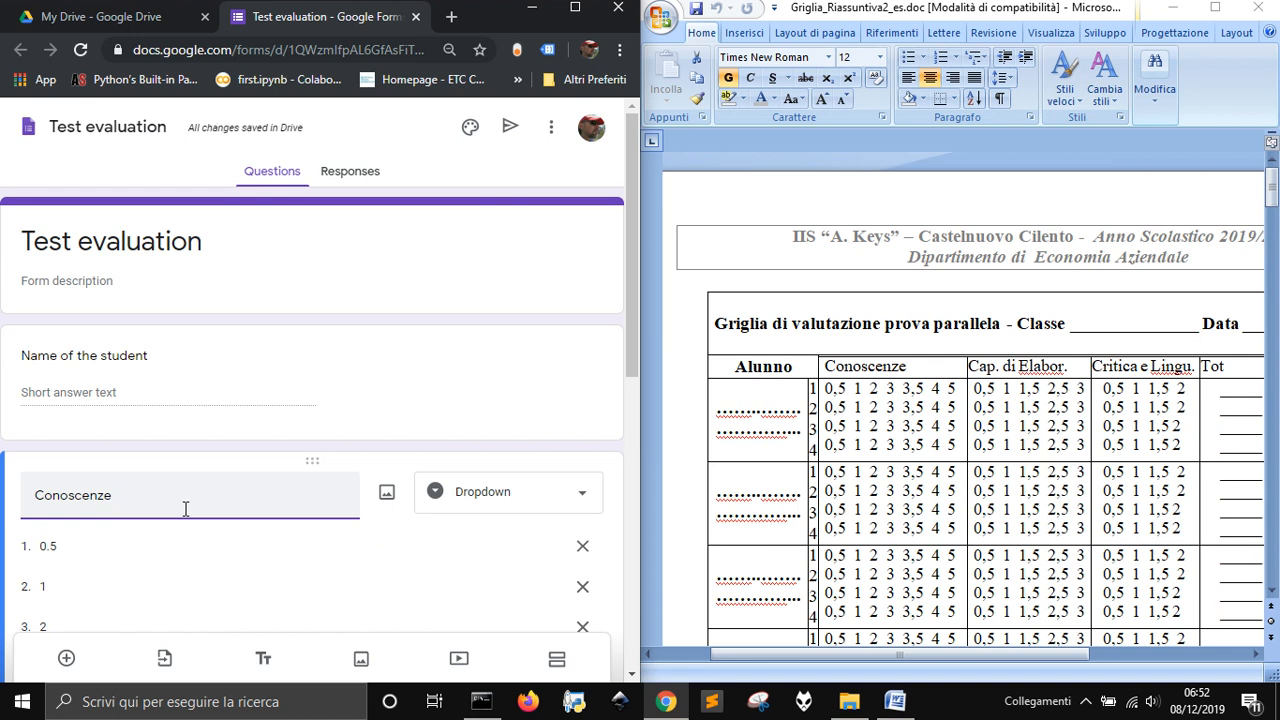
scroll(191, 509, "down", 5)
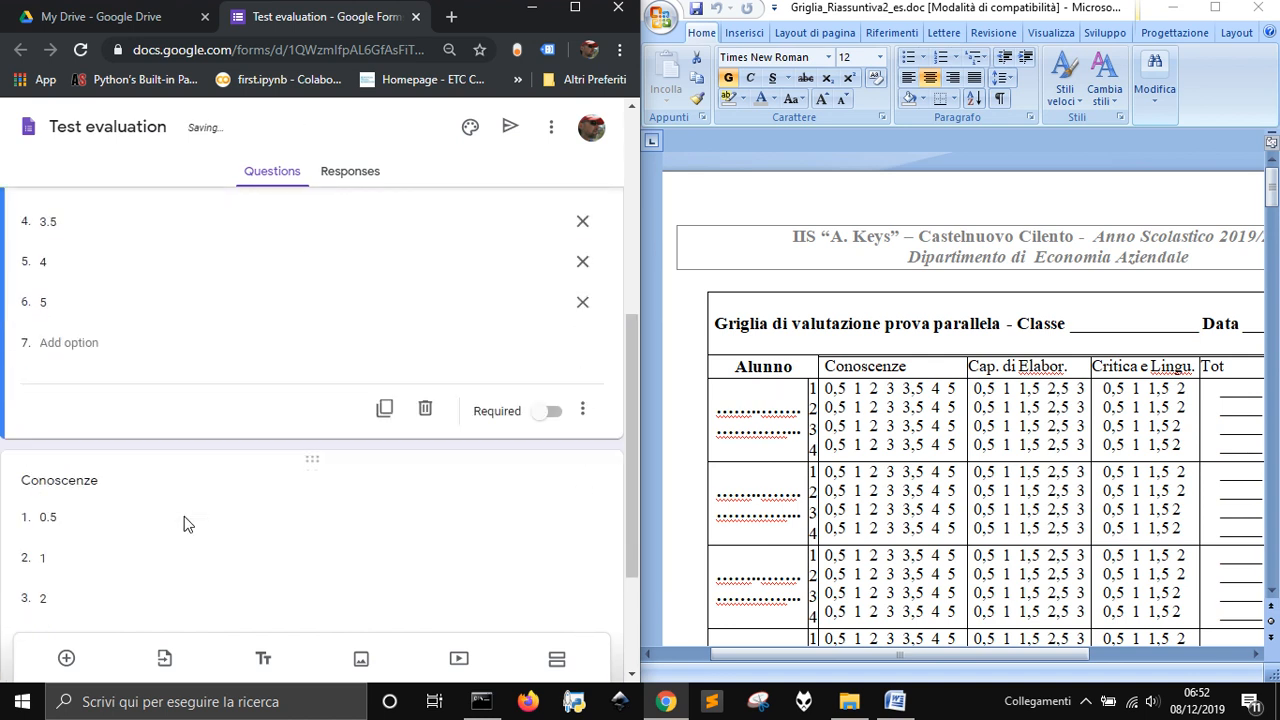
left_click(160, 462)
left_click(158, 355)
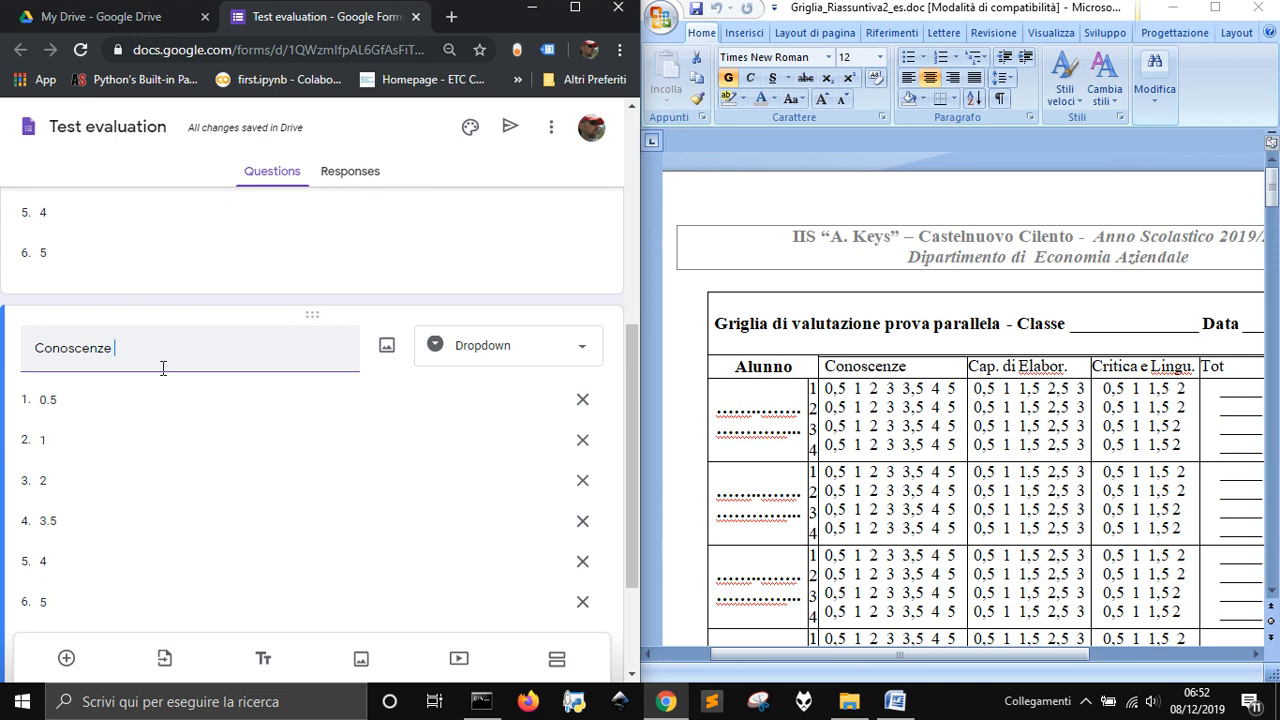
type("2")
Step: Make two more copies of the Conoscenze 2 dropdown and title them Conoscenze 3 and Conoscenze 4
scroll(180, 440, "down", 2)
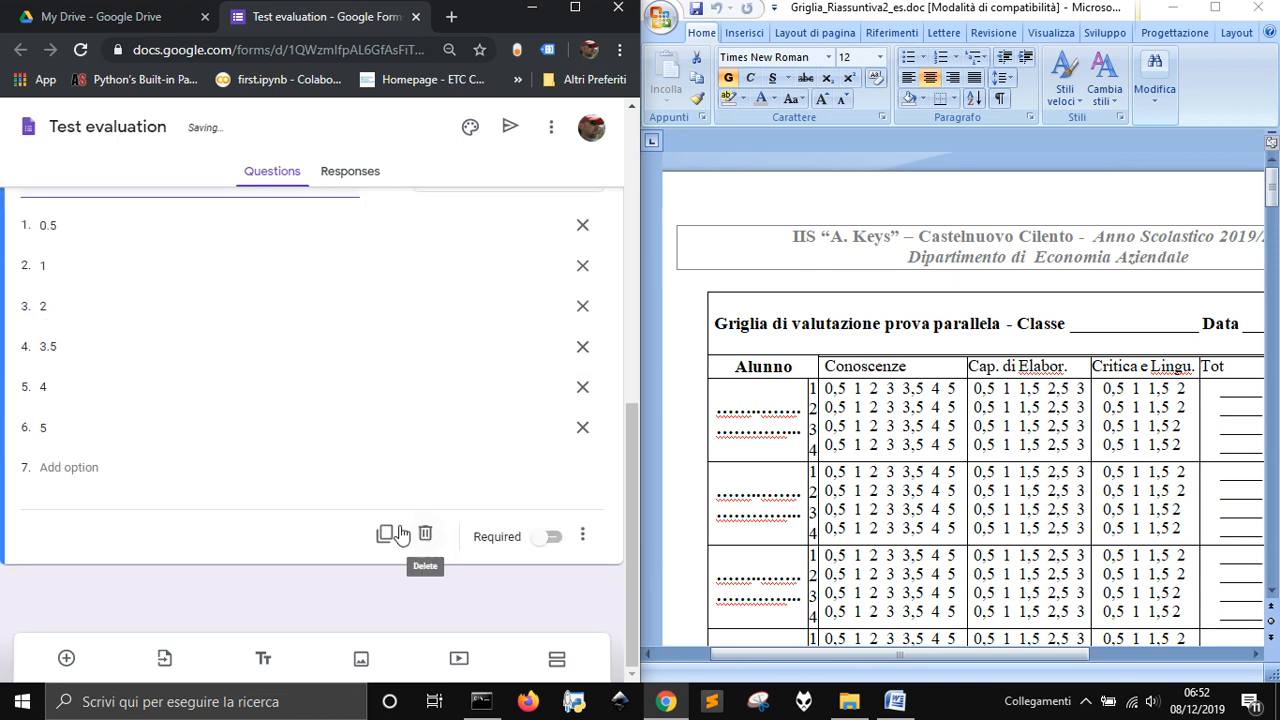
left_click(386, 532)
left_click(175, 496)
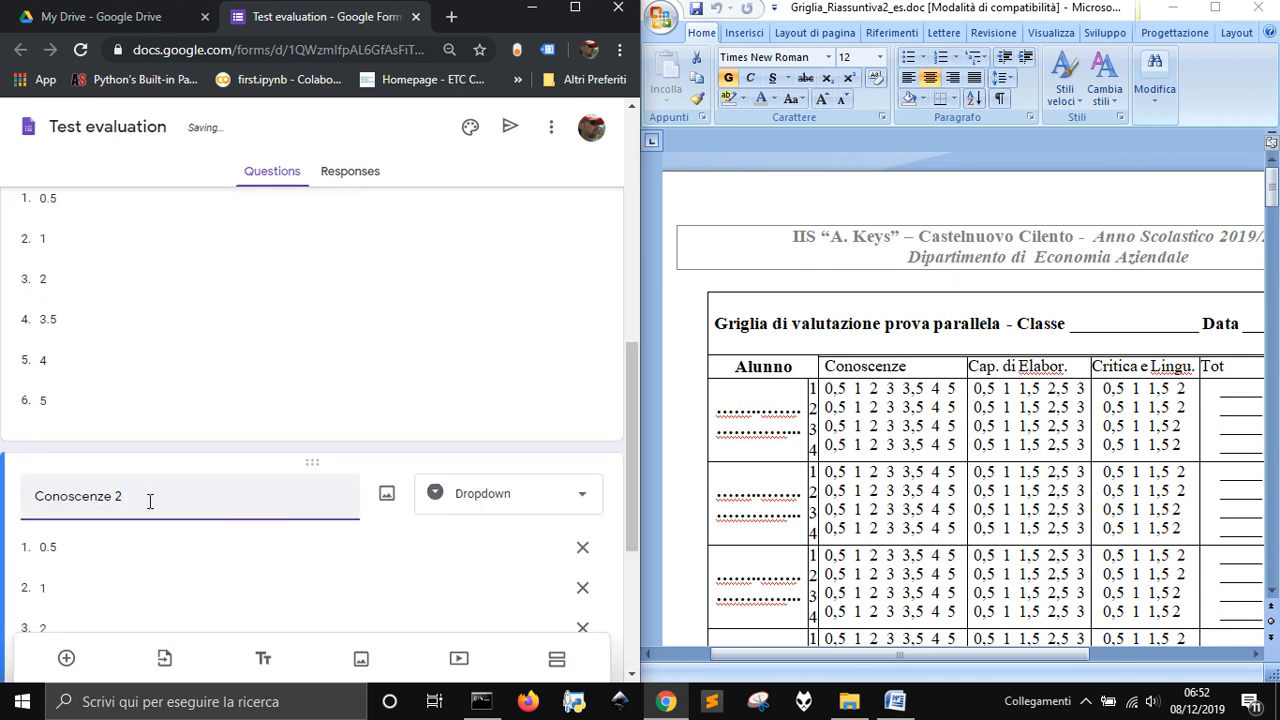
scroll(363, 486, "down", 3)
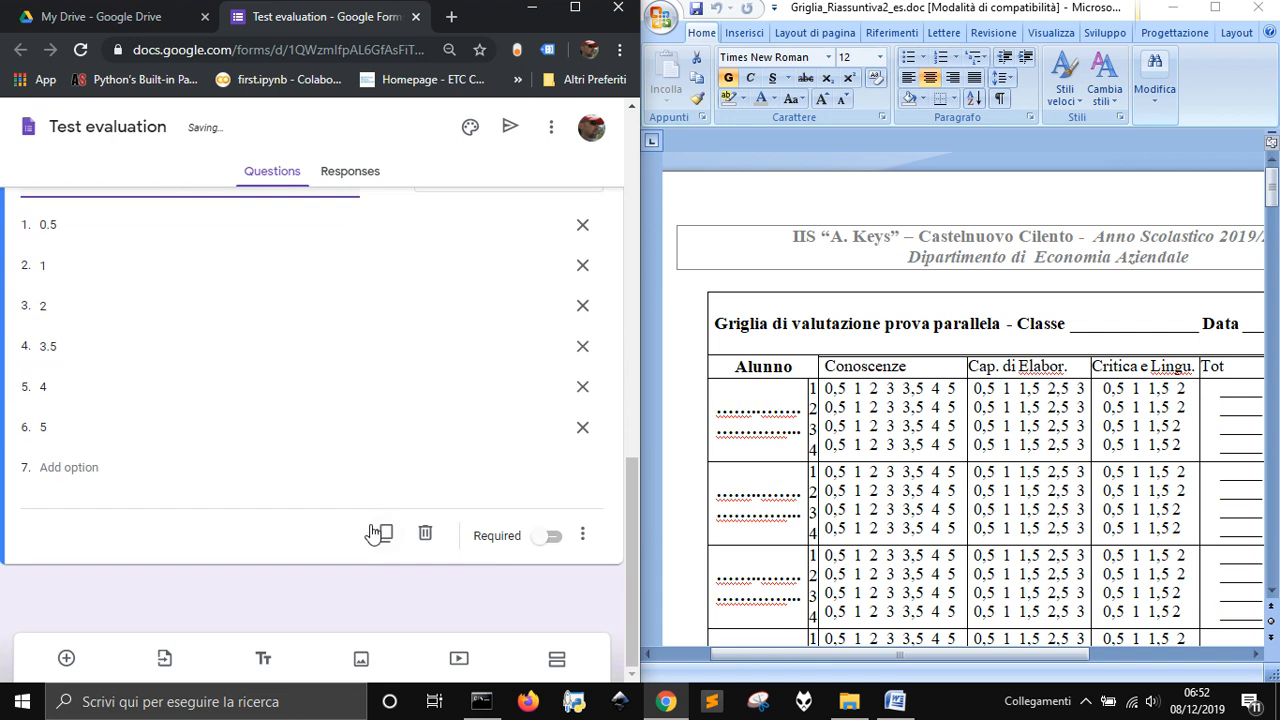
left_click(380, 531)
left_click(198, 508)
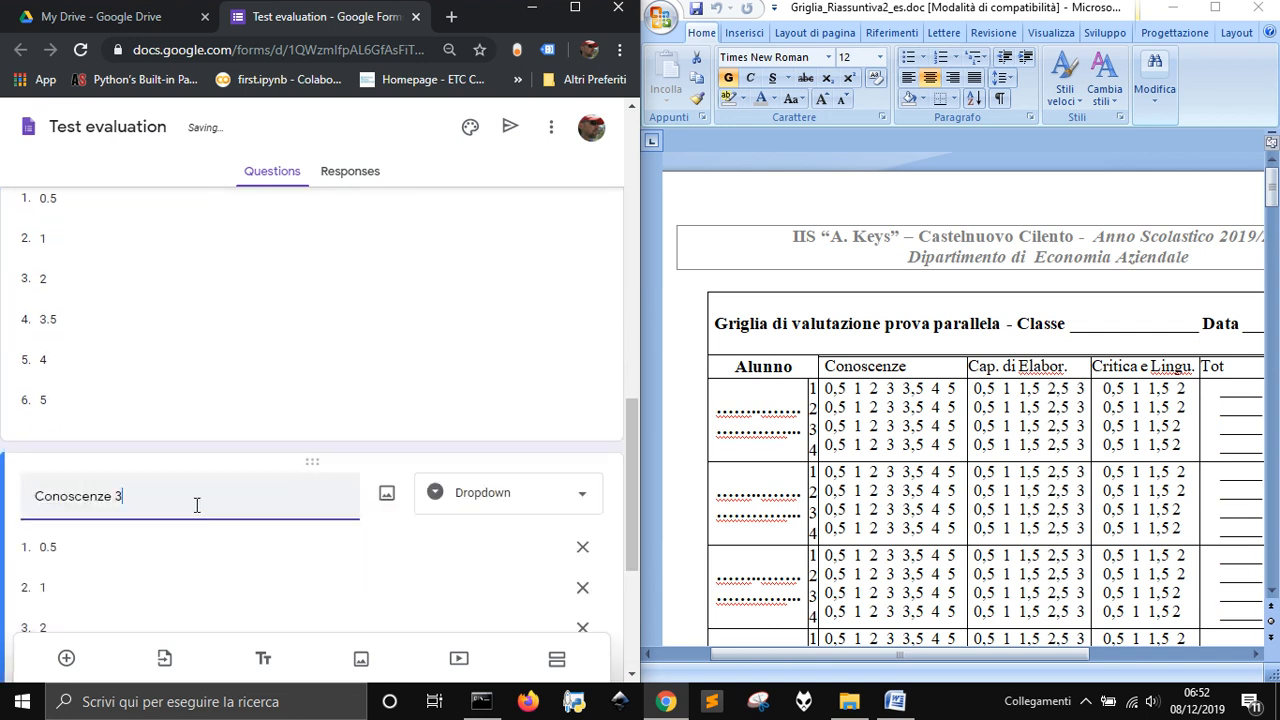
type("4")
Step: Duplicate the Conoscenze 1 question and title the copy Elaborazione 1
scroll(280, 526, "up", 6)
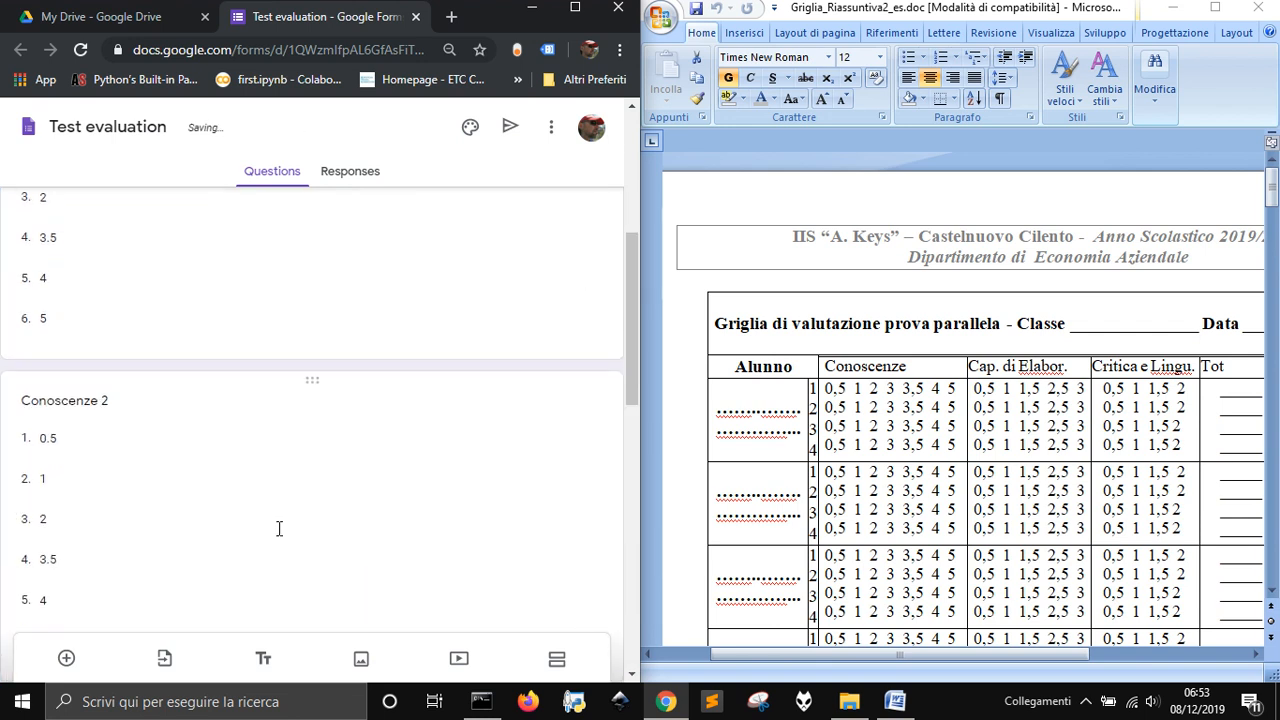
scroll(276, 533, "up", 2)
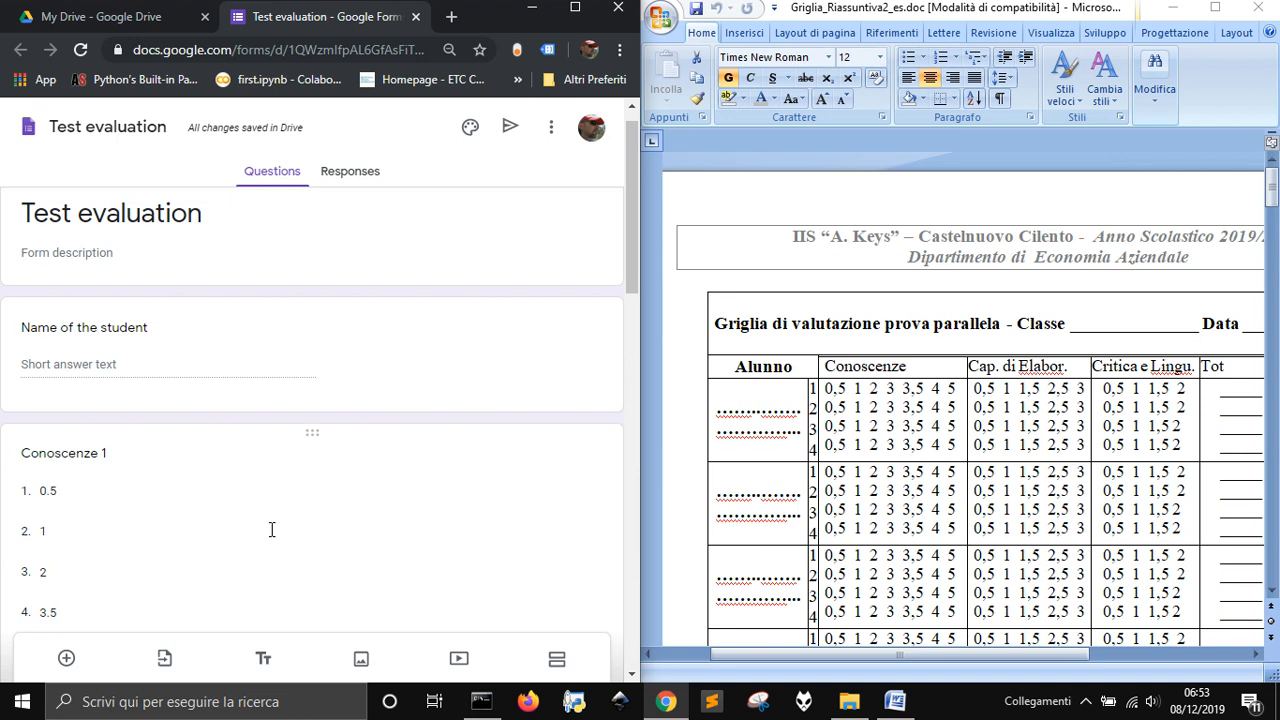
scroll(271, 530, "down", 3)
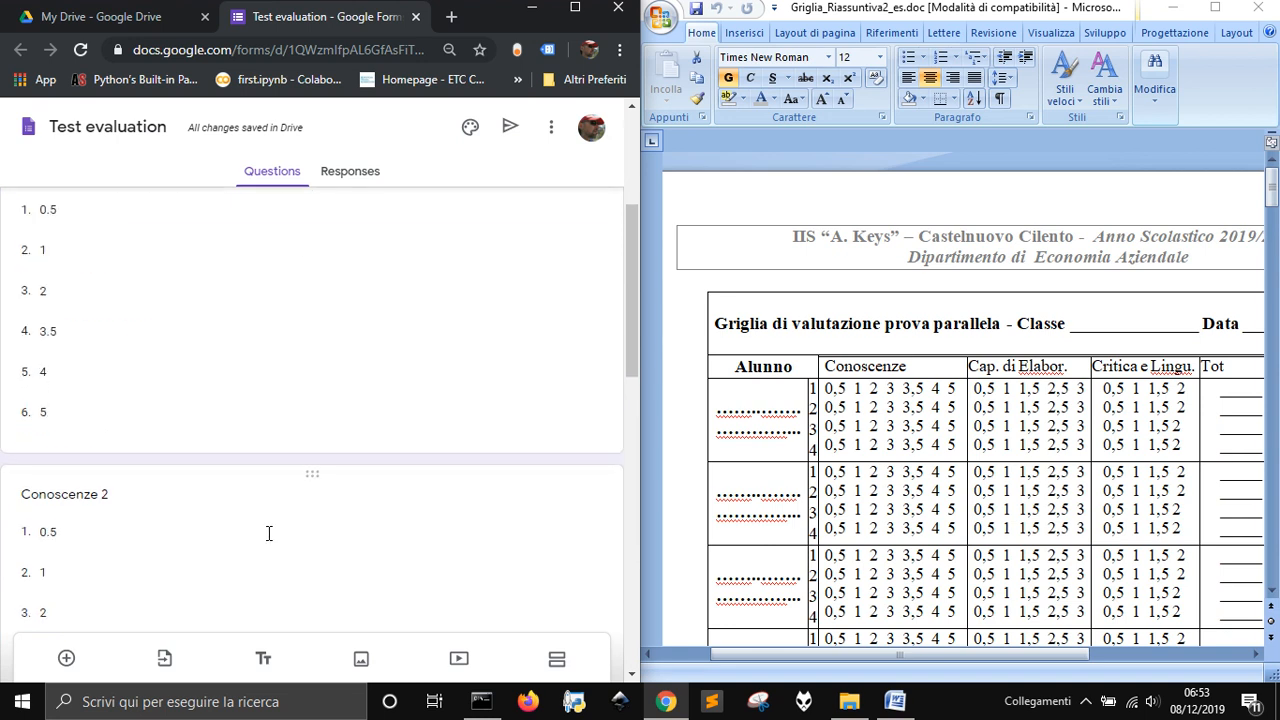
scroll(267, 538, "down", 4)
scroll(278, 470, "up", 3)
scroll(269, 470, "up", 3)
scroll(260, 500, "down", 1)
left_click(289, 483)
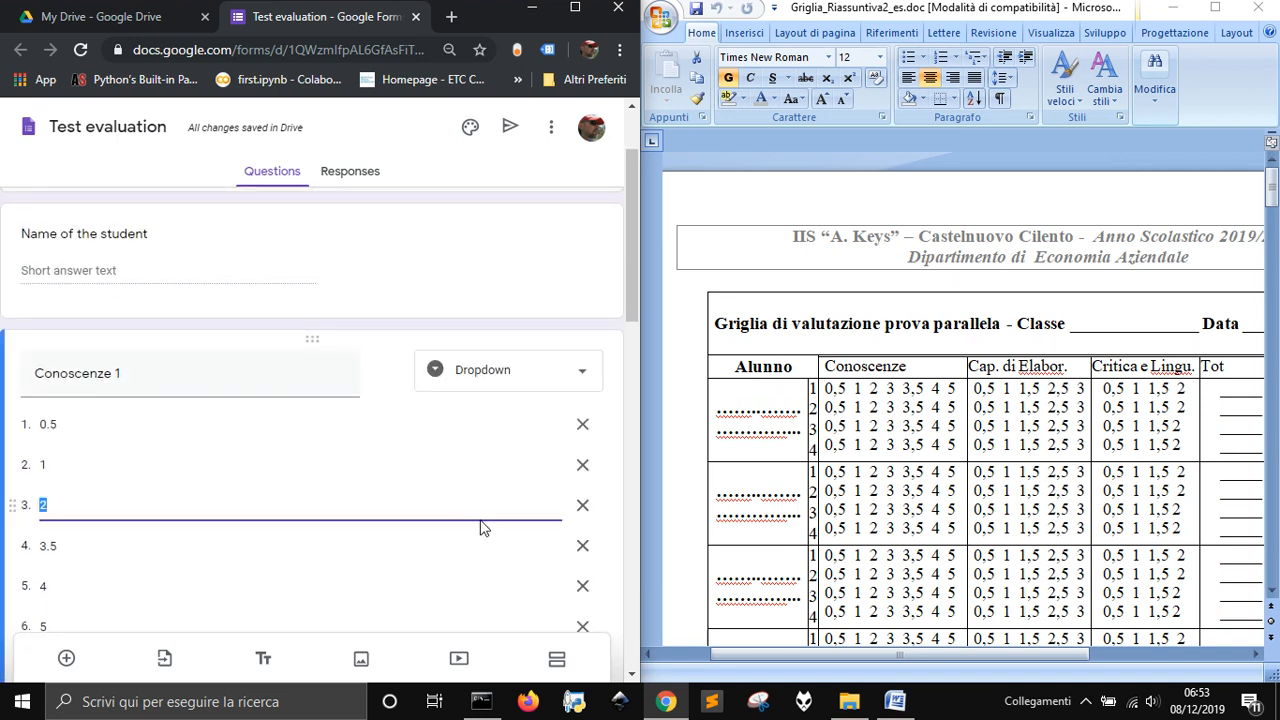
scroll(470, 530, "down", 3)
left_click(380, 452)
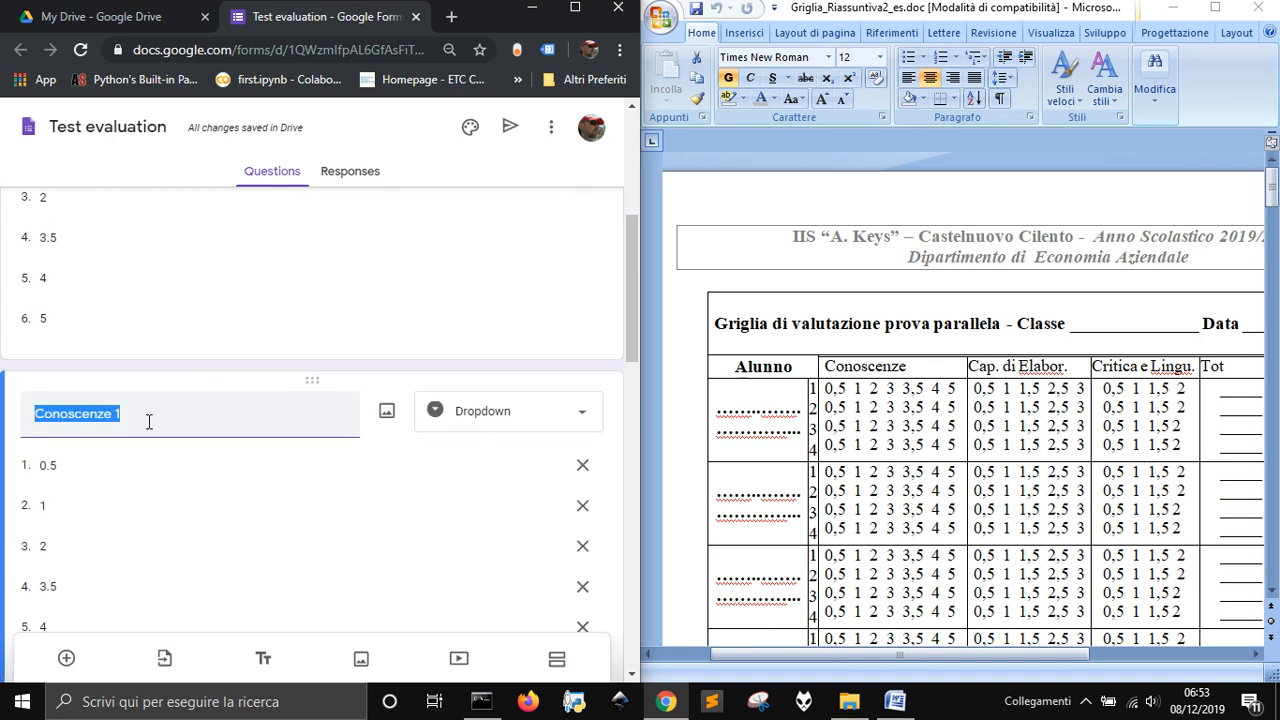
type("Ela")
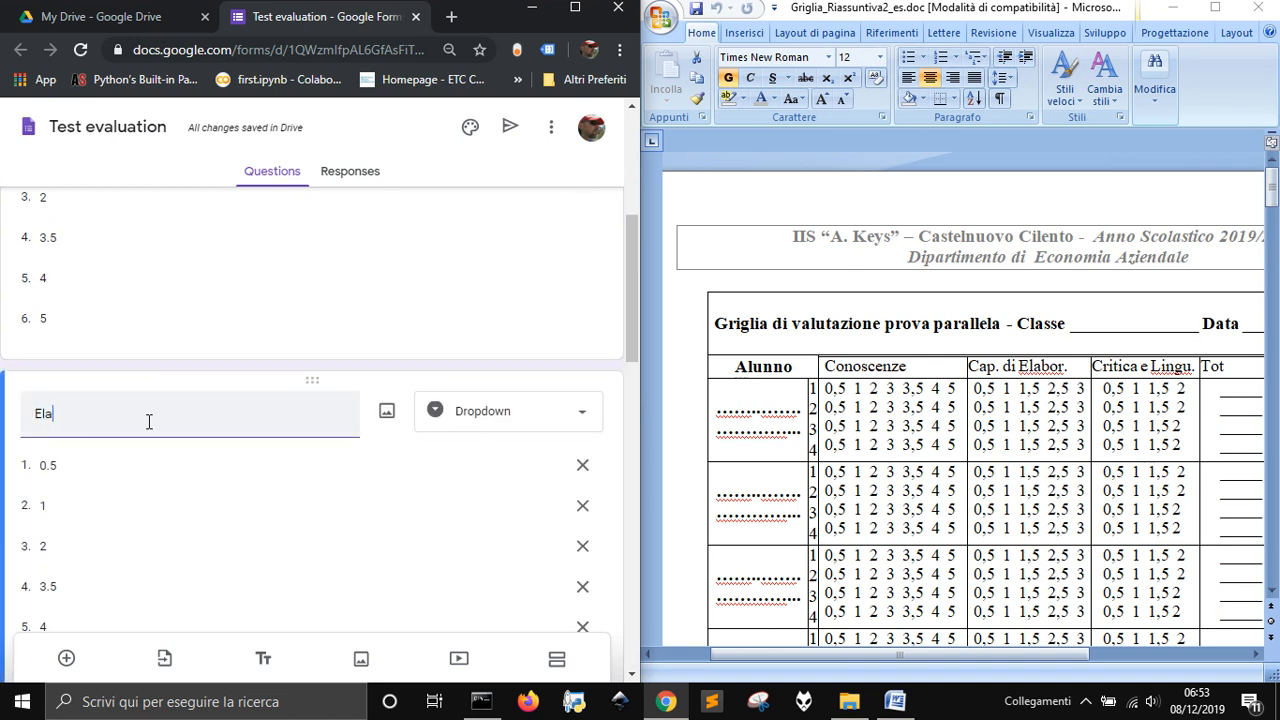
type("borazione")
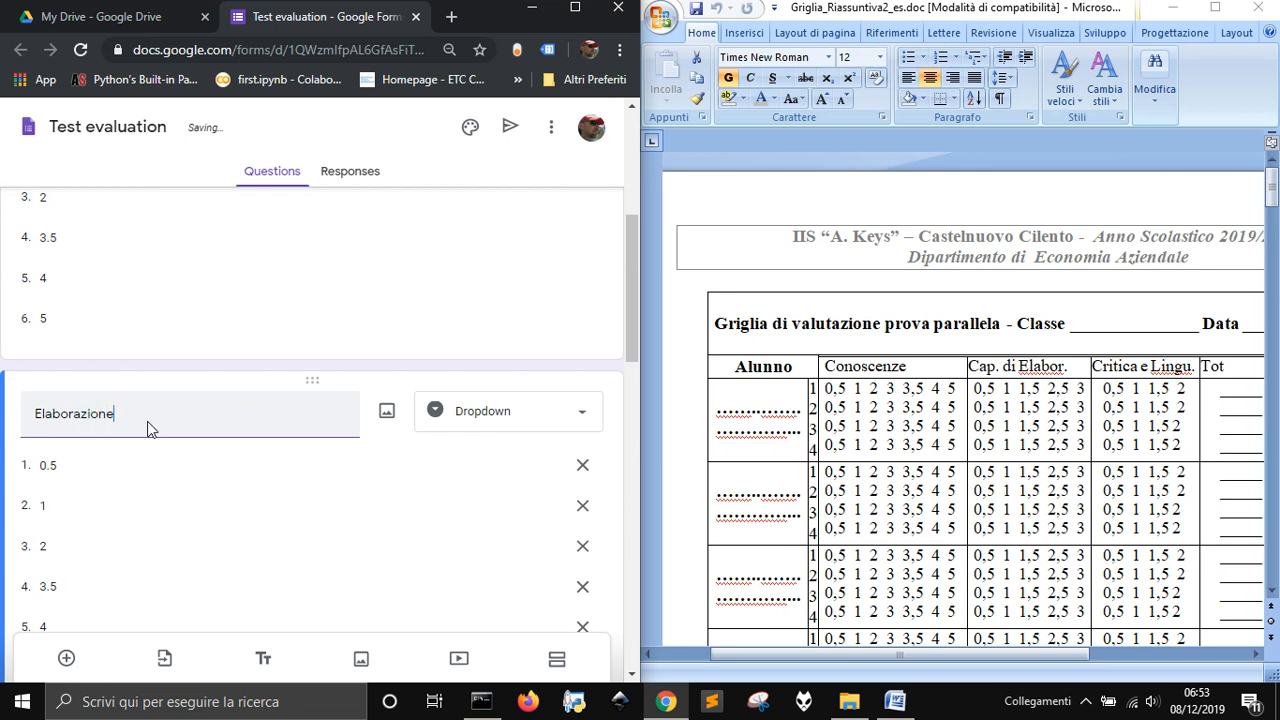
type(" 1")
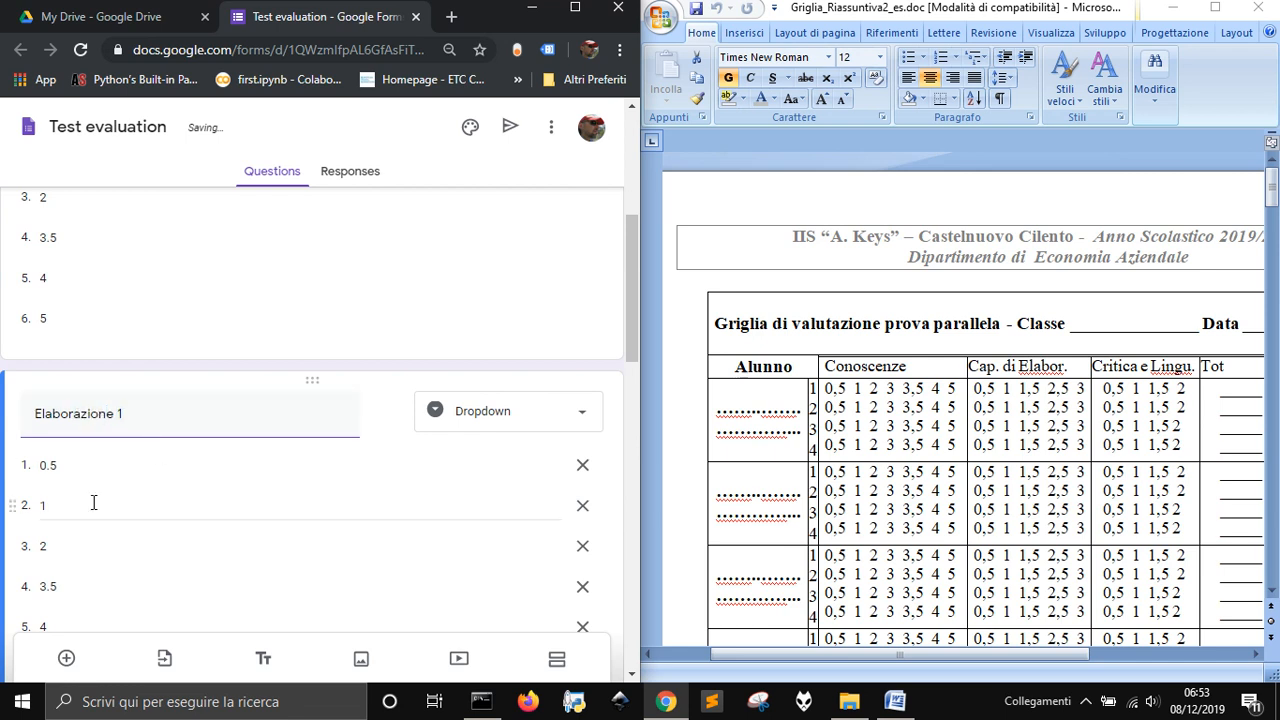
Step: Change the third to fifth Elaborazione 1 options to 1.5, 2.5 and 3, and remove the sixth option
scroll(94, 505, "down", 2)
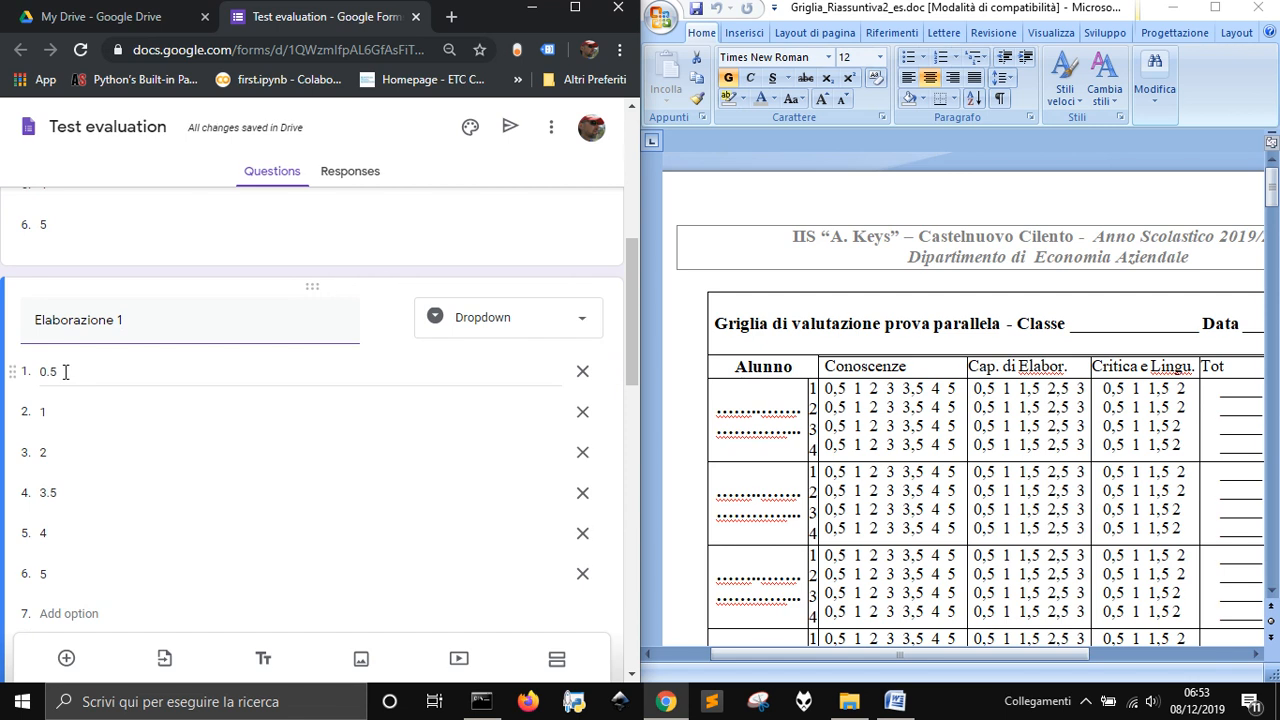
left_click(57, 453)
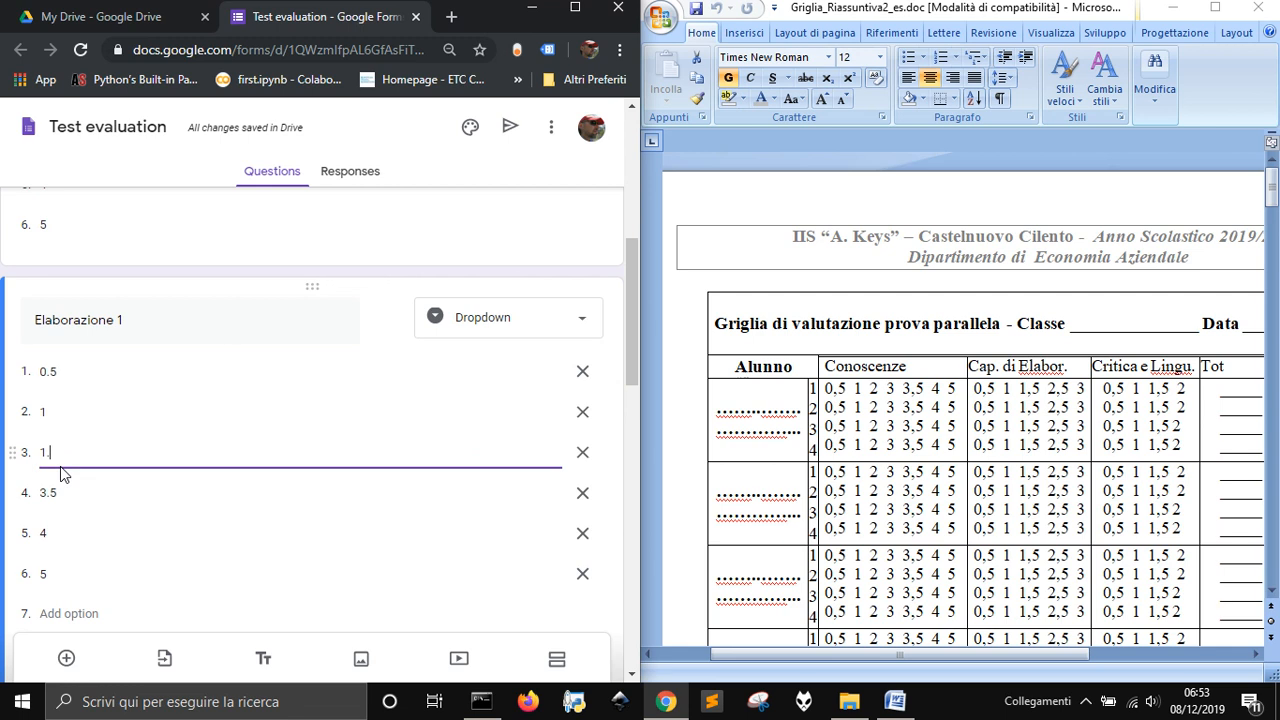
left_click(63, 495)
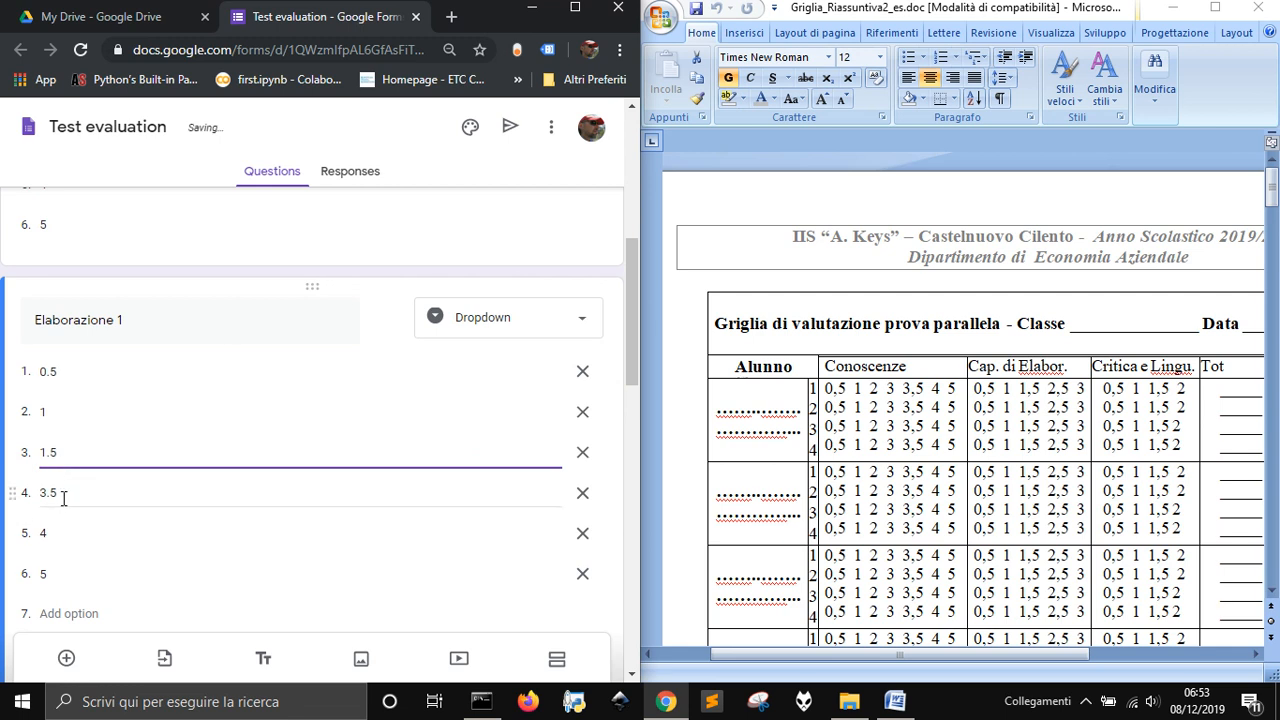
type("2")
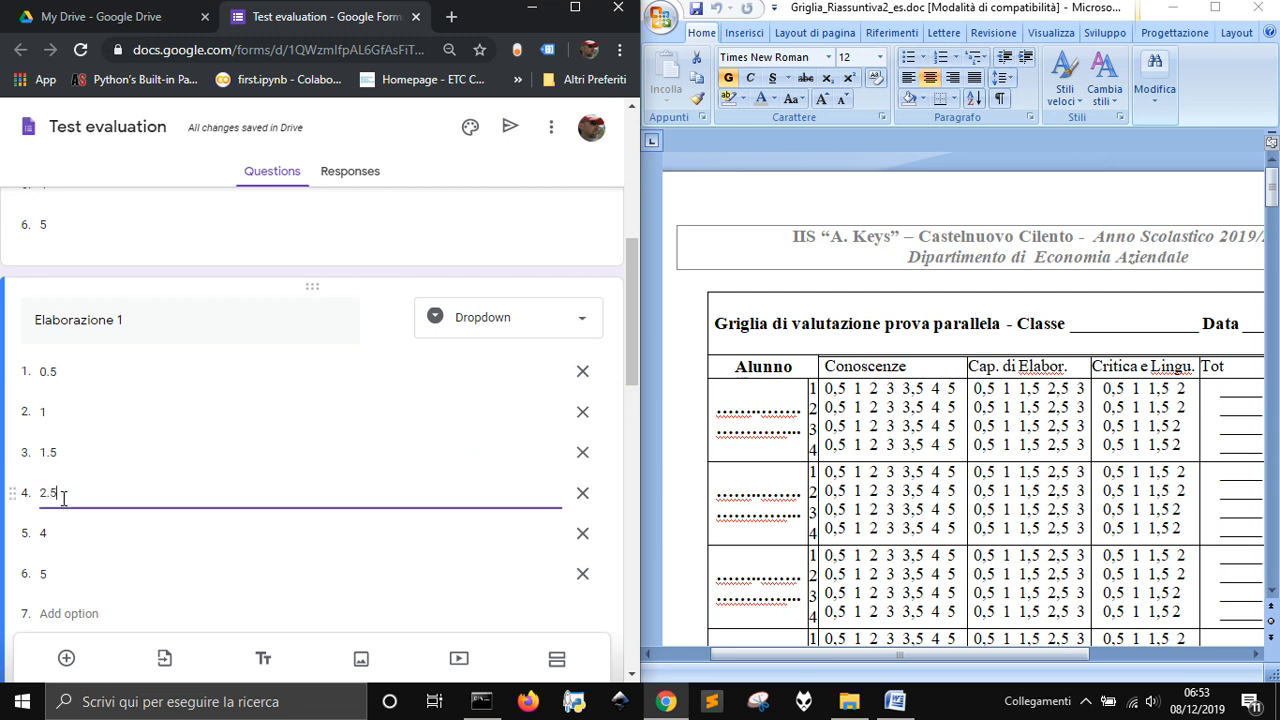
type(".5")
left_click(146, 526)
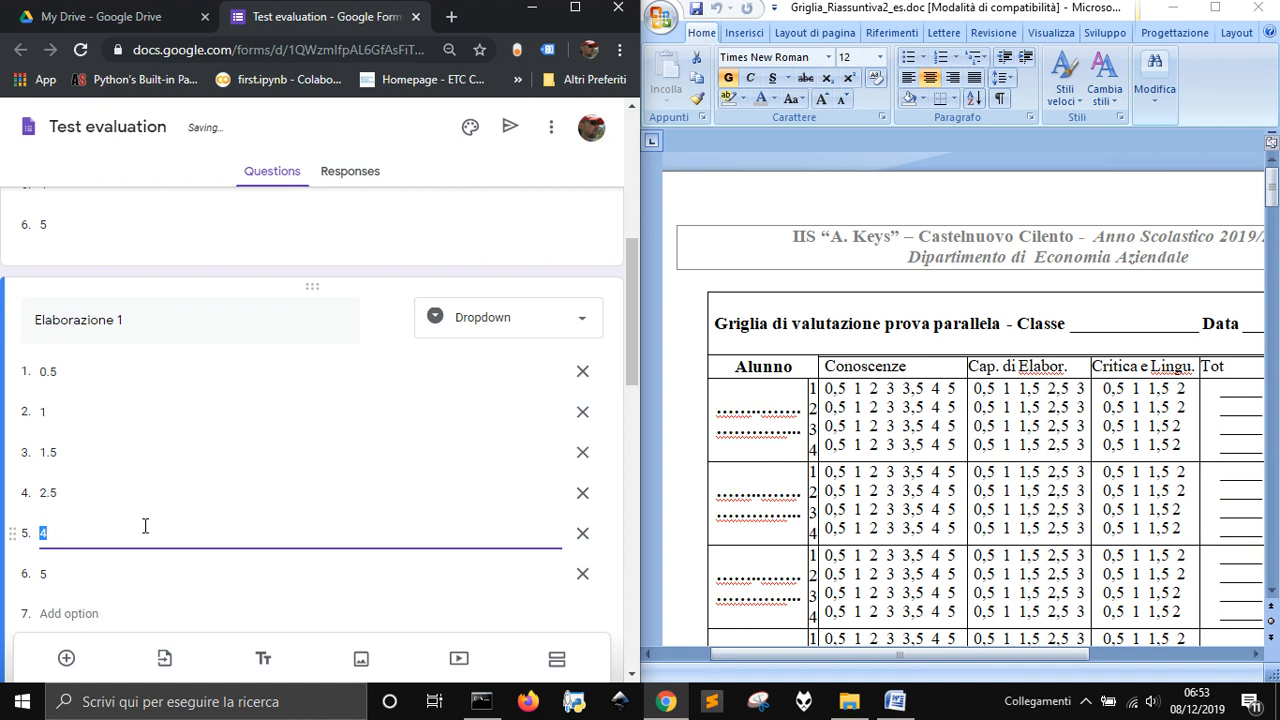
type("3")
left_click(582, 573)
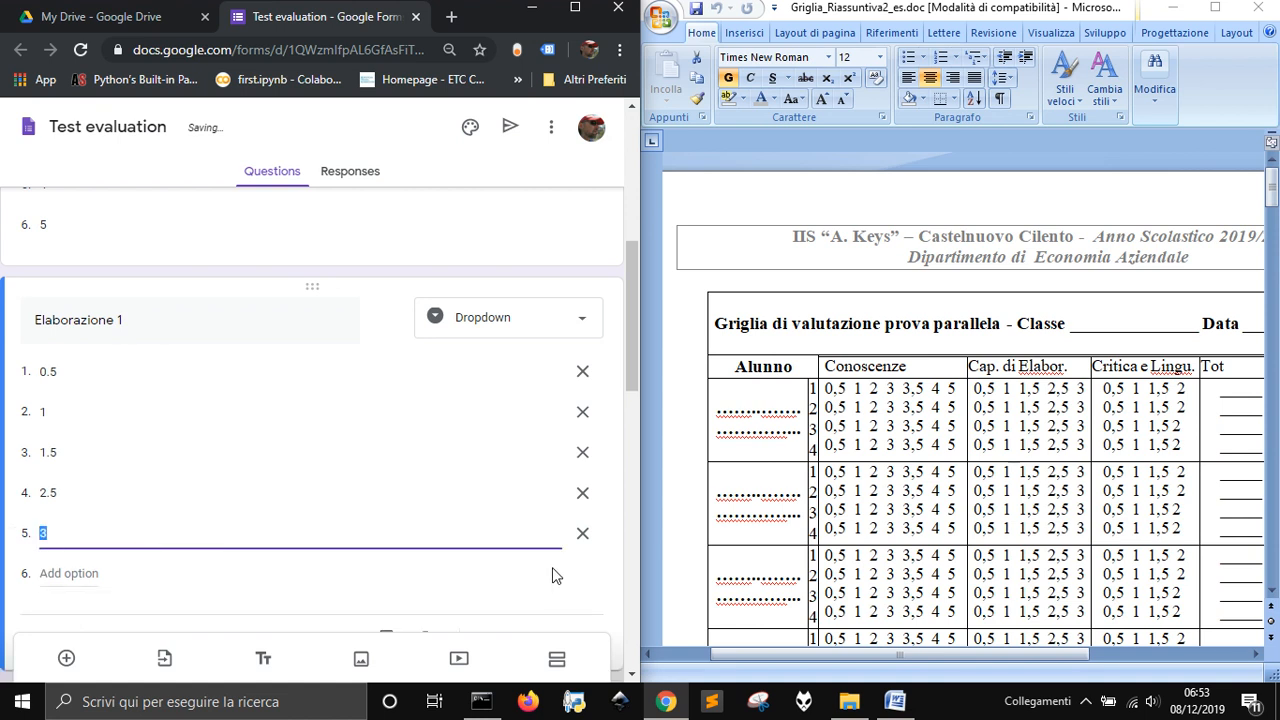
Step: Duplicate the Elaborazione 1 dropdown and title the copy Elaborazione 2
scroll(489, 366, "down", 1)
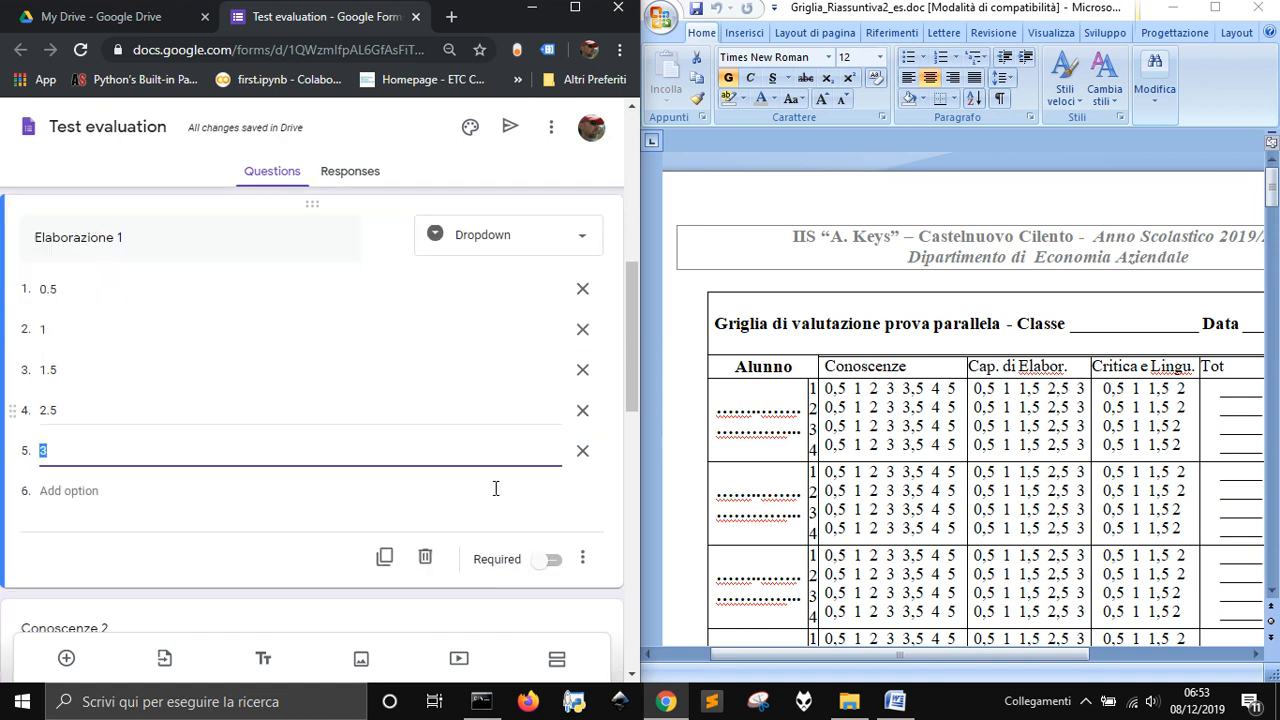
left_click(390, 548)
left_click(157, 513)
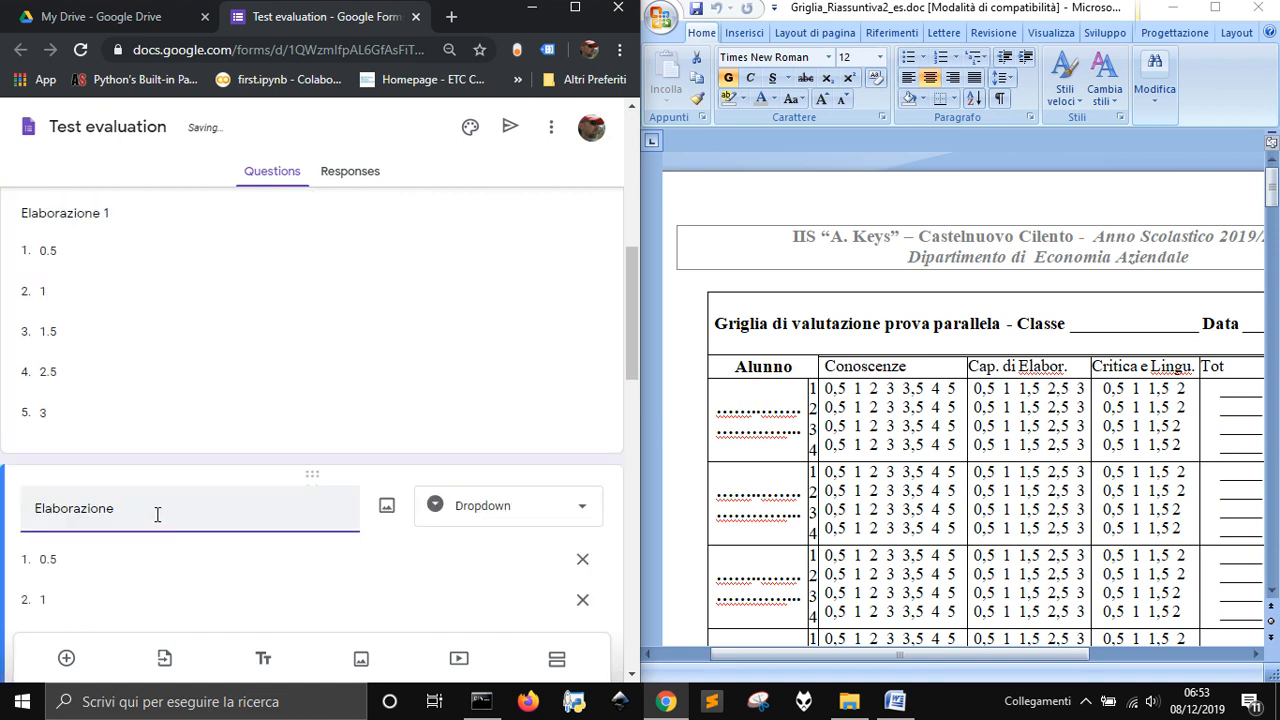
type("2")
Step: Make two more copies of the Elaborazione 2 dropdown and title them Elaborazione 3 and Elaborazione 4
scroll(486, 551, "down", 3)
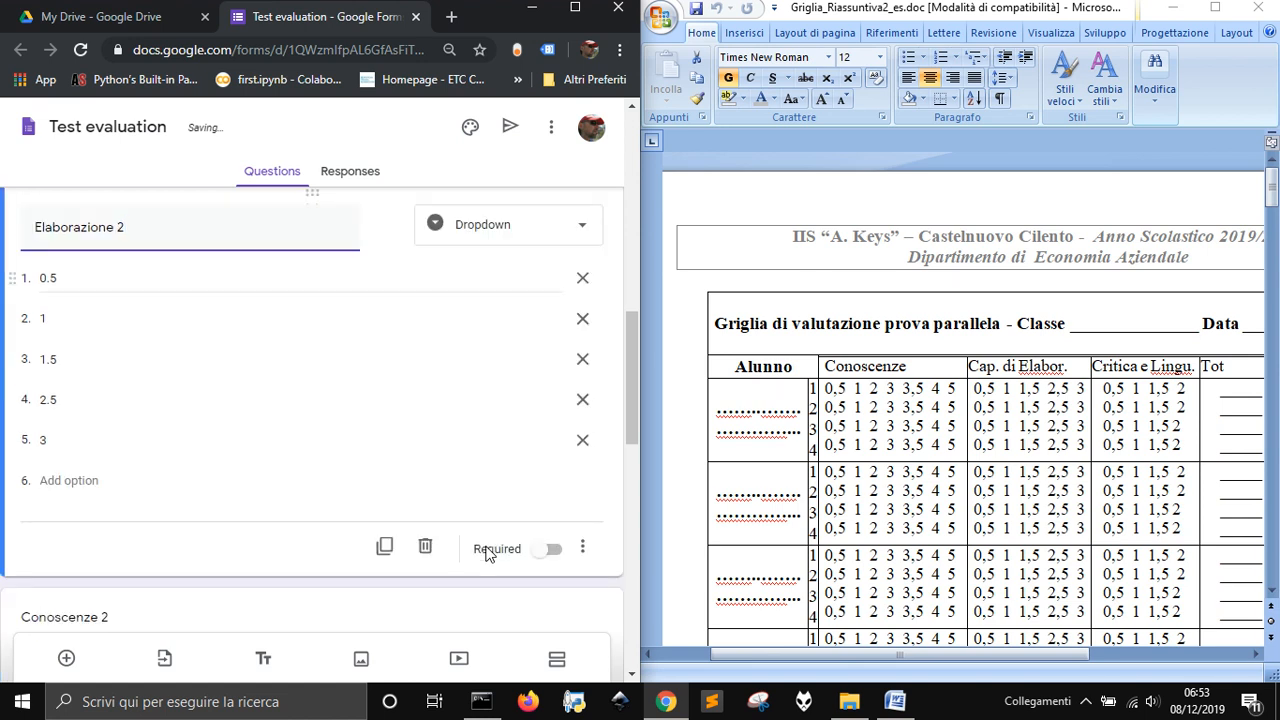
left_click(384, 547)
left_click(144, 507)
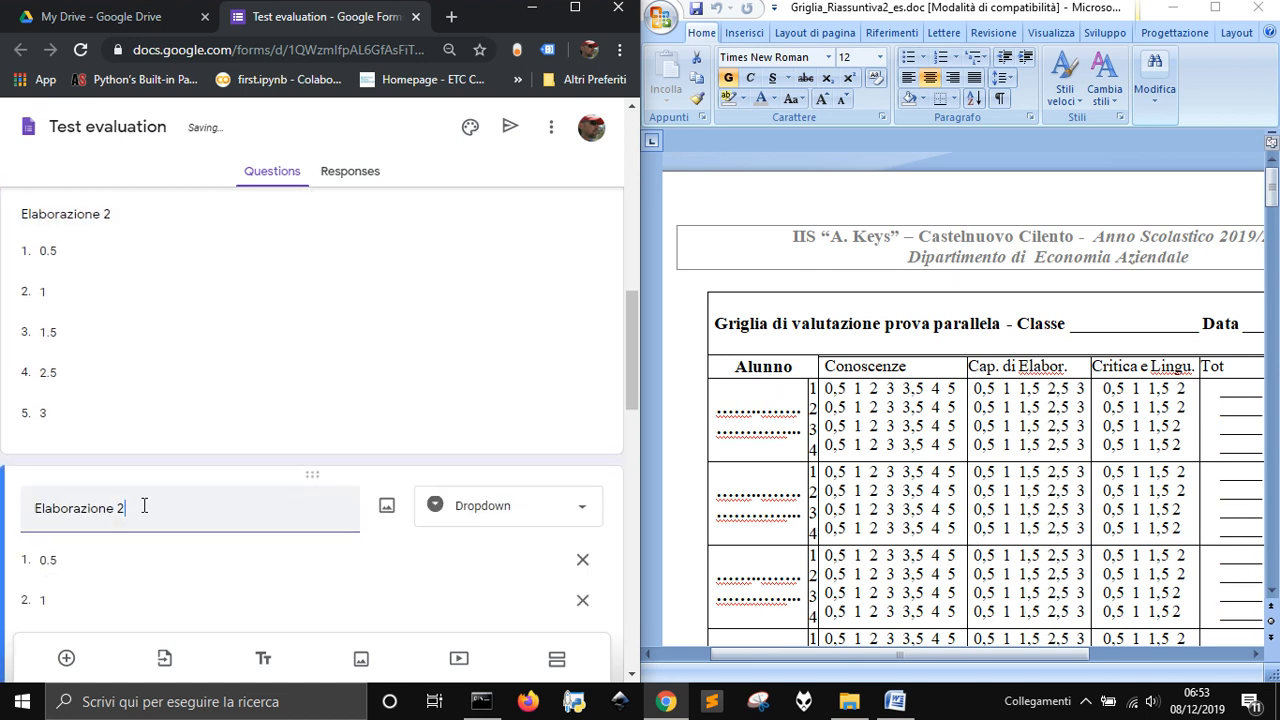
scroll(250, 540, "down", 4)
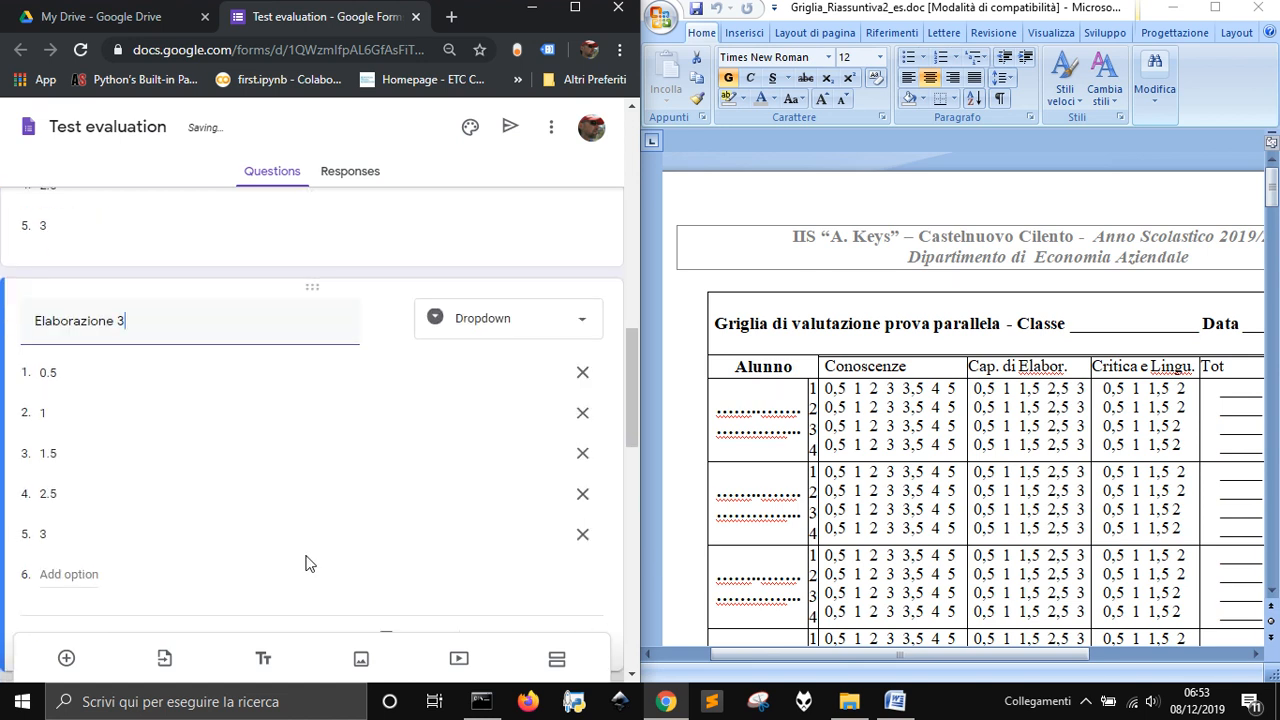
left_click(384, 455)
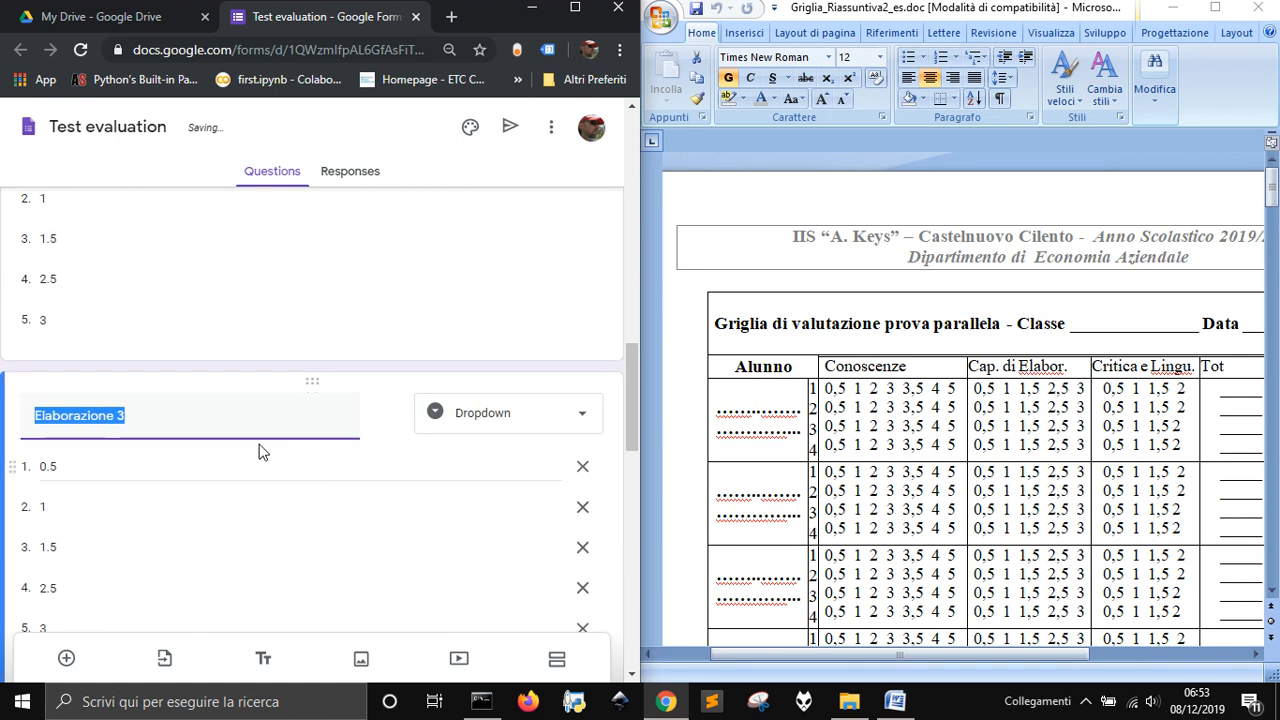
left_click(201, 422)
key("BackSpace")
type("4")
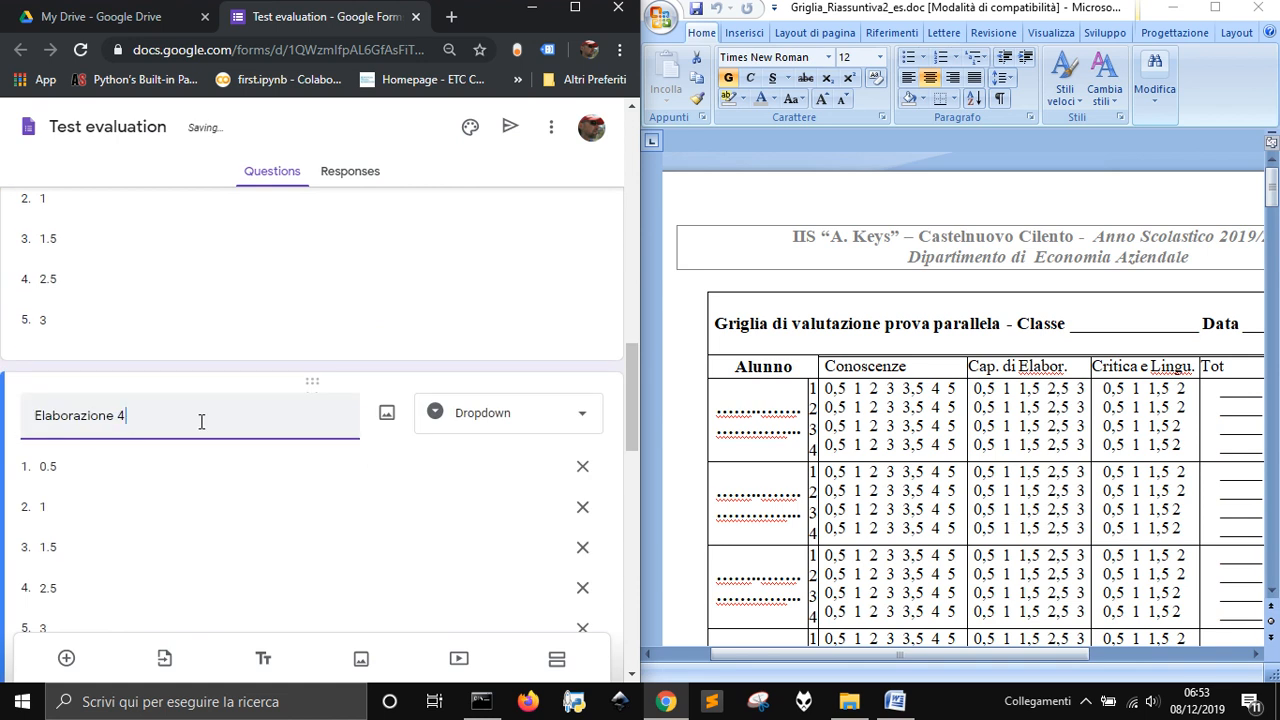
Step: Move the Conoscenze 2 question up so that it sits between Elaborazione 1 and Elaborazione 2
scroll(287, 523, "down", 4)
scroll(286, 520, "up", 4)
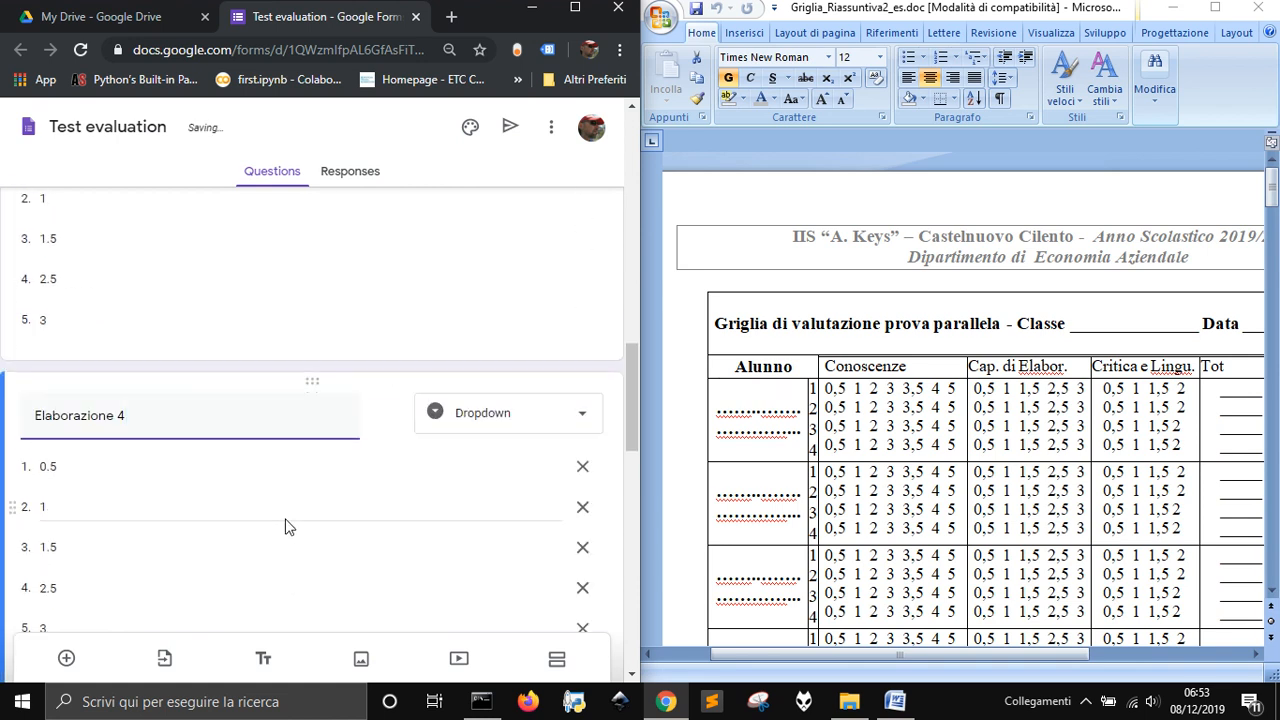
scroll(285, 526, "up", 15)
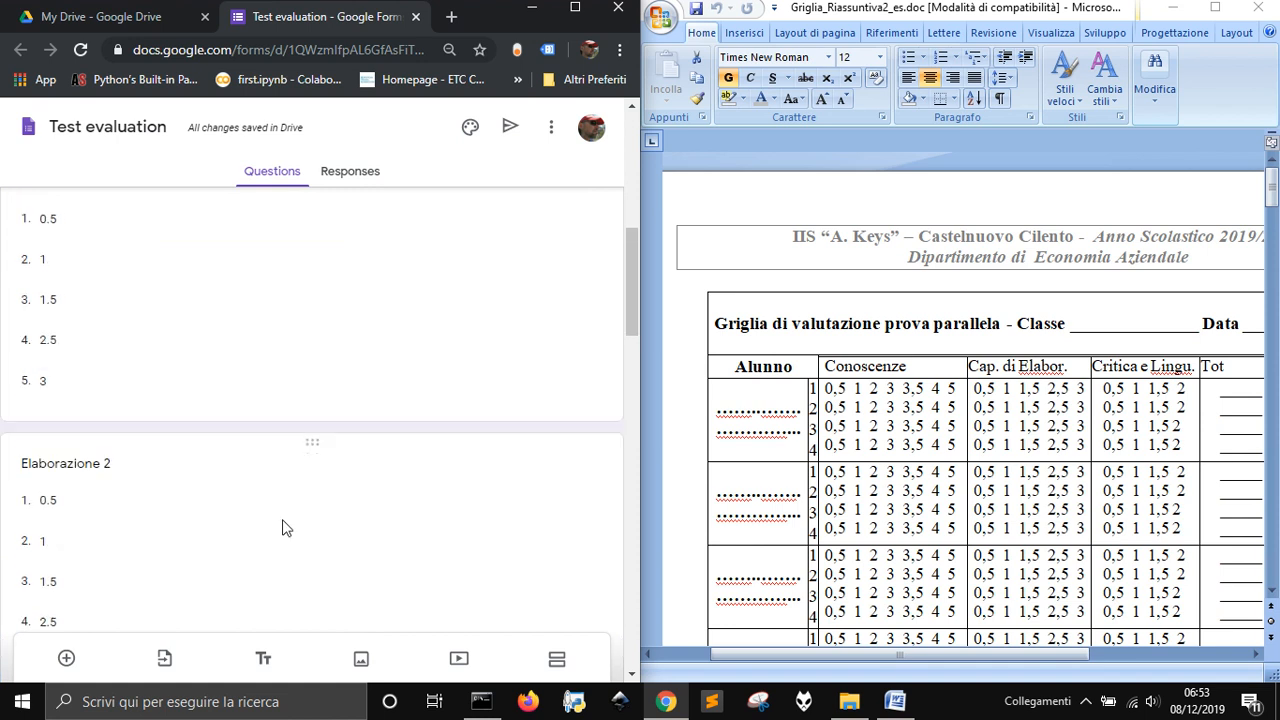
scroll(280, 533, "up", 2)
scroll(277, 533, "down", 7)
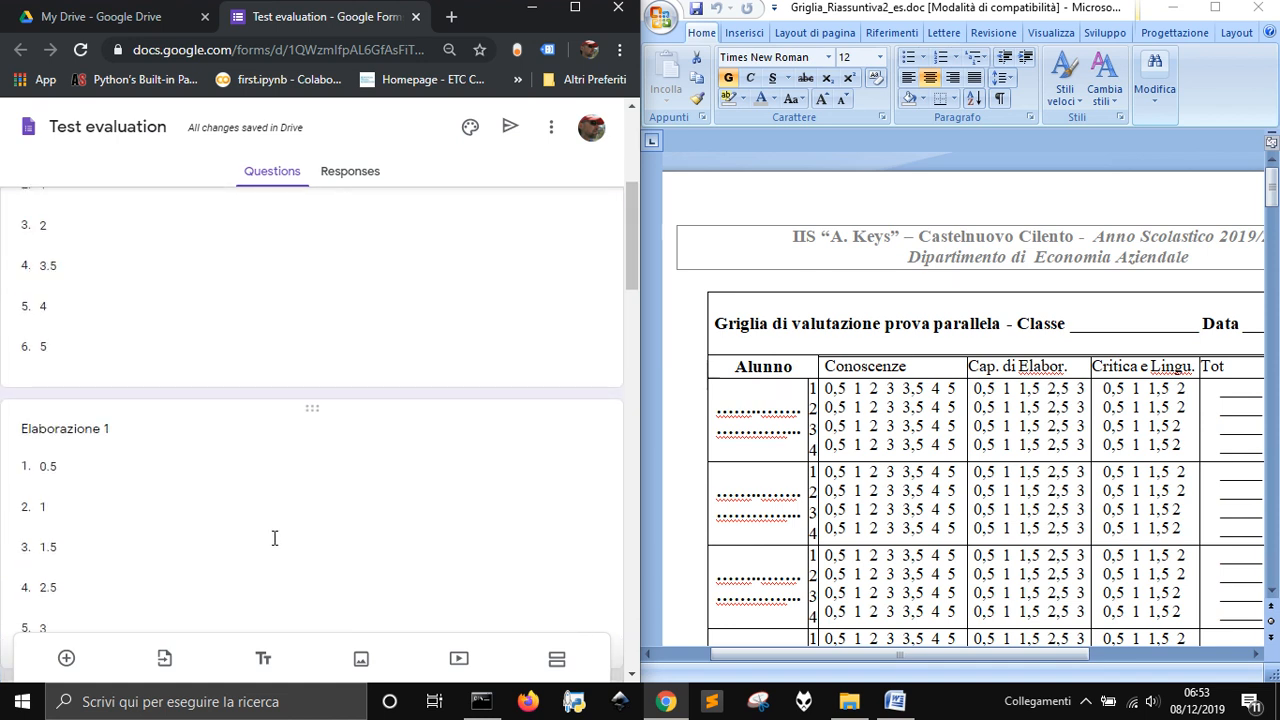
scroll(274, 538, "down", 9)
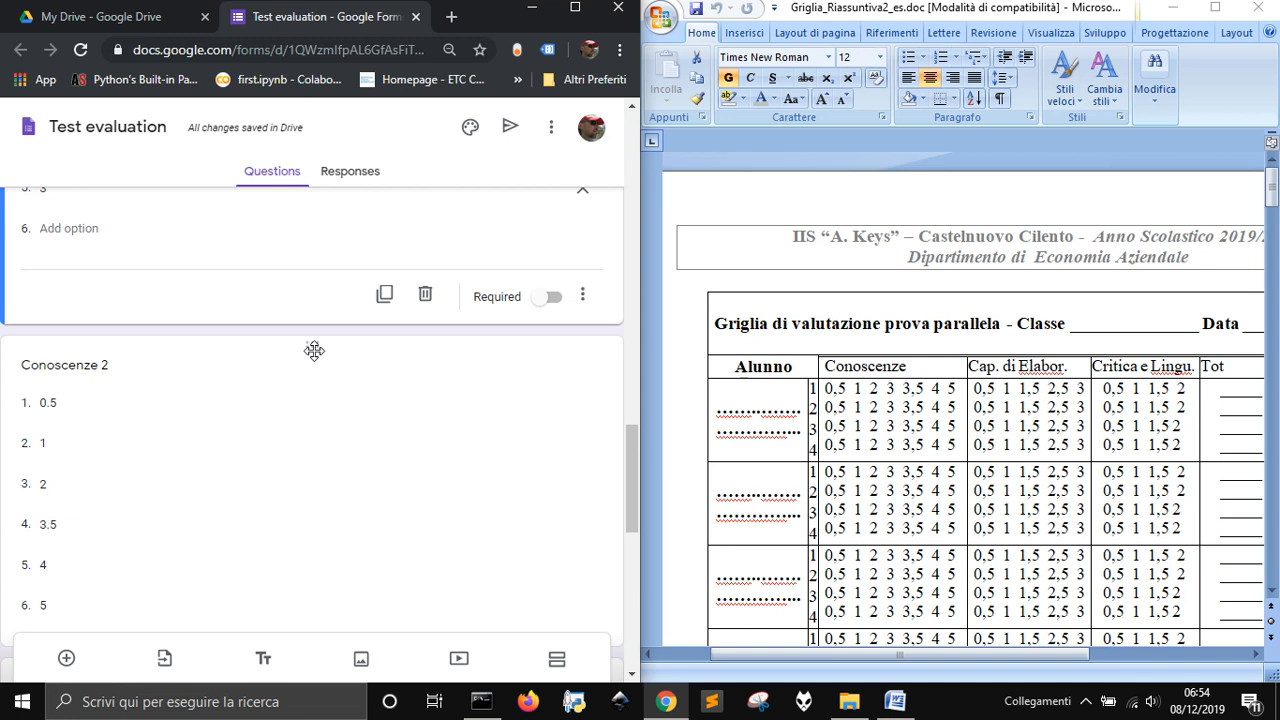
left_click_drag(314, 350, 337, 303)
scroll(295, 489, "down", 4)
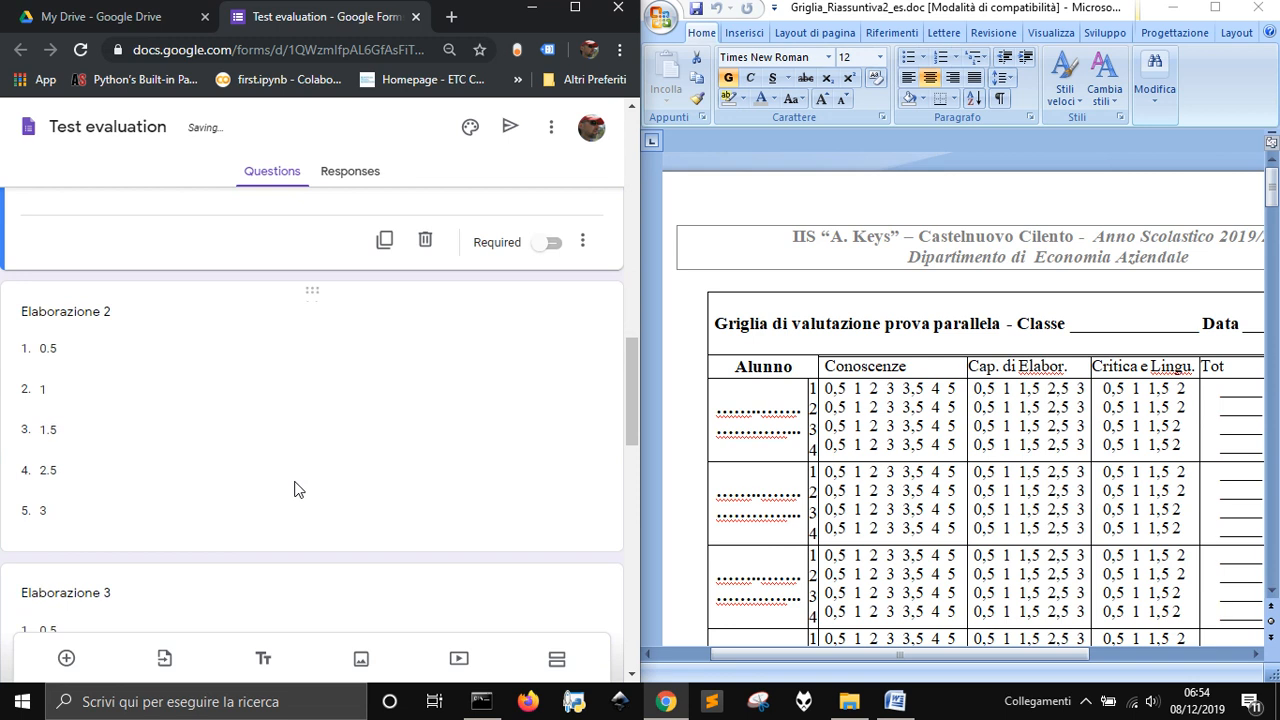
Step: Move the Elaborazione 4 question to the end of the form and Conoscenze 3 to just above Elaborazione 3
scroll(295, 480, "down", 1)
scroll(328, 515, "down", 4)
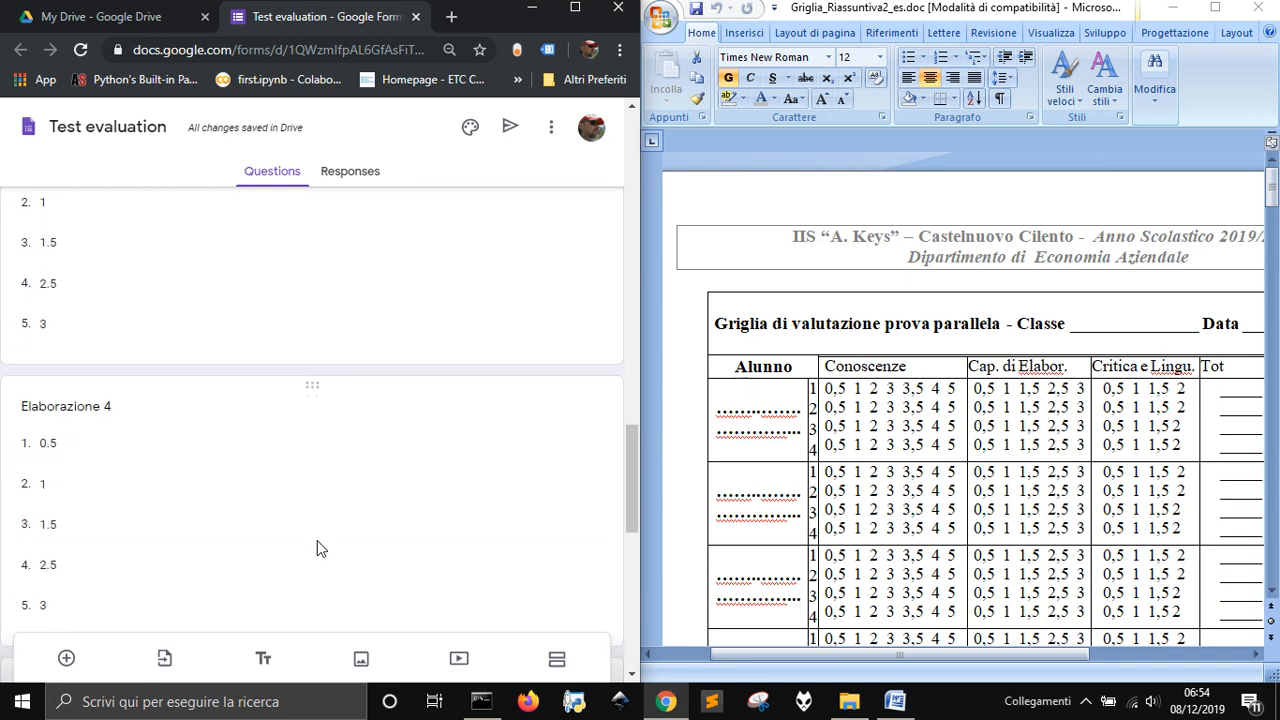
scroll(312, 524, "down", 5)
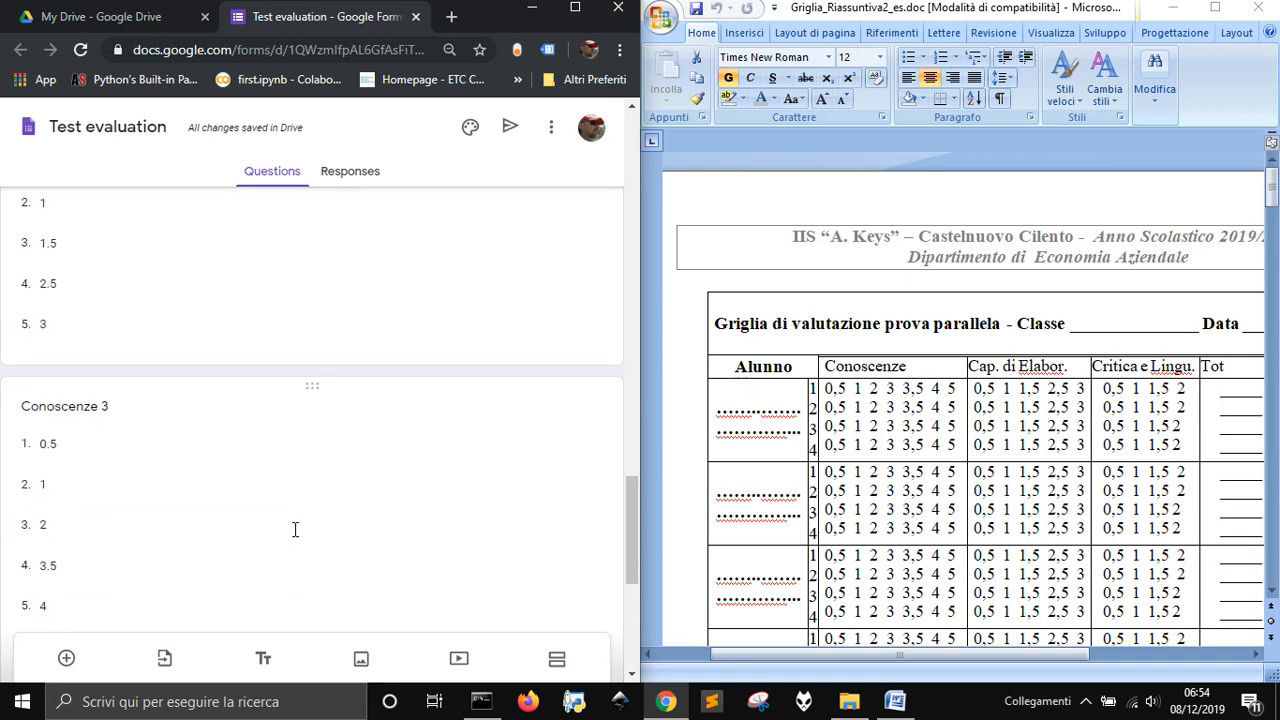
scroll(295, 529, "up", 5)
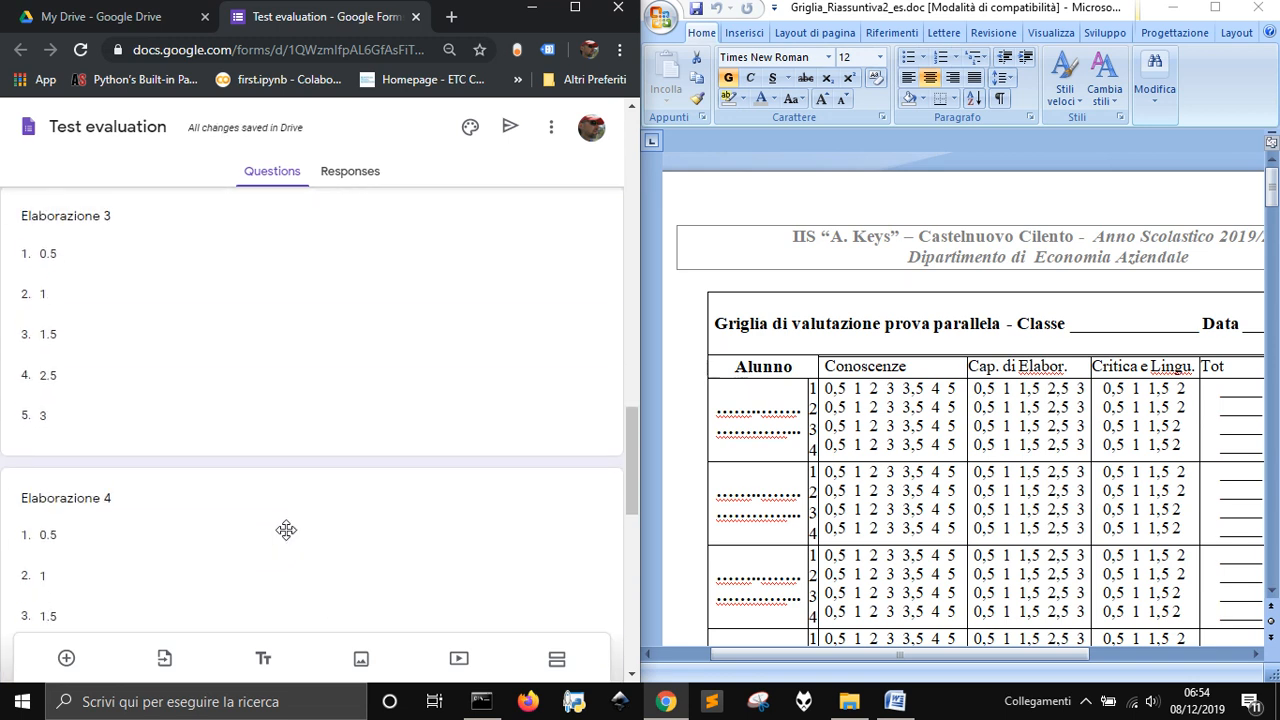
left_click_drag(304, 479, 300, 514)
scroll(295, 504, "up", 5)
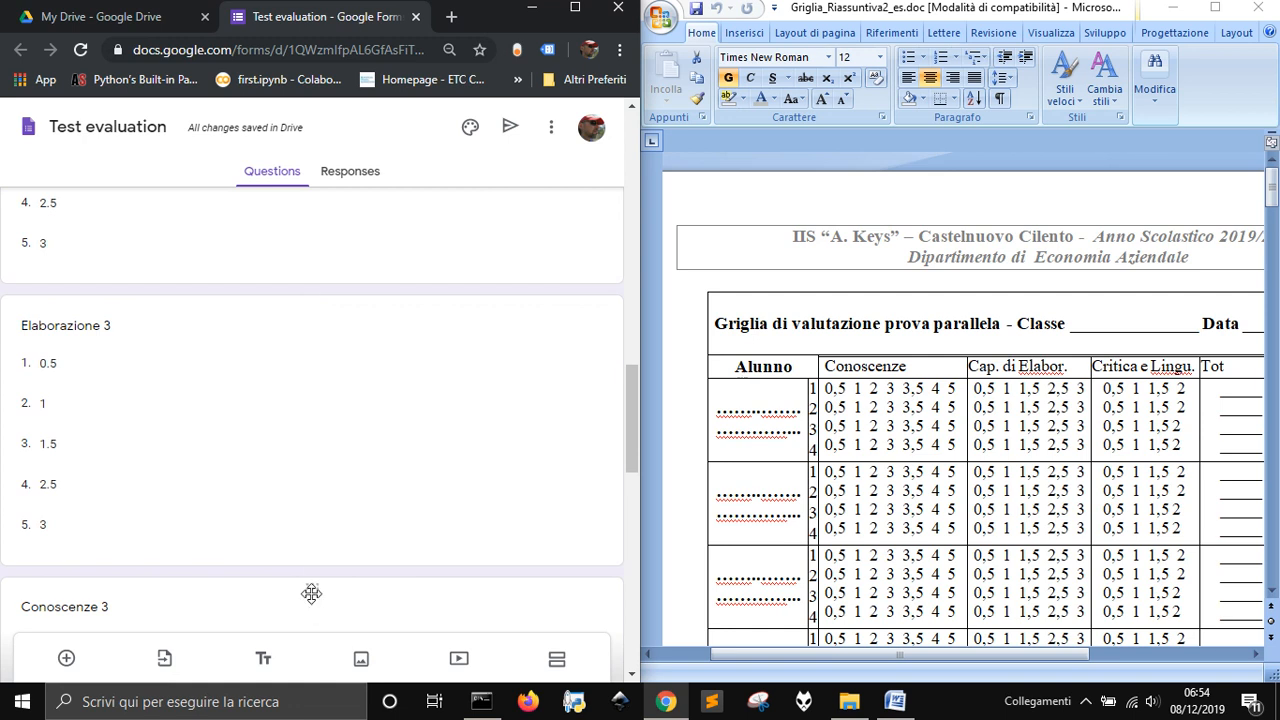
left_click_drag(312, 588, 330, 290)
Step: Duplicate the Elaborazione 4 dropdown at the end of the form and title the copy Linguaggio 4
scroll(306, 530, "down", 10)
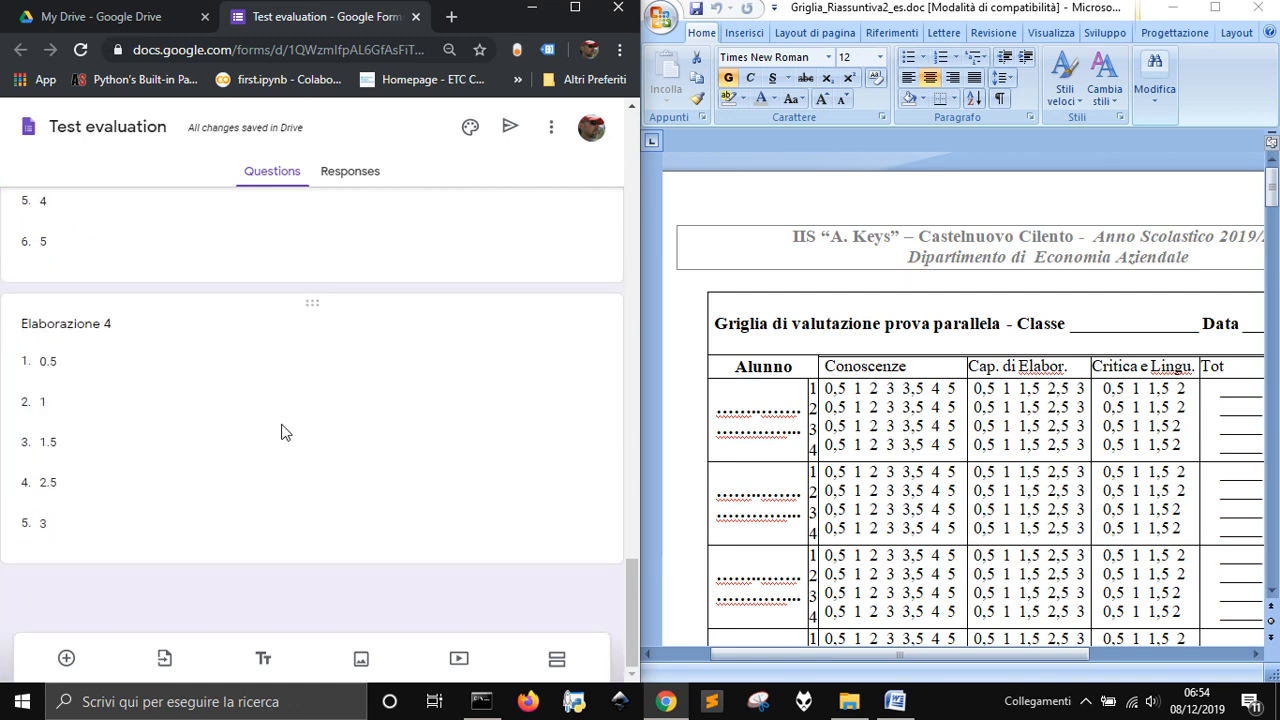
left_click(452, 518)
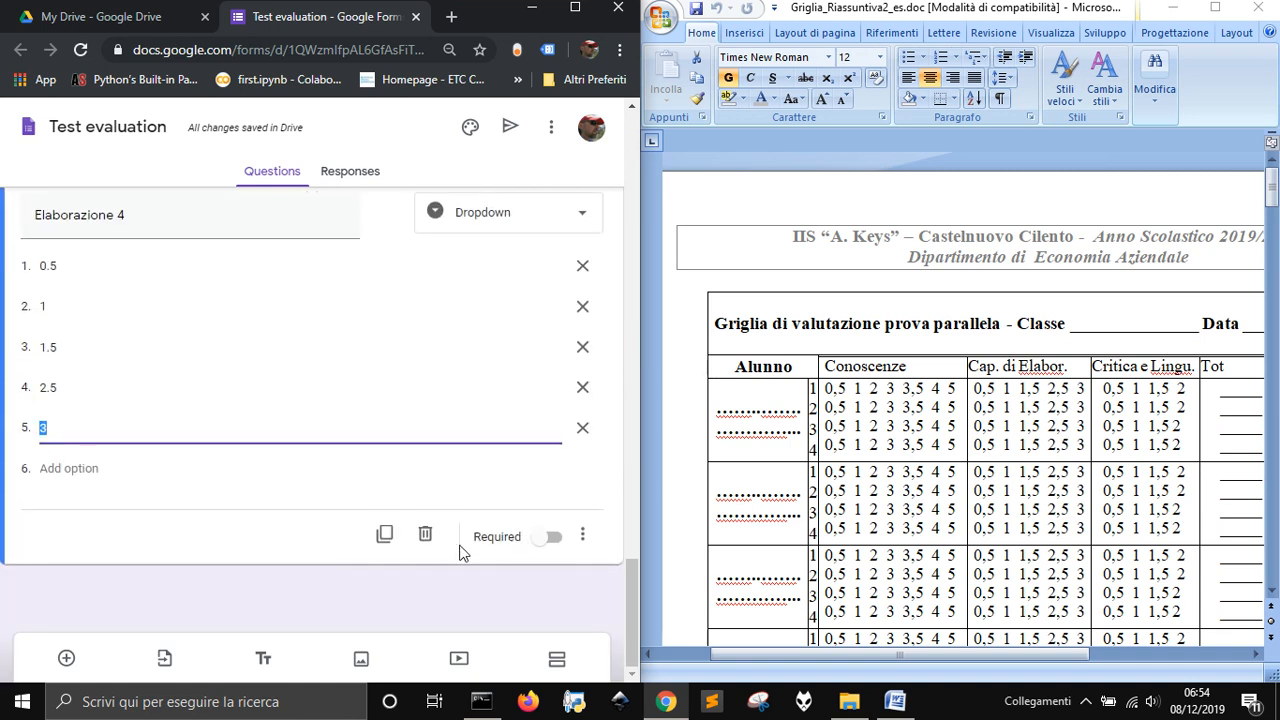
left_click(384, 534)
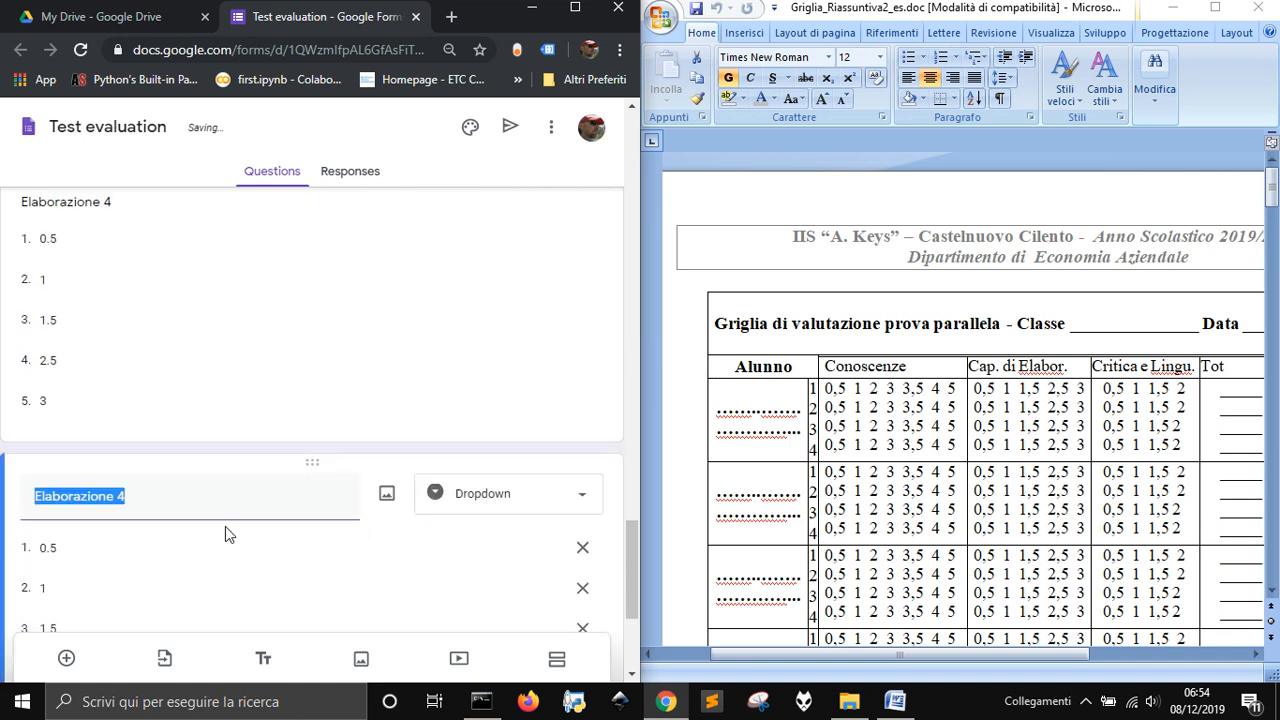
type("La")
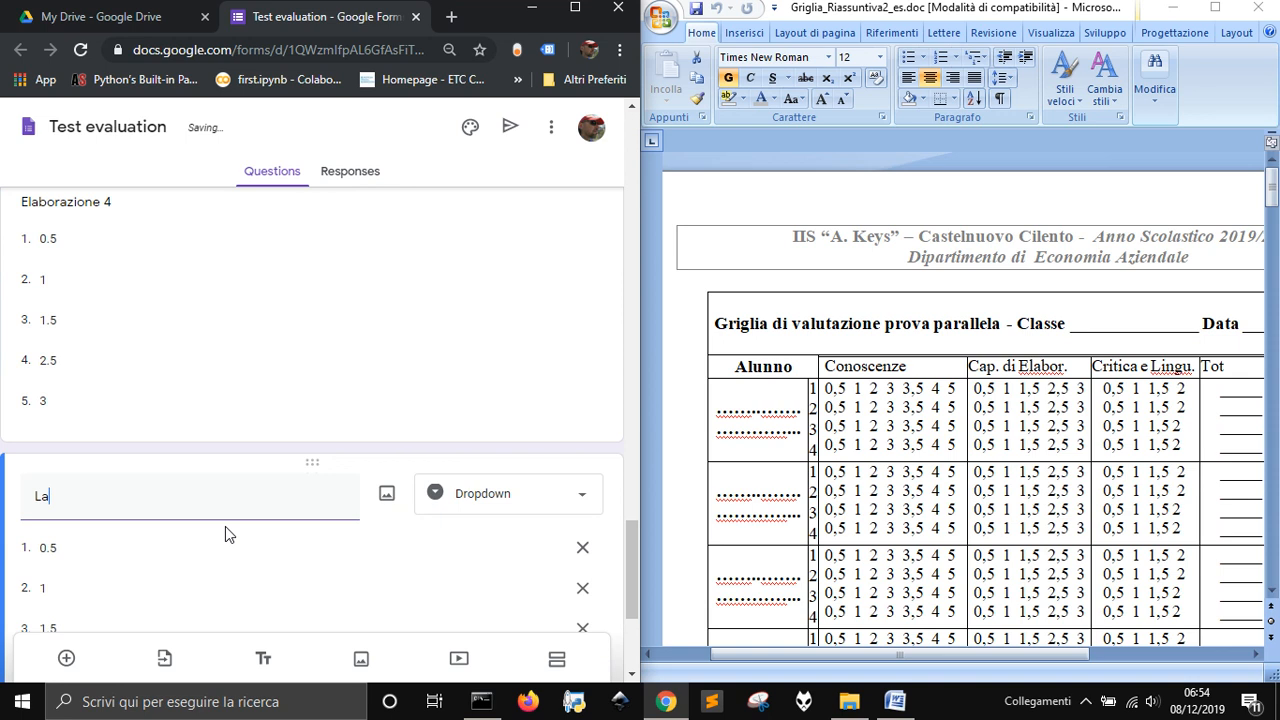
key("BackSpace")
type("inguaggio 4")
Step: Change the fourth Linguaggio 4 option to 2 and remove the fifth option
scroll(238, 563, "down", 1)
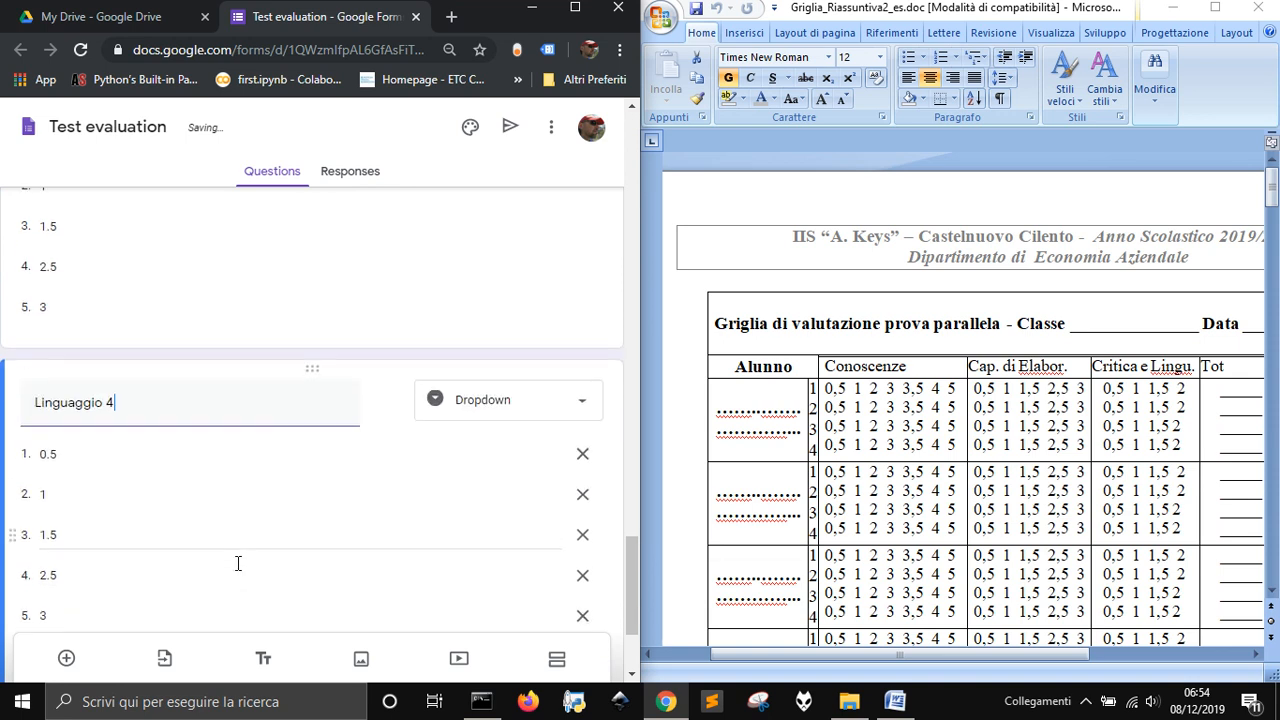
left_click(61, 577)
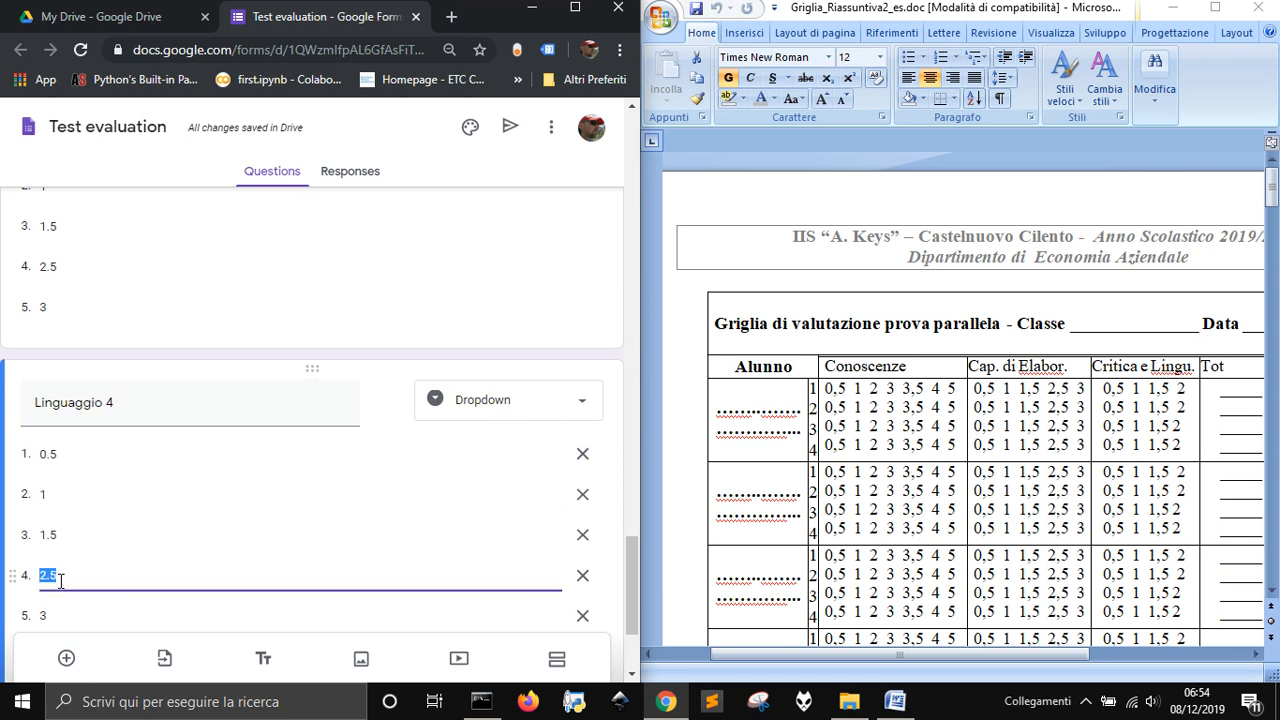
type("2")
scroll(200, 560, "down", 2)
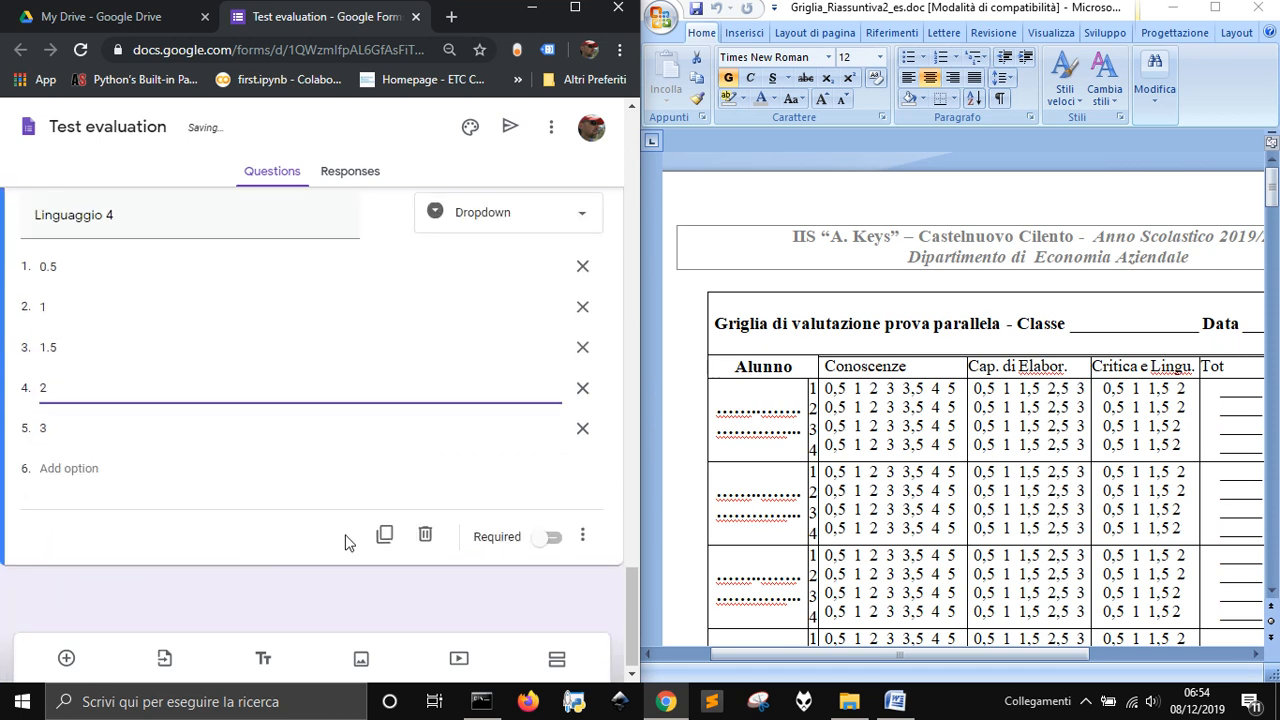
left_click(582, 428)
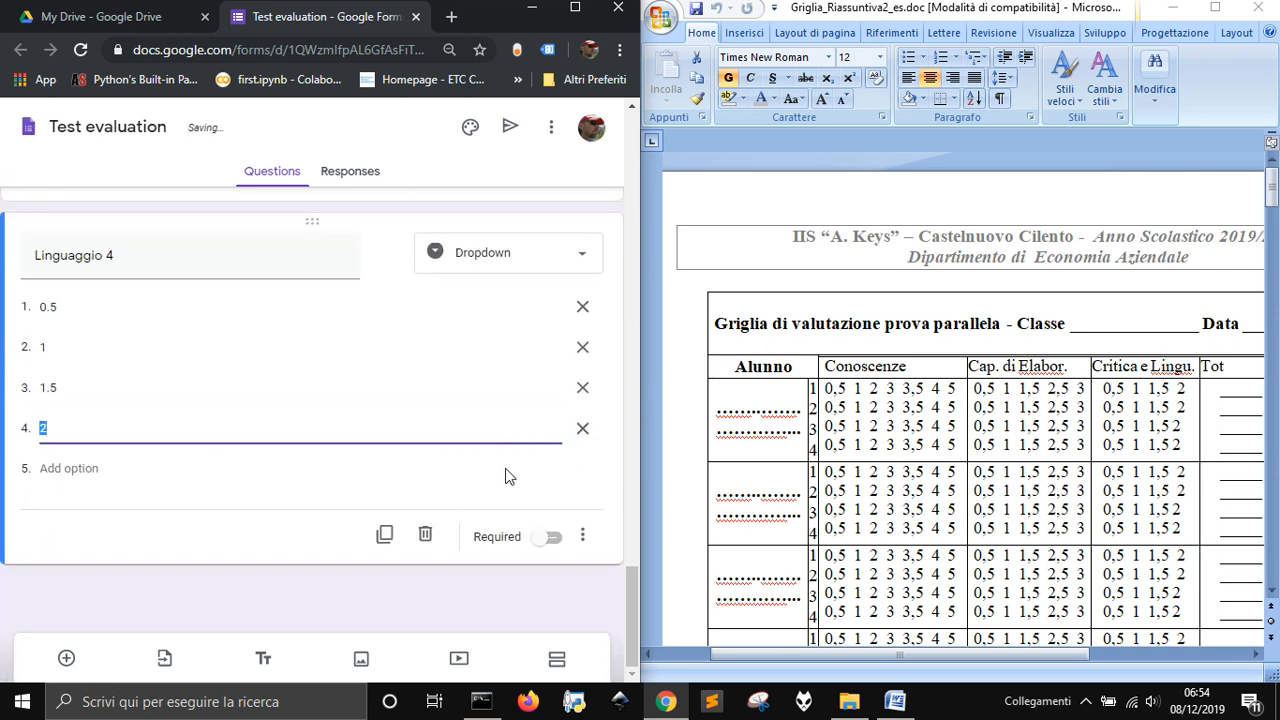
Step: Duplicate Linguaggio 4, title the copy Linguaggio 3, and move it directly below Elaborazione 3
left_click(385, 536)
left_click(139, 459)
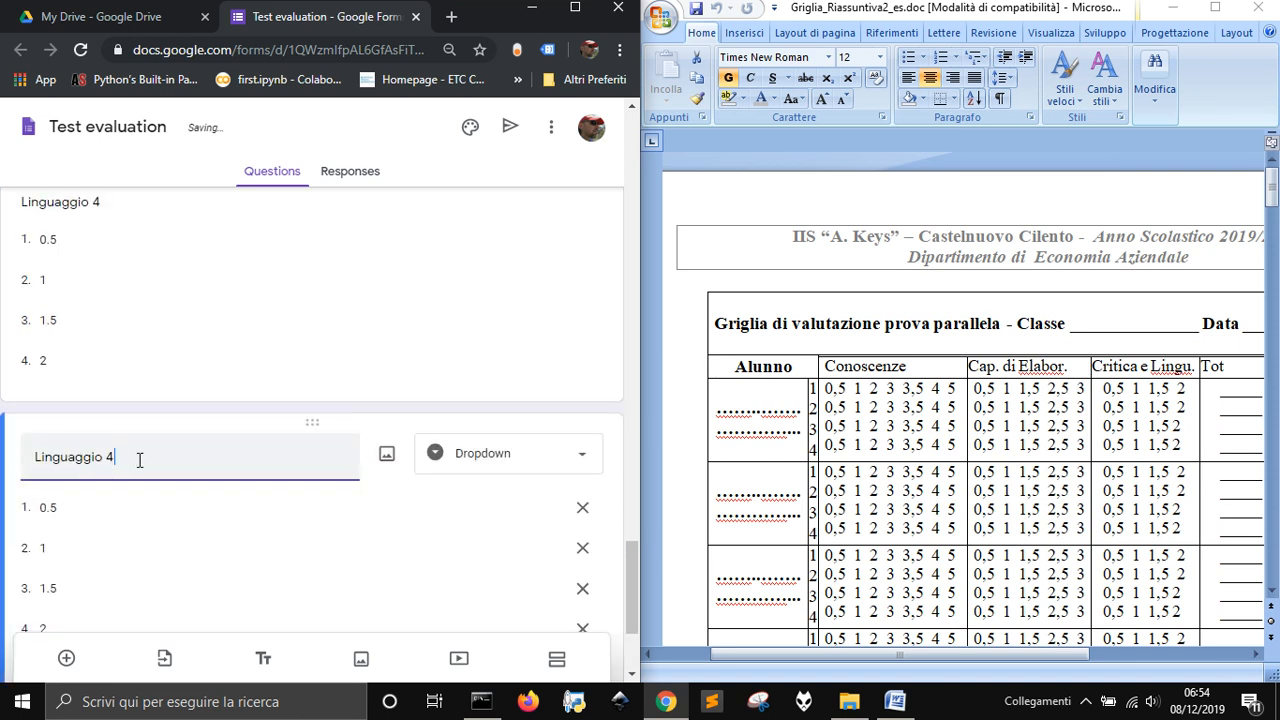
type("3")
left_click_drag(314, 428, 320, 391)
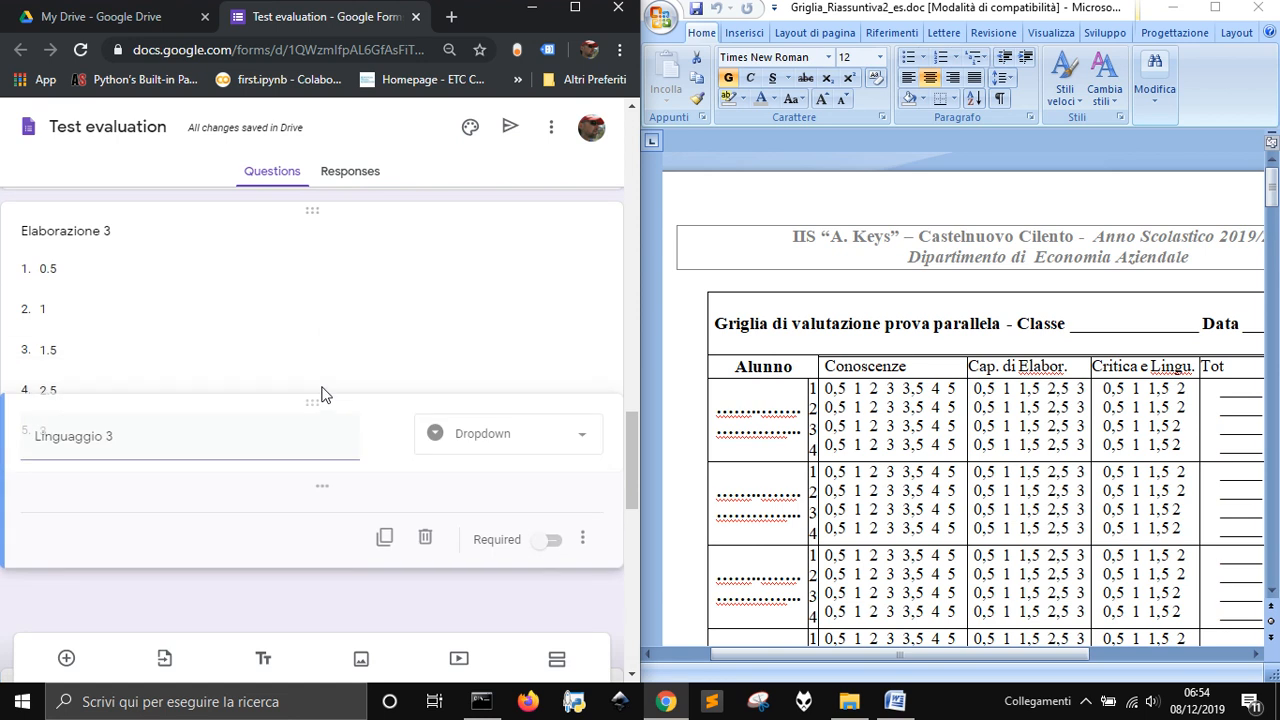
Step: Duplicate Linguaggio 3, title the copy Linguaggio 2, and move it directly below Elaborazione 2
scroll(374, 492, "down", 3)
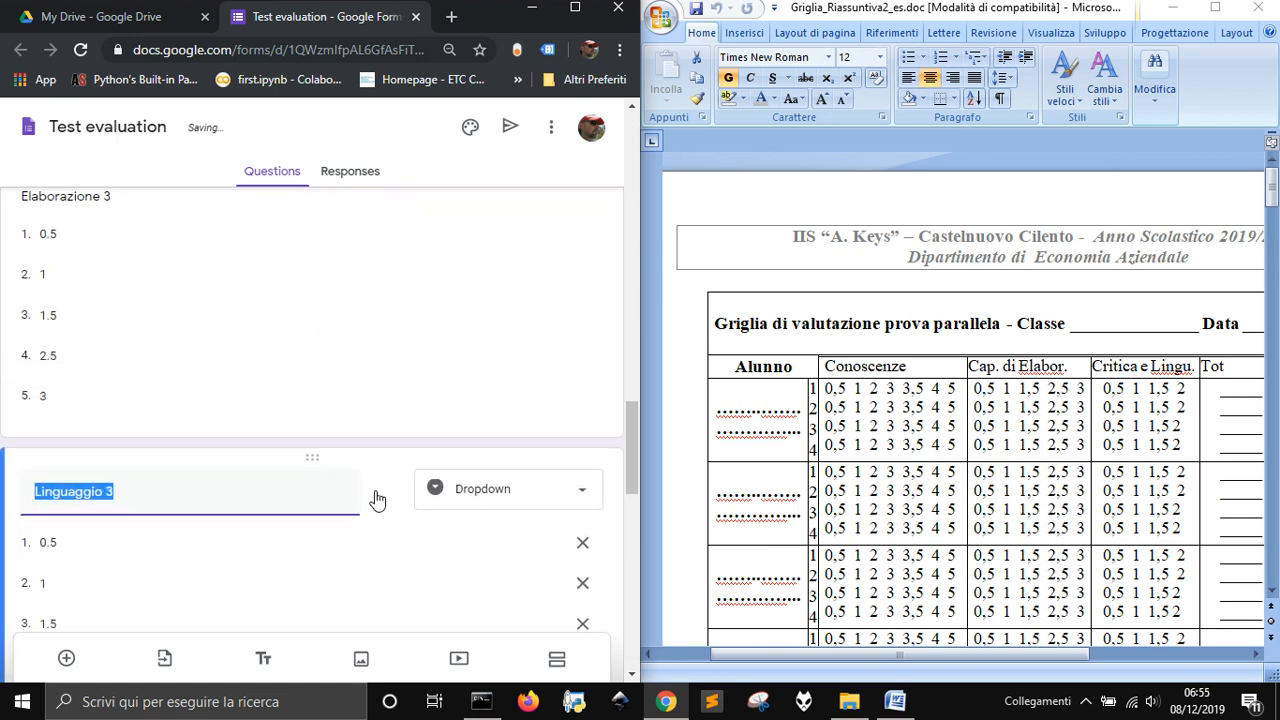
left_click(388, 527)
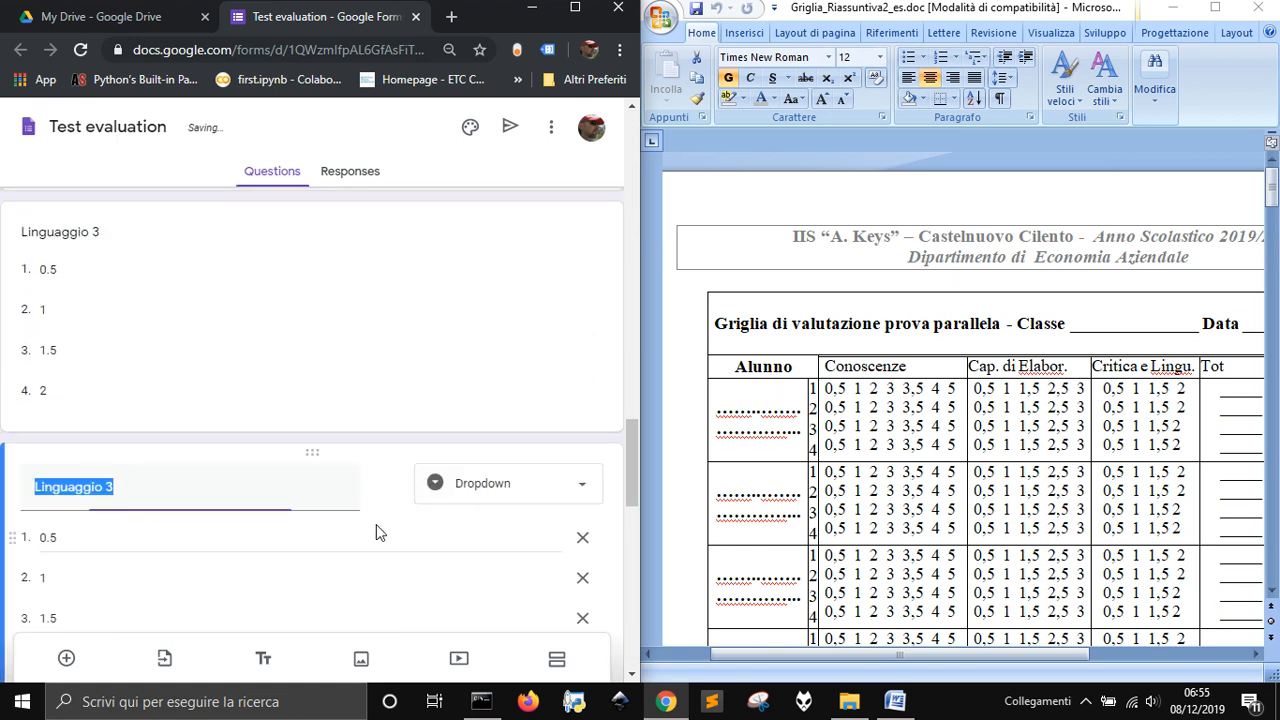
left_click(195, 482)
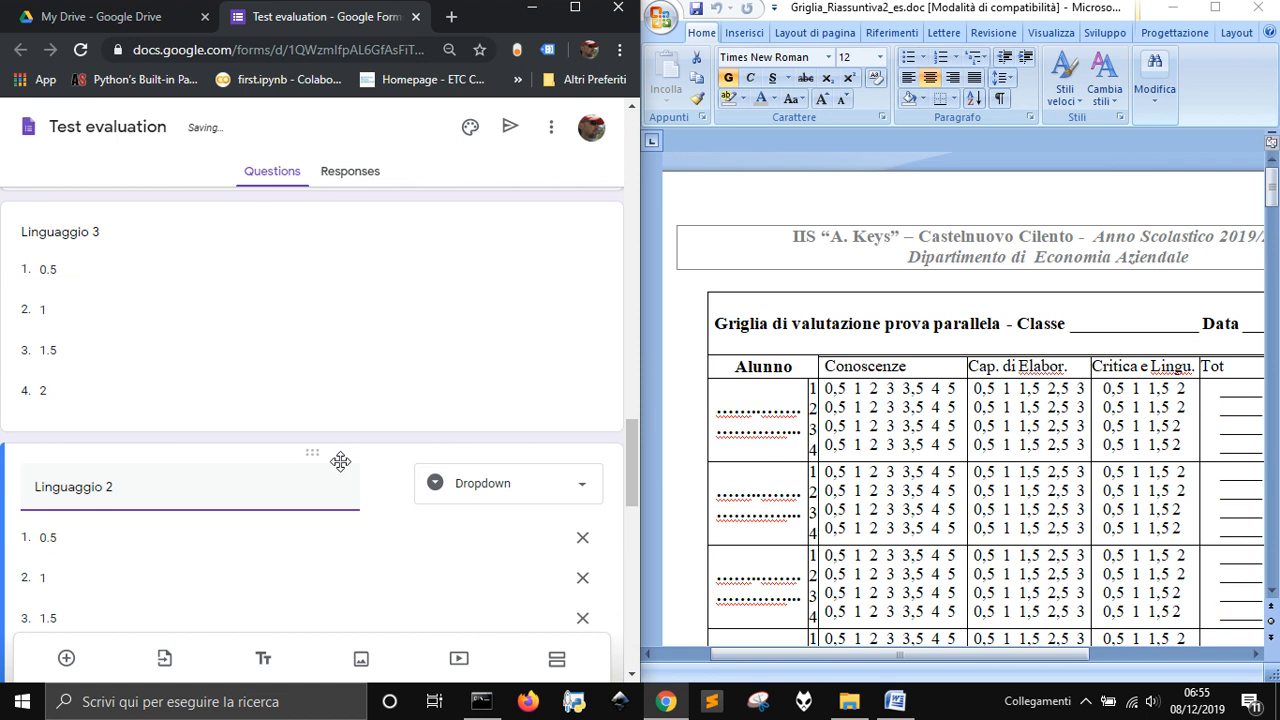
mouse_move(312, 446)
left_mouse_down()
mouse_move(300, 404)
mouse_move(314, 456)
left_mouse_up()
scroll(300, 404, "up", 6)
scroll(300, 404, "up", 4)
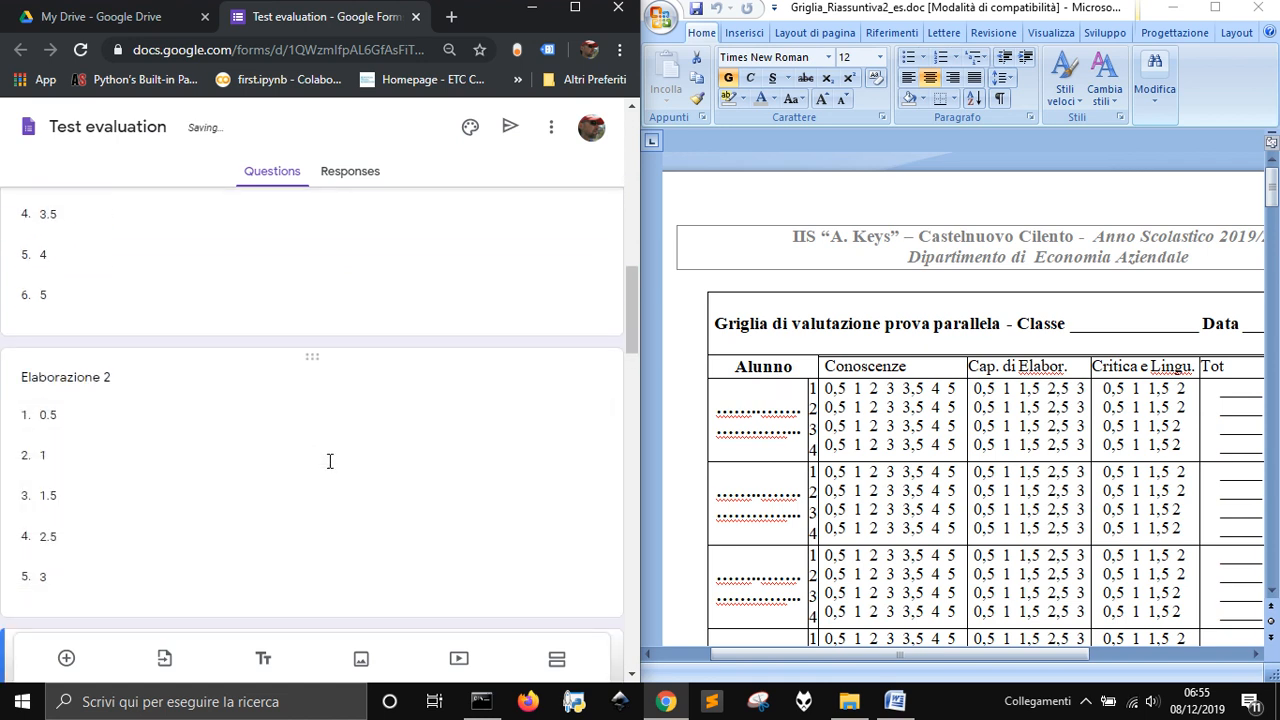
scroll(352, 479, "down", 3)
scroll(326, 486, "up", 2)
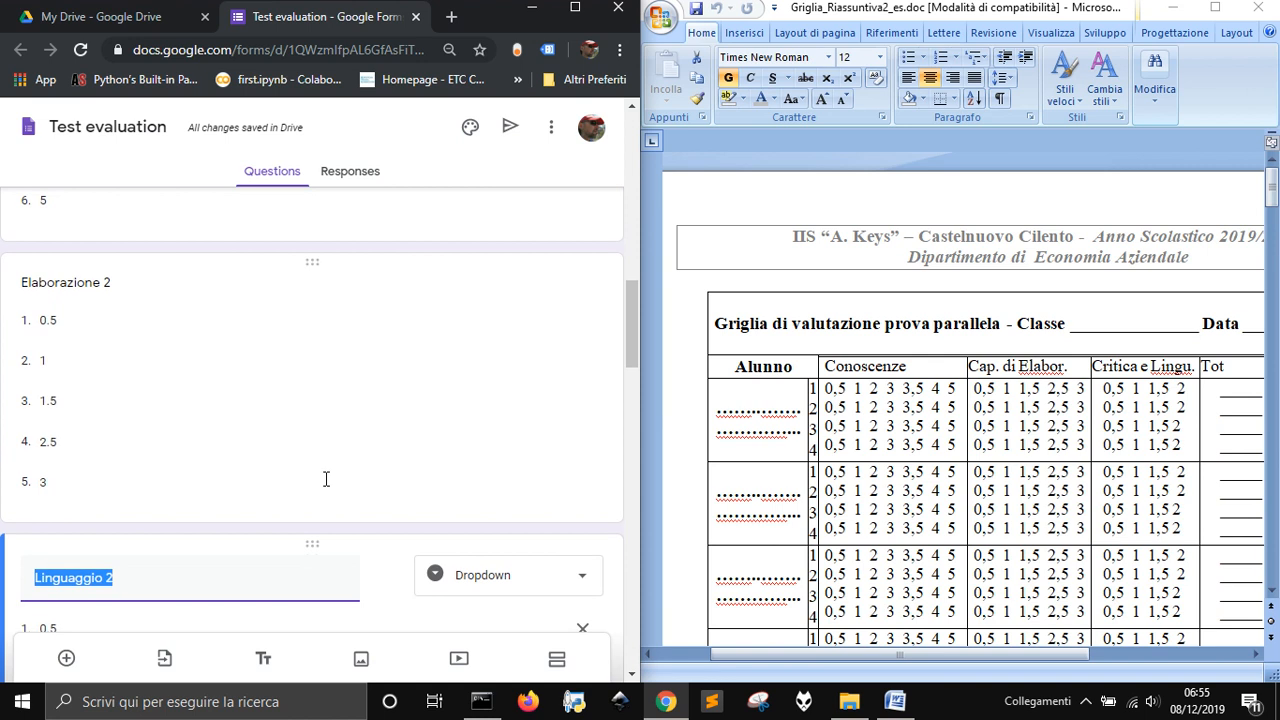
Step: Duplicate Linguaggio 2, title the copy Linguaggio 1, and move it directly below Elaborazione 1
scroll(326, 479, "down", 3)
left_click(386, 571)
left_click(166, 545)
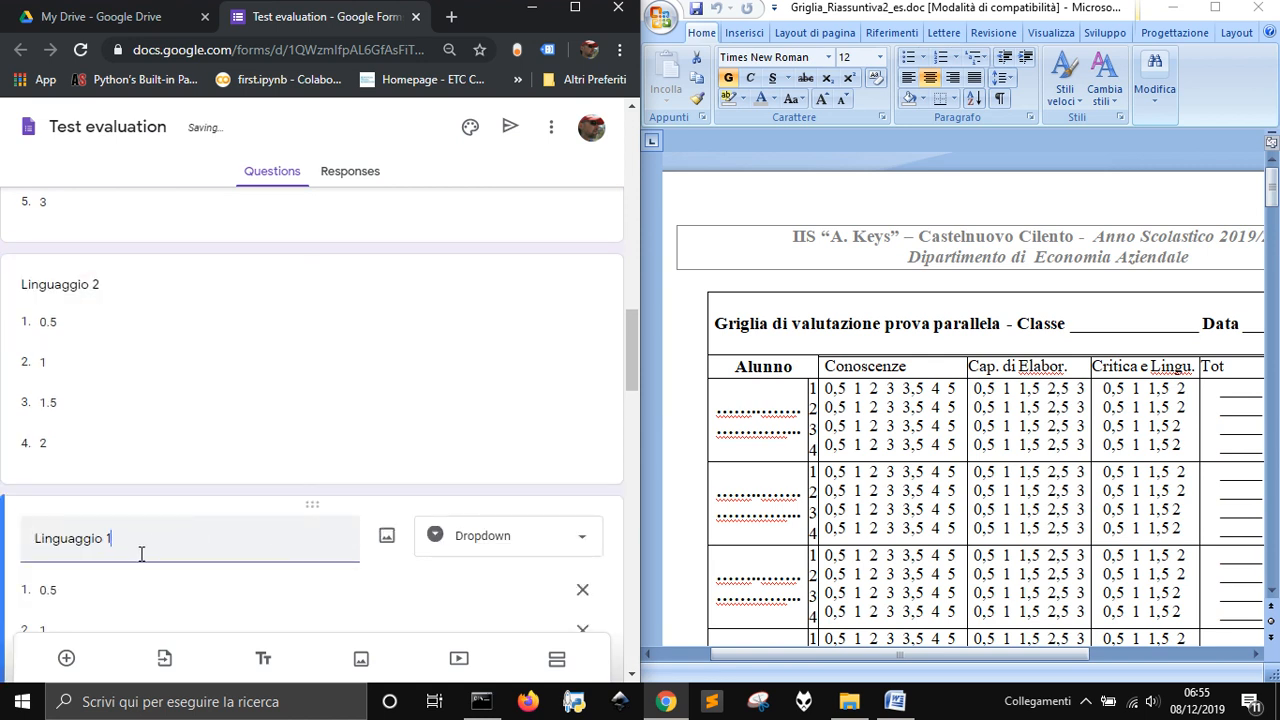
left_click_drag(309, 500, 331, 414)
Step: Check the order and options of all questions throughout the form, using a maximized browser window, and glance at the responses page
scroll(339, 444, "down", 5)
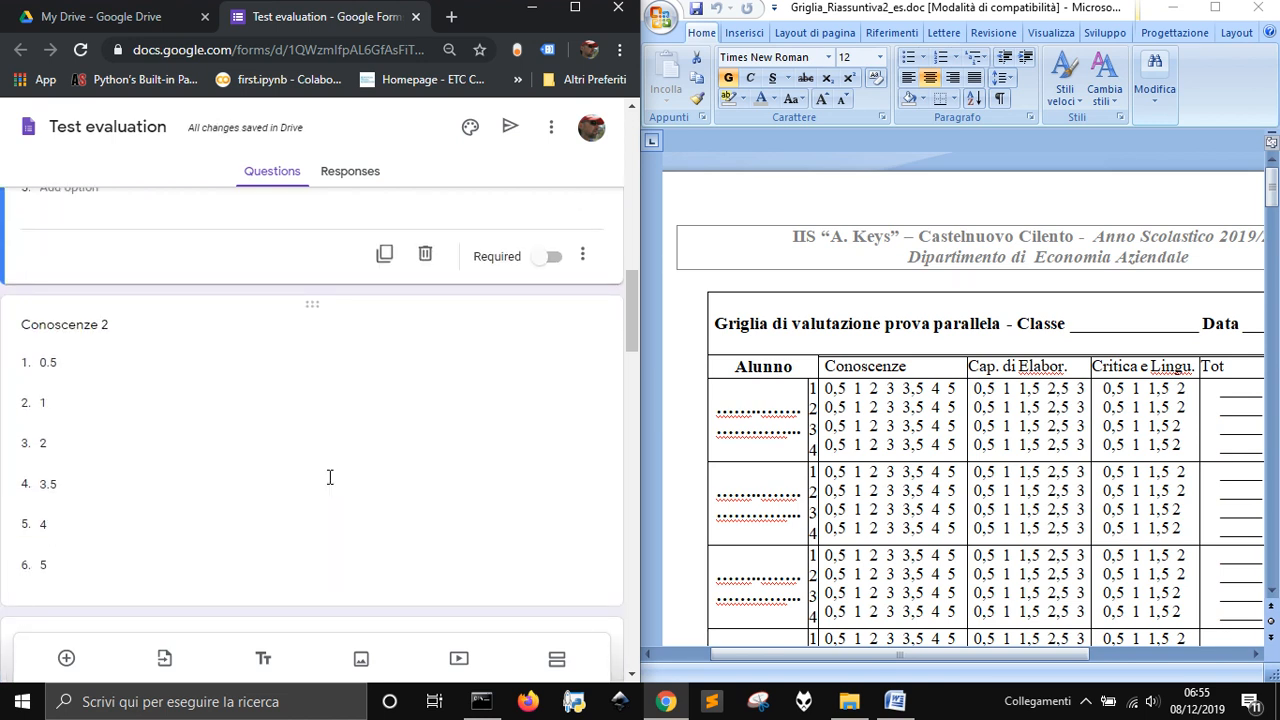
scroll(330, 478, "up", 10)
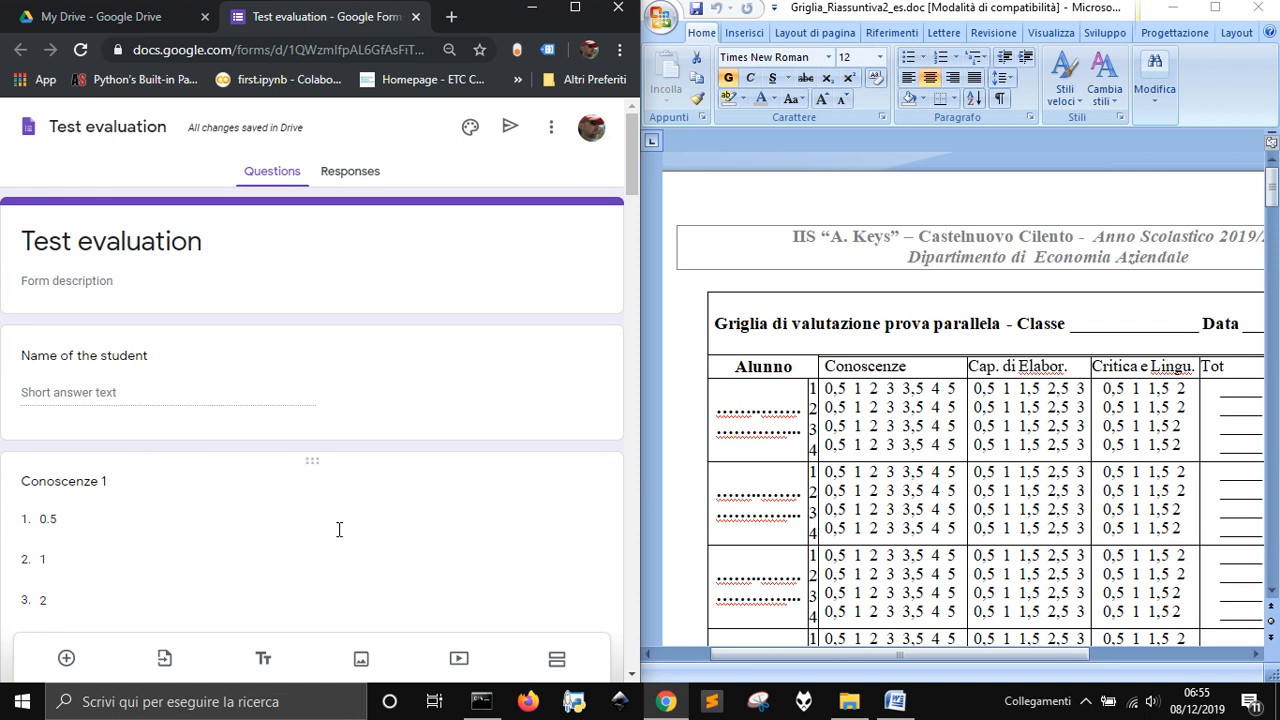
scroll(339, 530, "down", 15)
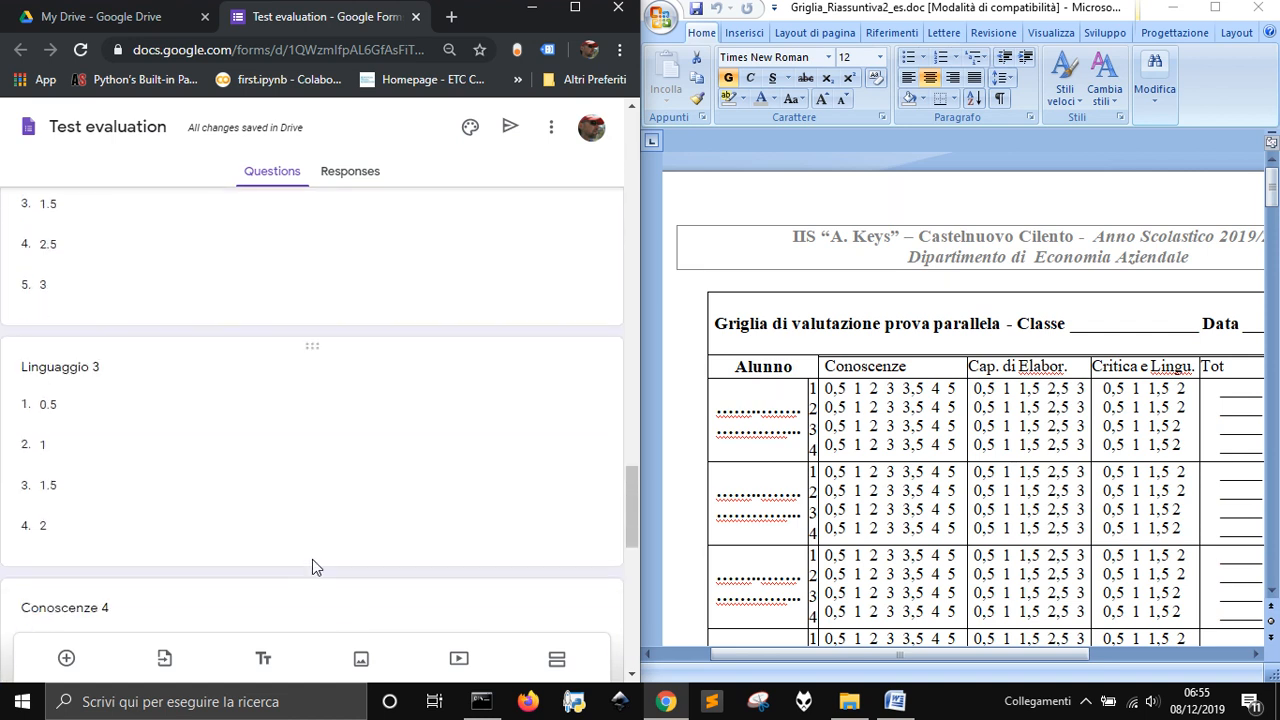
scroll(312, 567, "down", 7)
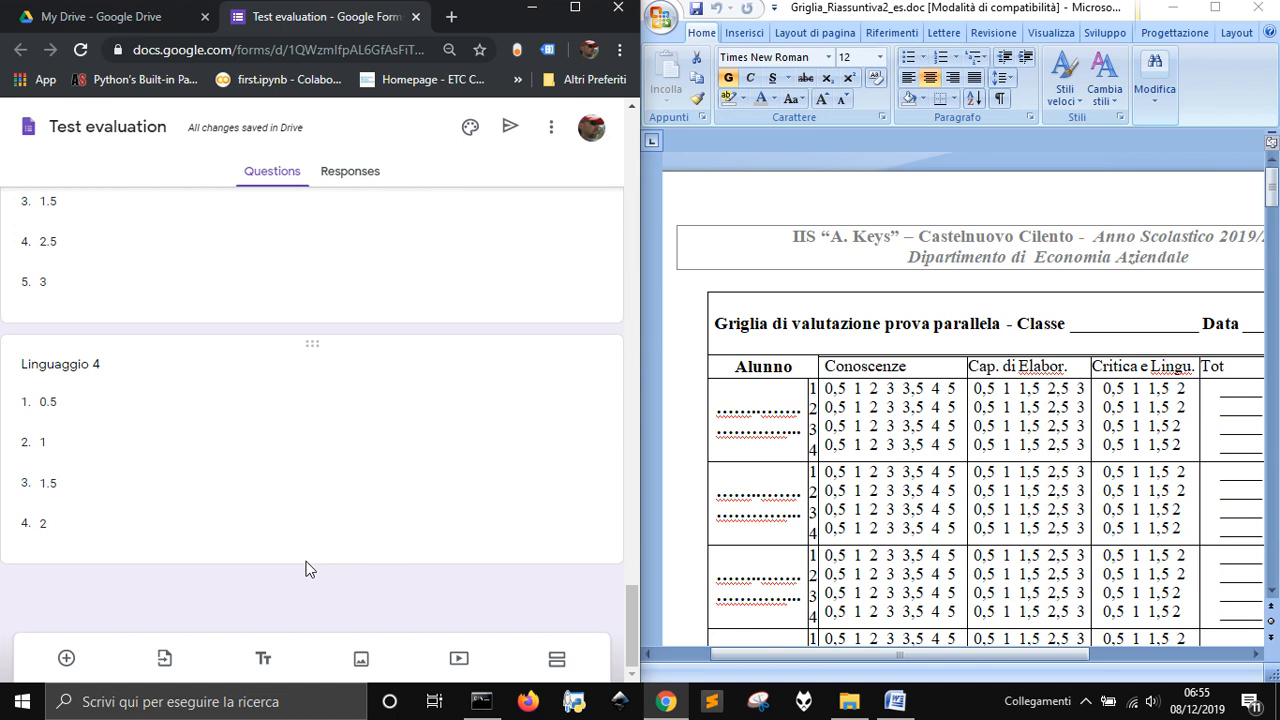
left_click(576, 8)
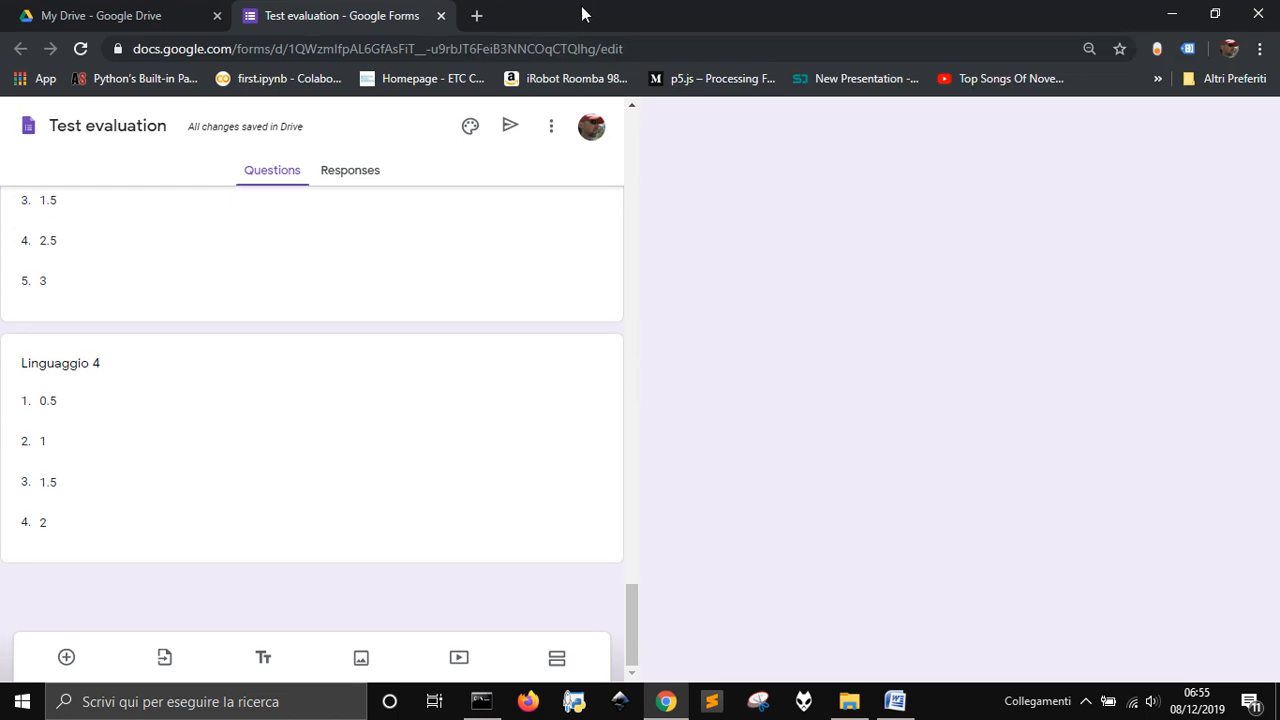
scroll(651, 508, "up", 20)
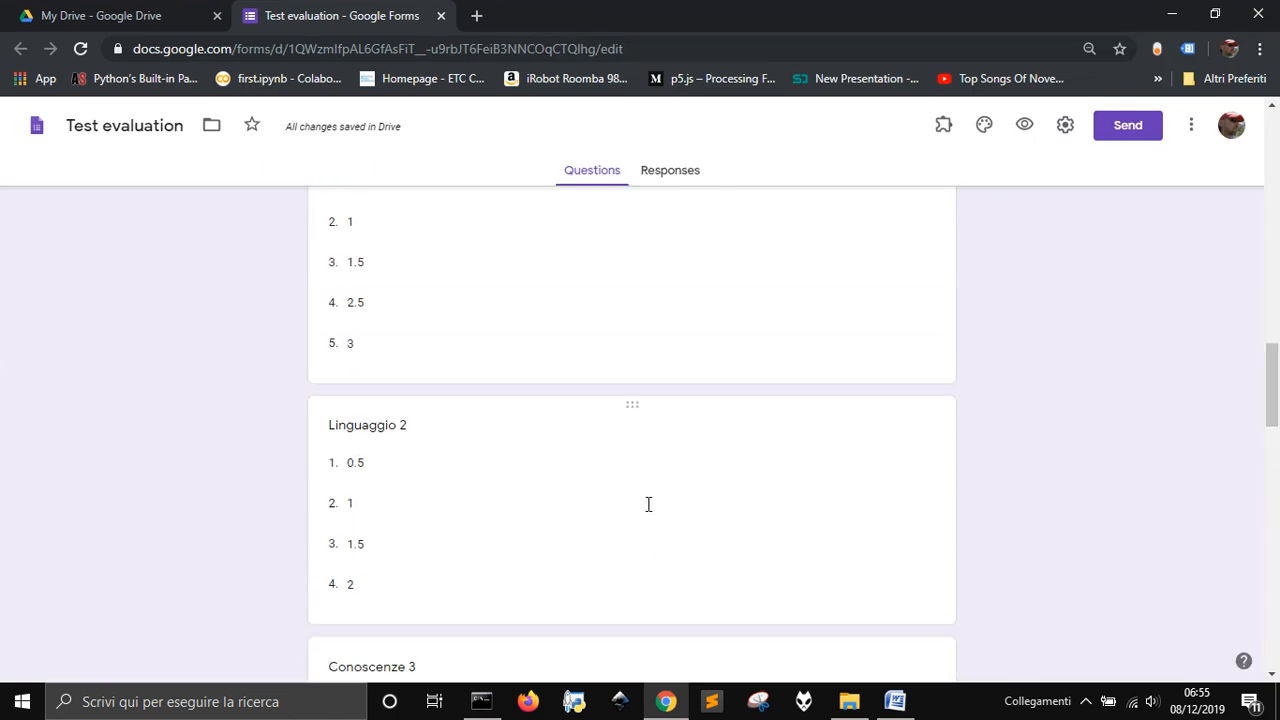
scroll(642, 507, "up", 5)
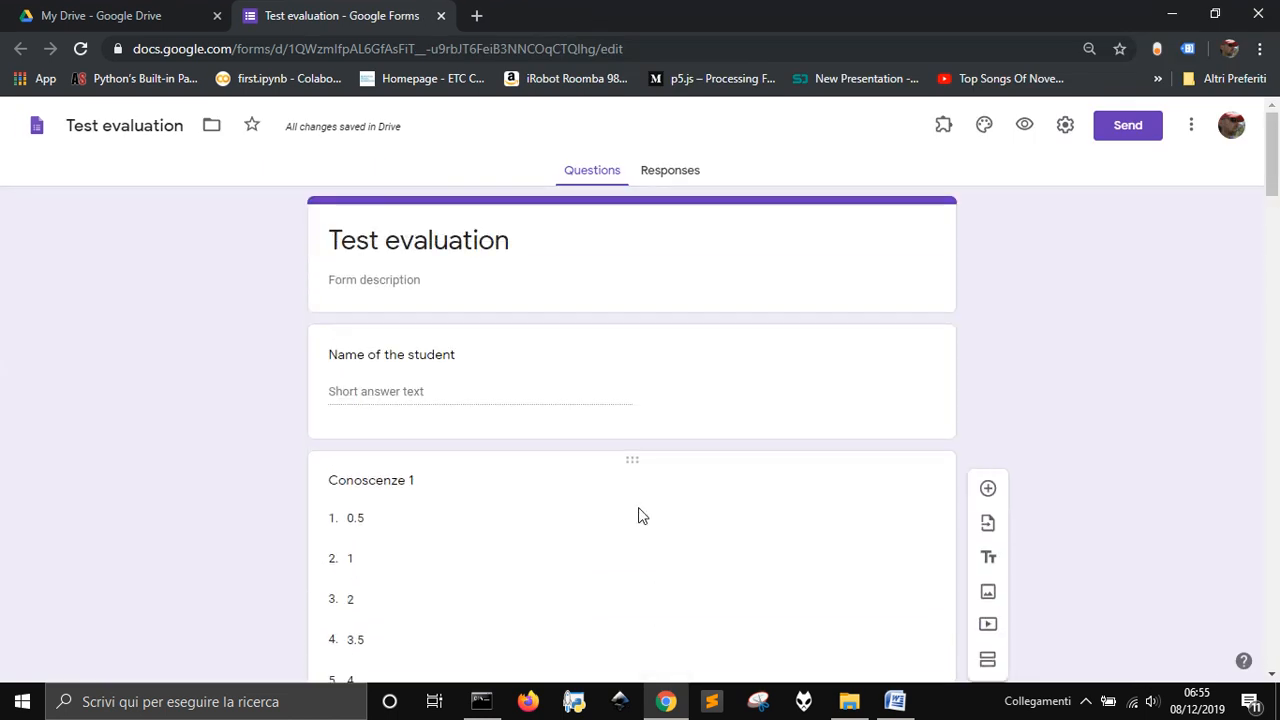
scroll(637, 514, "down", 8)
scroll(630, 511, "down", 13)
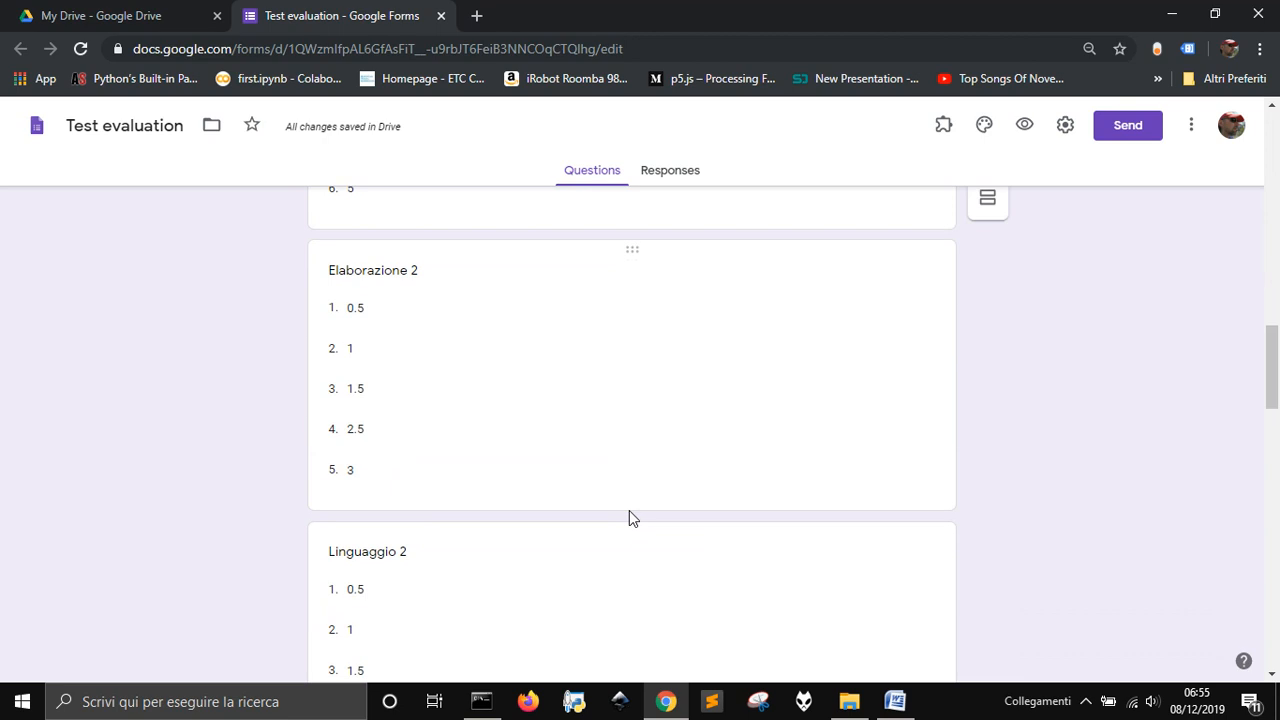
scroll(621, 516, "down", 13)
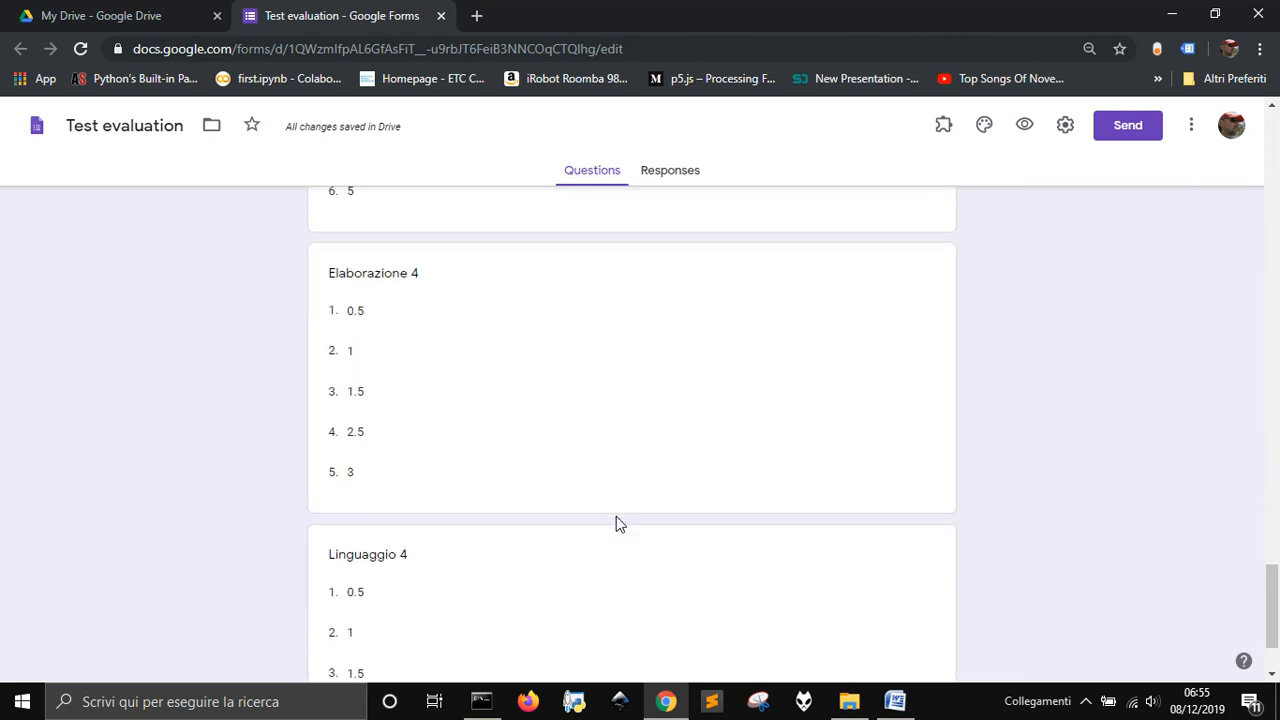
scroll(608, 523, "up", 20)
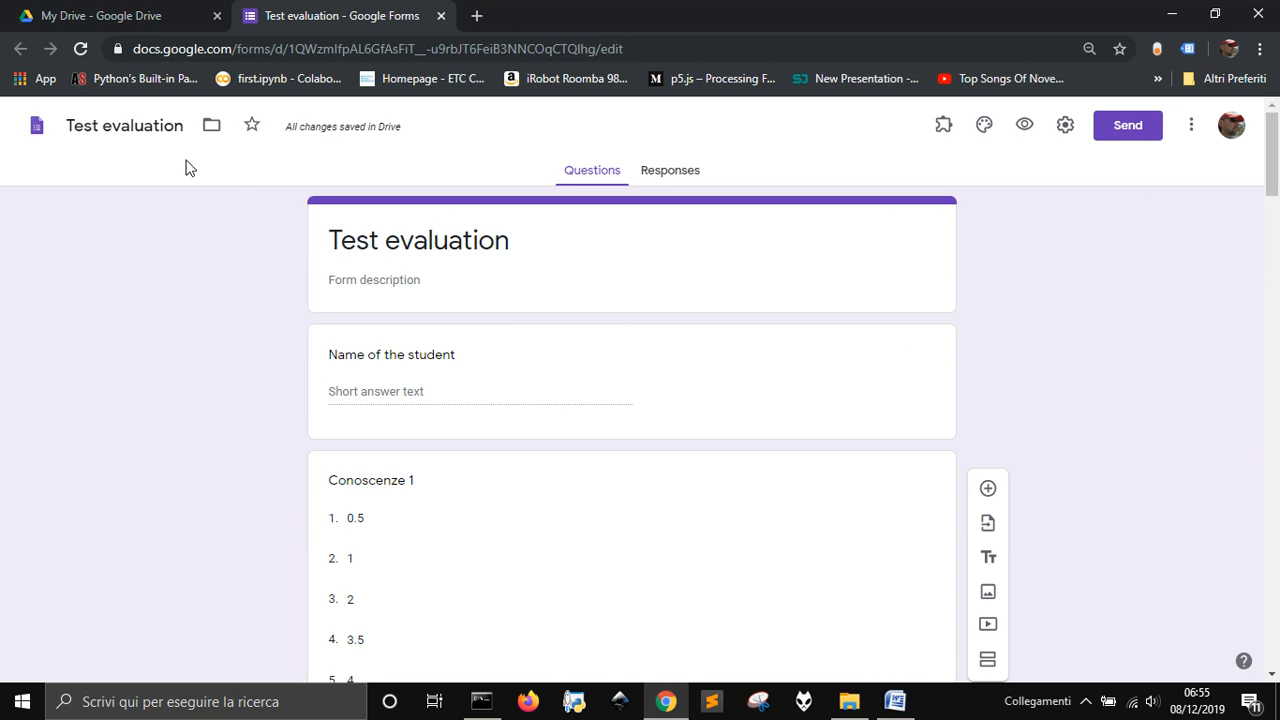
left_click(669, 172)
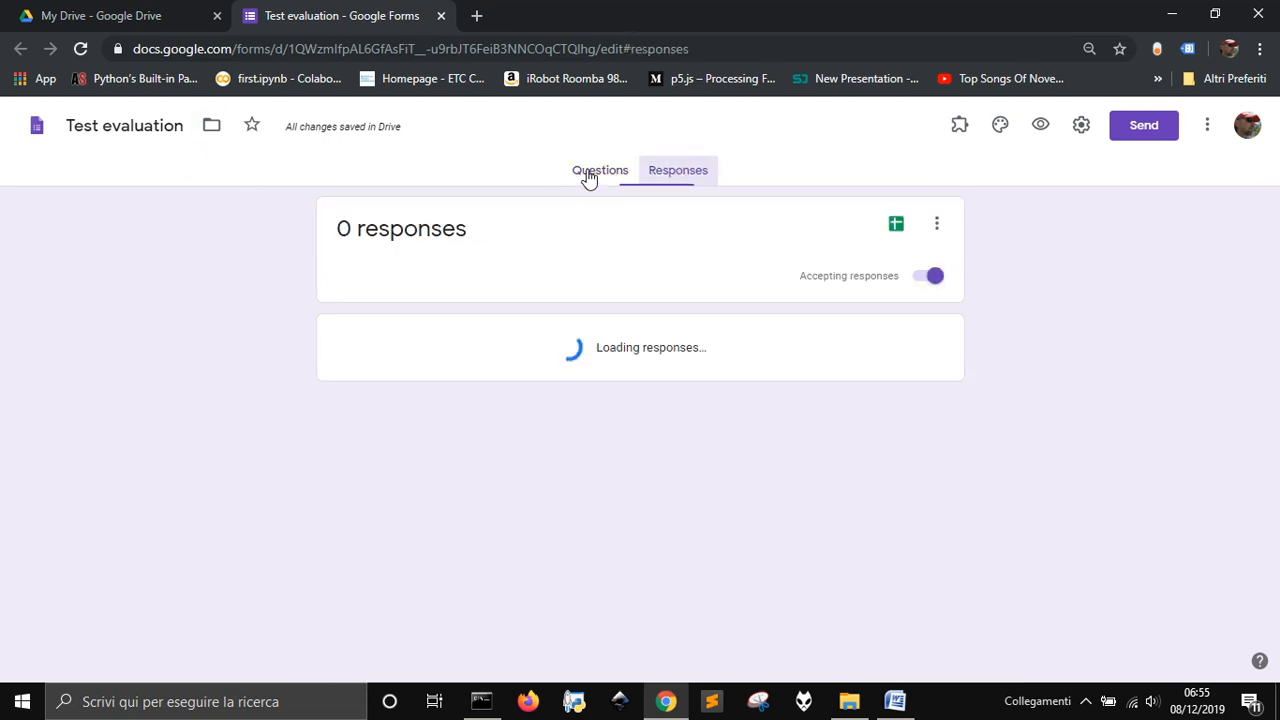
left_click(586, 174)
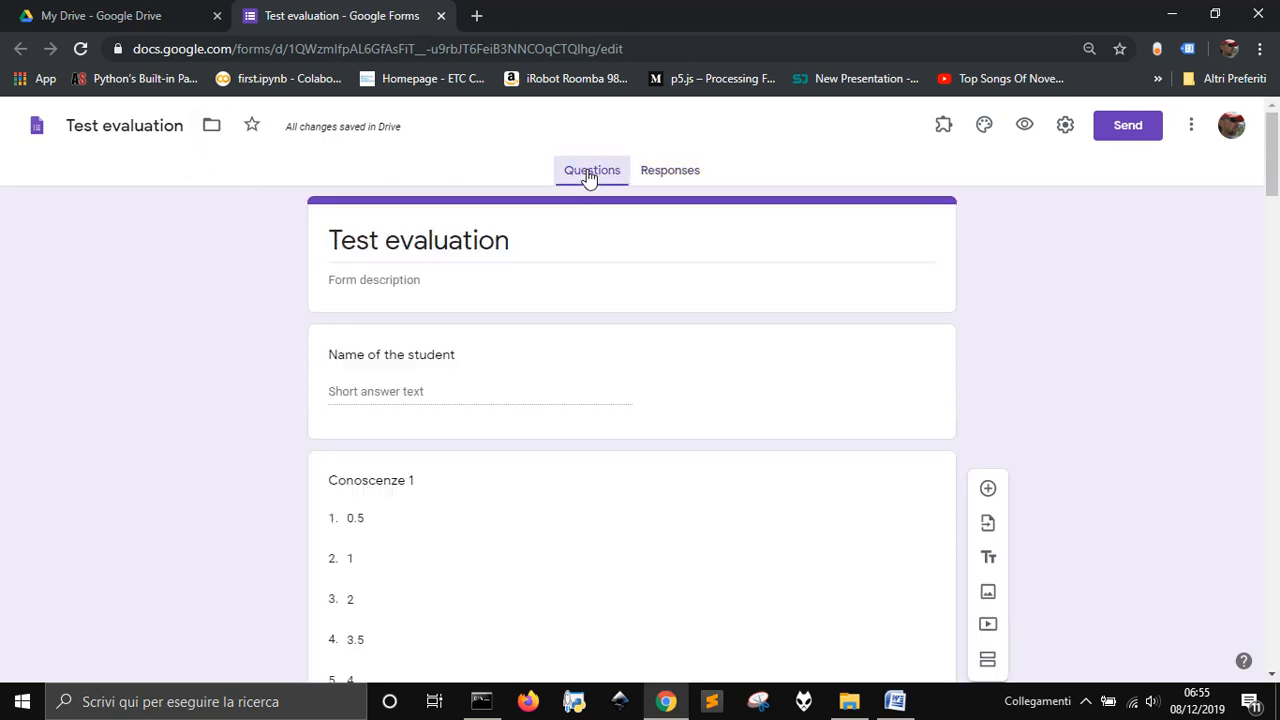
Step: Open the form's preview and enter the student's full name as the first answer
left_click(1025, 128)
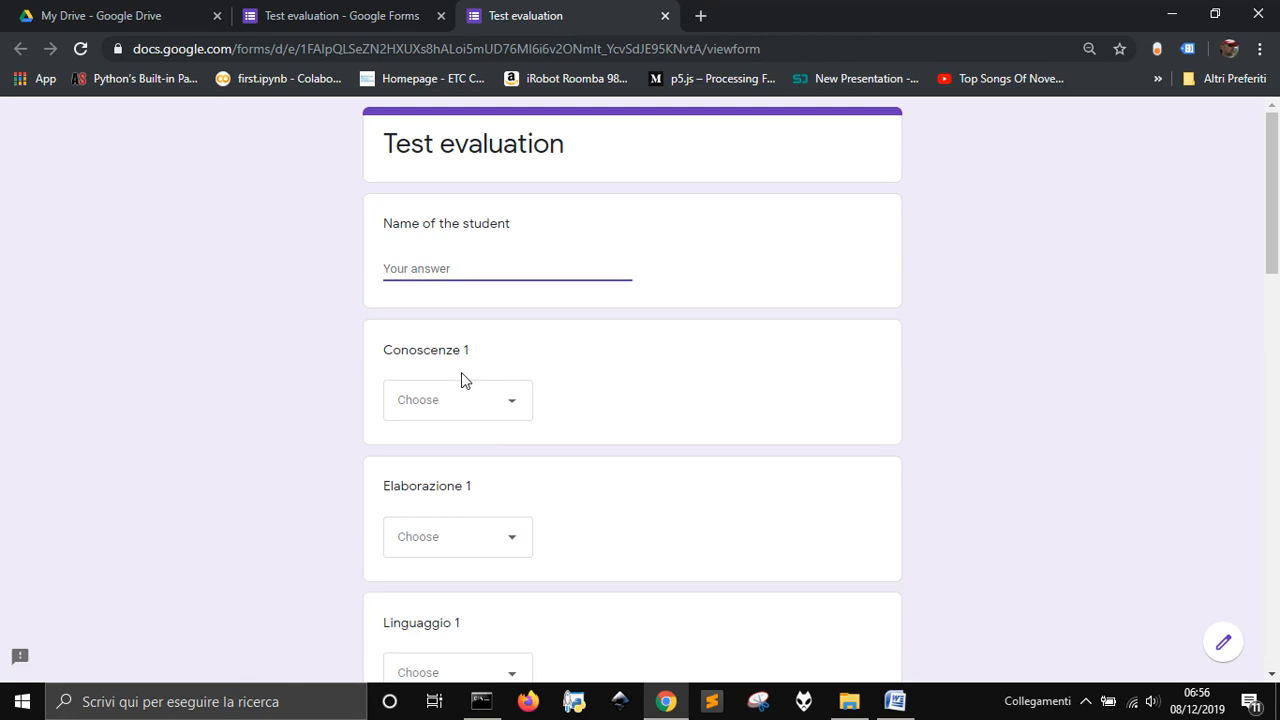
type("John Dee")
scroll(507, 400, "down", 1)
Step: Score the first question's indicators: choose 3.5 for Conoscenze 1, 1.5 for Elaborazione 1, and 1.5 for Linguaggio 1
left_click(492, 311)
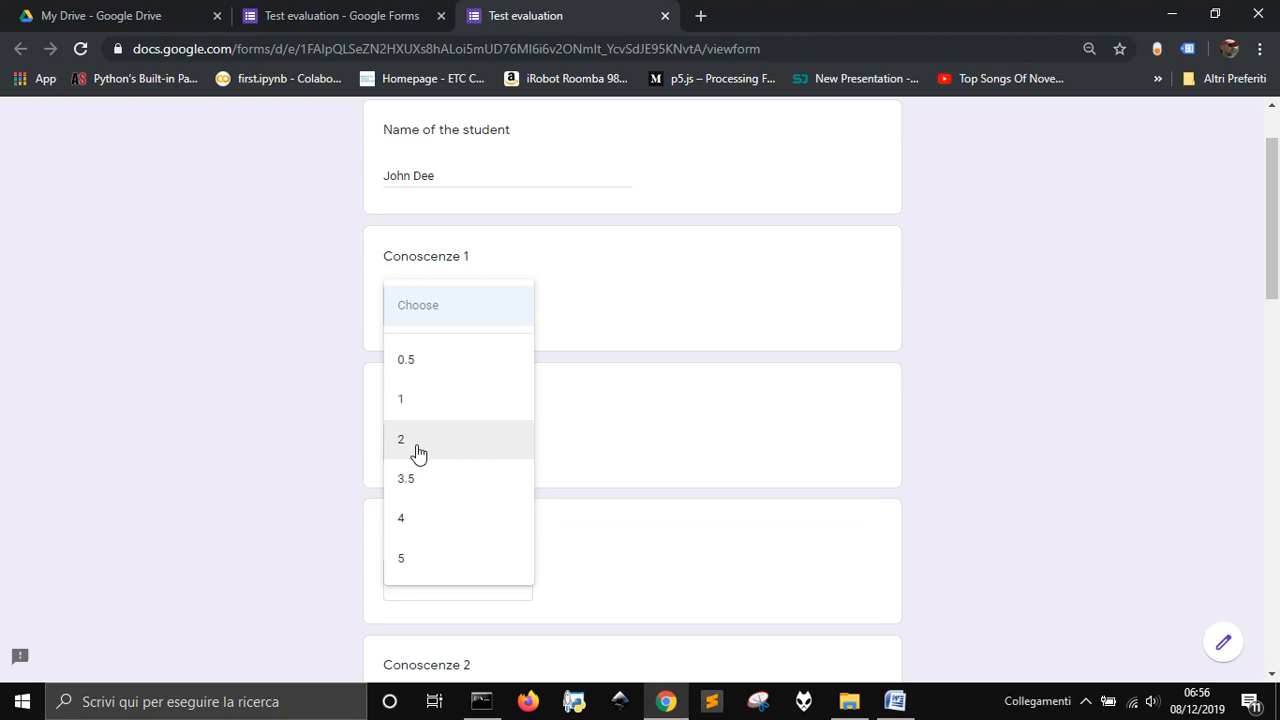
left_click(432, 485)
left_click(461, 457)
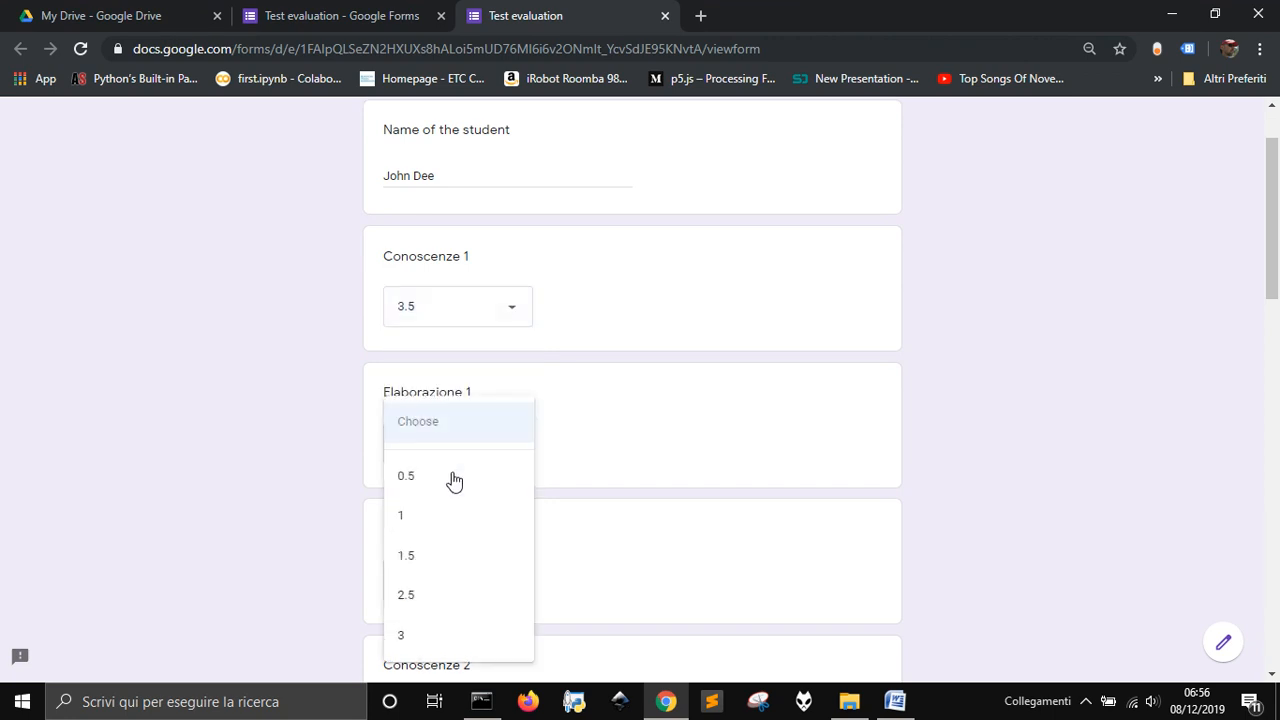
left_click(428, 554)
scroll(277, 480, "down", 2)
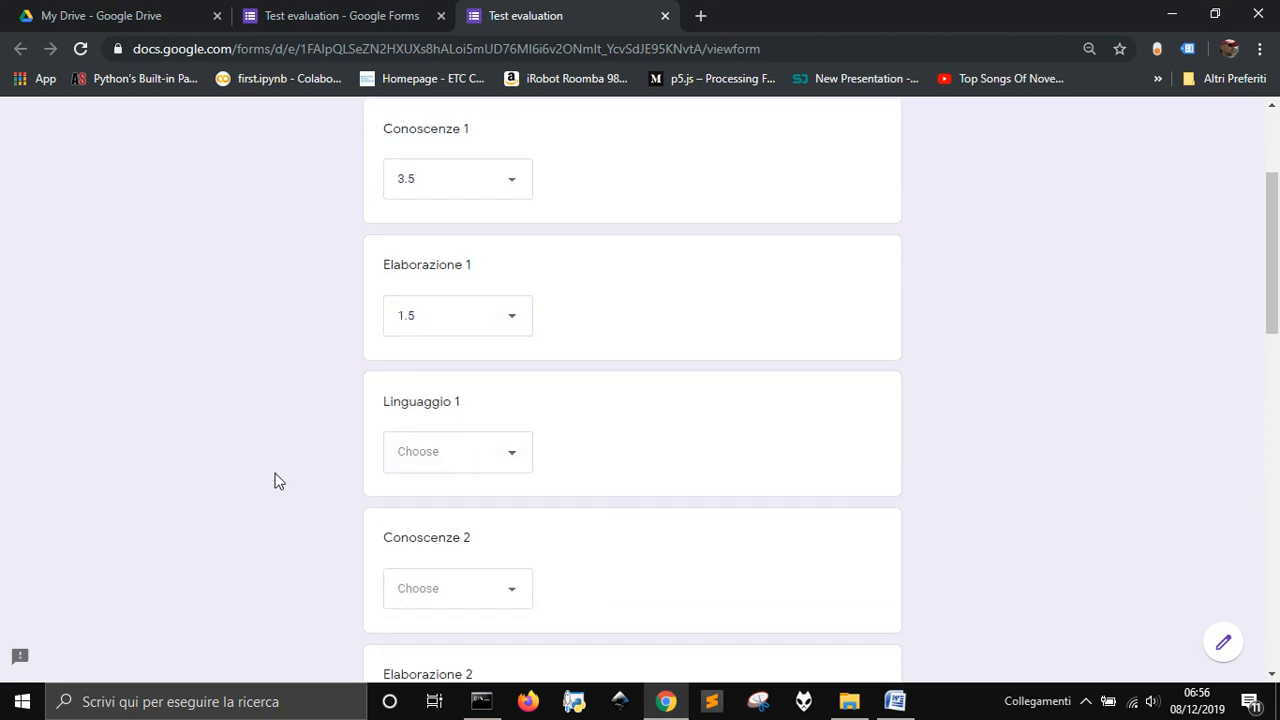
left_click(491, 404)
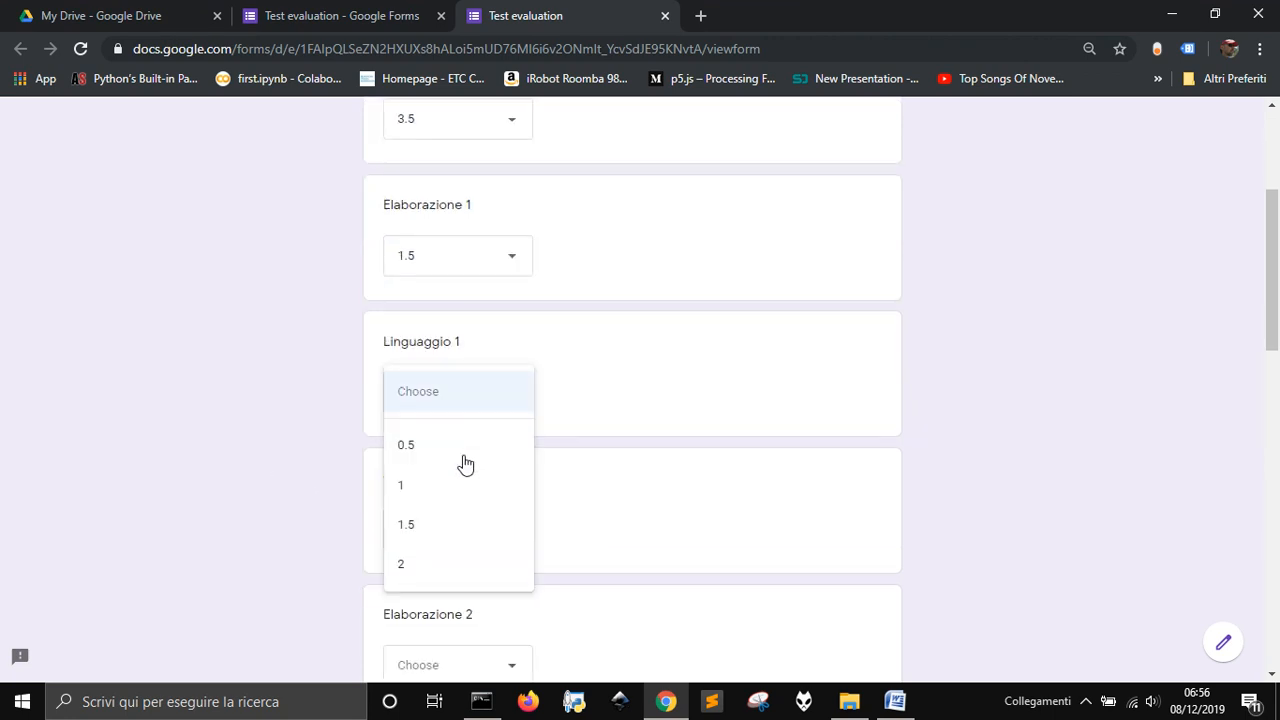
left_click(429, 528)
Step: Choose 2 for Conoscenze 2, 2.5 for Elaborazione 2, 4 for Conoscenze 3, and 1 for Linguaggio 2
scroll(405, 410, "down", 2)
left_click(466, 350)
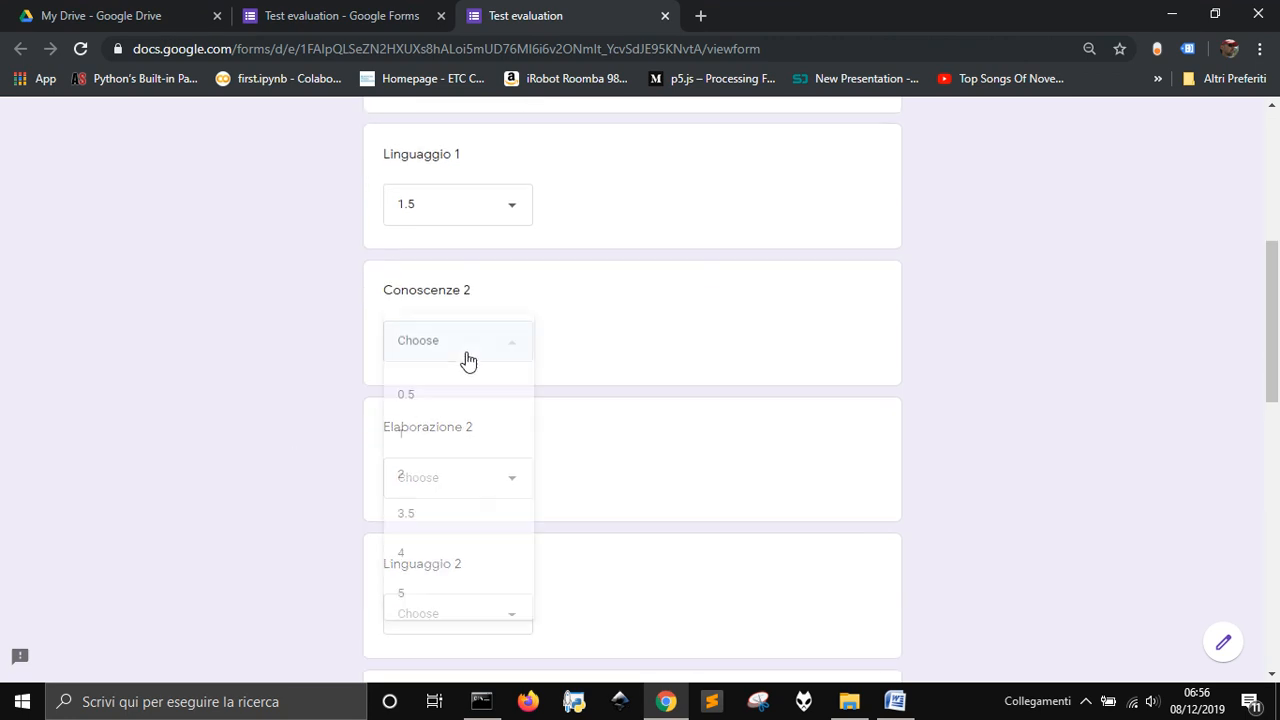
left_click(439, 489)
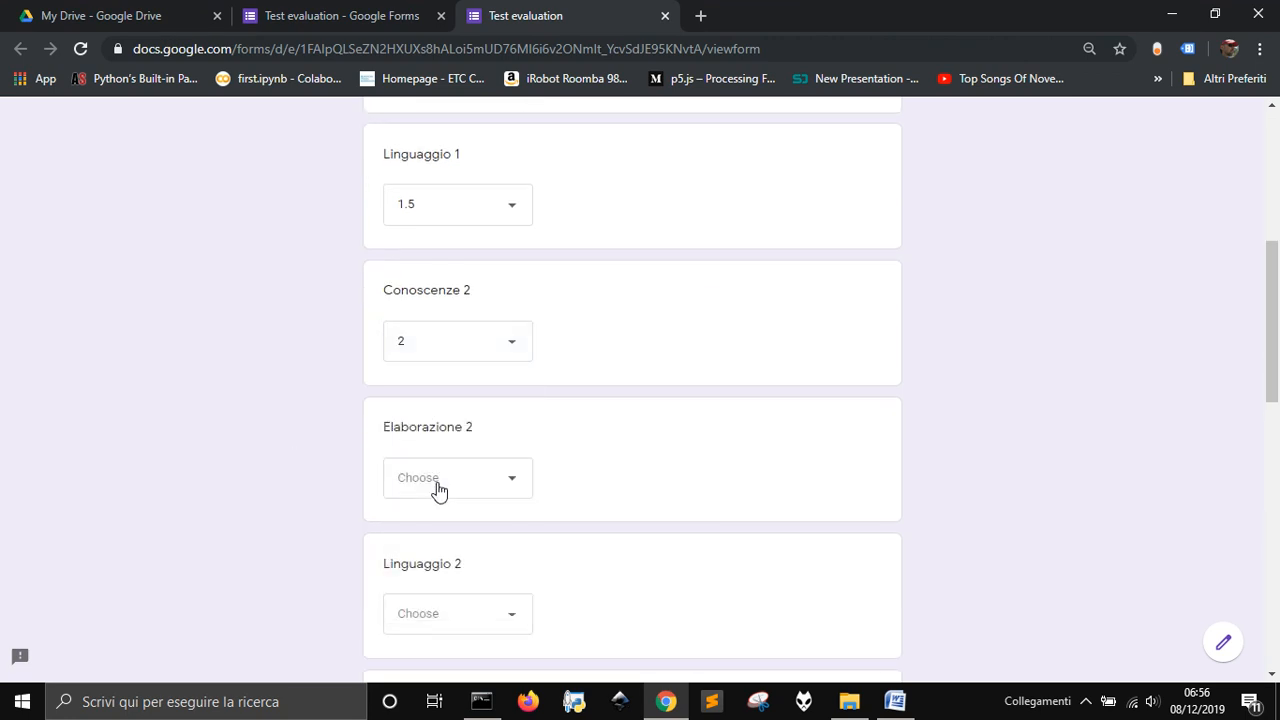
scroll(452, 531, "down", 2)
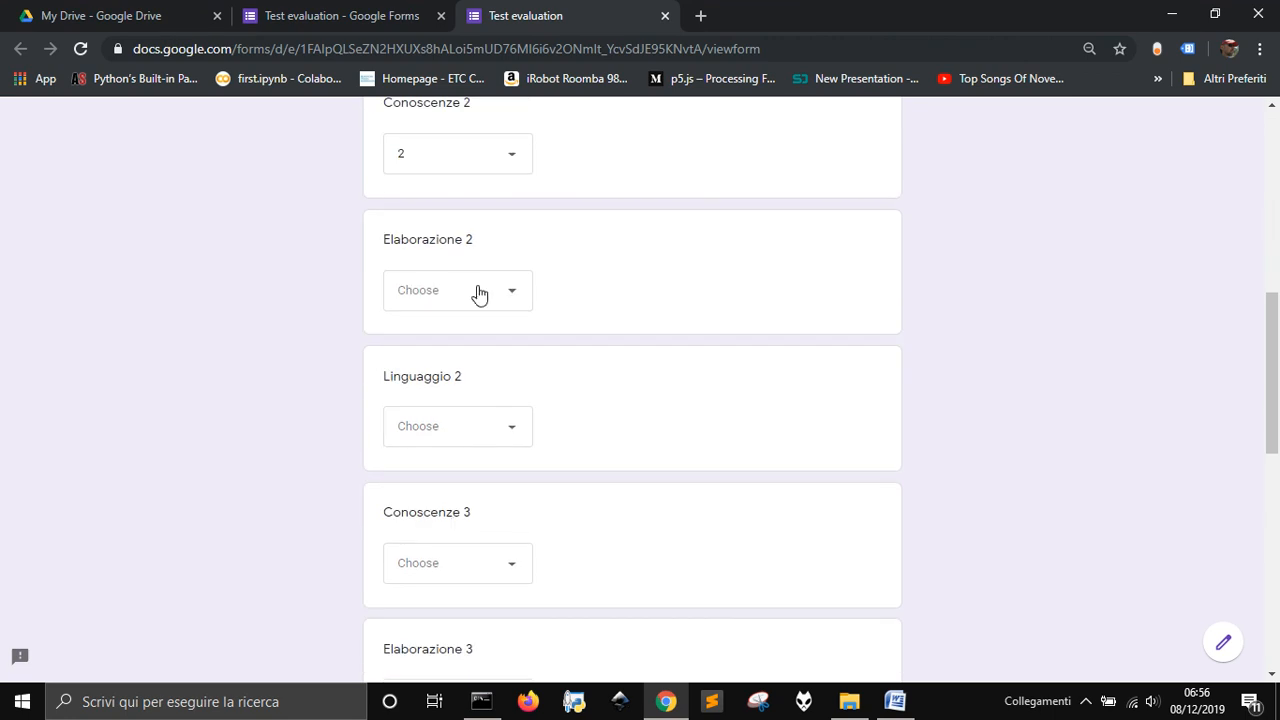
left_click(477, 290)
left_click(438, 469)
left_click(429, 563)
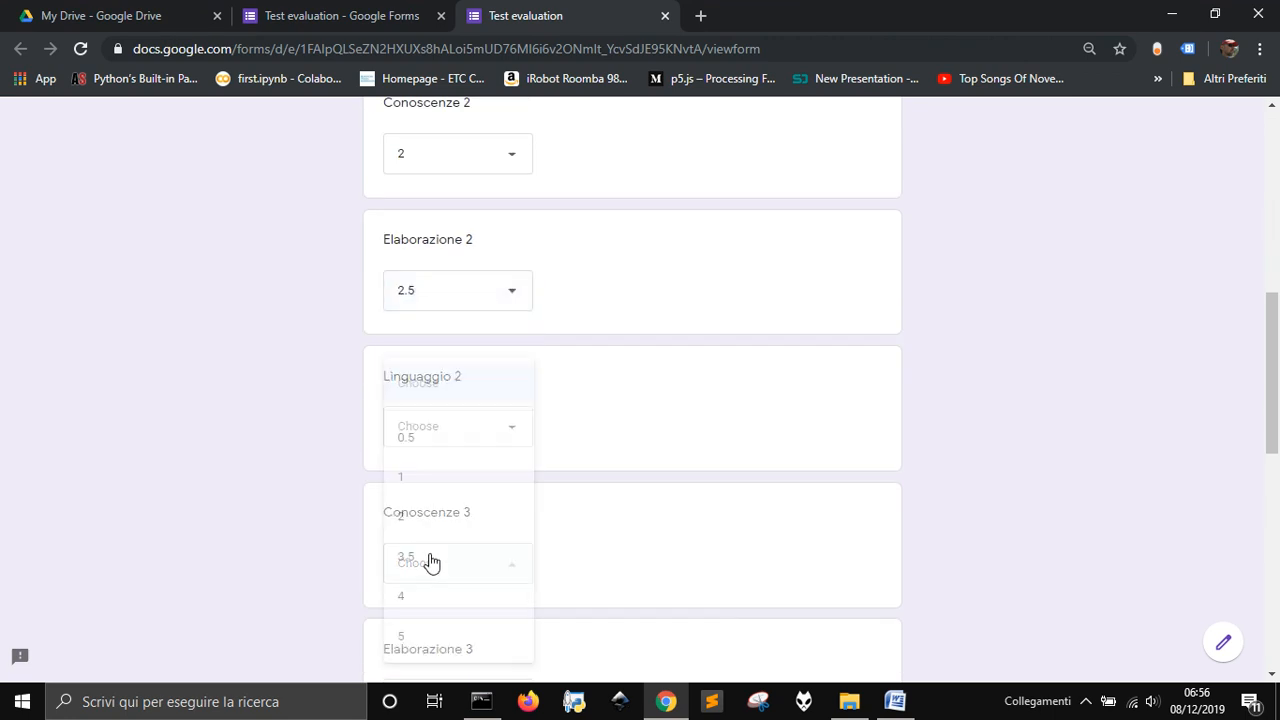
left_click(423, 590)
scroll(314, 526, "down", 2)
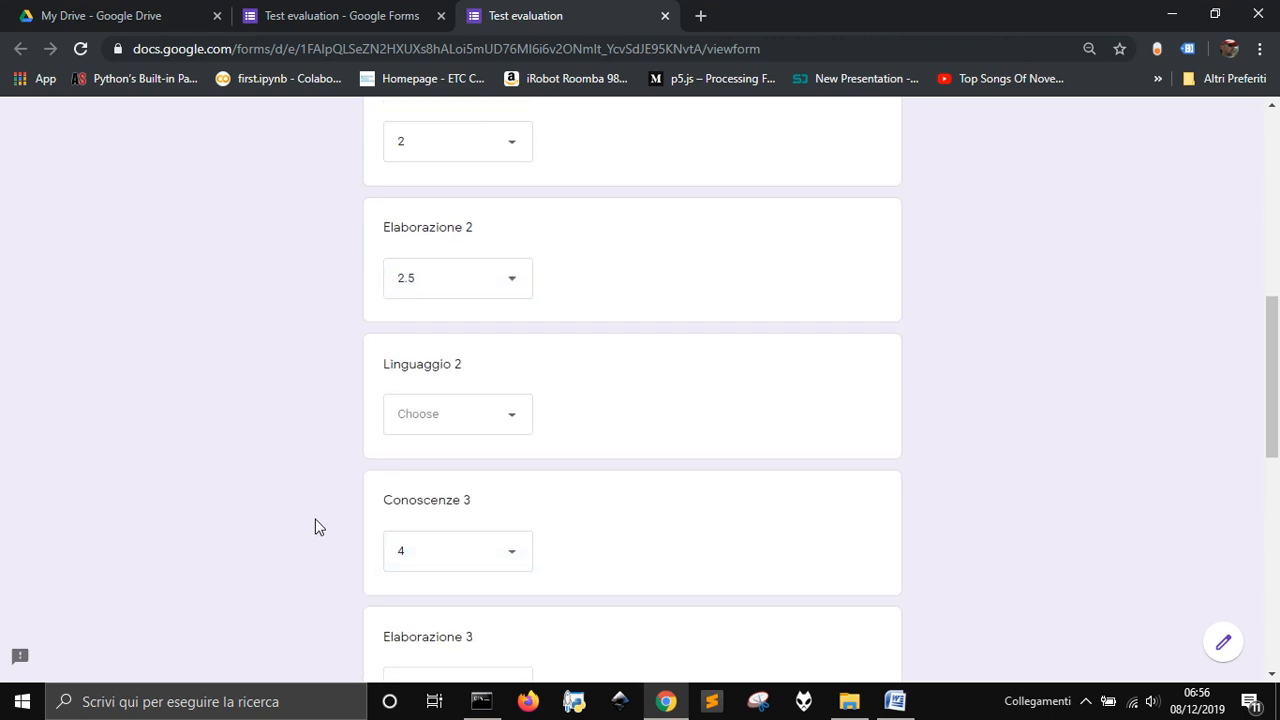
left_click(446, 240)
left_click(417, 331)
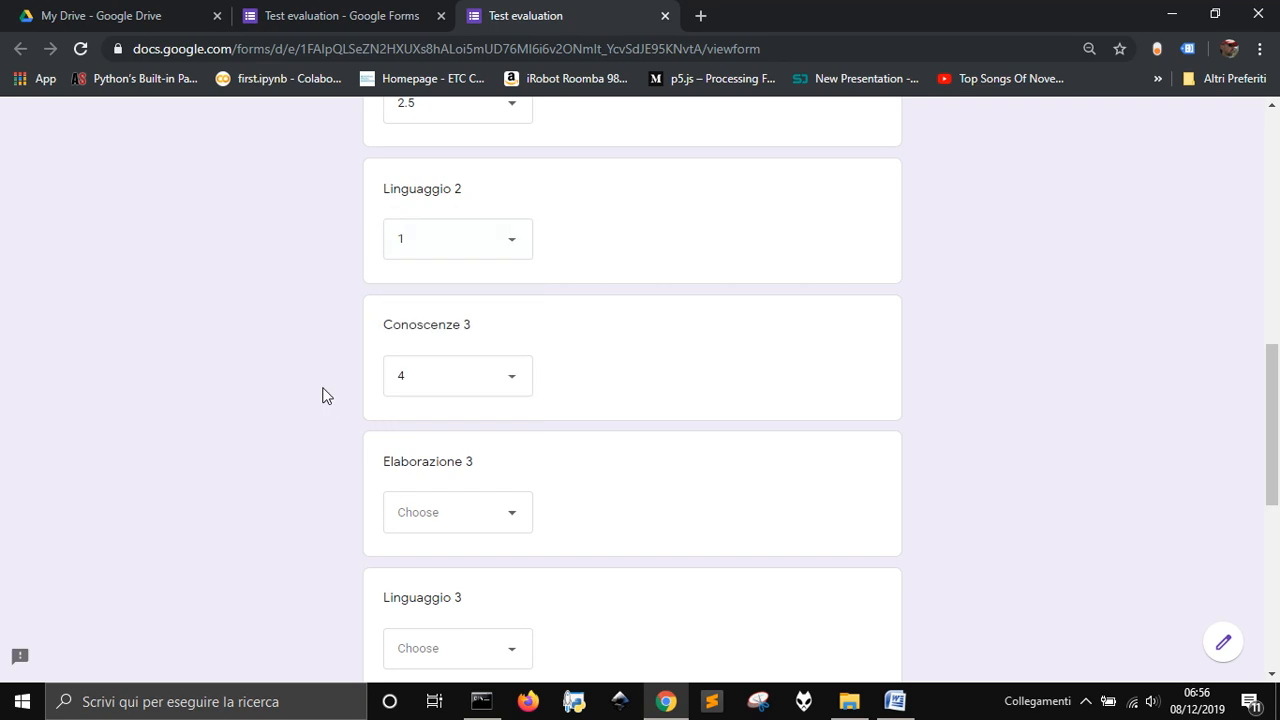
Step: Choose 1.5 for Elaborazione 3 and 1 for Linguaggio 3
scroll(486, 363, "down", 2)
left_click(449, 460)
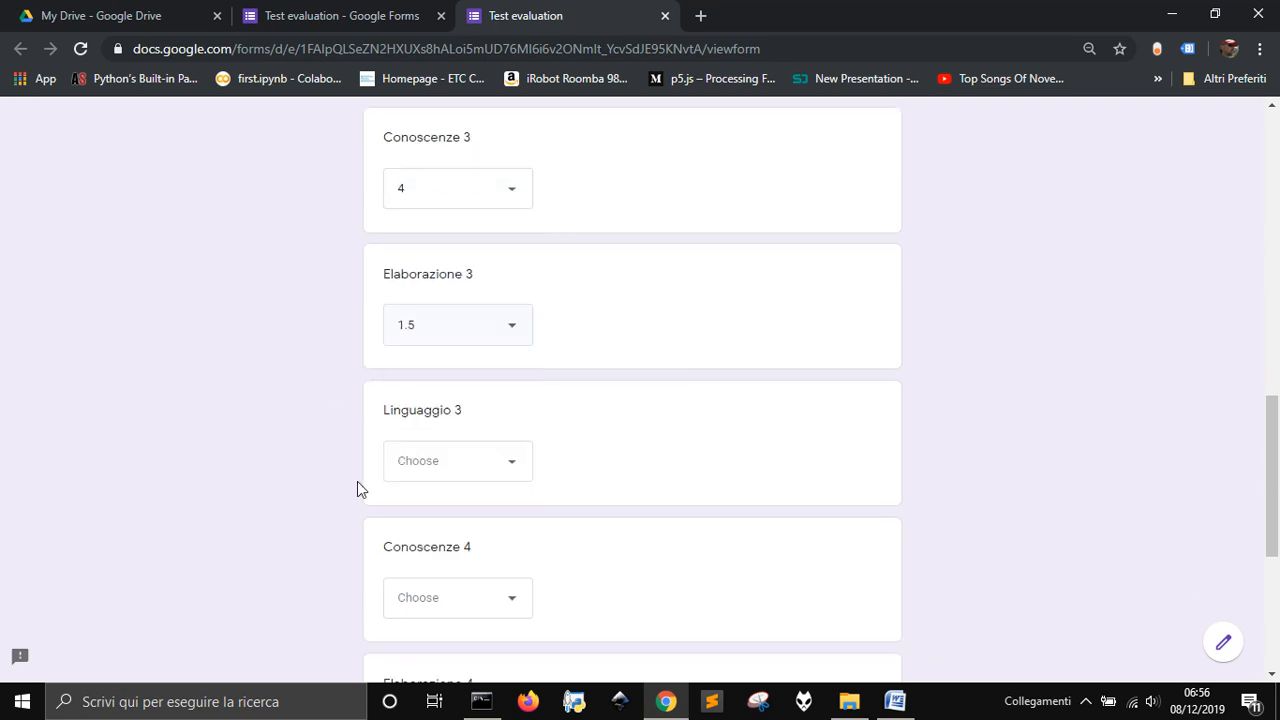
scroll(360, 470, "down", 1)
left_click(449, 367)
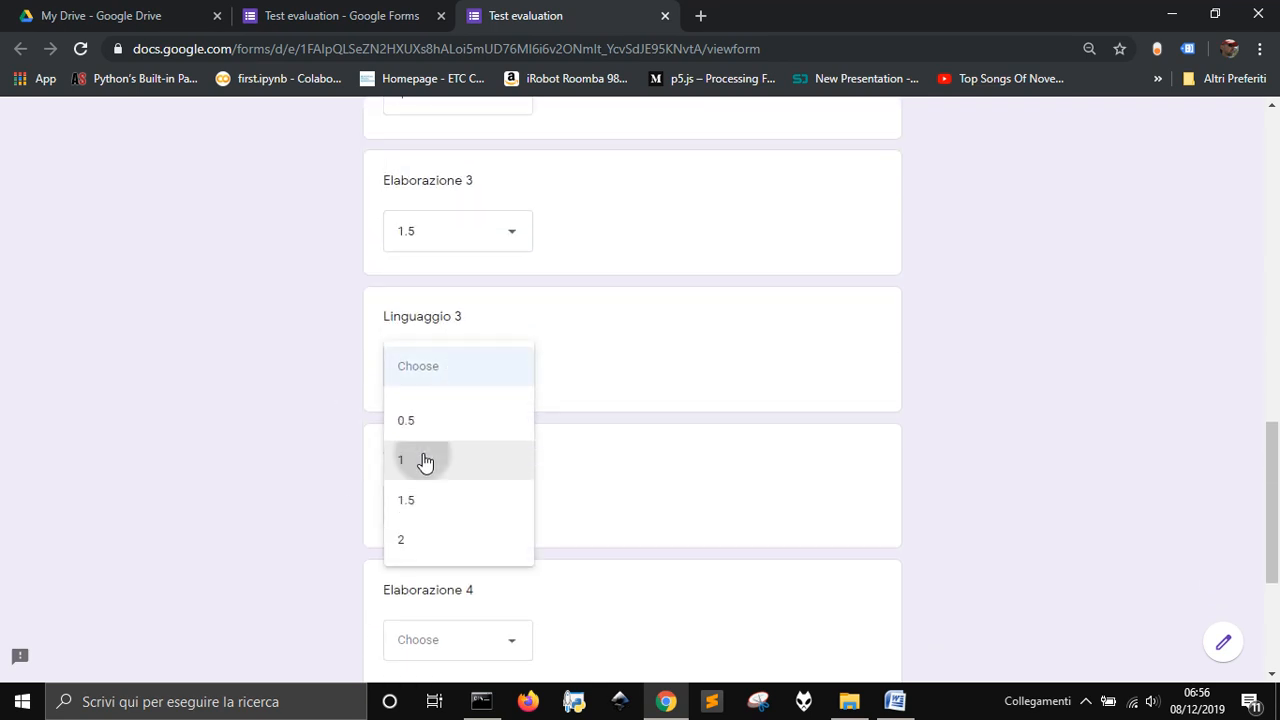
left_click(423, 460)
Step: Score the fourth question's indicators: choose 3.5 for Conoscenze 4, 1.5 for Linguaggio 4, and 1 for Elaborazione 4
scroll(365, 455, "down", 1)
left_click(455, 411)
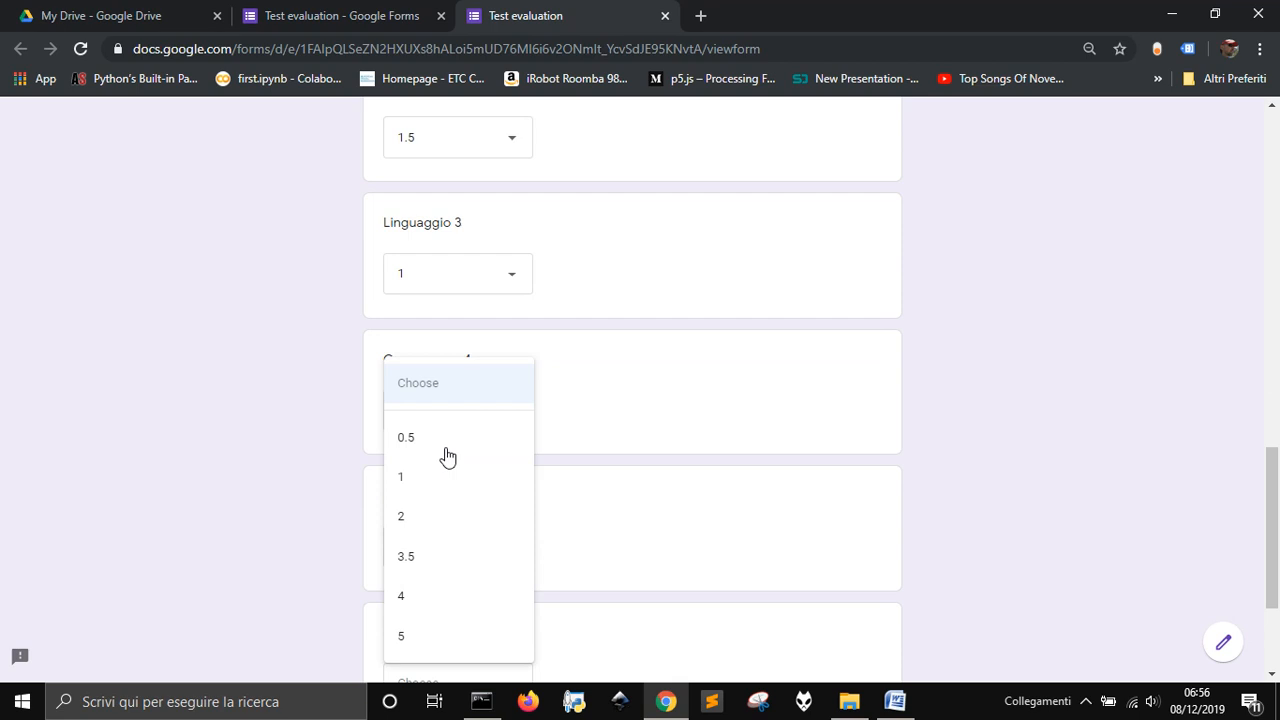
left_click(443, 554)
scroll(385, 518, "down", 2)
left_click(418, 505)
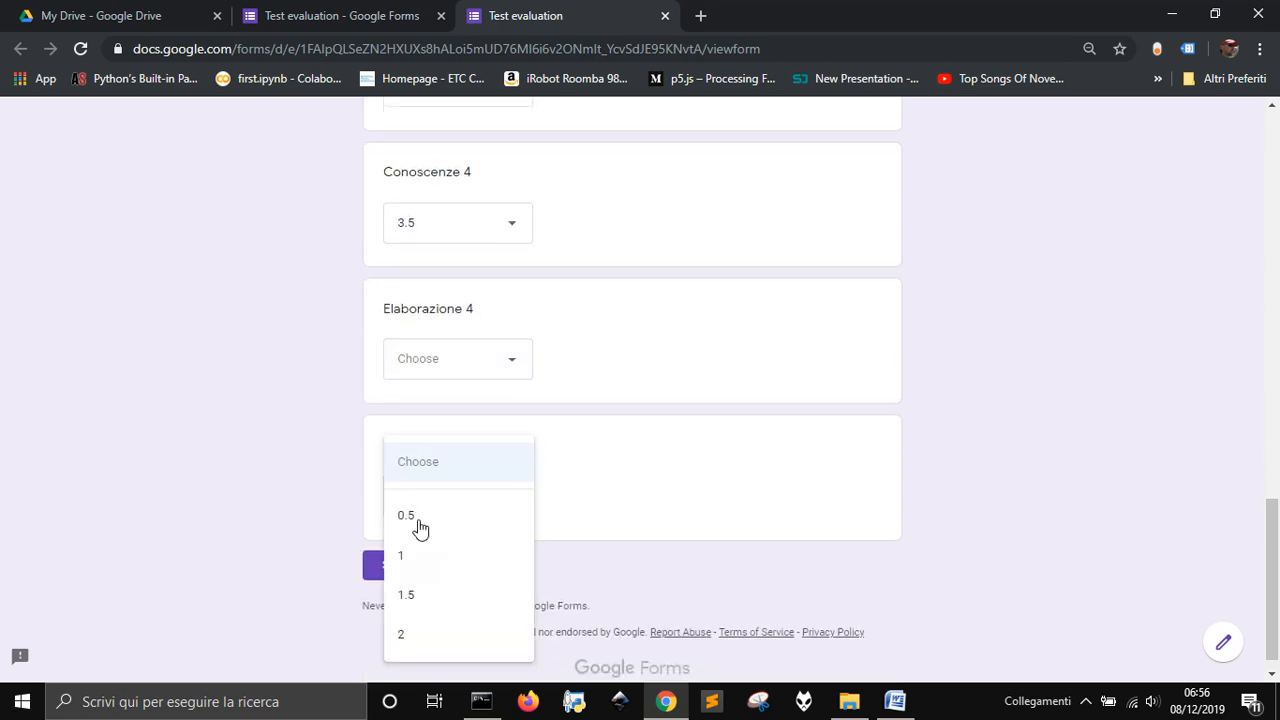
left_click(411, 593)
left_click(472, 362)
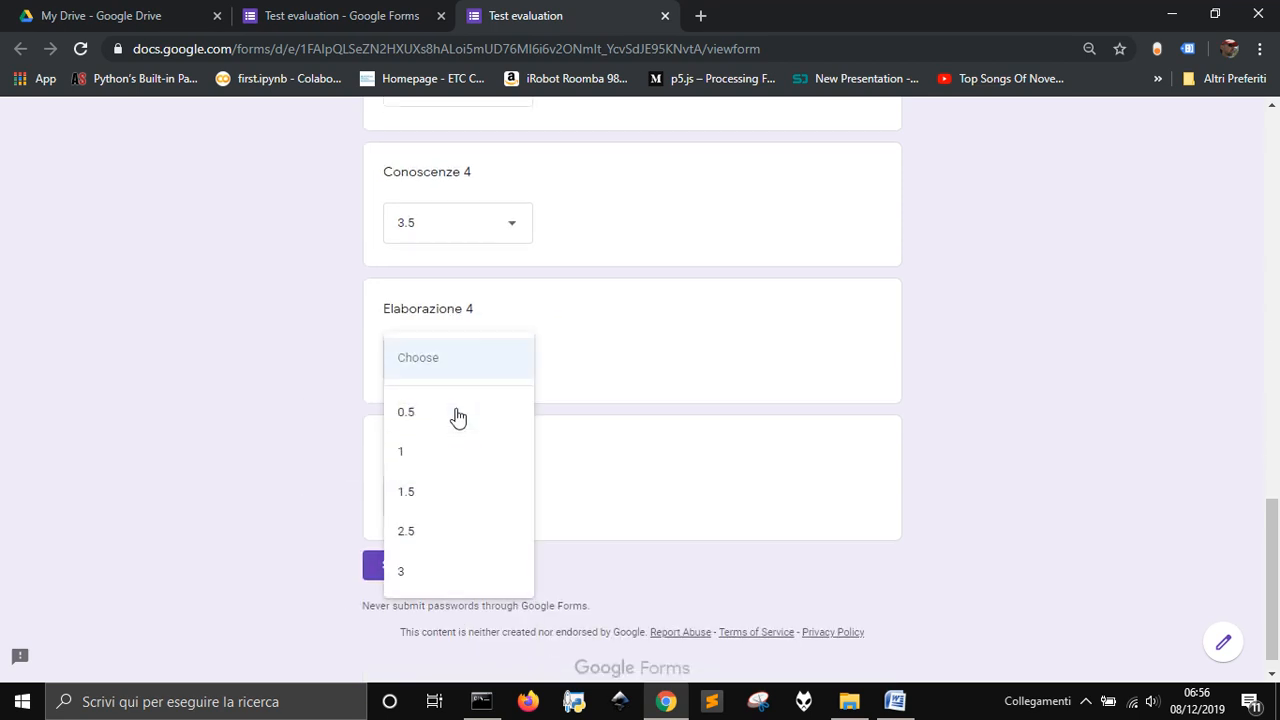
left_click(425, 458)
Step: Review all the answers in the completed form and submit it
scroll(287, 390, "up", 15)
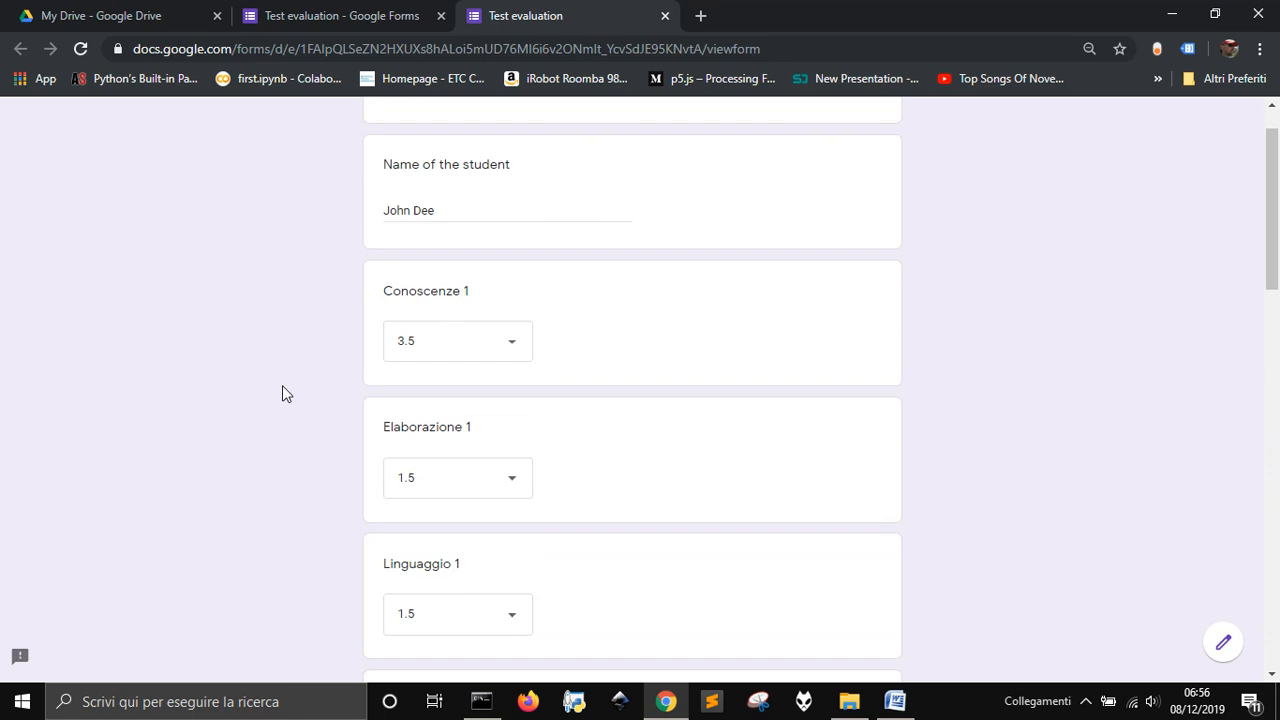
scroll(530, 440, "down", 15)
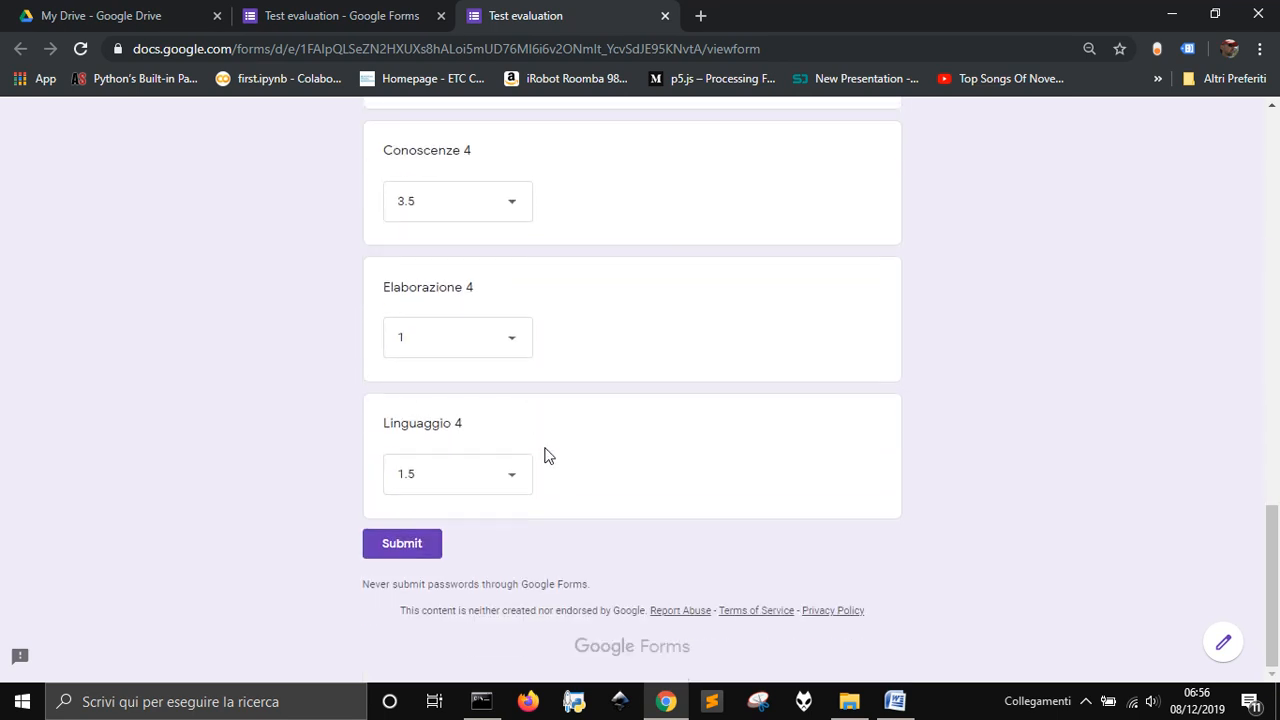
left_click(412, 548)
Step: Examine the response summary charts in the form editor, and create the new spreadsheet "Test evaluation (Responses)" as the response destination
left_click(385, 12)
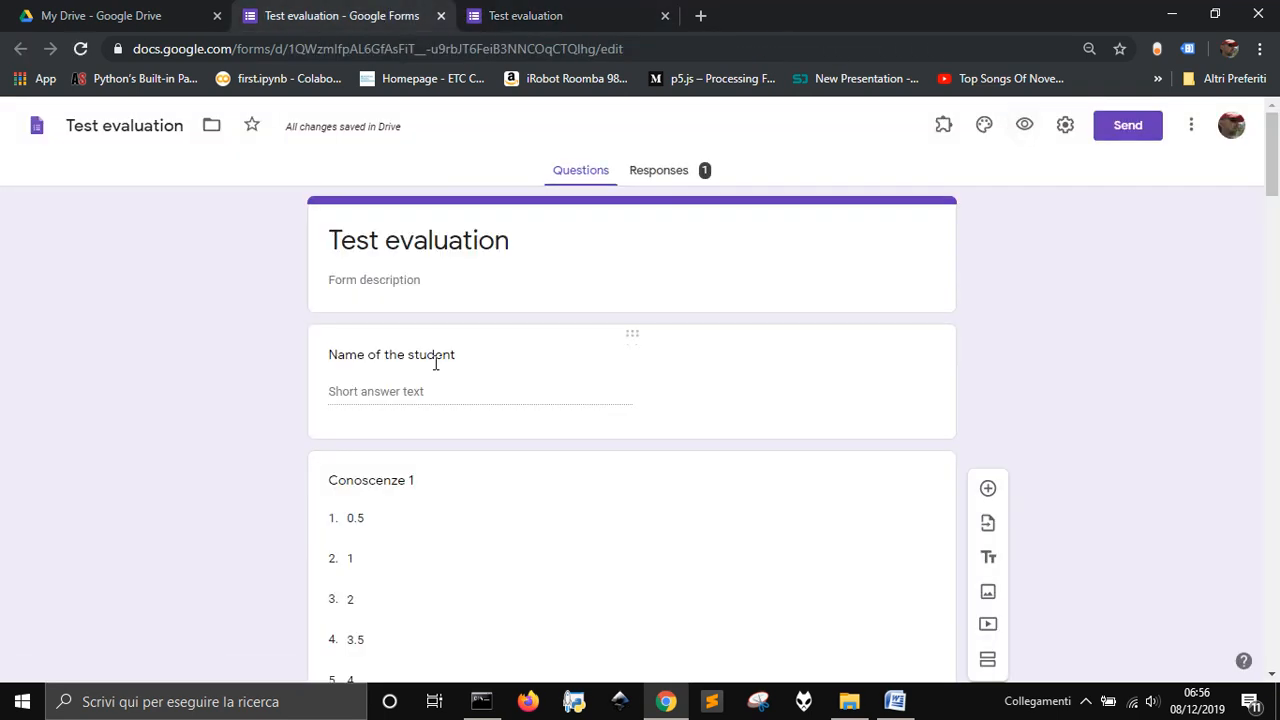
left_click(670, 176)
scroll(608, 454, "down", 5)
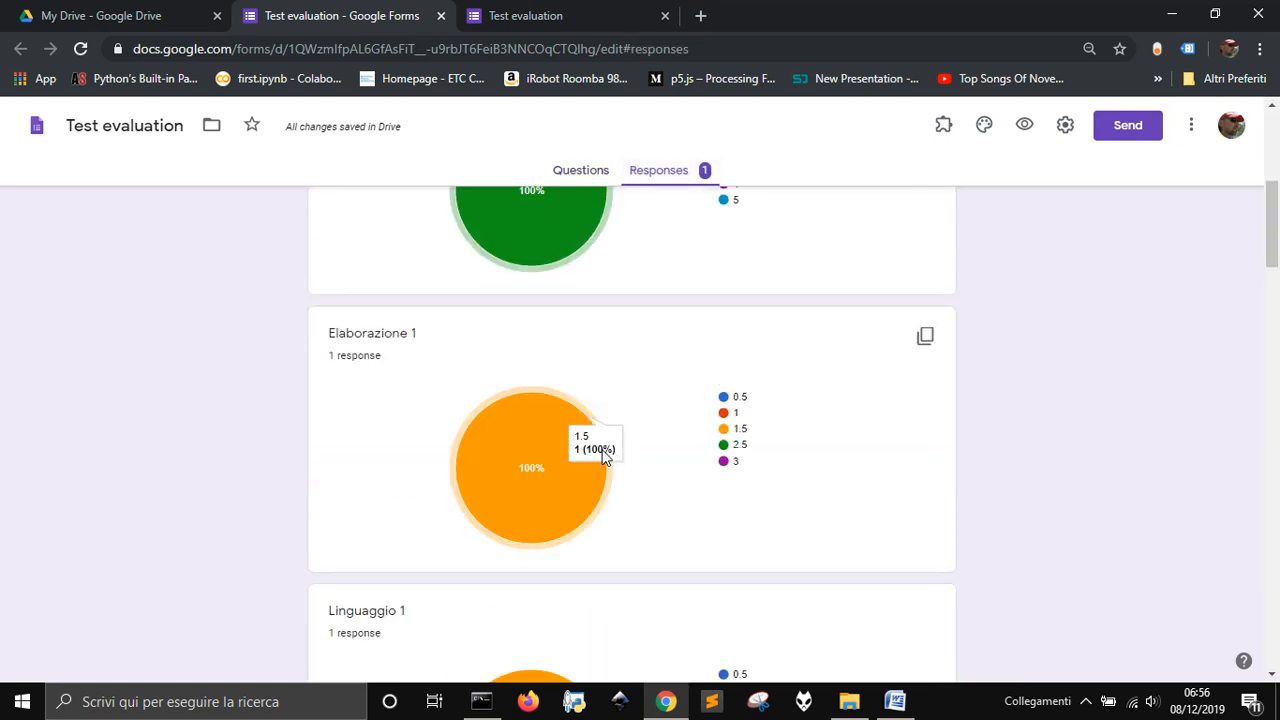
scroll(600, 455, "up", 2)
scroll(590, 475, "down", 6)
scroll(570, 466, "down", 3)
scroll(568, 450, "up", 12)
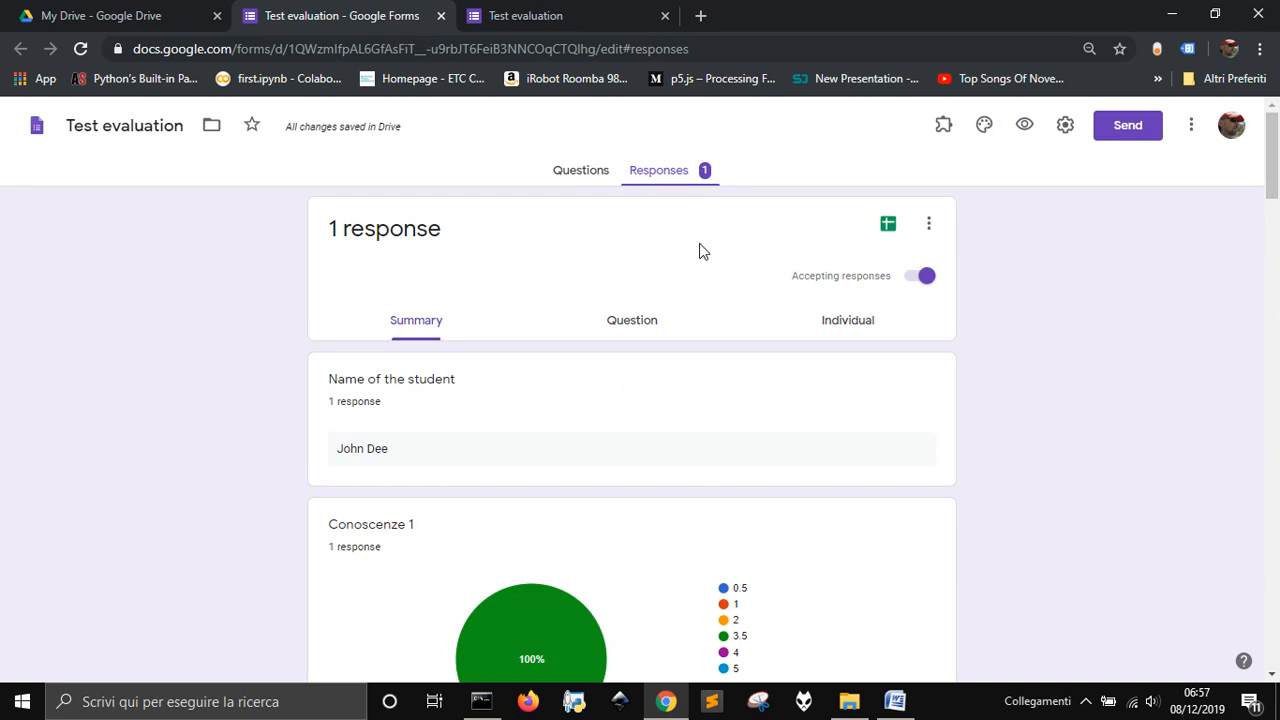
left_click(888, 226)
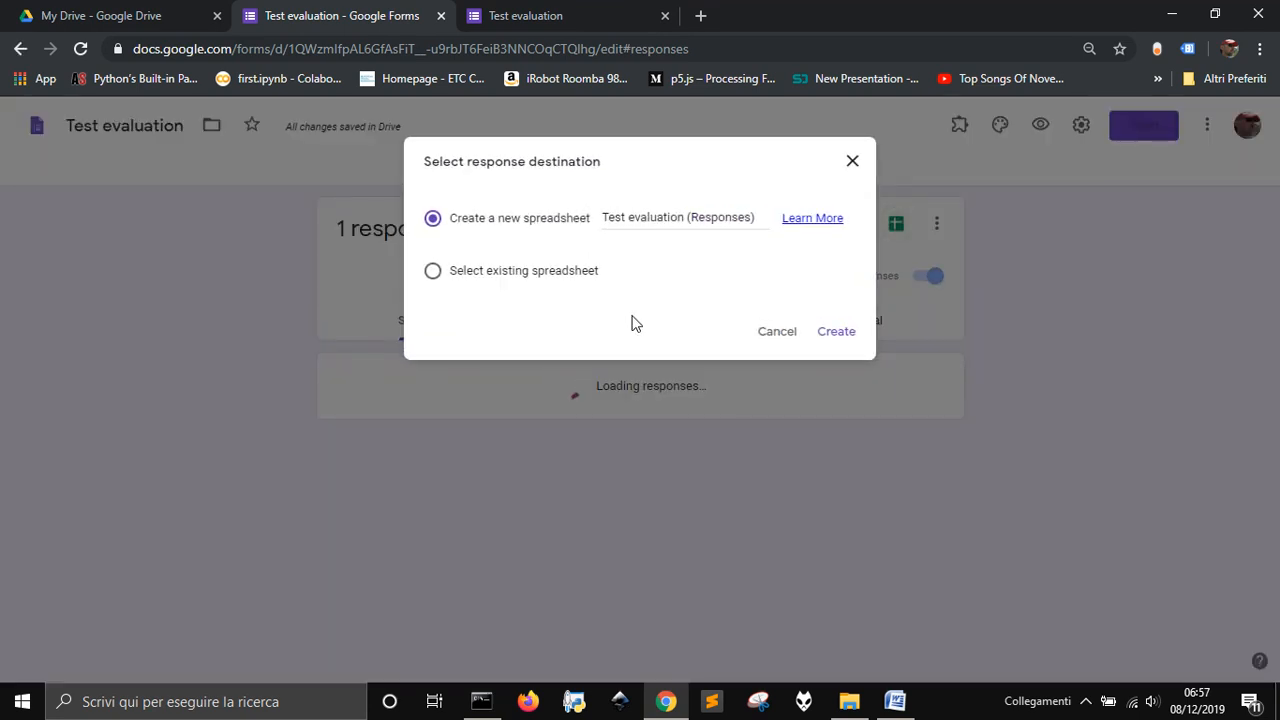
left_click(846, 332)
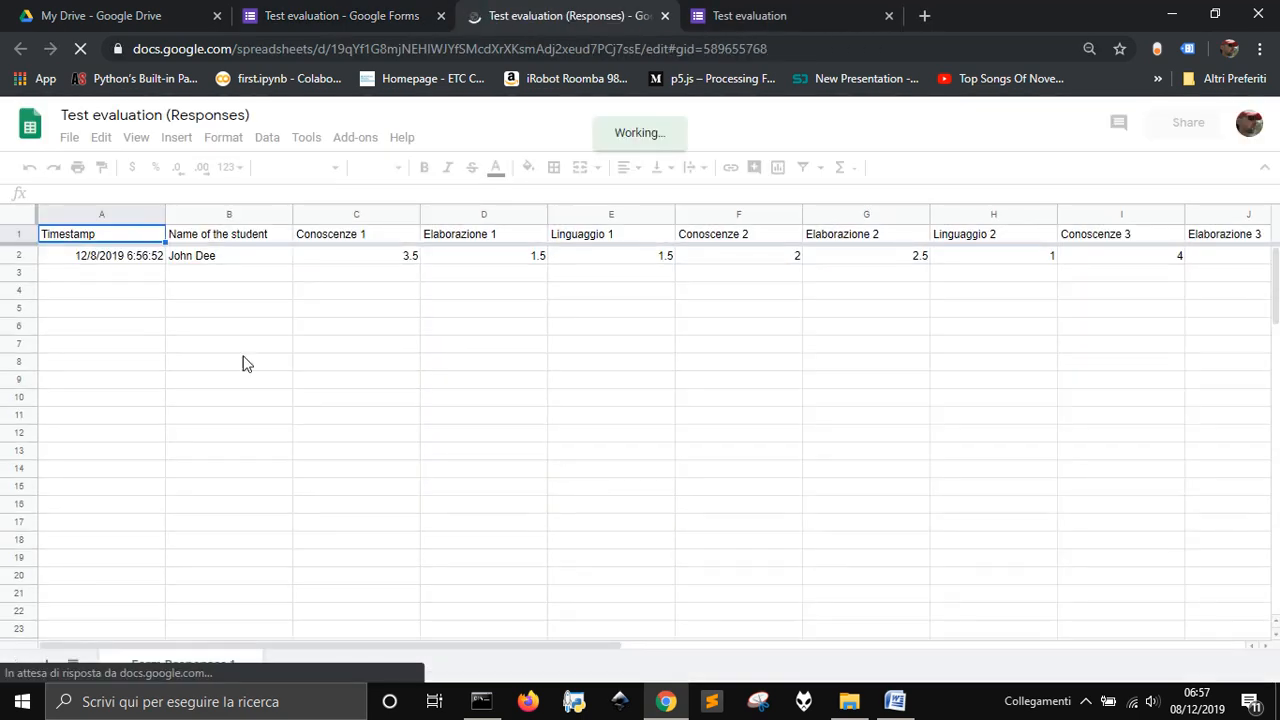
Step: Narrow columns B through N of the responses sheet so that all the score columns fit on screen
left_click_drag(292, 211, 245, 211)
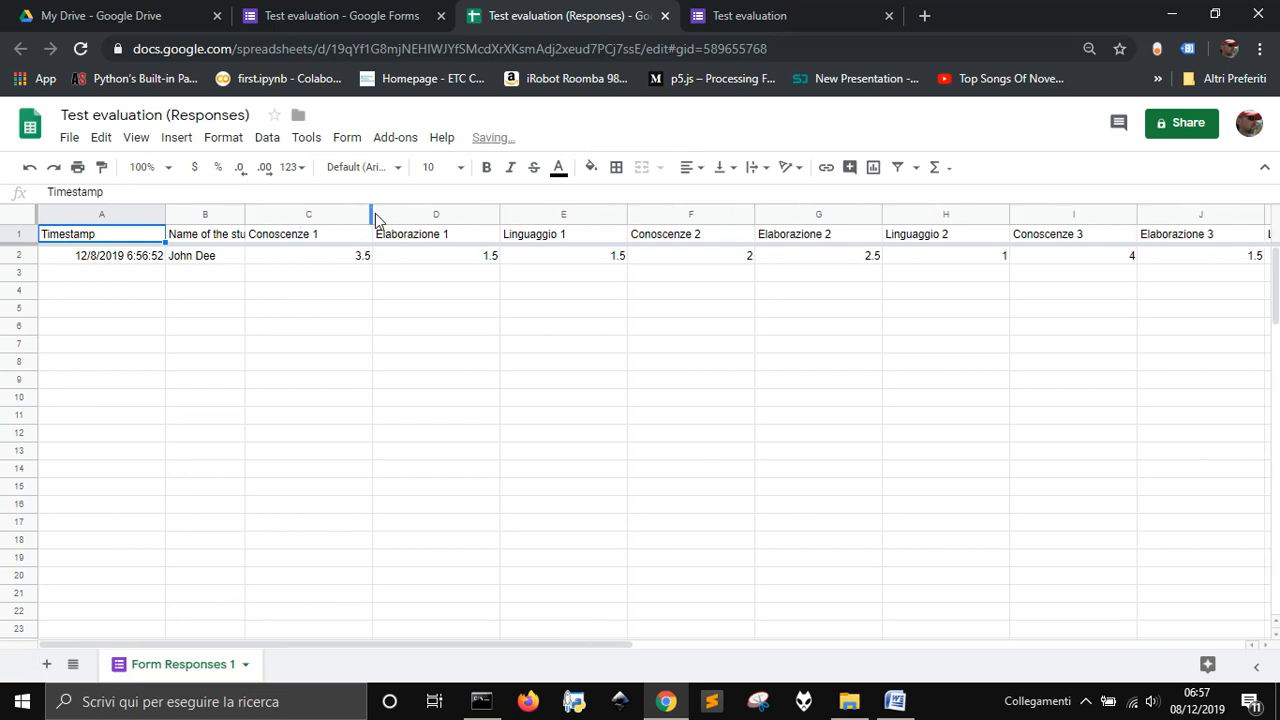
left_click_drag(372, 213, 300, 213)
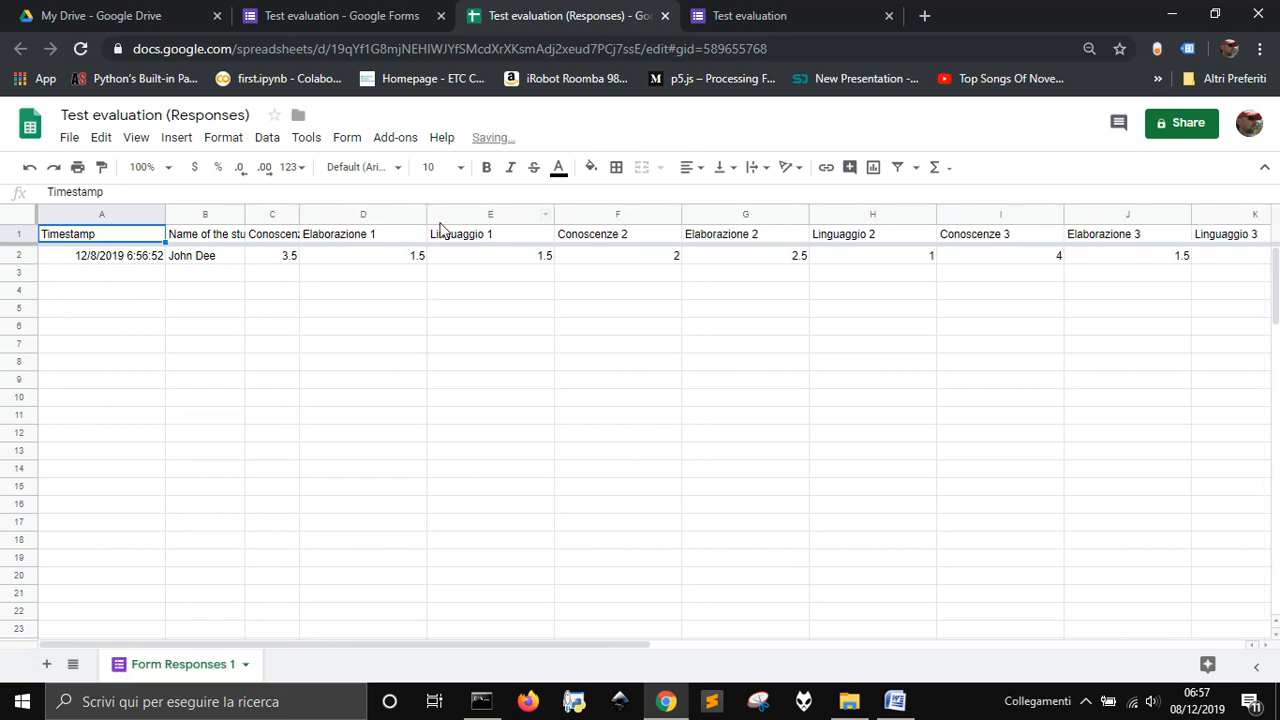
left_click_drag(428, 222, 364, 220)
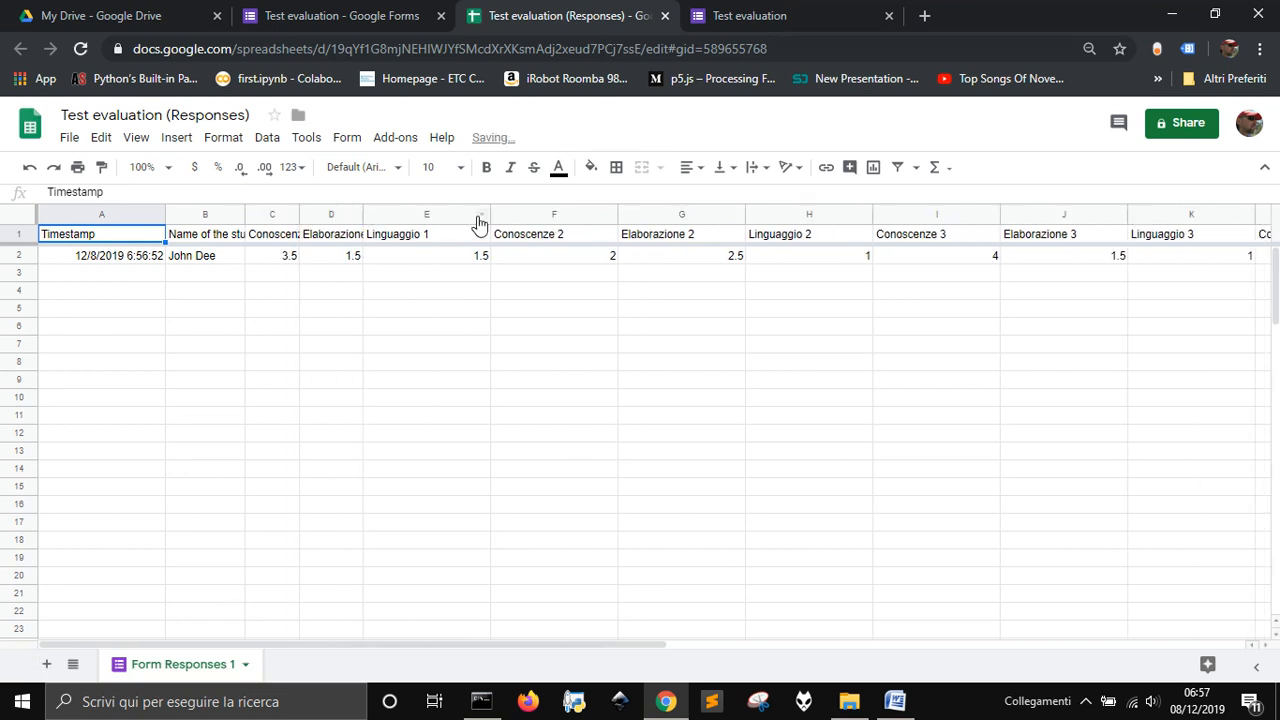
left_click_drag(462, 214, 1048, 217)
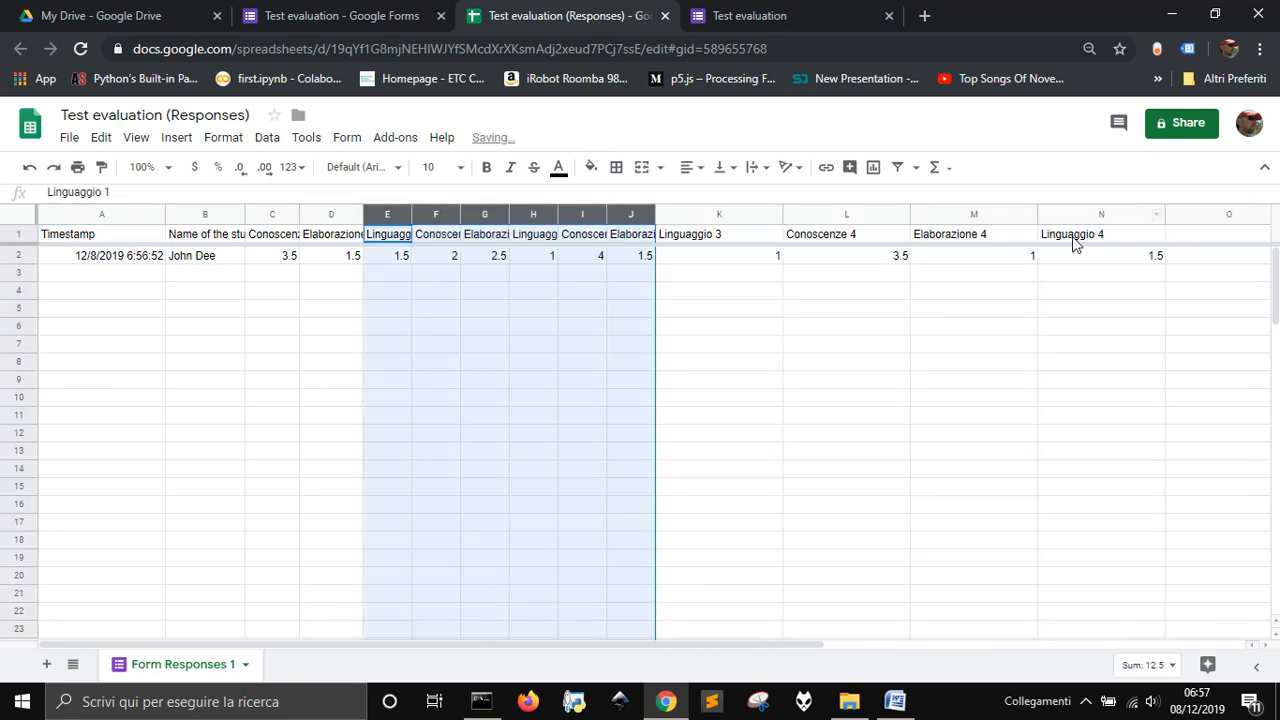
left_click_drag(1126, 218, 764, 228)
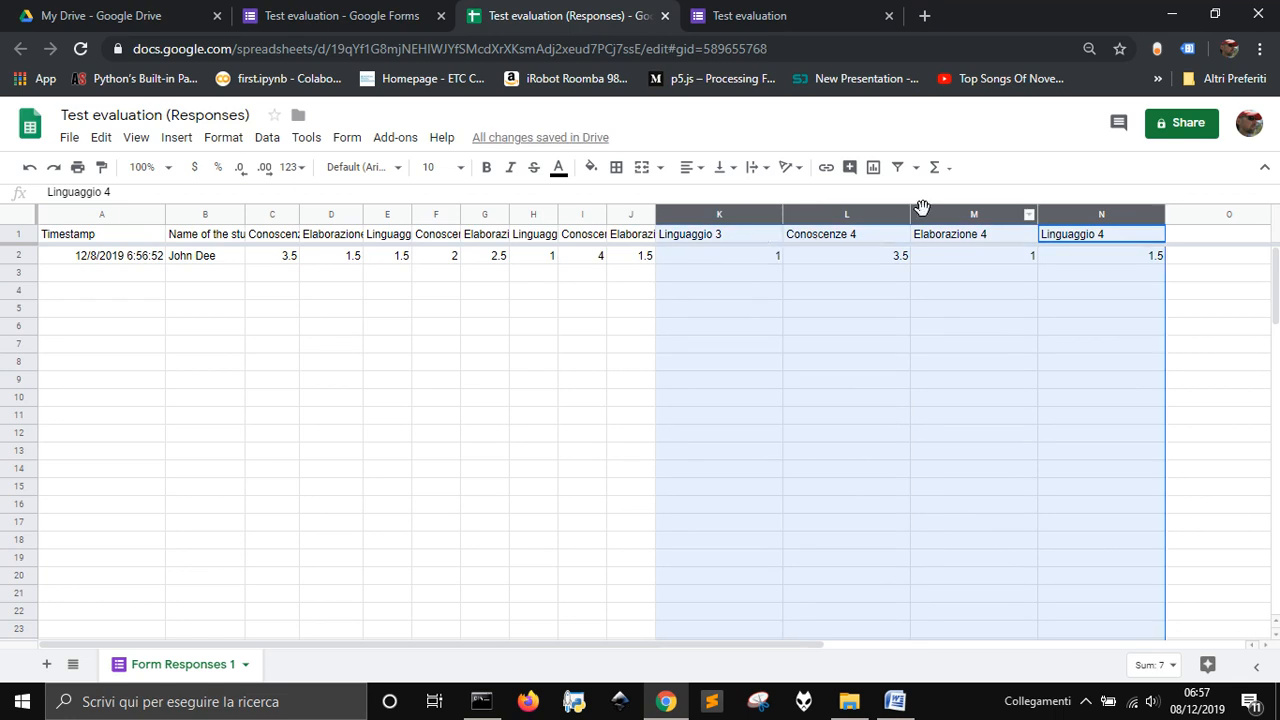
left_click_drag(902, 216, 848, 218)
left_click_drag(731, 215, 714, 219)
left_click(903, 258)
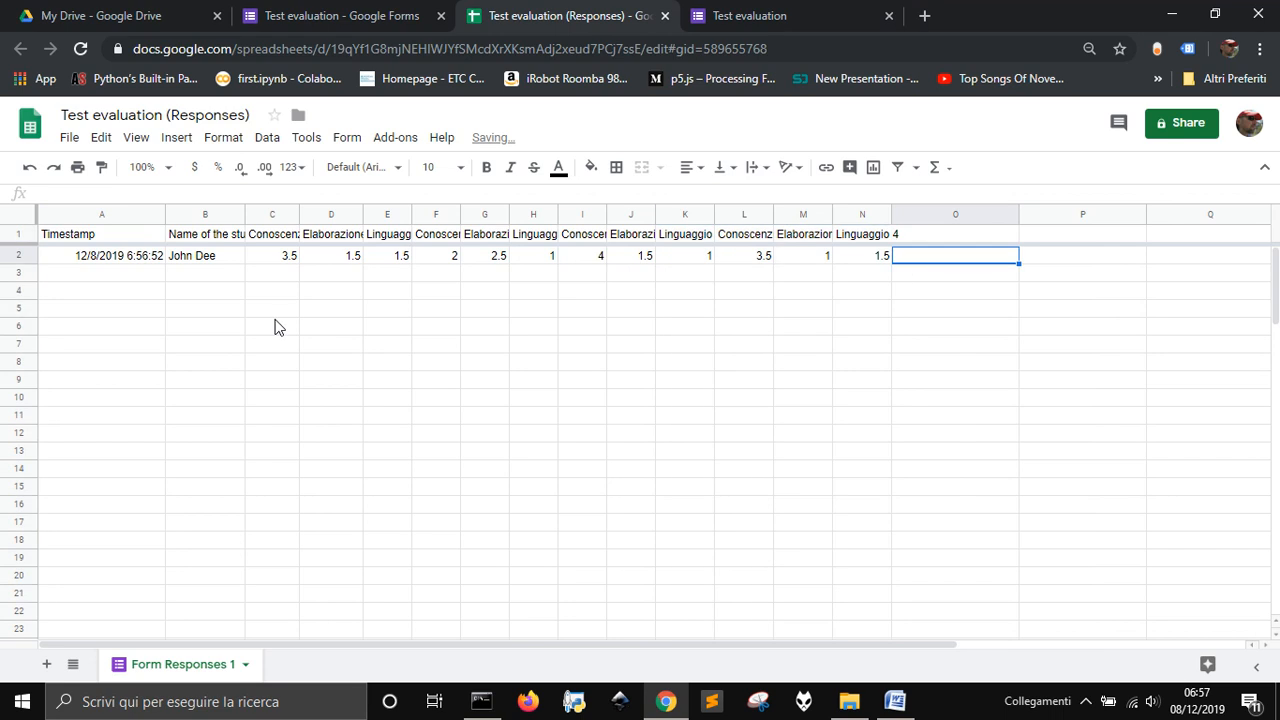
left_click(279, 258)
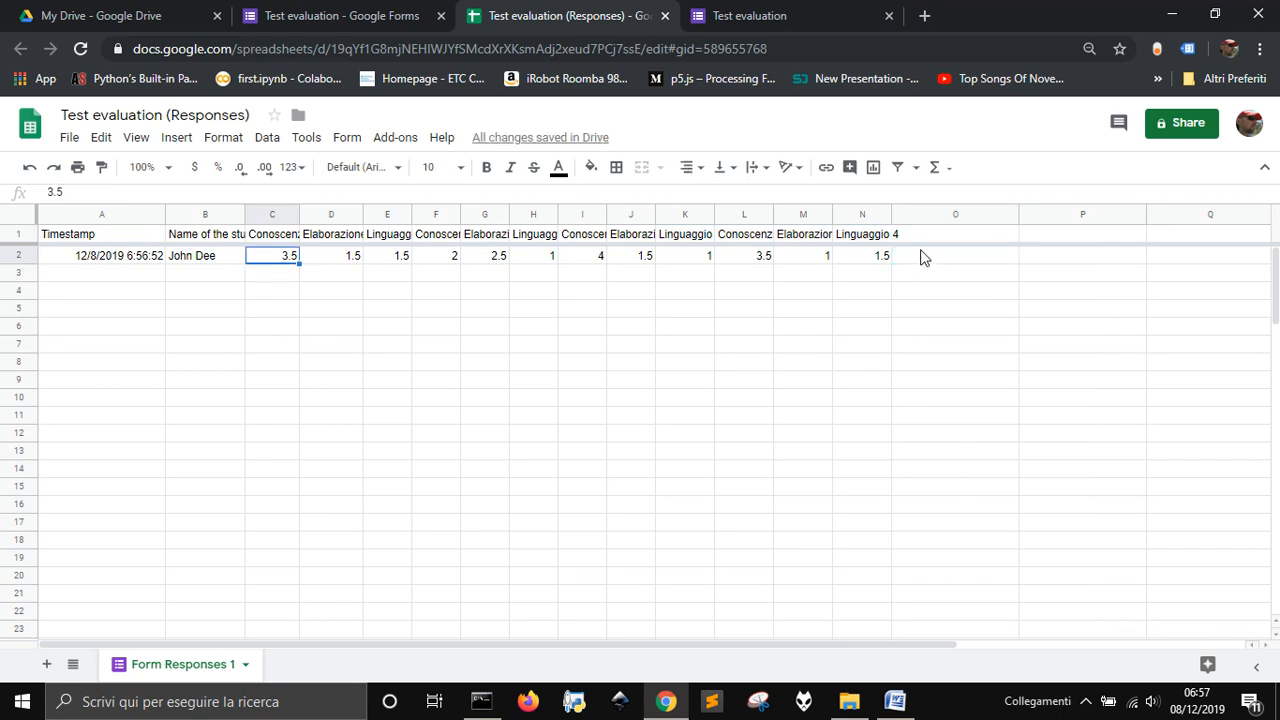
Step: Widen column N slightly to fit its heading, and enter the heading "Totale" in cell O1
left_click(895, 237)
left_click_drag(891, 214, 903, 214)
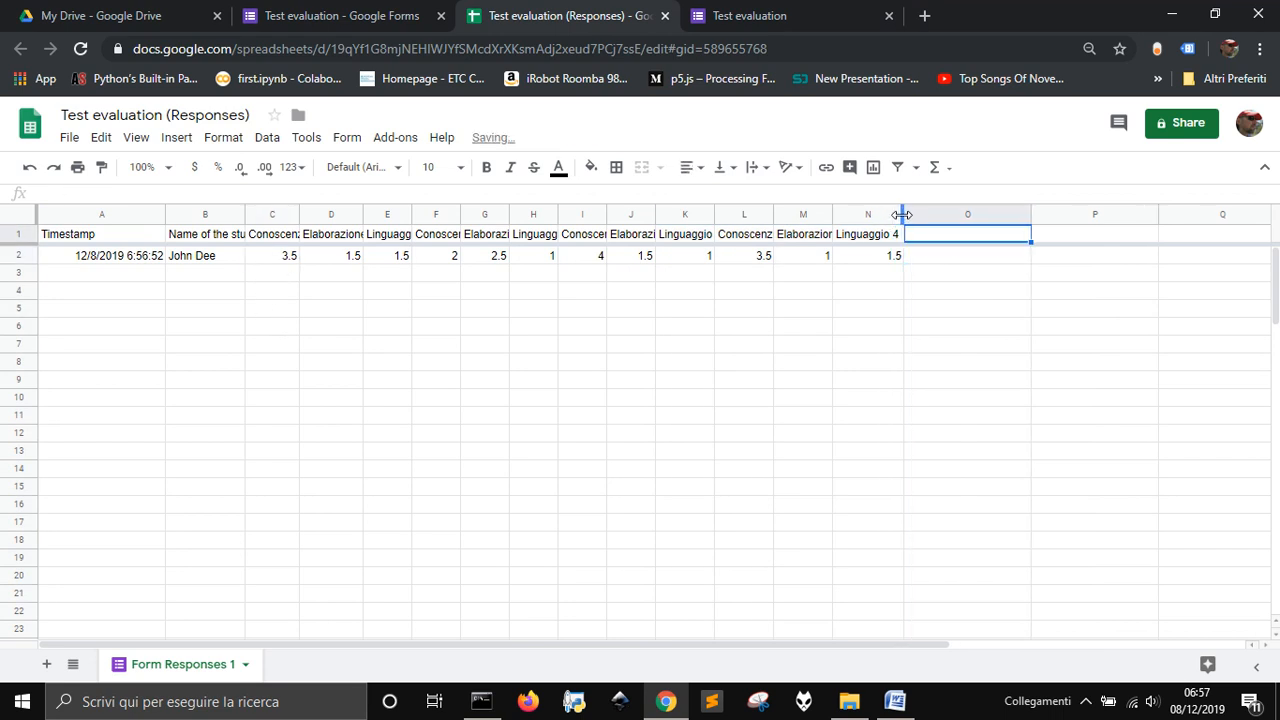
type("Totale")
key("Return")
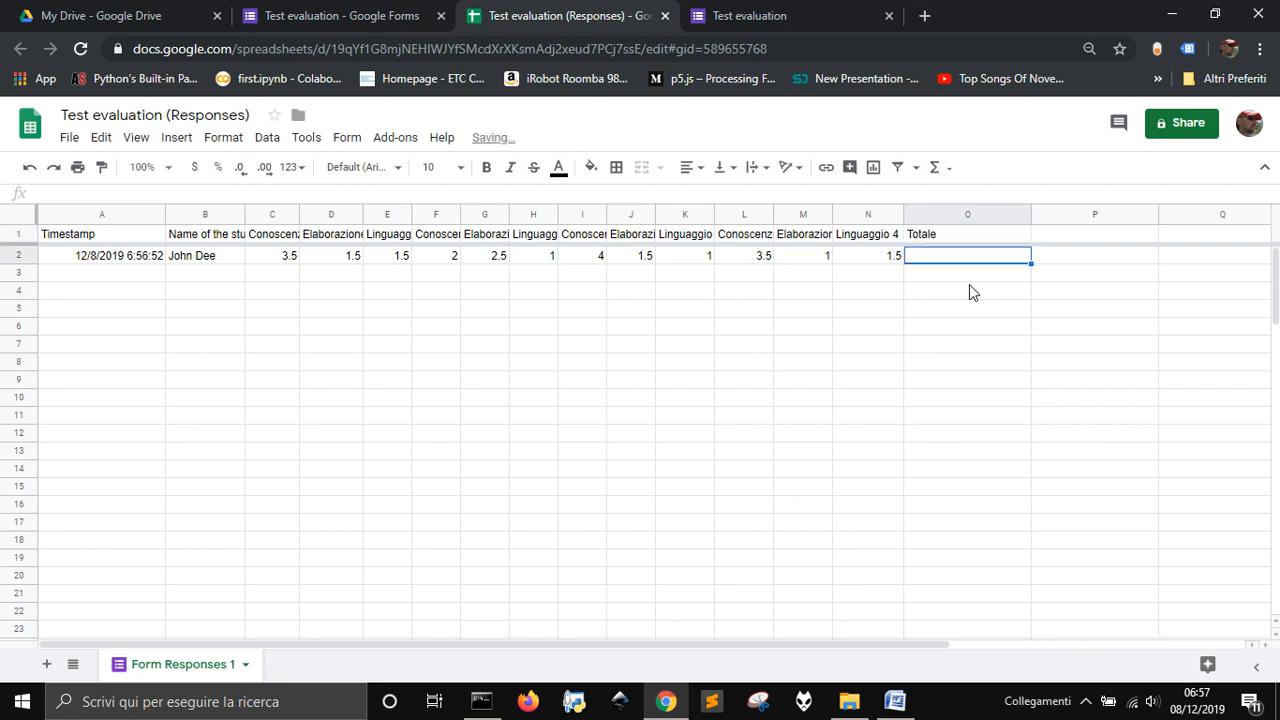
Step: Enter a SUM formula in cell O2 that totals the student's scores in C2:N2
type("=su")
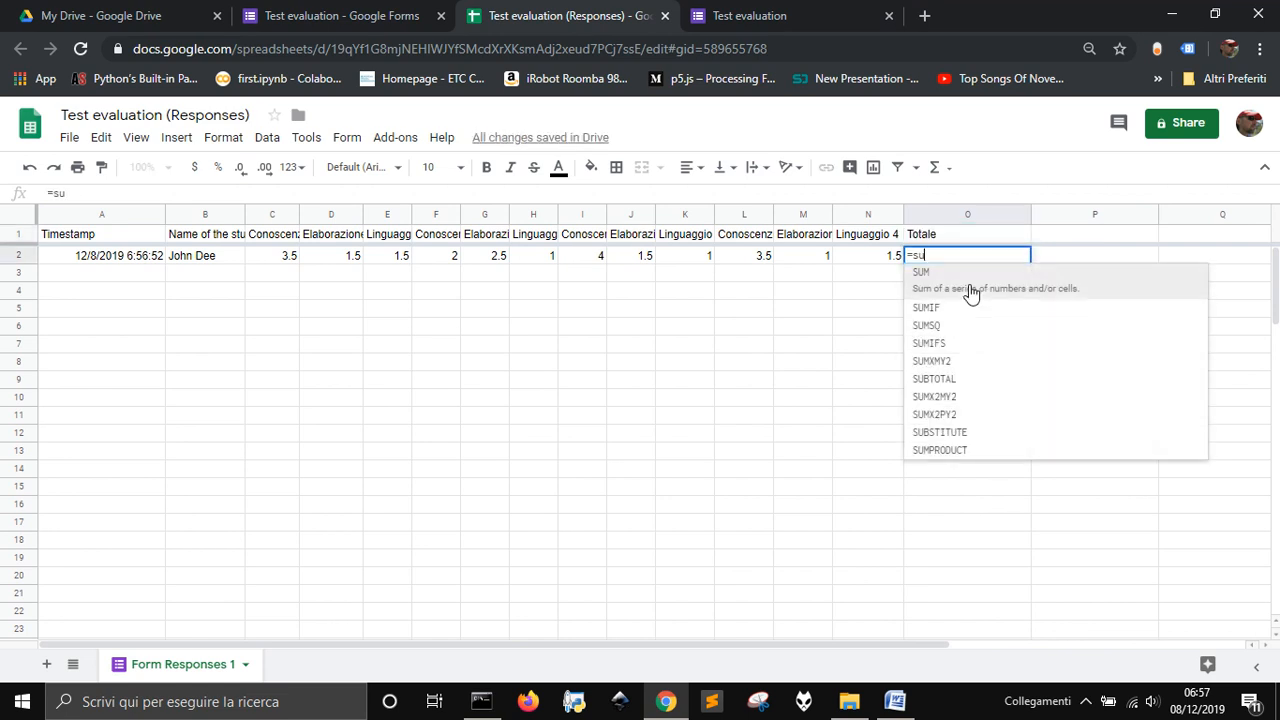
type("m(")
key("Left")
key("shift+Left")
key("shift+Left")
key("shift+Left")
key("shift+Left")
key("shift+Left")
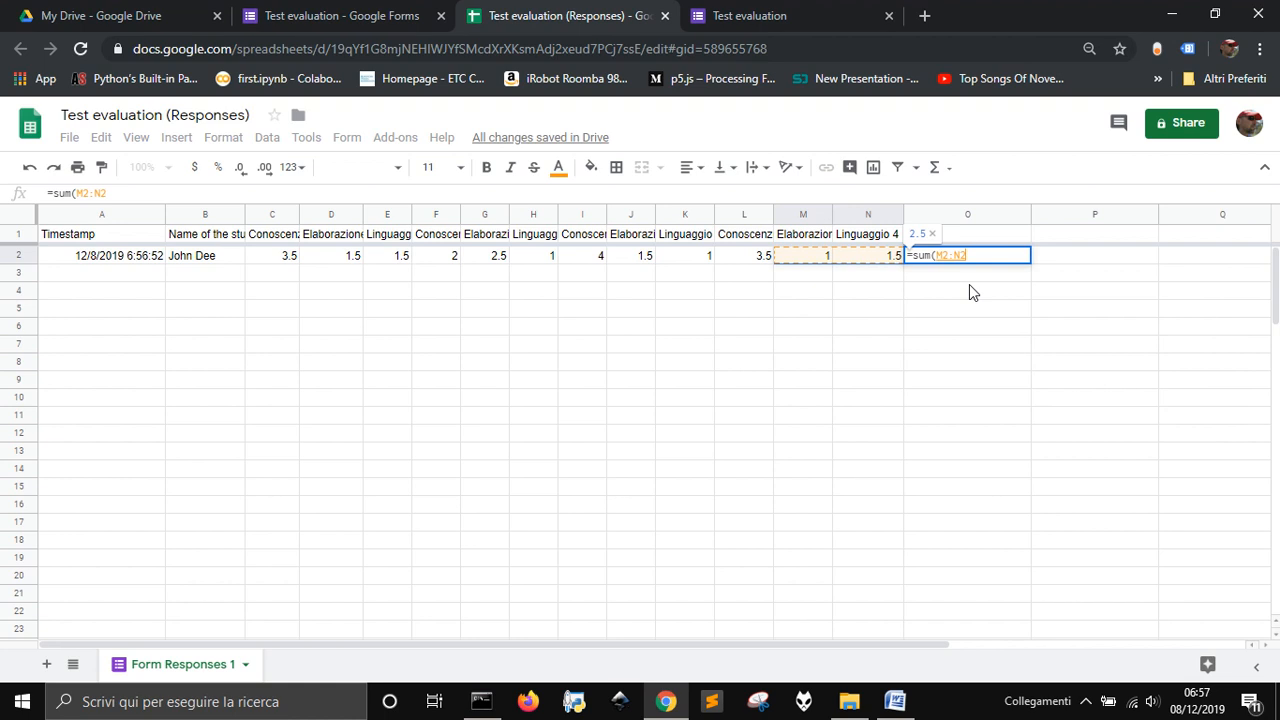
key("shift+Left")
key("shift+Left")
key("shift+Left")
key("shift+Left")
key("shift+Left")
key("shift+Left")
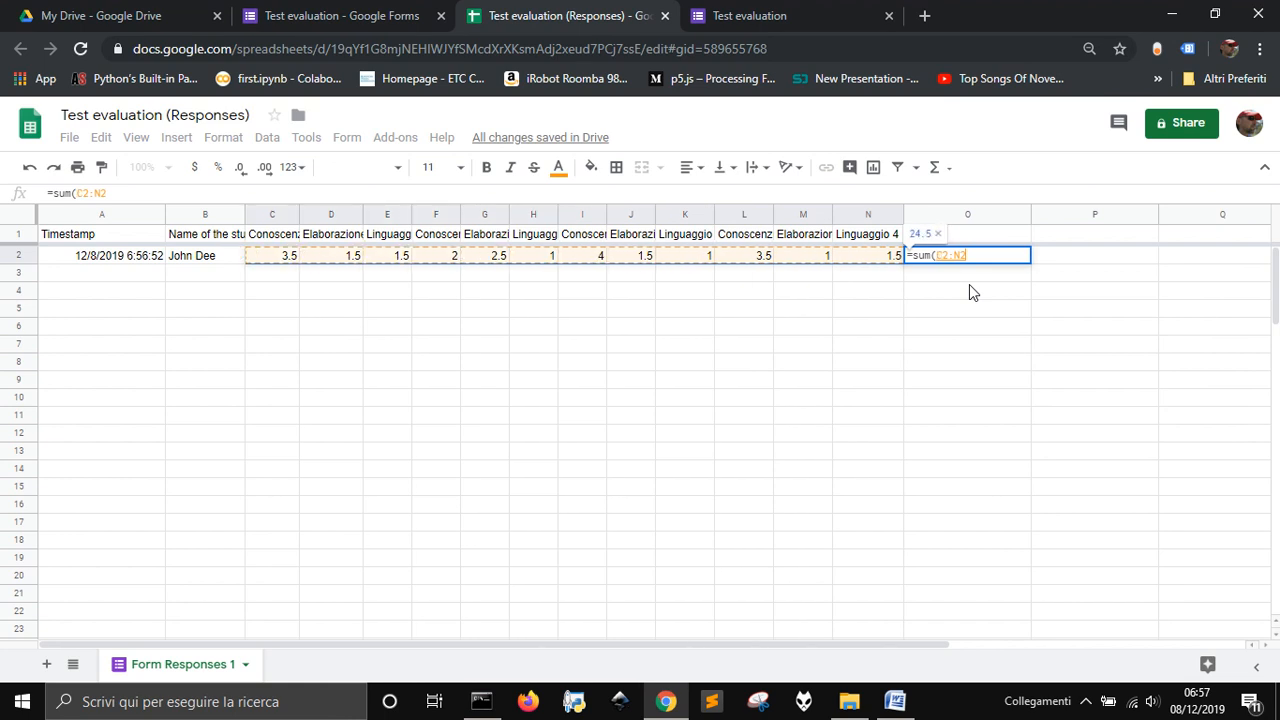
key("Return")
key("Up")
key("Right")
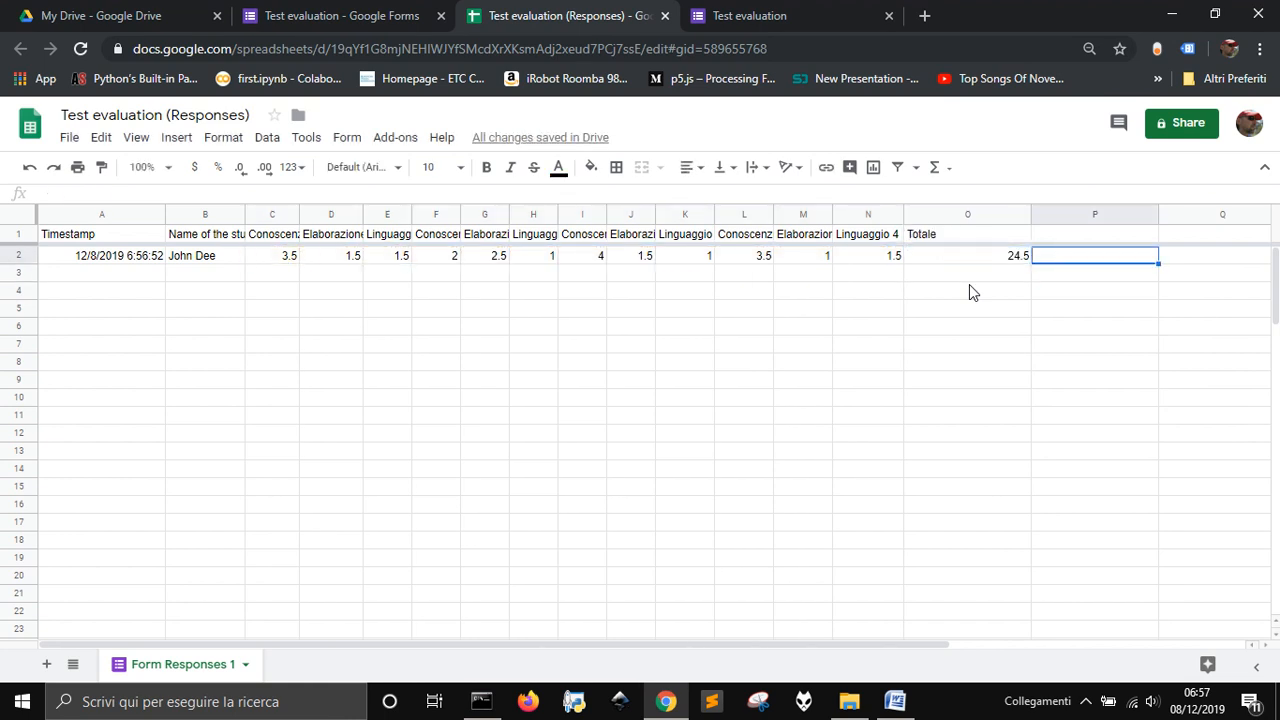
Step: Enter a formula in cell P2 that divides the total in O2 by 40 and multiplies it by 10
type("=")
key("Left")
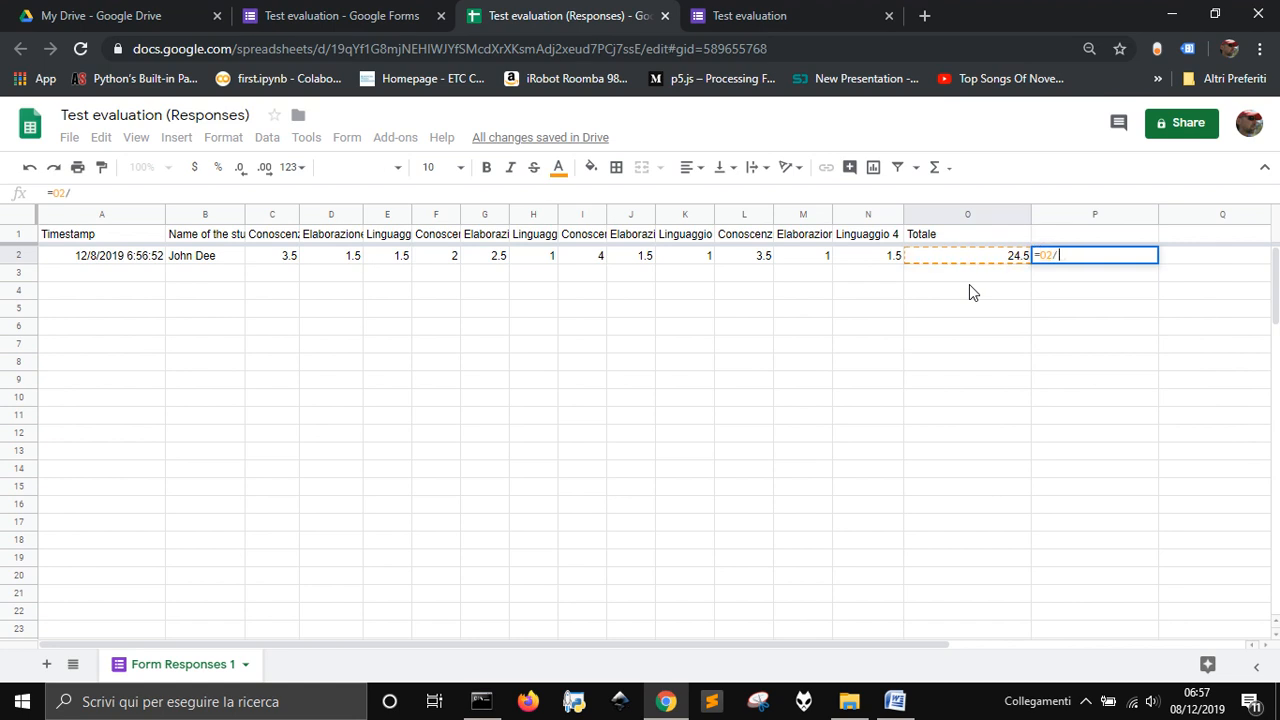
type("/40*10")
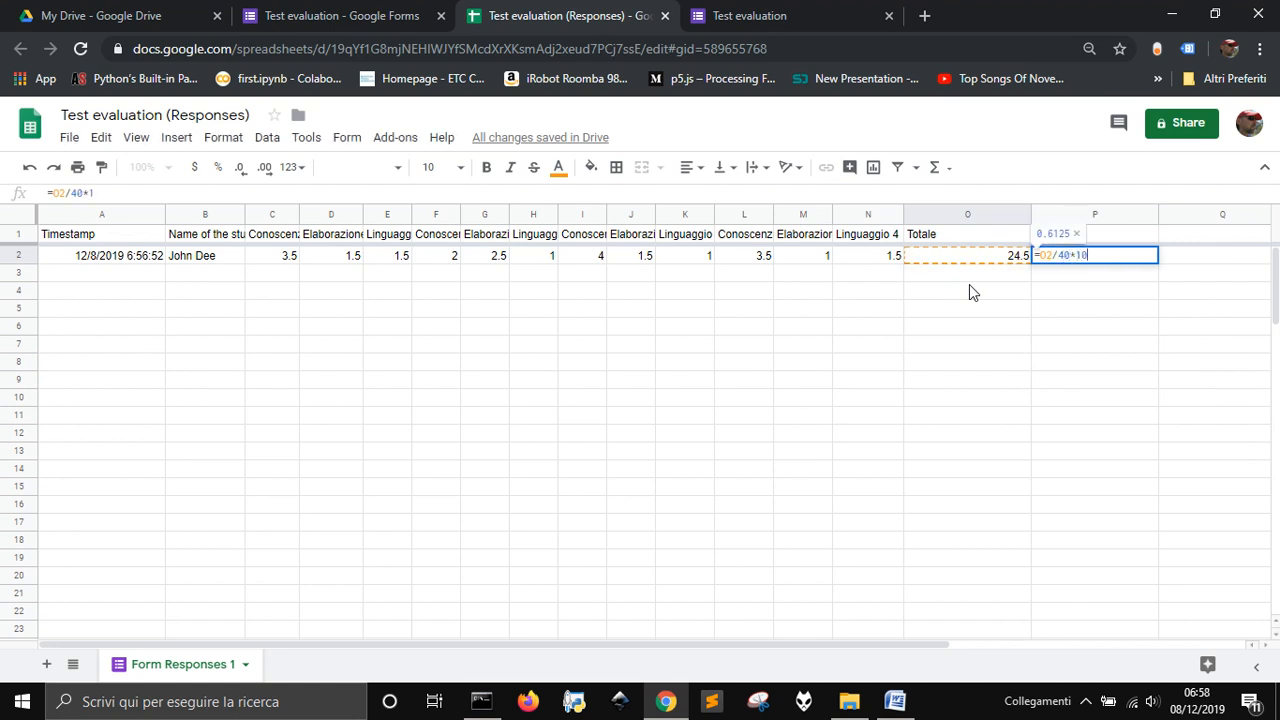
key("Return")
Step: Wrap the P2 formula in ROUND with 1 decimal place, making it =round(O2/40*10,1)
key("Up")
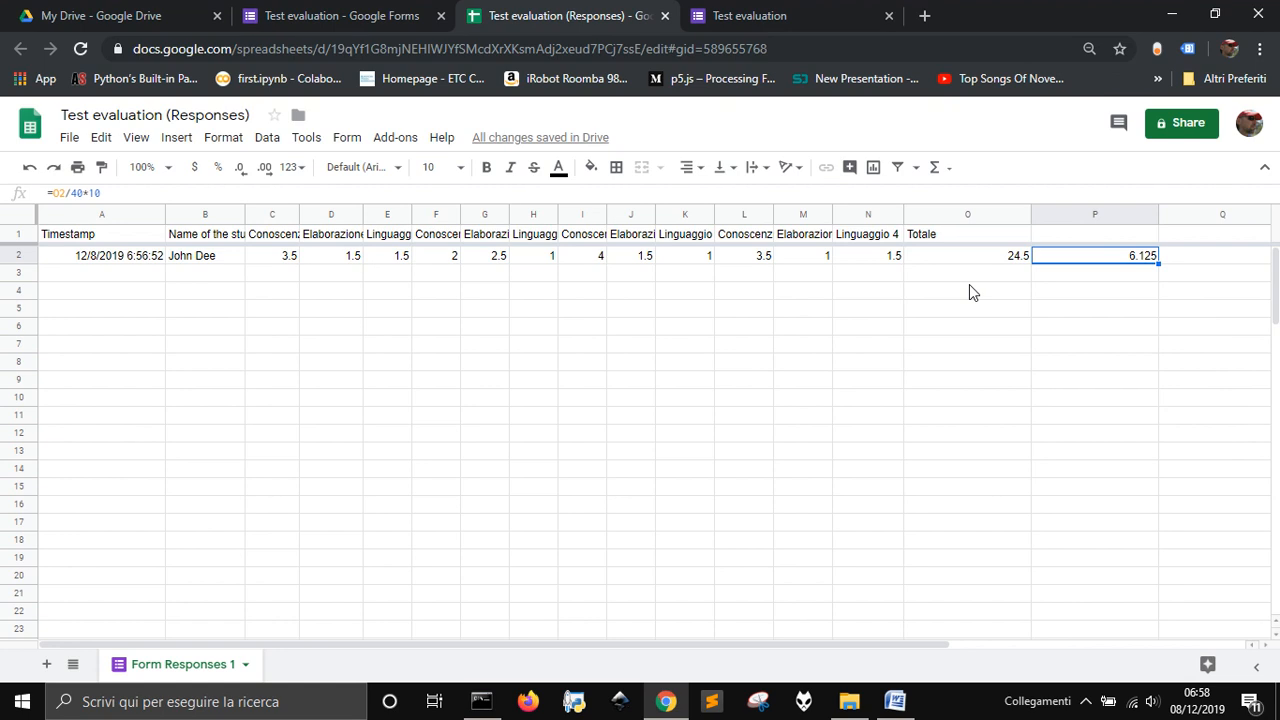
key("Return")
key("Left")
key("Left")
key("Left")
key("Left")
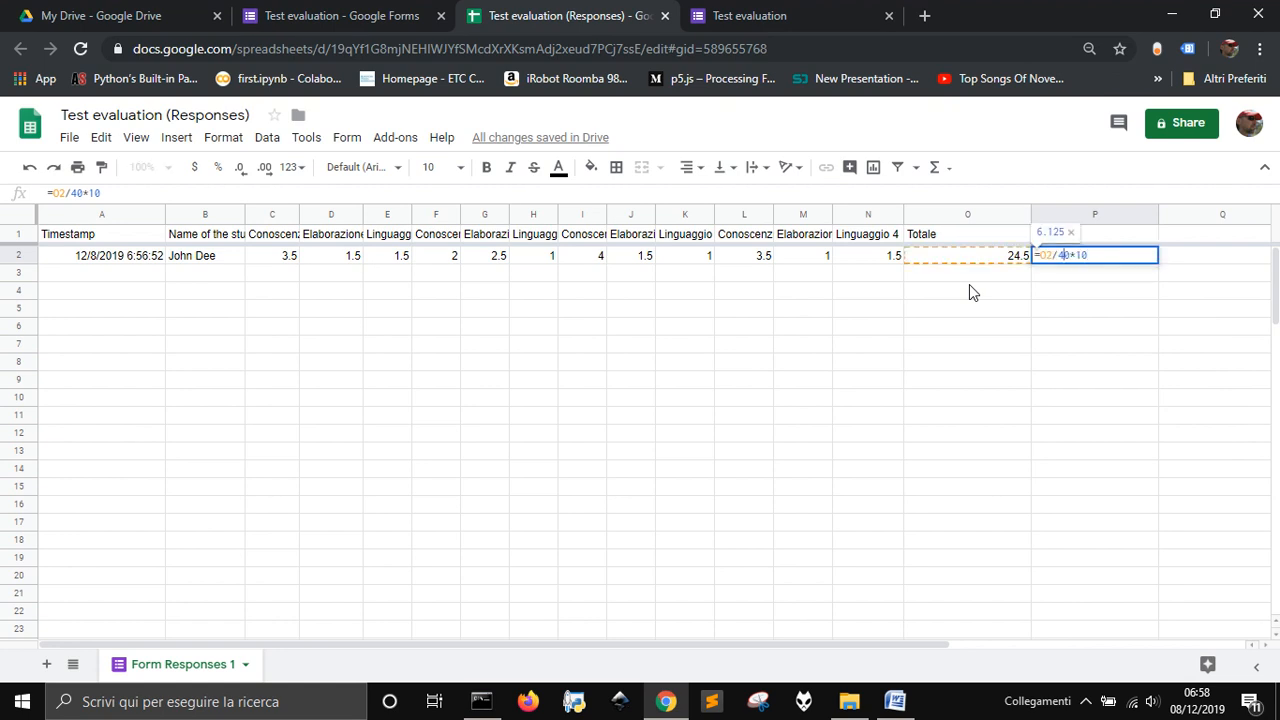
key("Left")
key("Left")
key("Left")
key("Left")
type("round/")
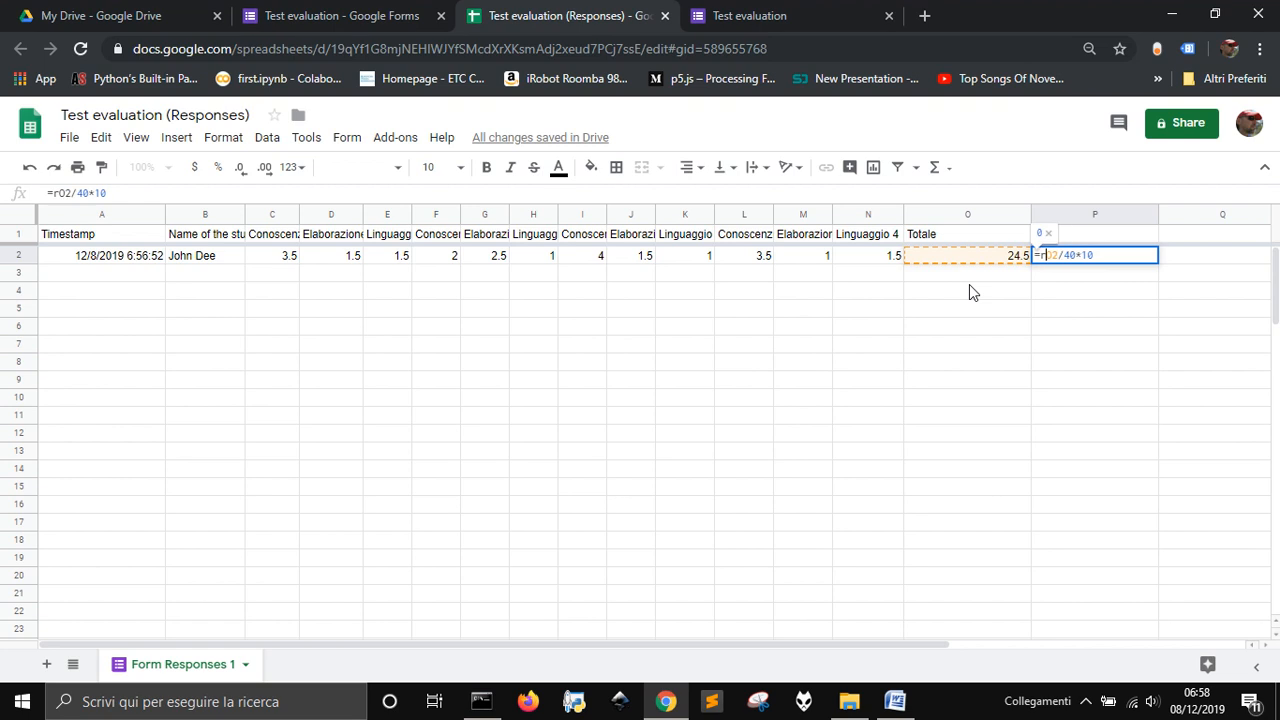
key("BackSpace")
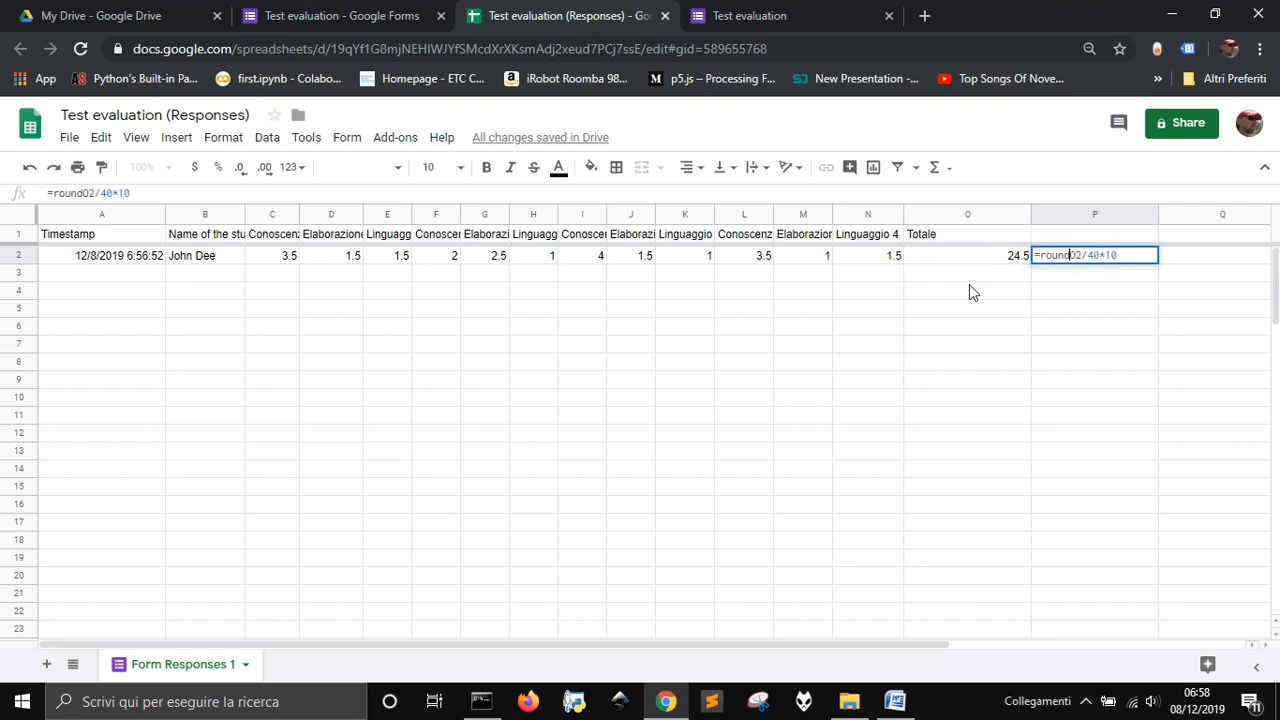
type("(")
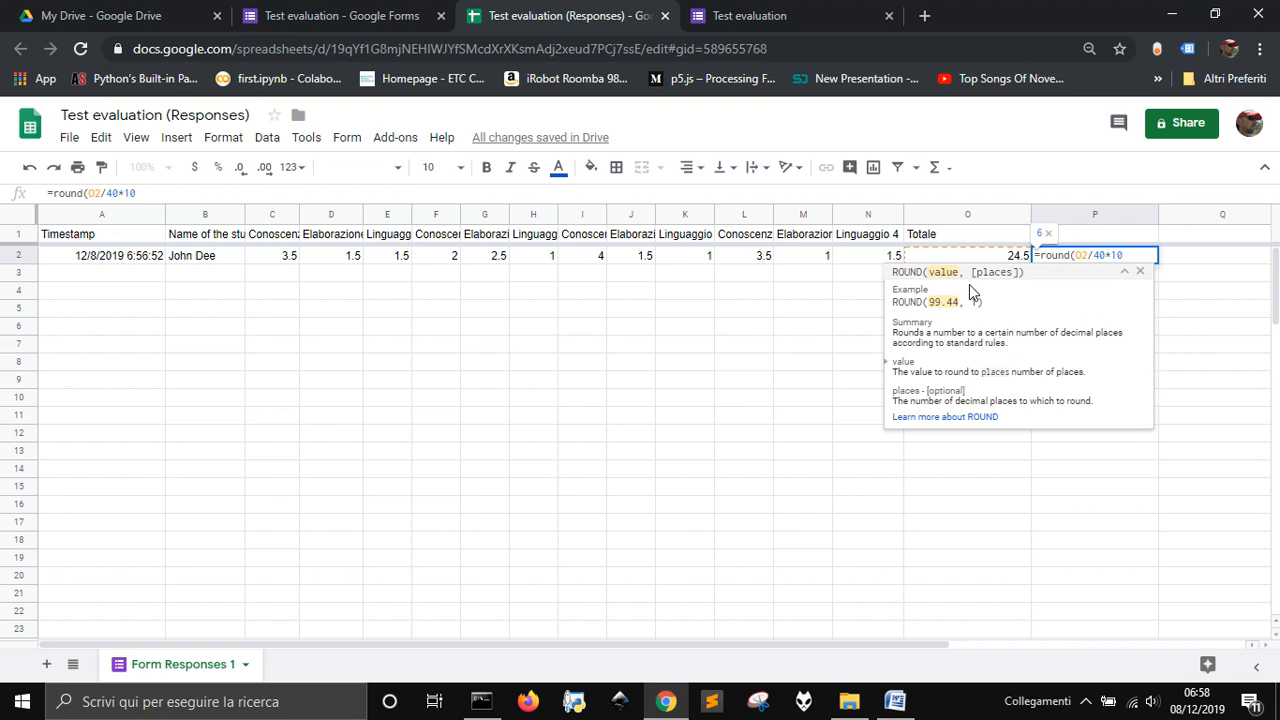
type(",1)")
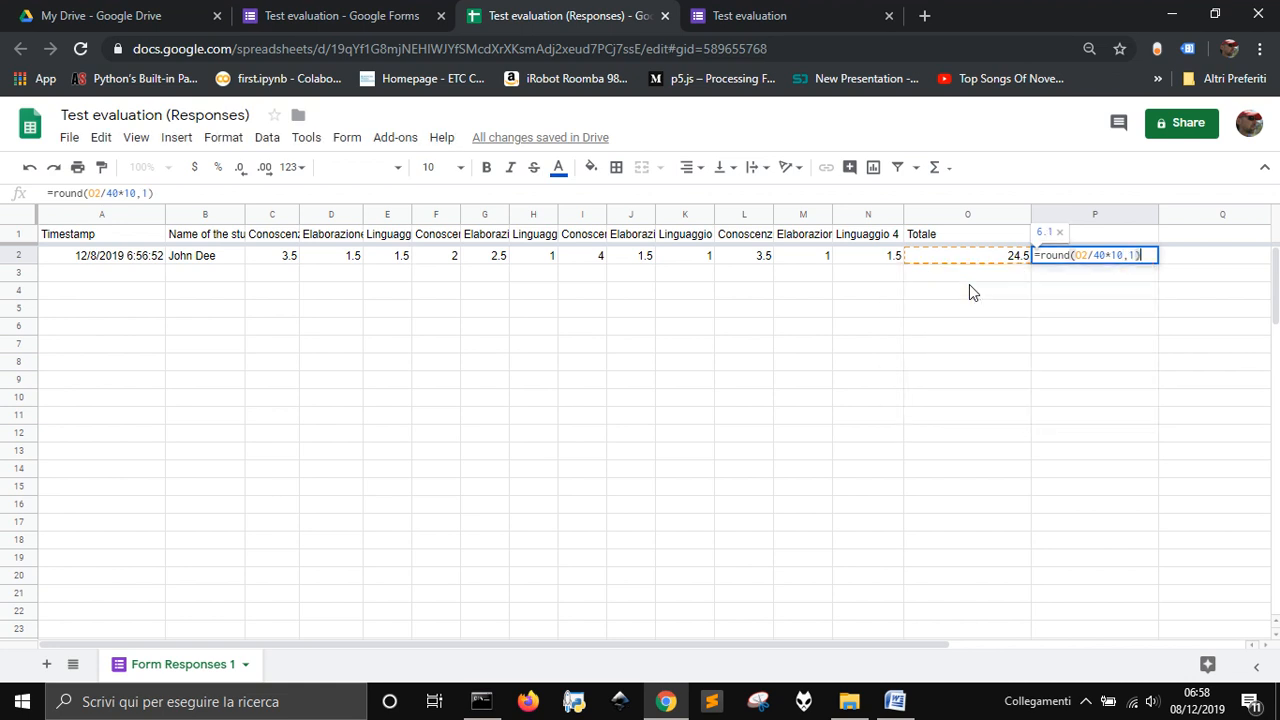
key("Return")
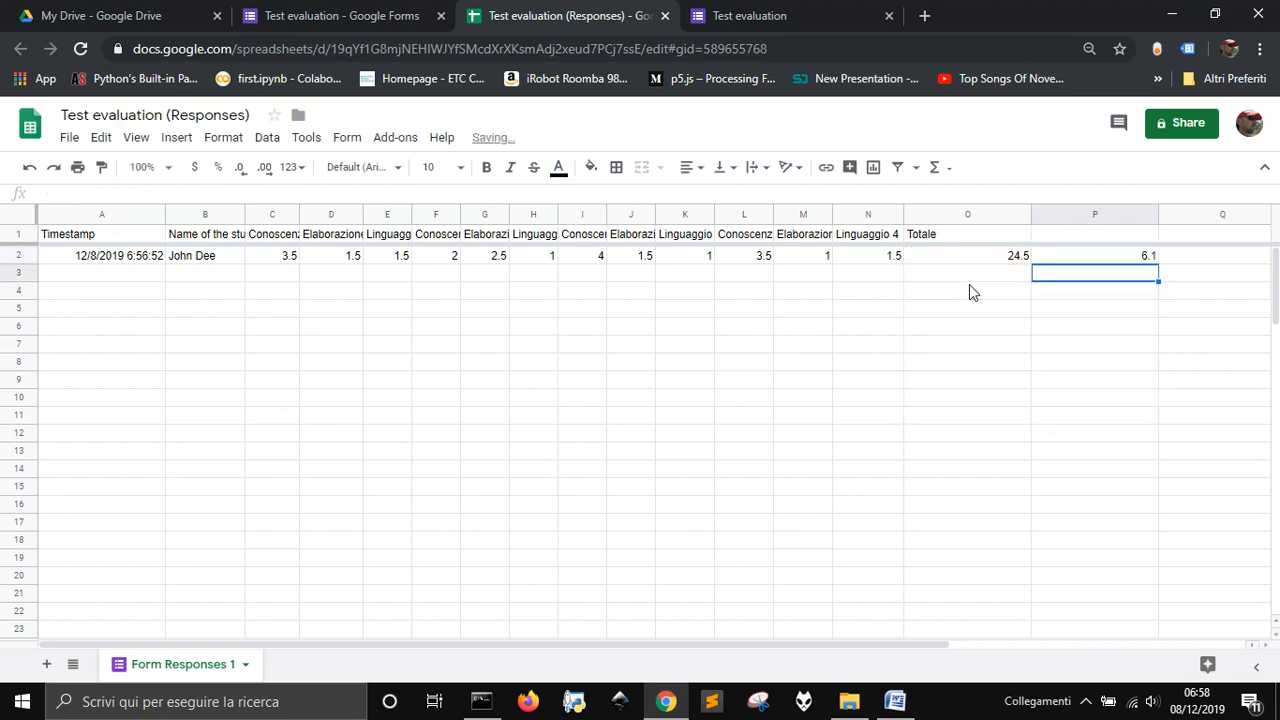
Step: Open the help article on ROUND from the P2 formula and read its examples, syntax and related rounding functions
key("Up")
key("Return")
key("Left")
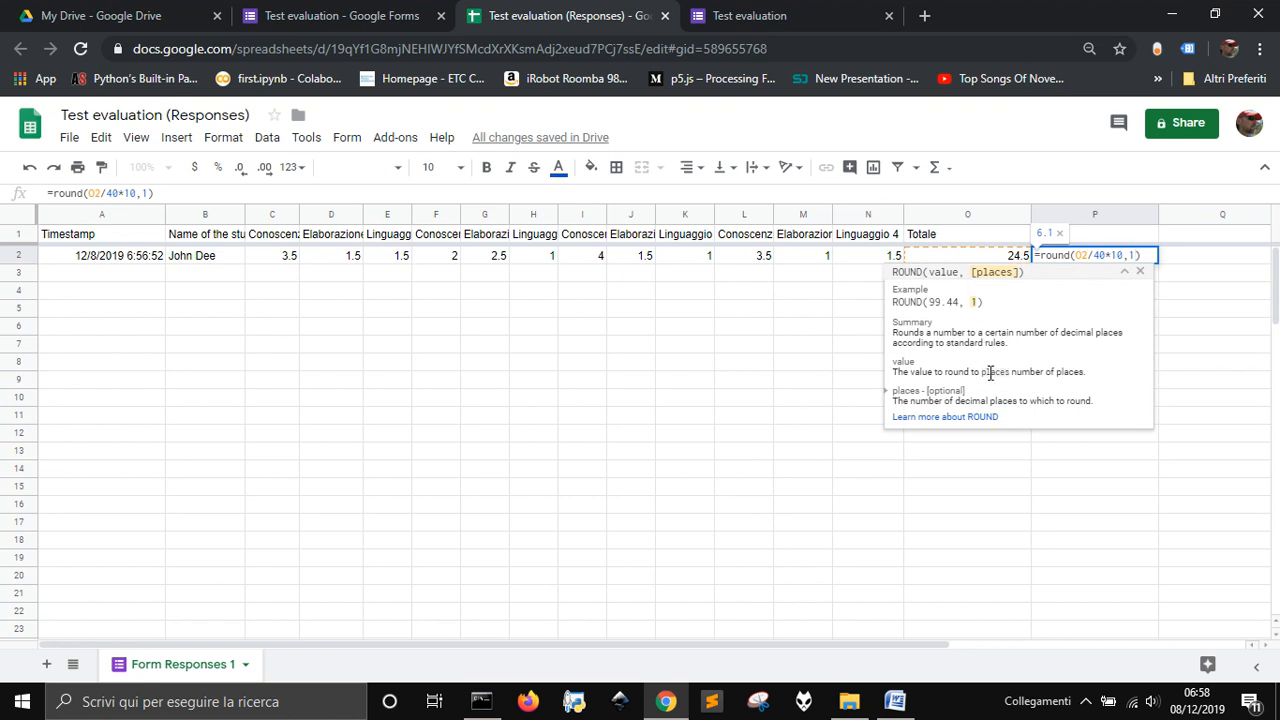
left_click(958, 418)
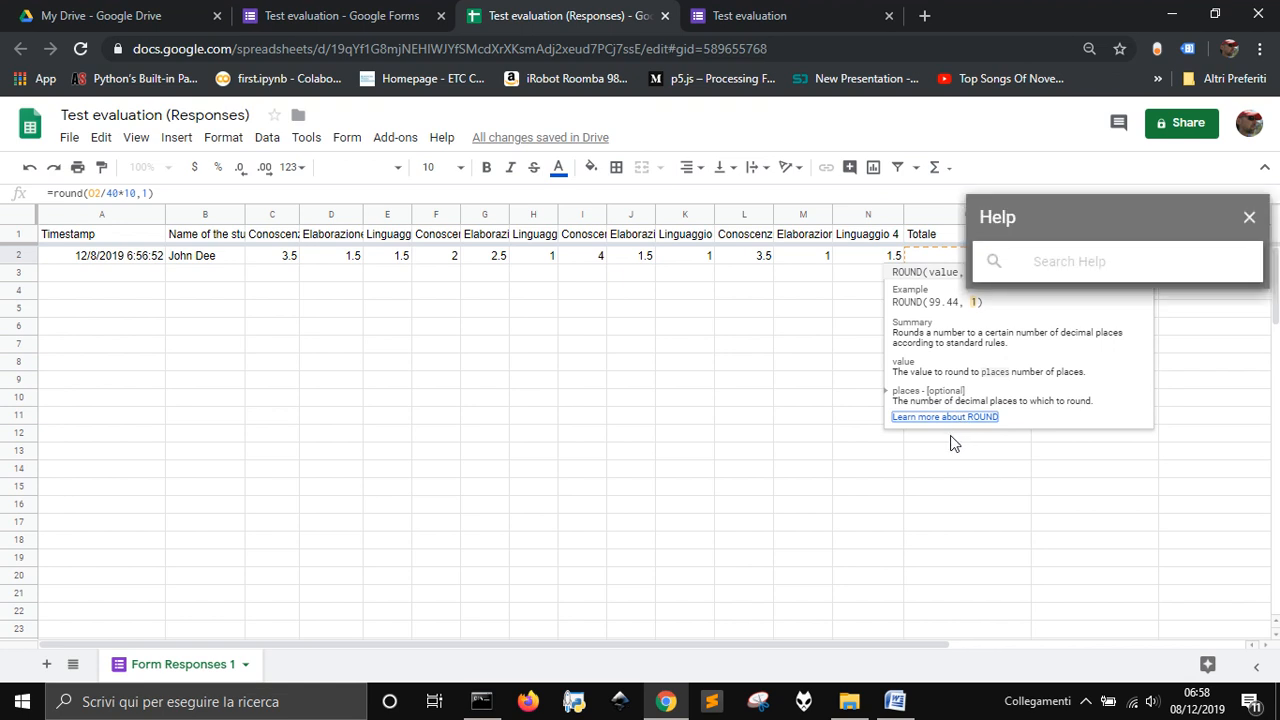
scroll(1091, 482, "down", 5)
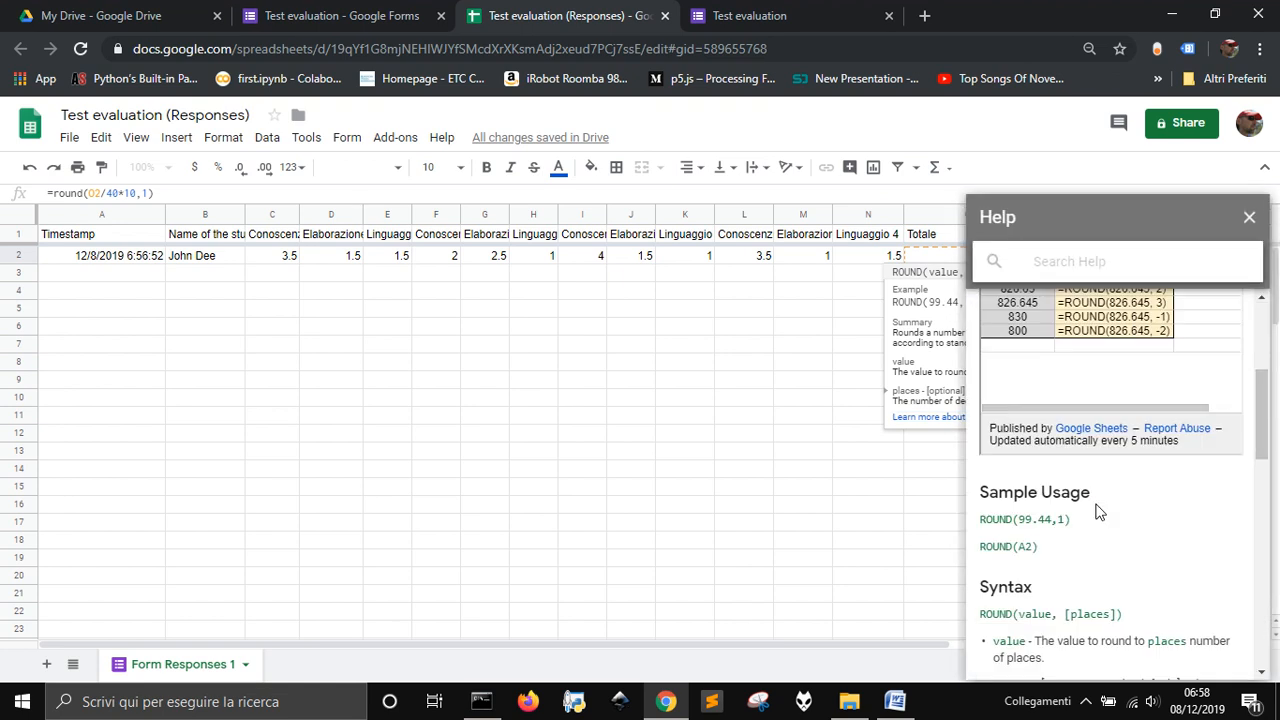
scroll(1097, 511, "up", 2)
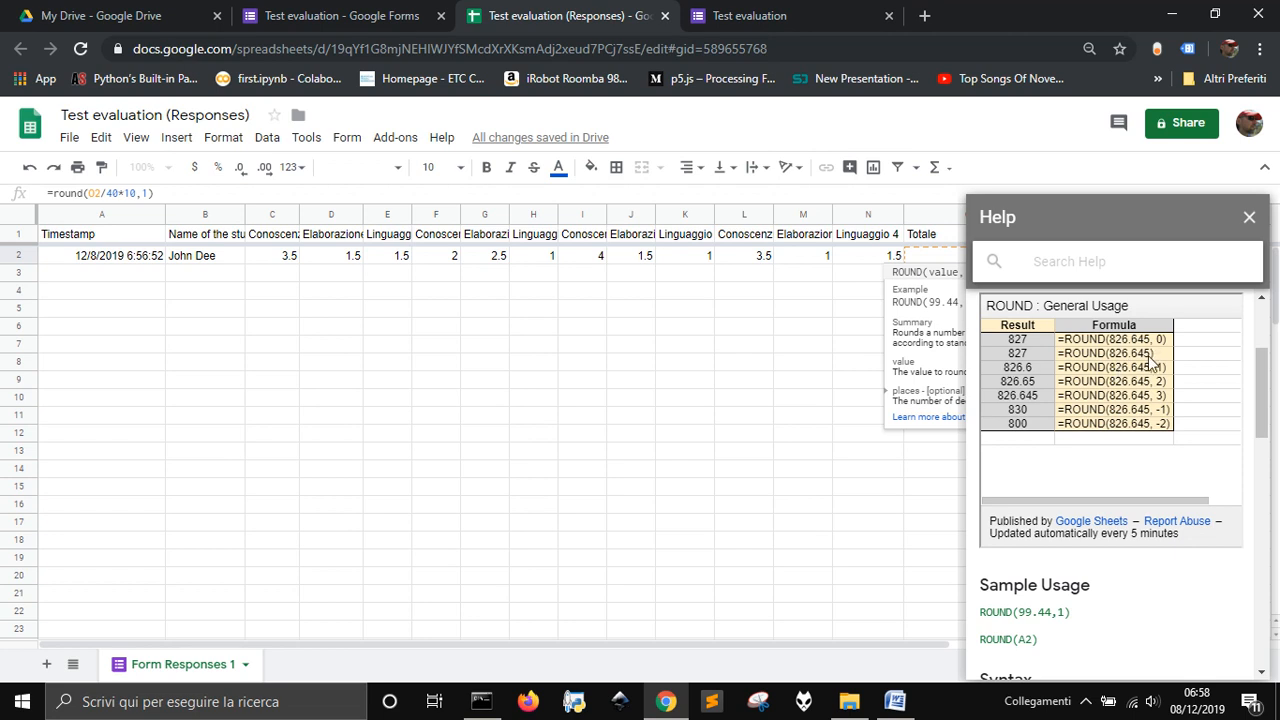
scroll(1150, 360, "down", 3)
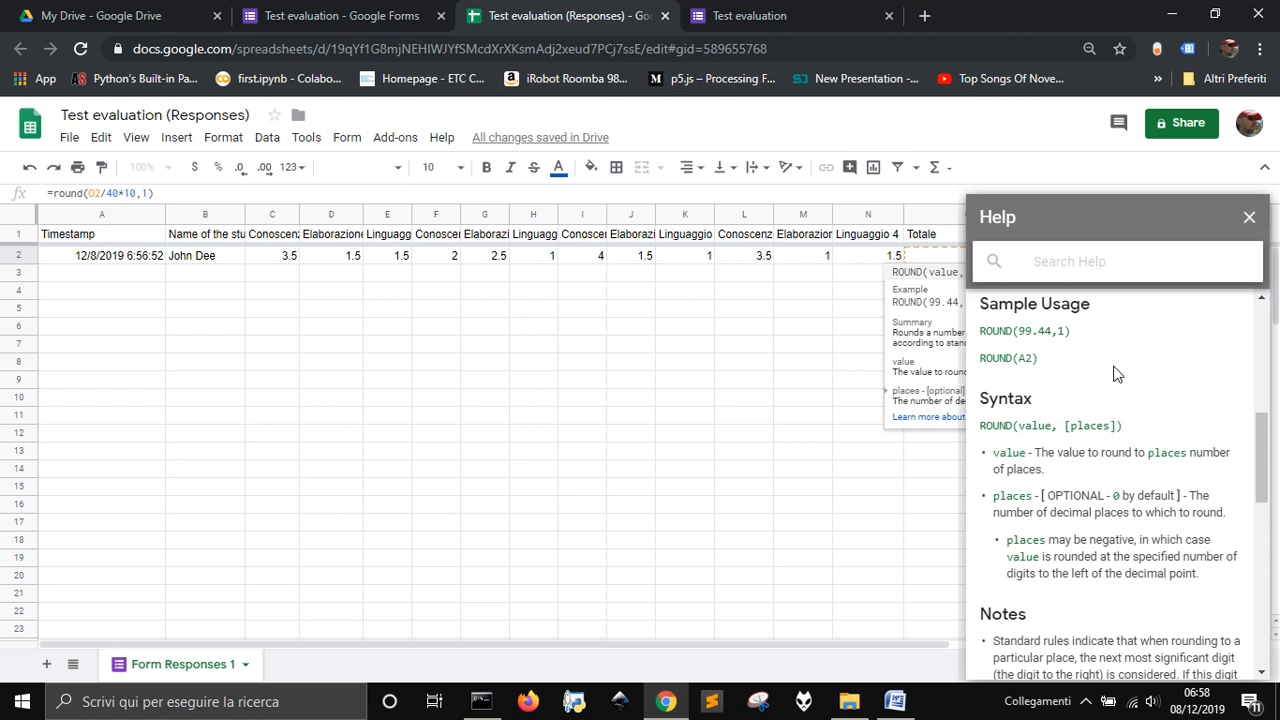
scroll(1077, 447, "down", 5)
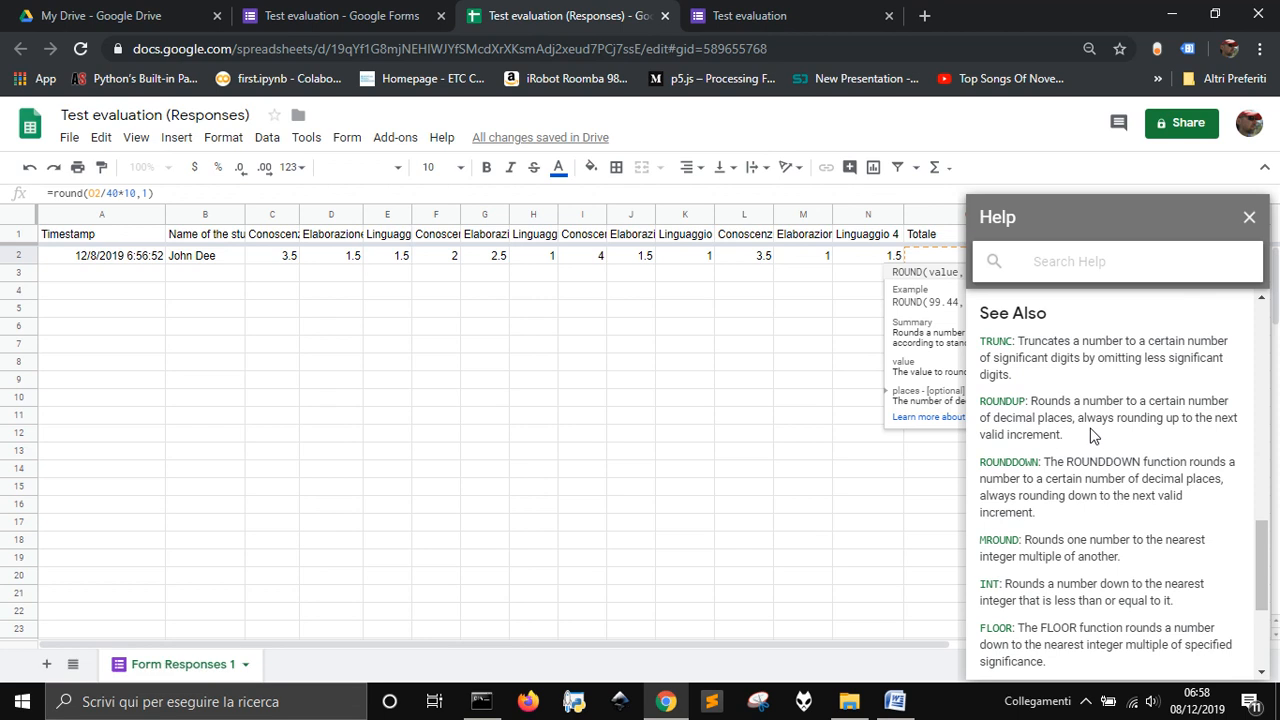
scroll(1080, 447, "down", 4)
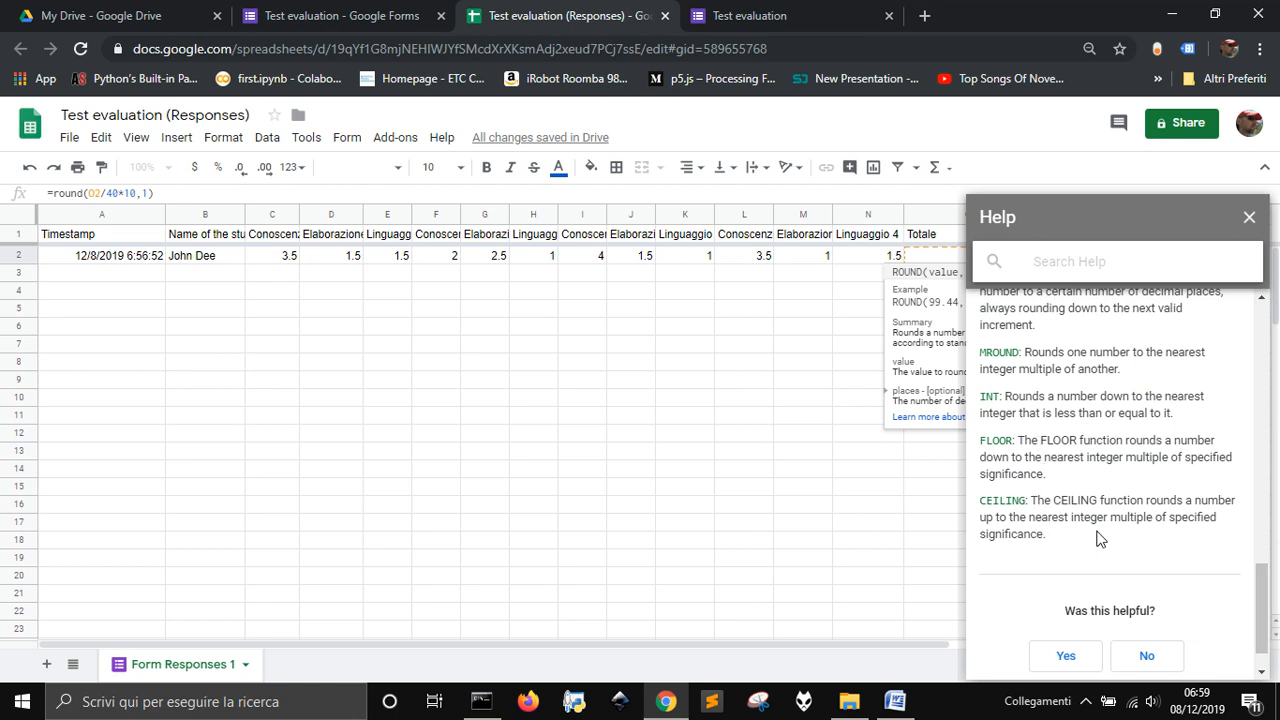
scroll(1101, 543, "up", 1)
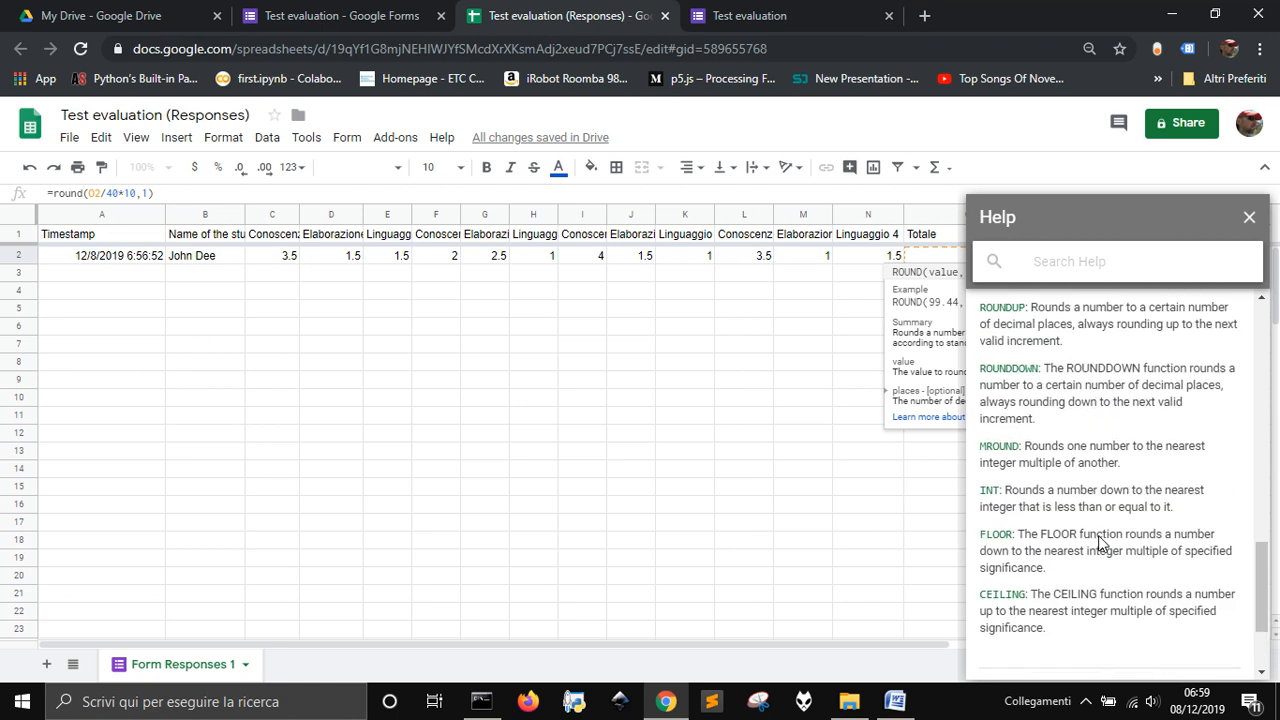
Step: Read the CEILING function's help article for its sample usage and syntax, and close the help and the formula editing
left_click(990, 594)
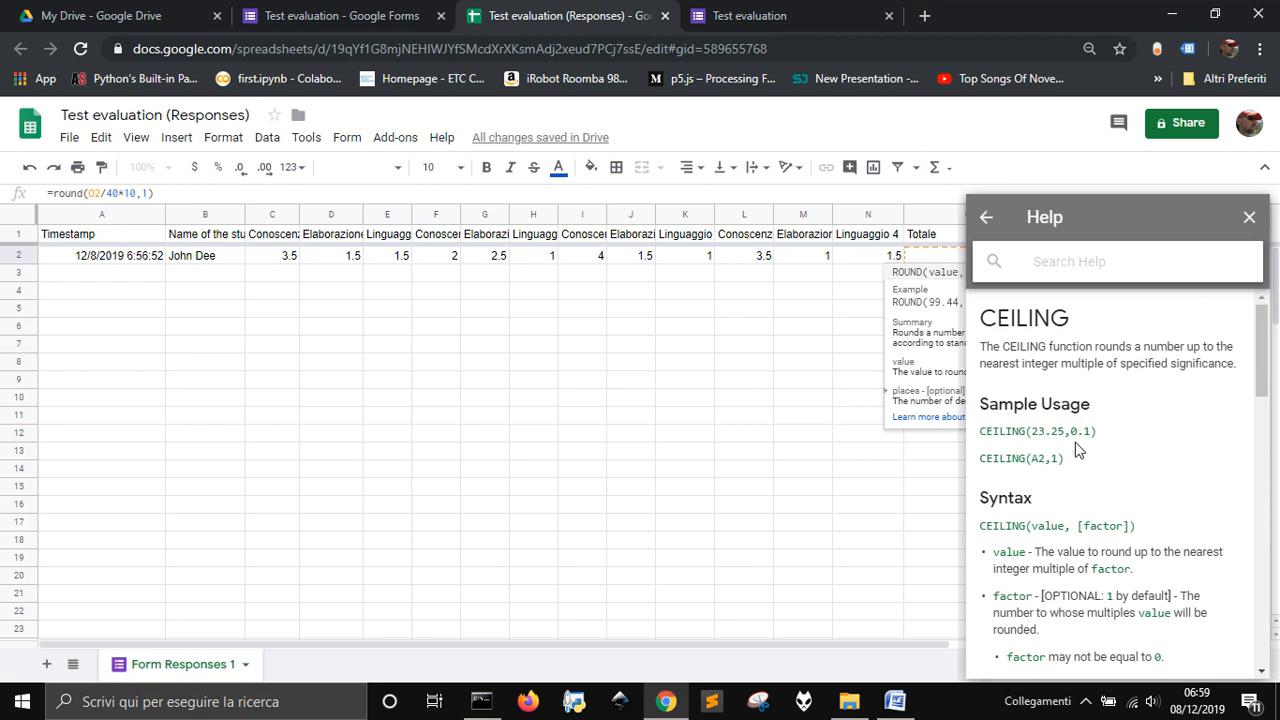
scroll(1071, 495, "down", 1)
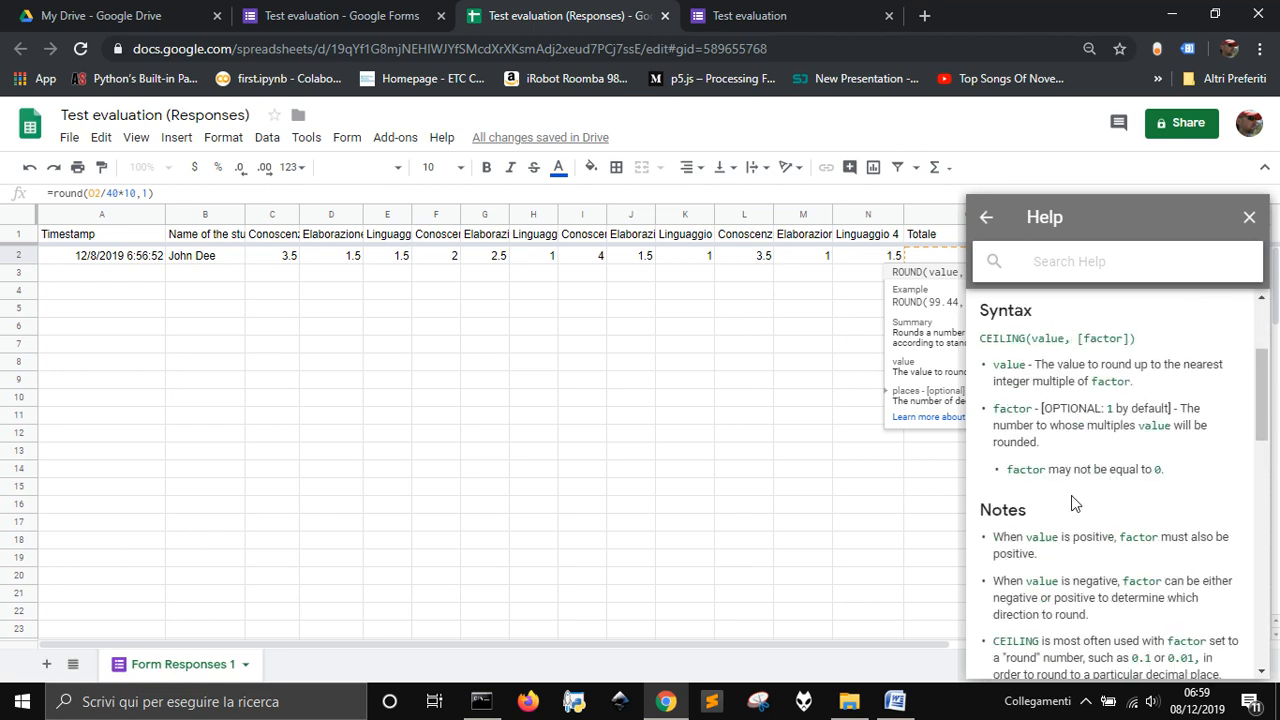
scroll(1072, 493, "up", 2)
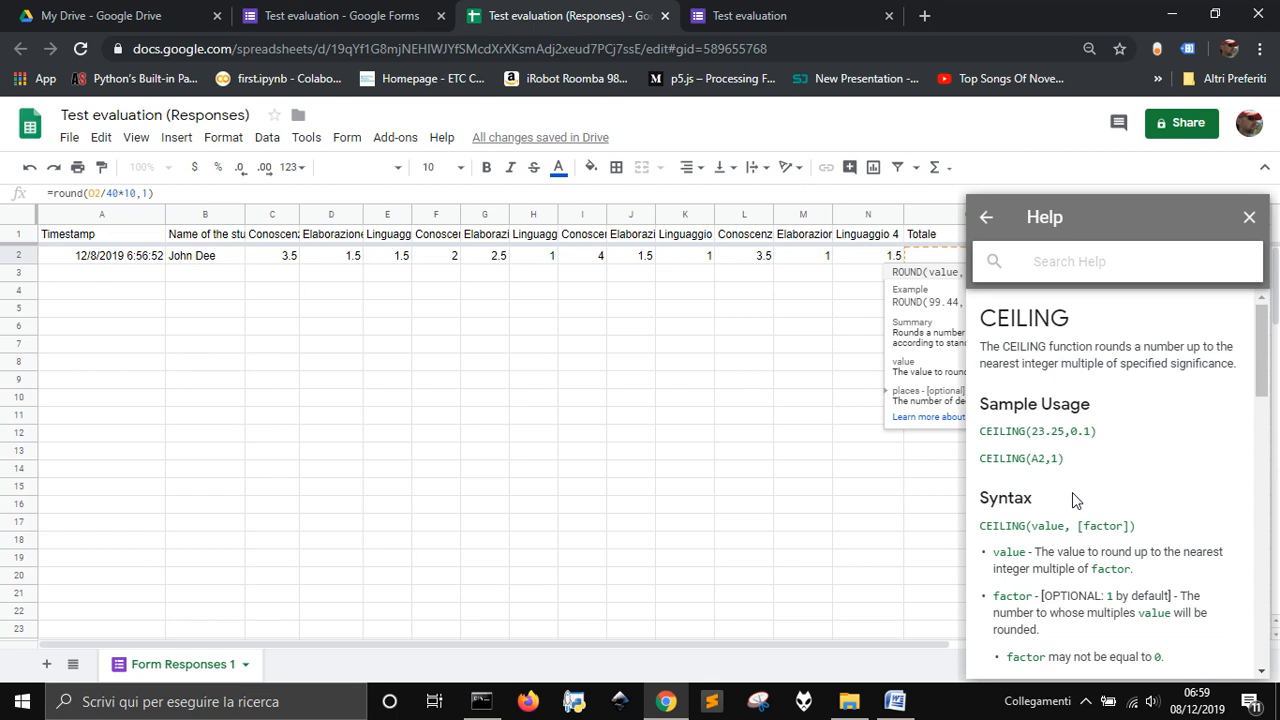
scroll(1072, 492, "down", 6)
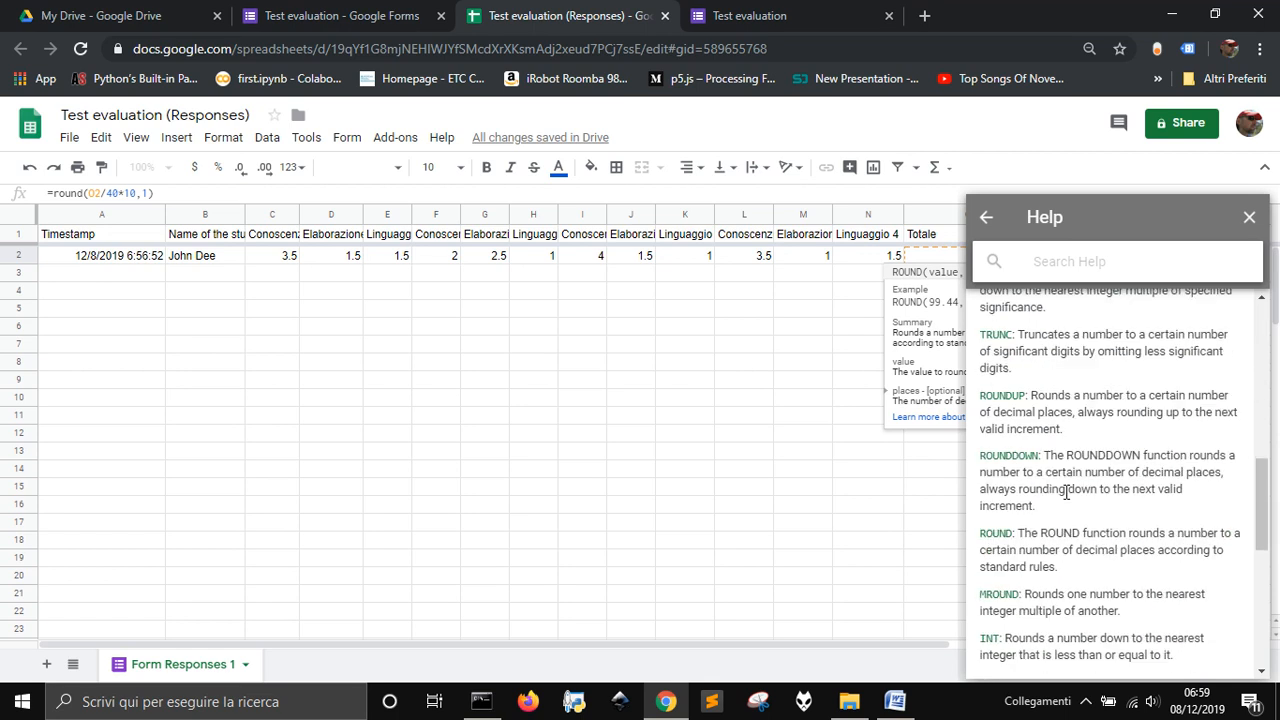
scroll(1066, 492, "up", 6)
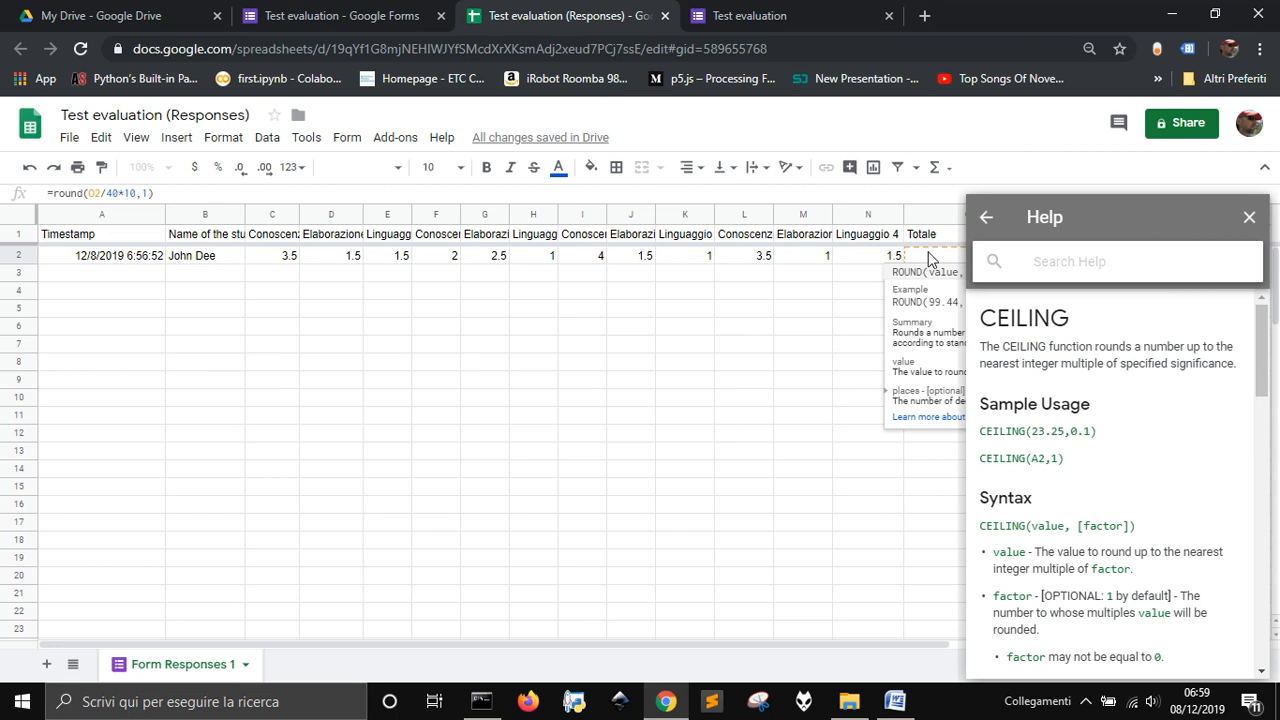
key("Escape")
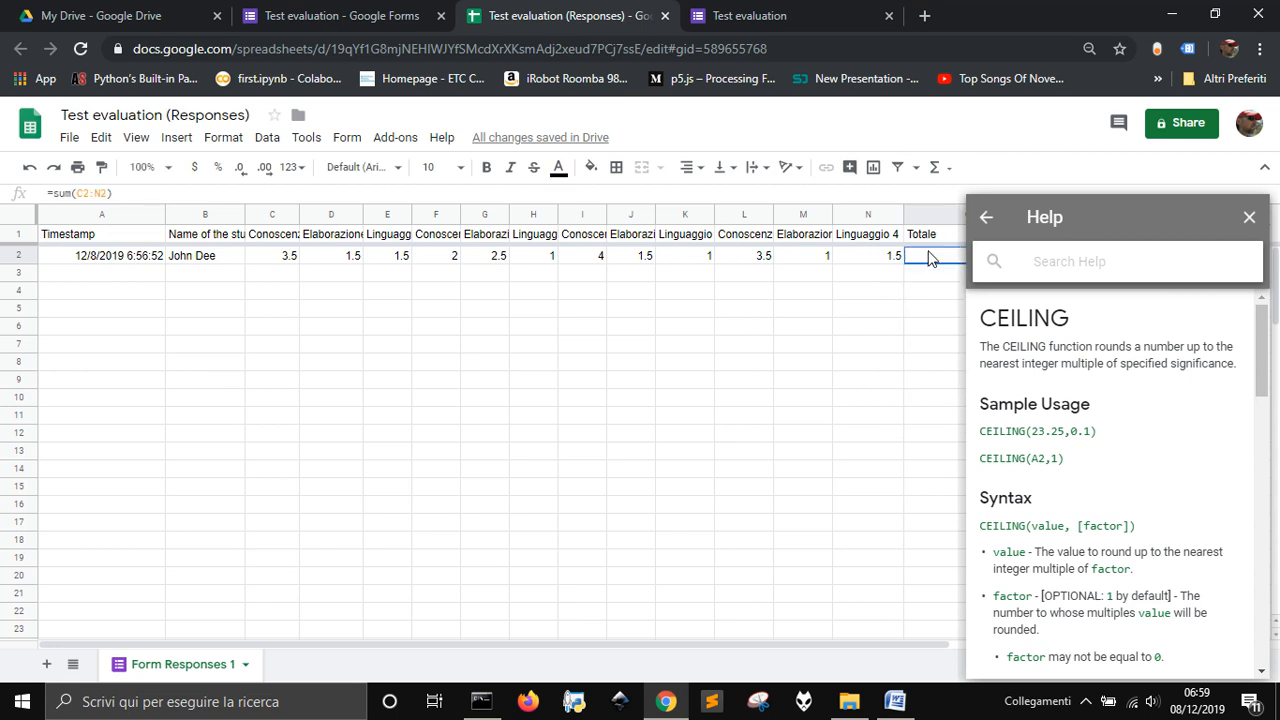
left_click(1248, 217)
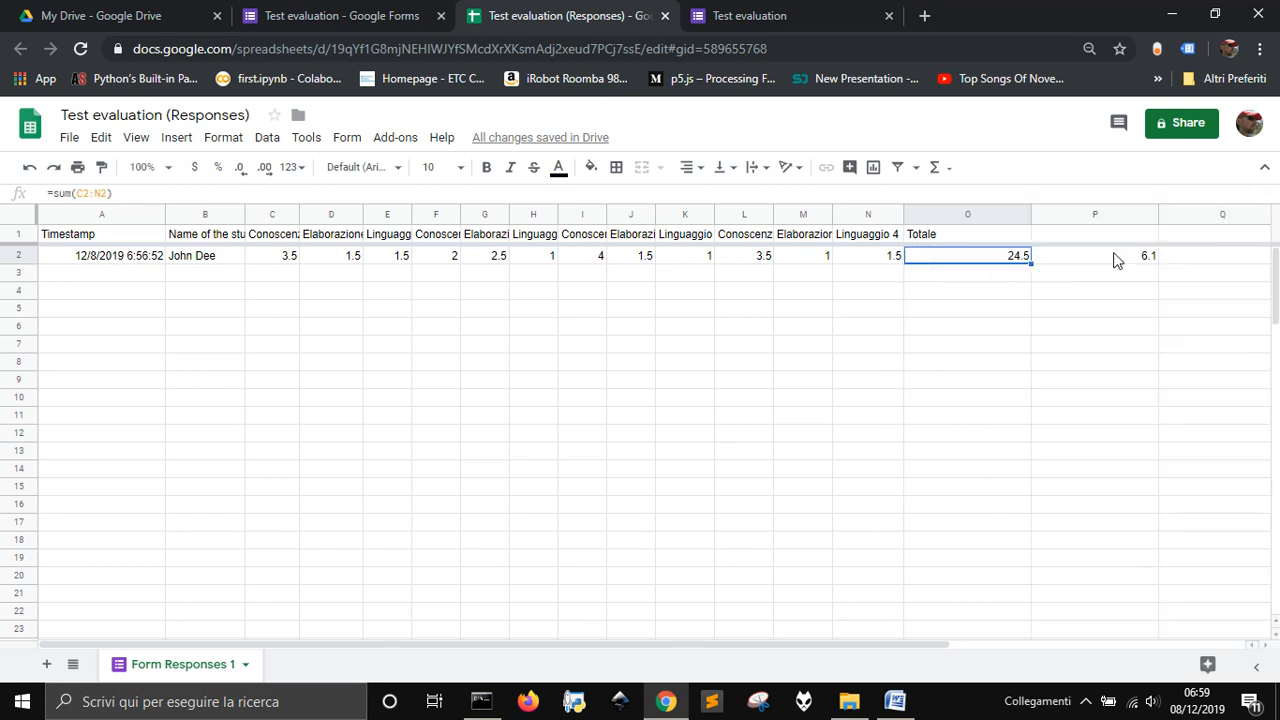
Step: Change the P2 formula to use CEILING with a factor of 0.5 instead of ROUND: =ceiling(O2/40*10,0.5)
left_click(1115, 258)
double_click(66, 193)
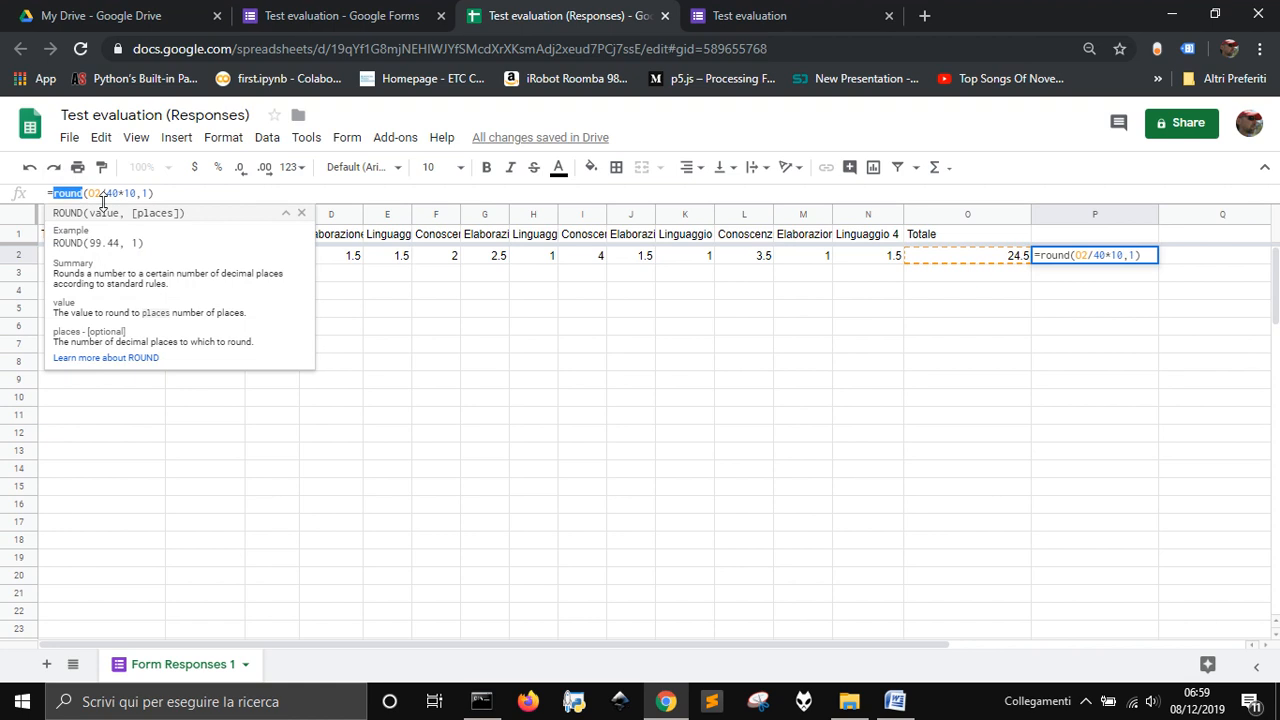
type("ceiling")
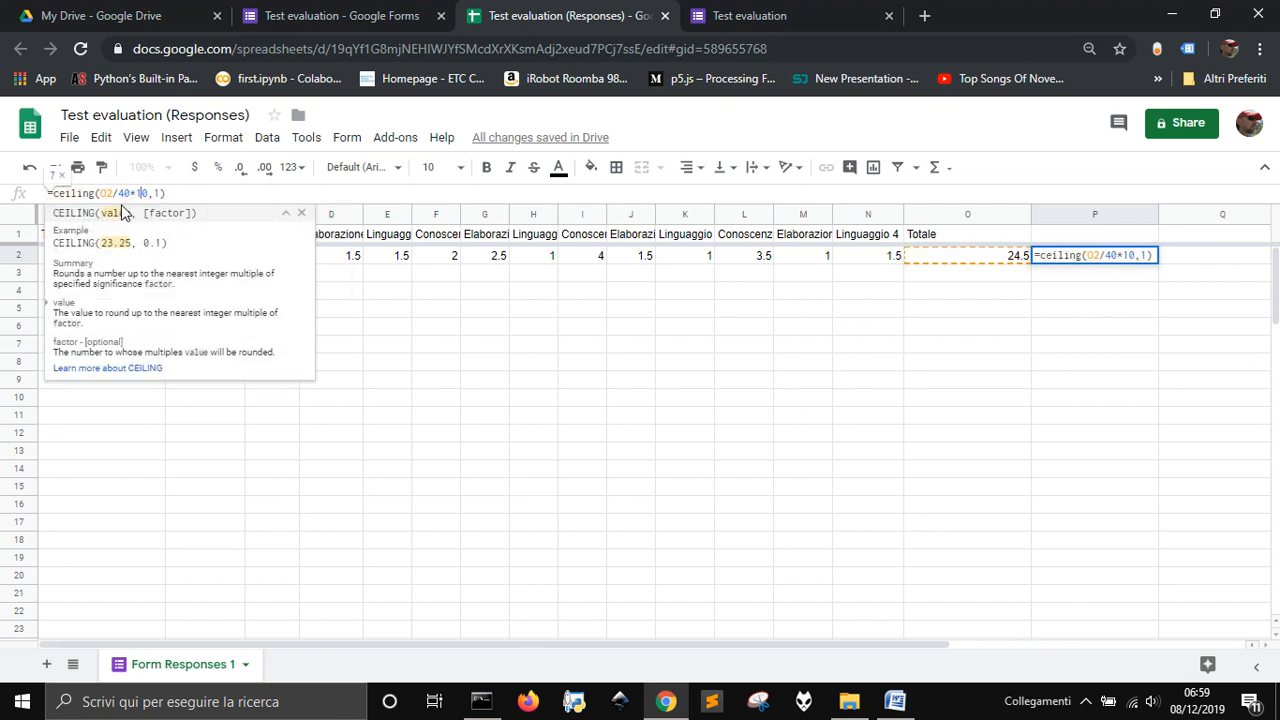
key("Delete")
type("0.5")
key("Return")
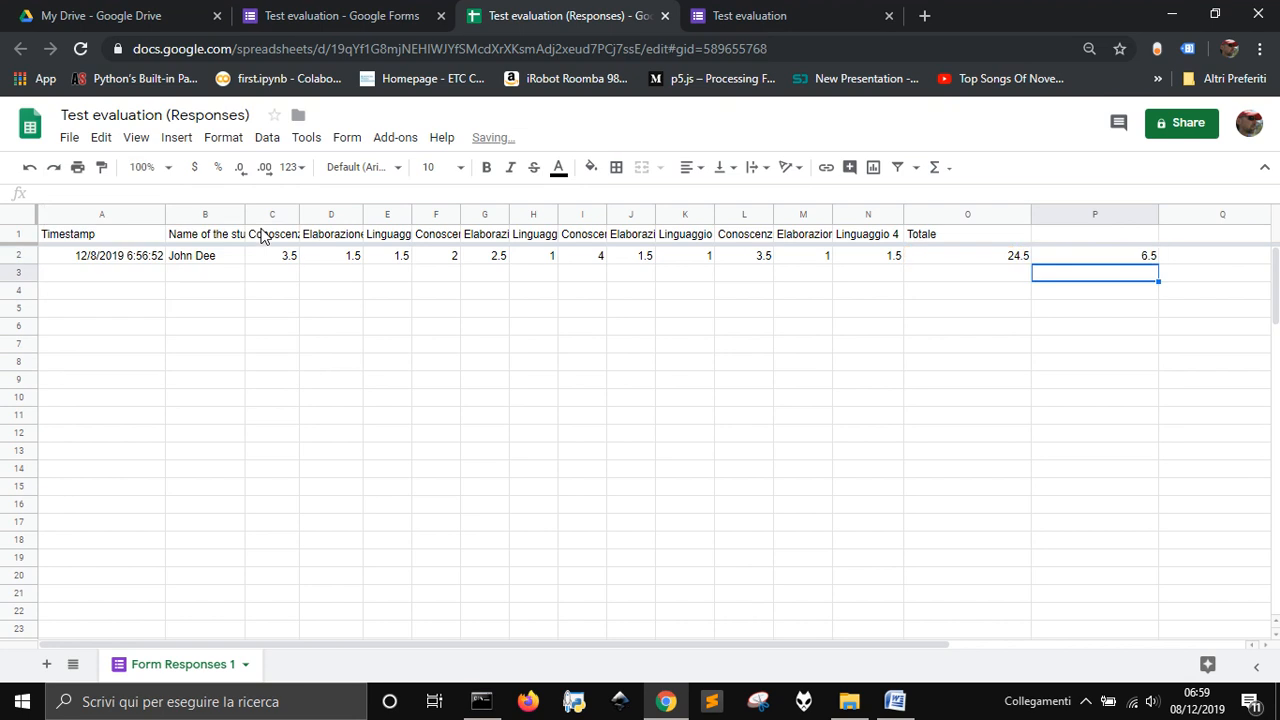
left_click(1095, 257)
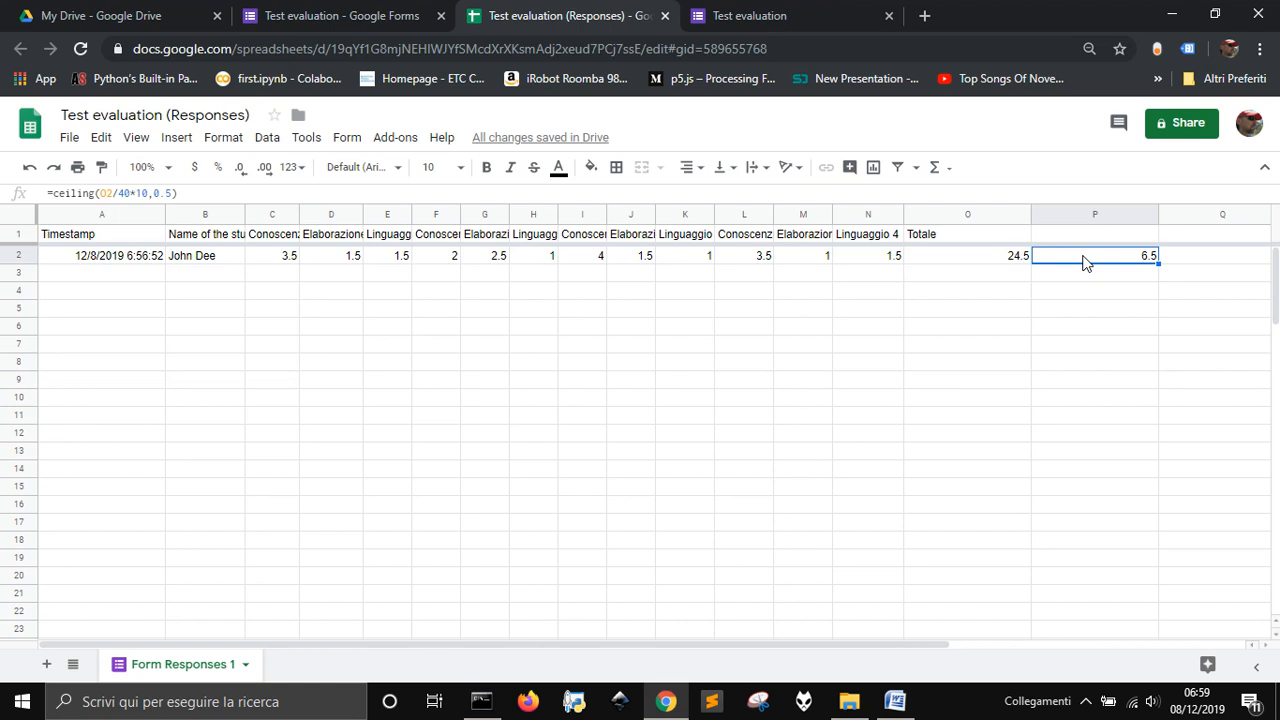
left_click(1022, 259)
left_click(1092, 262)
Step: Start another response in the live Test evaluation form and enter the second student's name
left_click(735, 14)
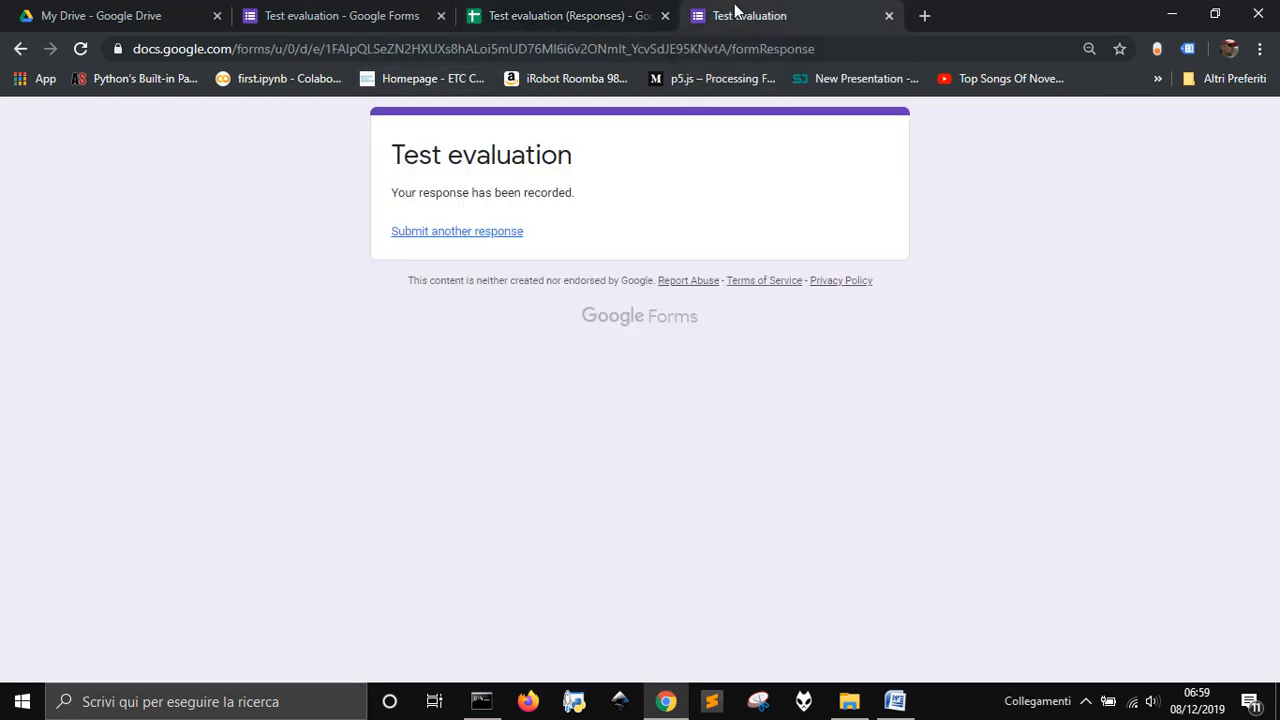
left_click(472, 233)
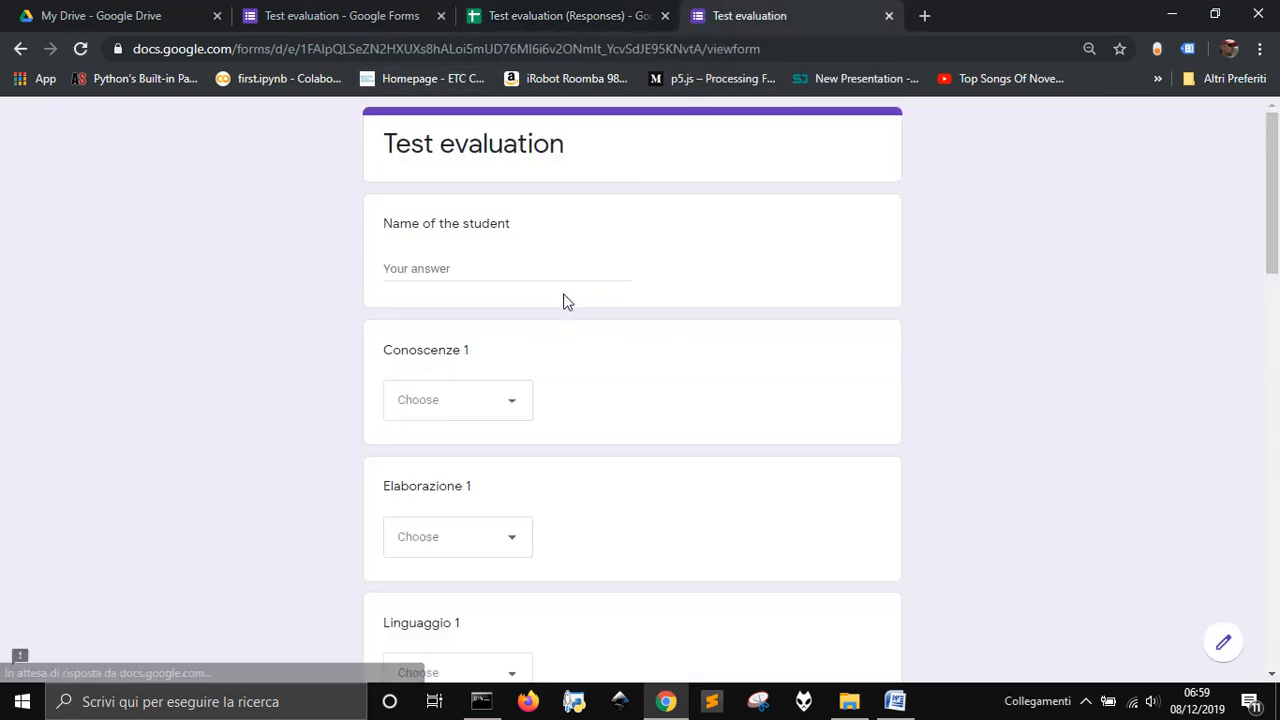
left_click(434, 270)
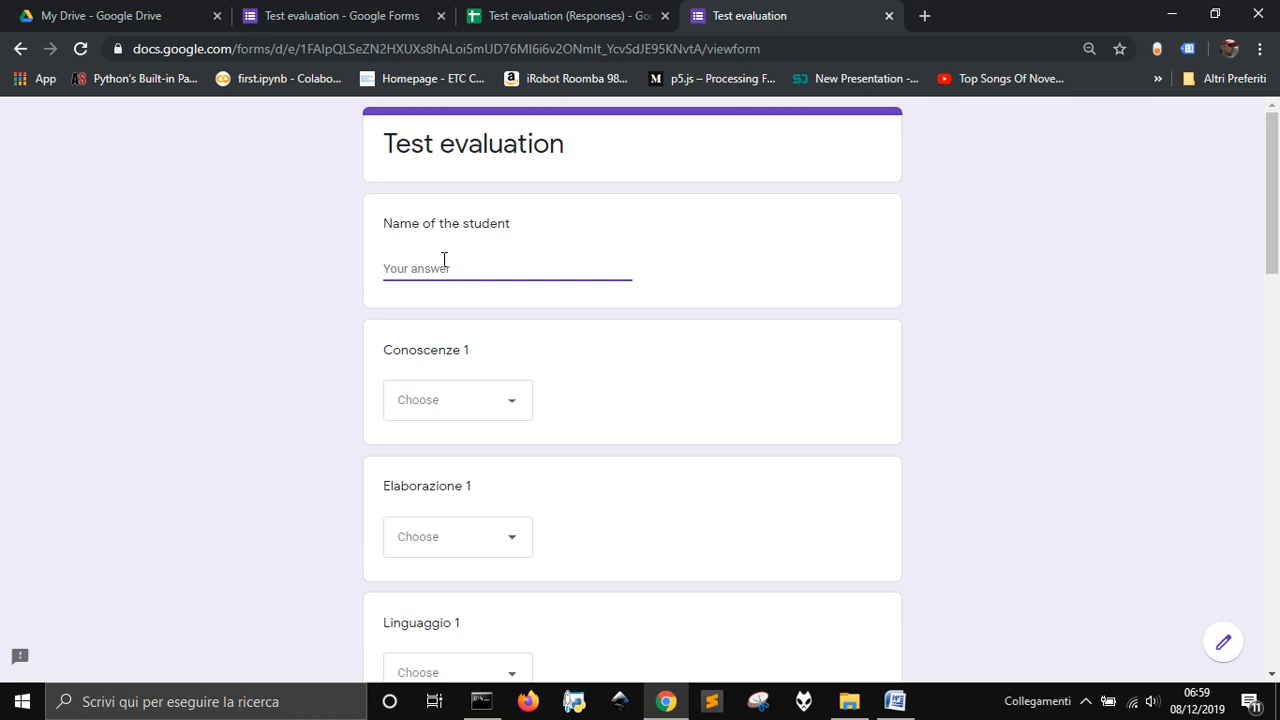
type("Jim Woo")
Step: Set the second student's scores to 1 for Conoscenze 1, 2.5 for Elaborazione 1 and 2 for Linguaggio 1
left_click(477, 395)
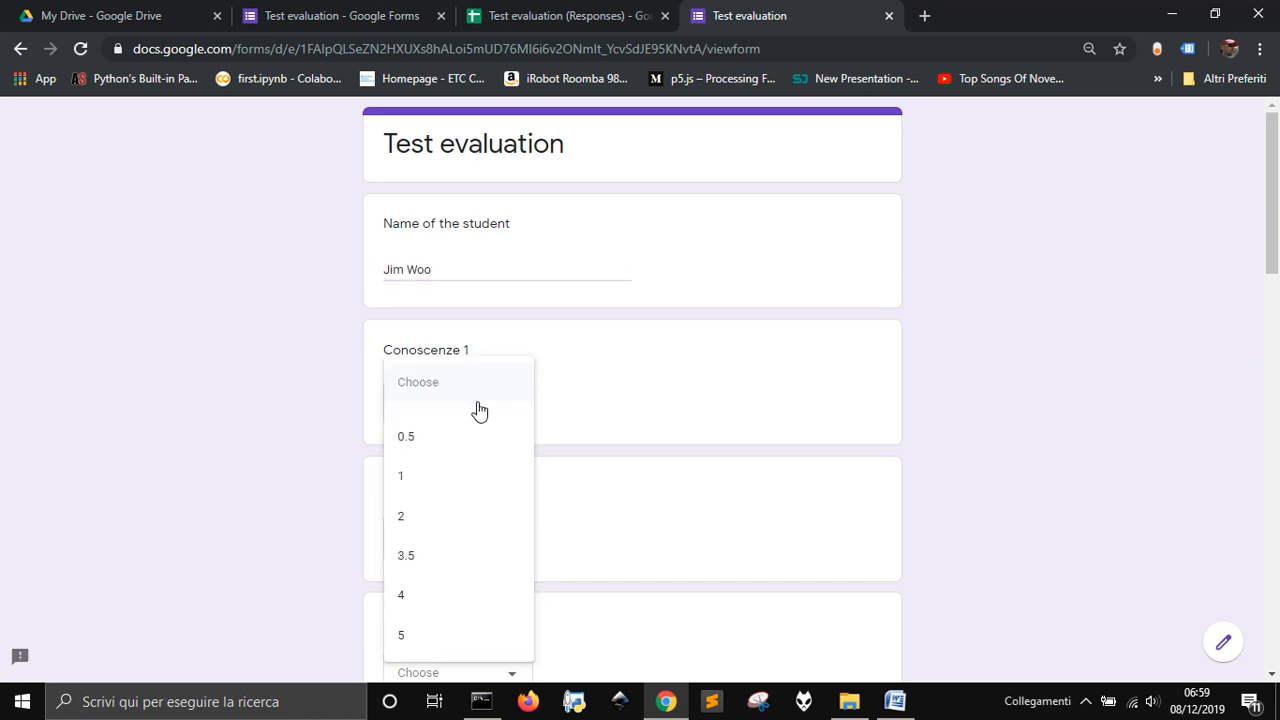
left_click(437, 474)
left_click(435, 525)
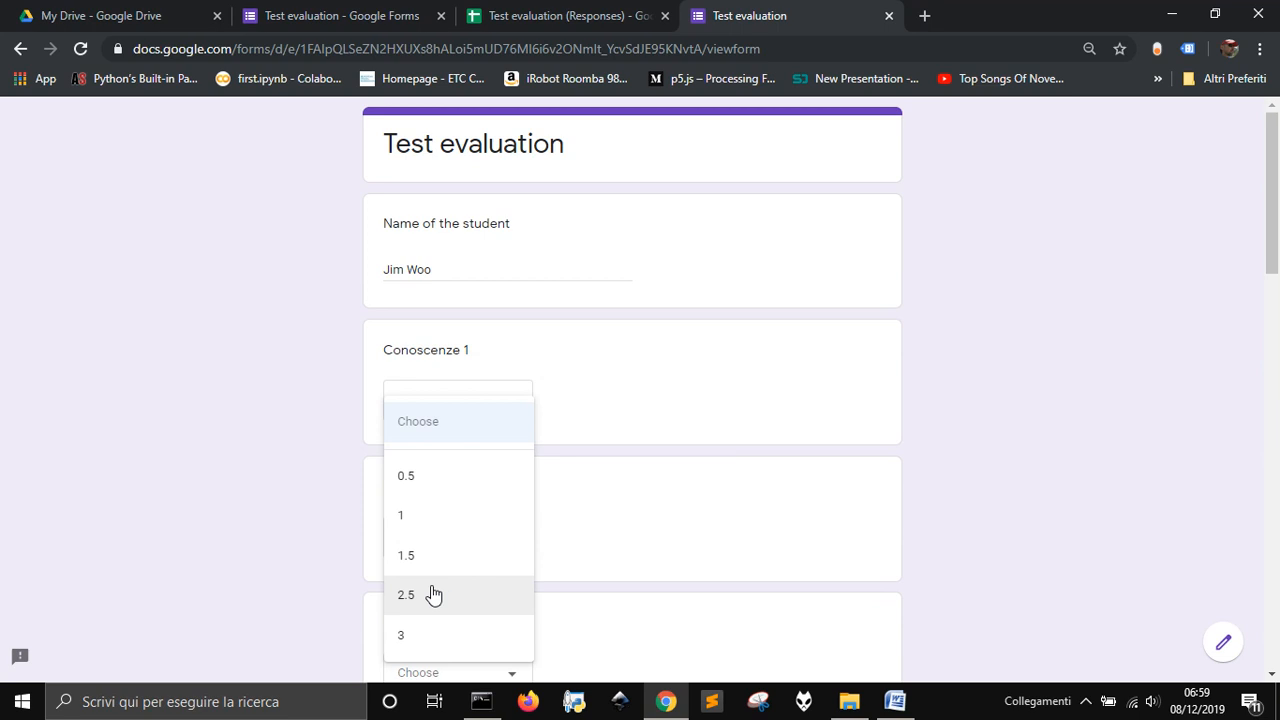
left_click(431, 594)
scroll(570, 555, "down", 2)
scroll(576, 553, "down", 1)
left_click(490, 405)
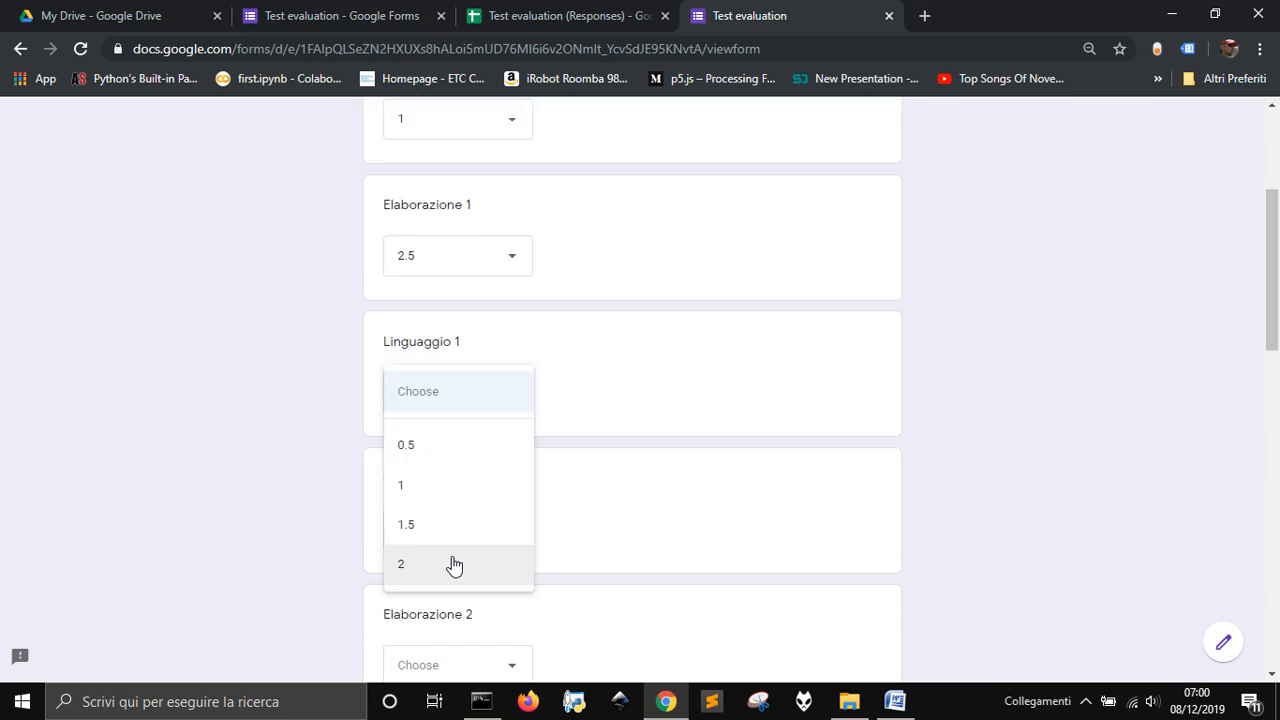
left_click(451, 568)
Step: Set the second student's scores to 2 for Conoscenze 2, 1.5 for Elaborazione 2 and 1.5 for Linguaggio 2
scroll(463, 527, "down", 3)
left_click(486, 262)
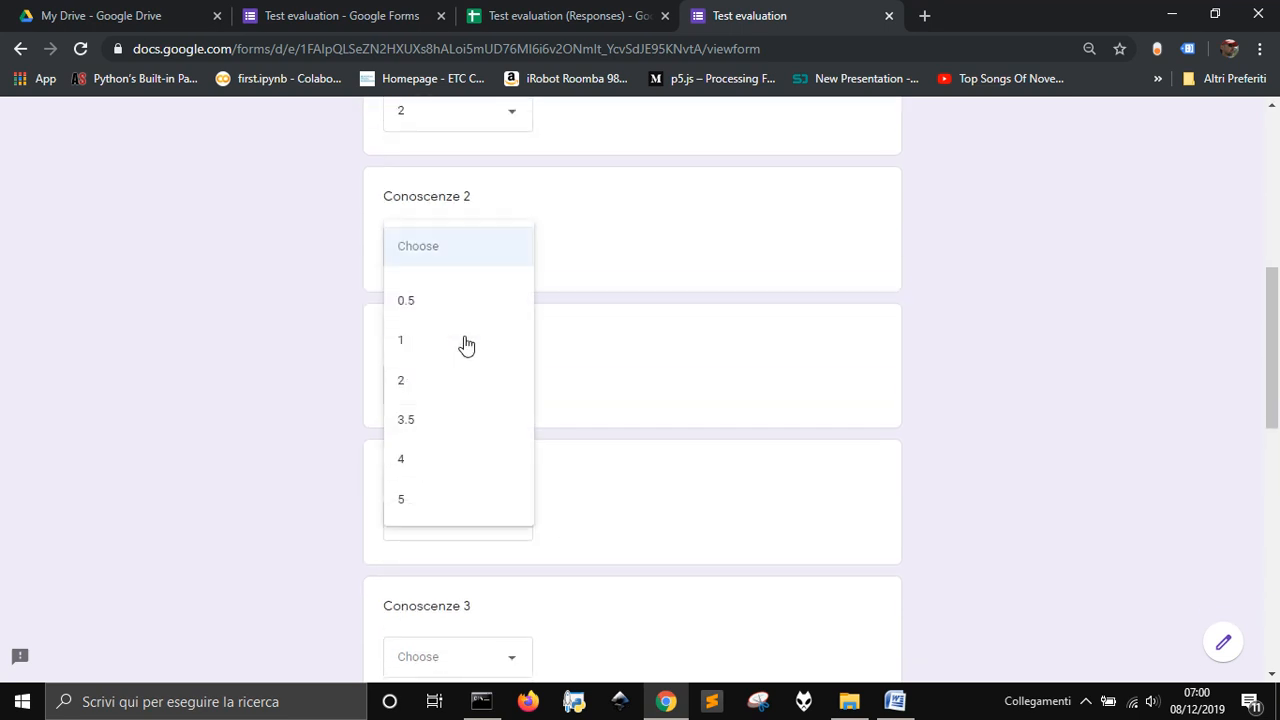
left_click(457, 381)
left_click(465, 395)
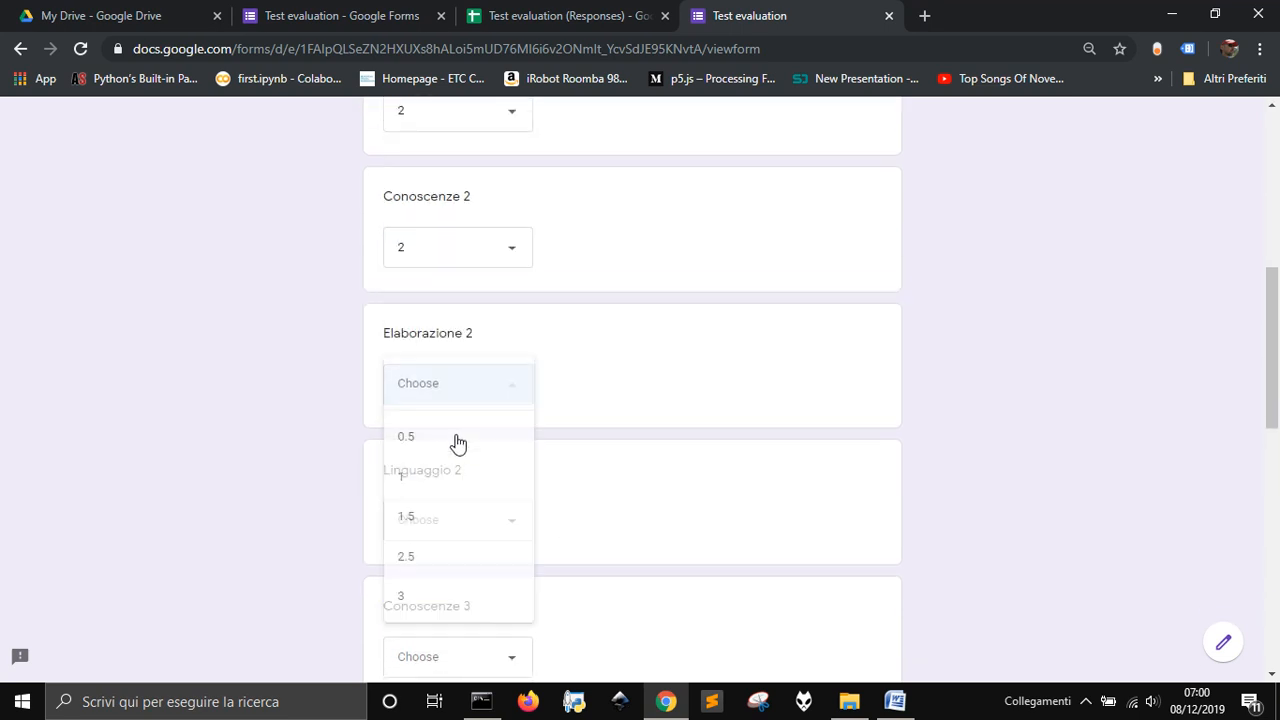
left_click(440, 515)
left_click(450, 525)
left_click(451, 580)
Step: Set the second student's scores to 3.5 for Conoscenze 3, 2.5 for Elaborazione 3 and 1 for Linguaggio 3
scroll(450, 530, "down", 3)
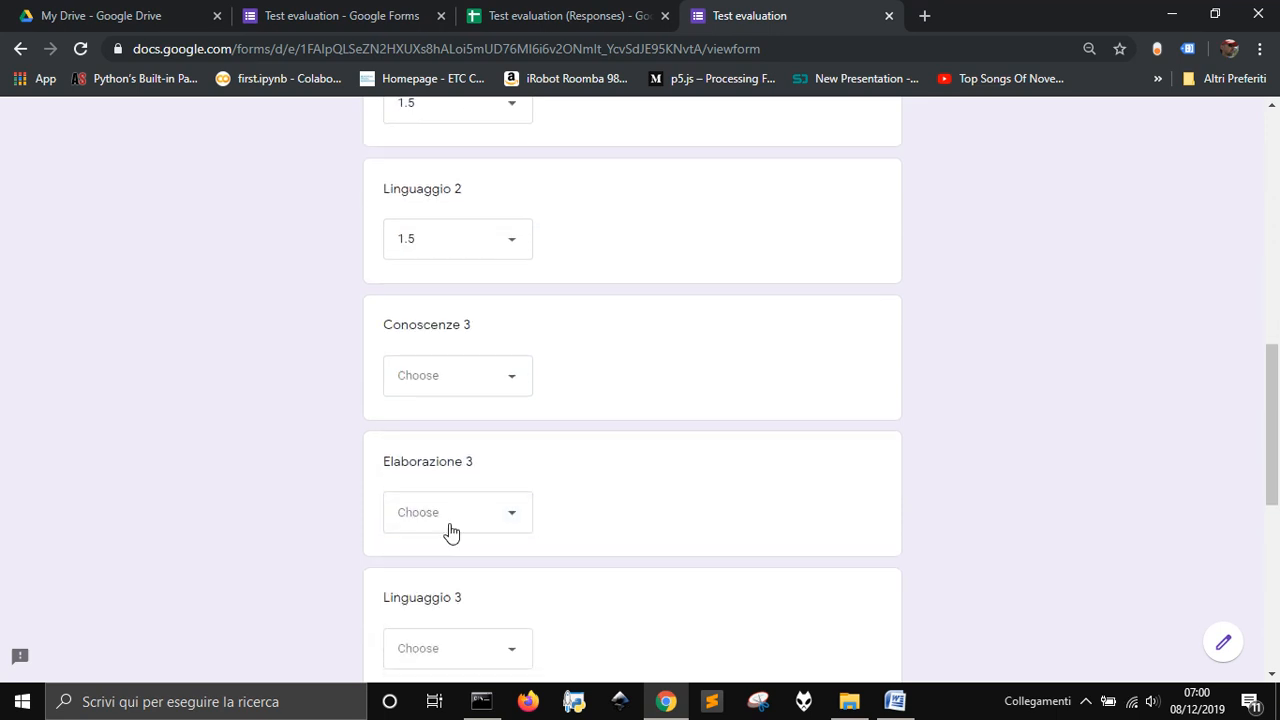
left_click(477, 389)
left_click(427, 570)
scroll(429, 569, "down", 2)
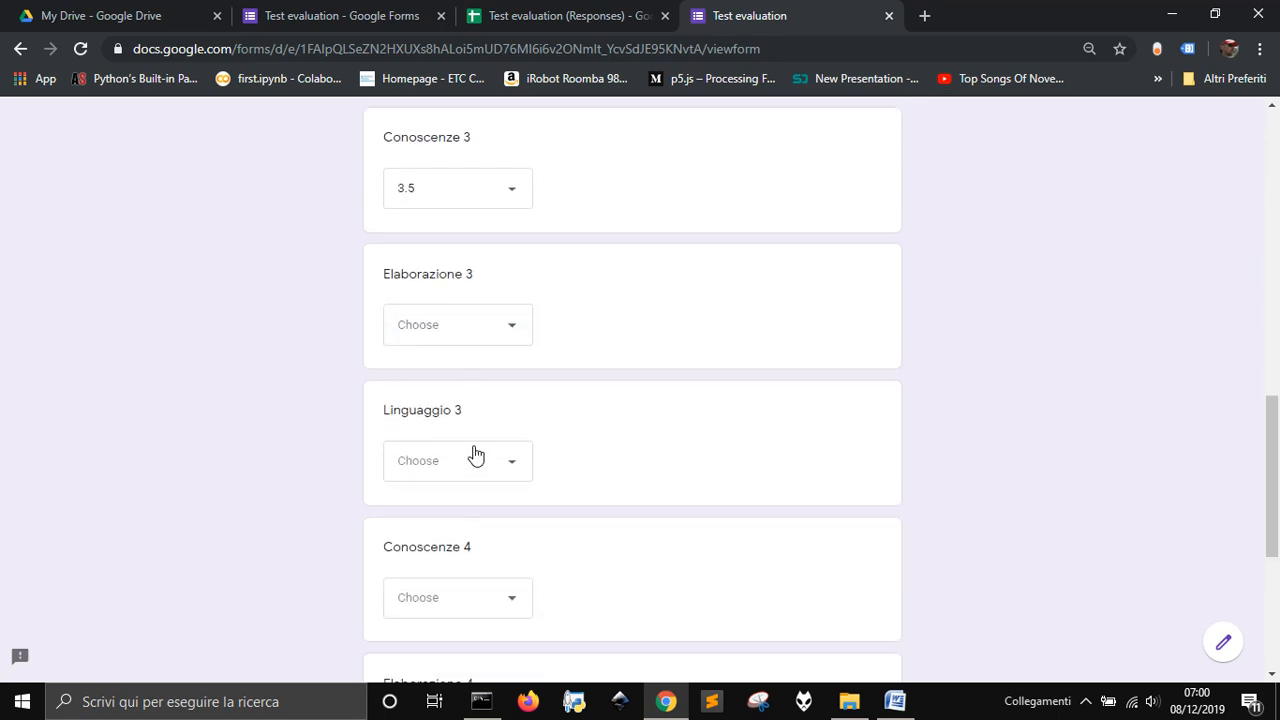
left_click(480, 346)
left_click(431, 509)
left_click(449, 462)
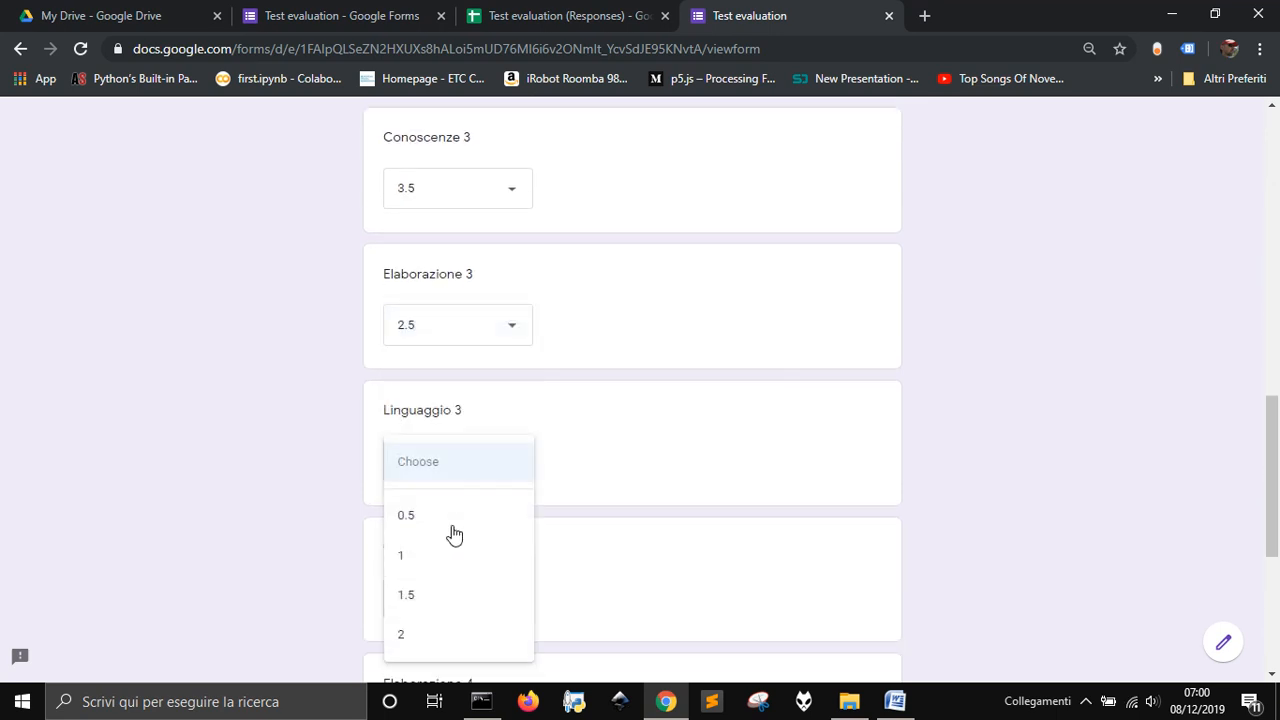
left_click(447, 554)
Step: Choose 2 for Conoscenze 4, 1.5 for Elaborazione 4 and 1 for Linguaggio 4, and submit the second student's evaluation
scroll(447, 523, "down", 2)
left_click(471, 436)
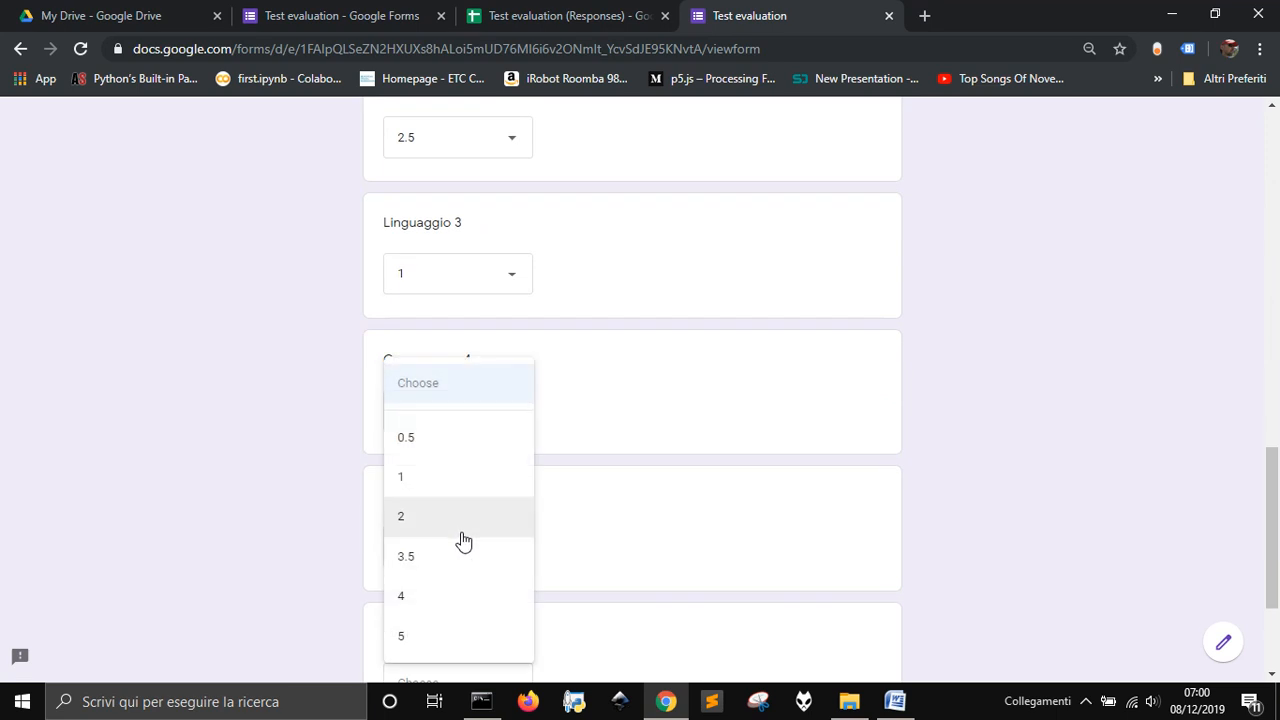
left_click(459, 520)
scroll(459, 520, "down", 2)
left_click(477, 446)
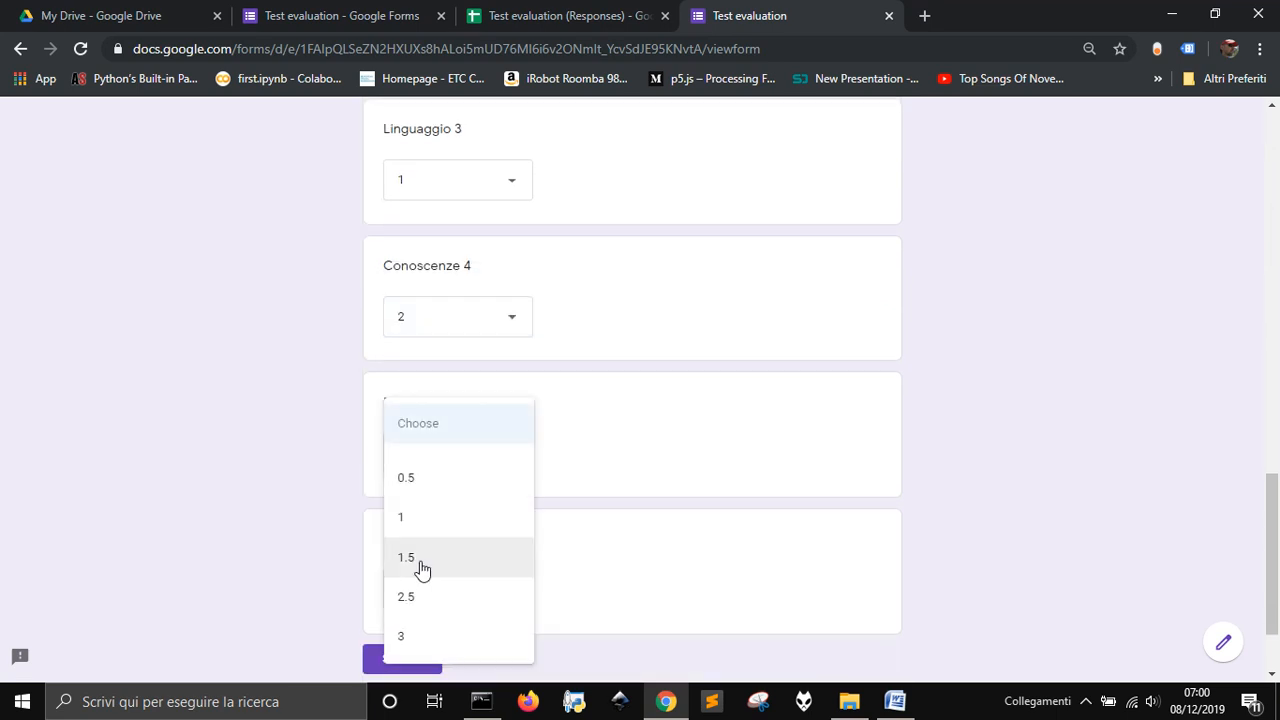
left_click(419, 563)
scroll(425, 575, "down", 2)
left_click(451, 488)
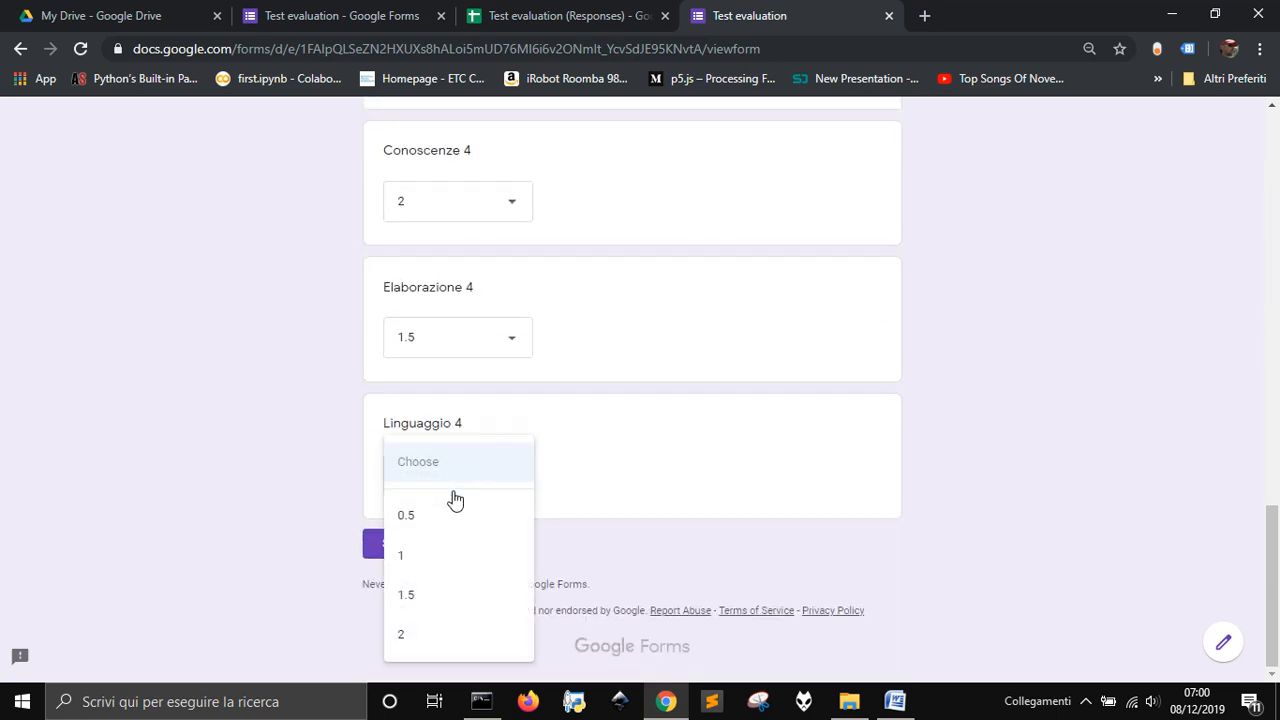
left_click(443, 557)
left_click(412, 548)
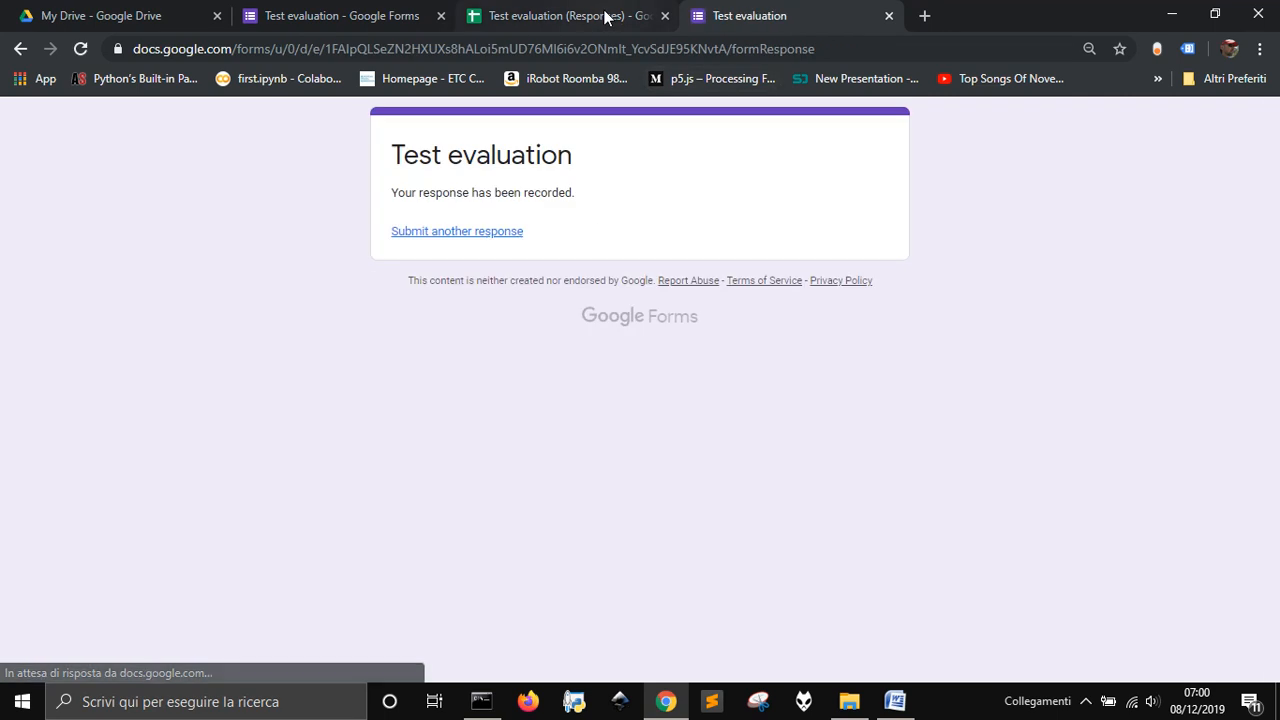
Step: Return to the linked responses spreadsheet and reload it to bring in the second student's submitted evaluation
left_click(600, 16)
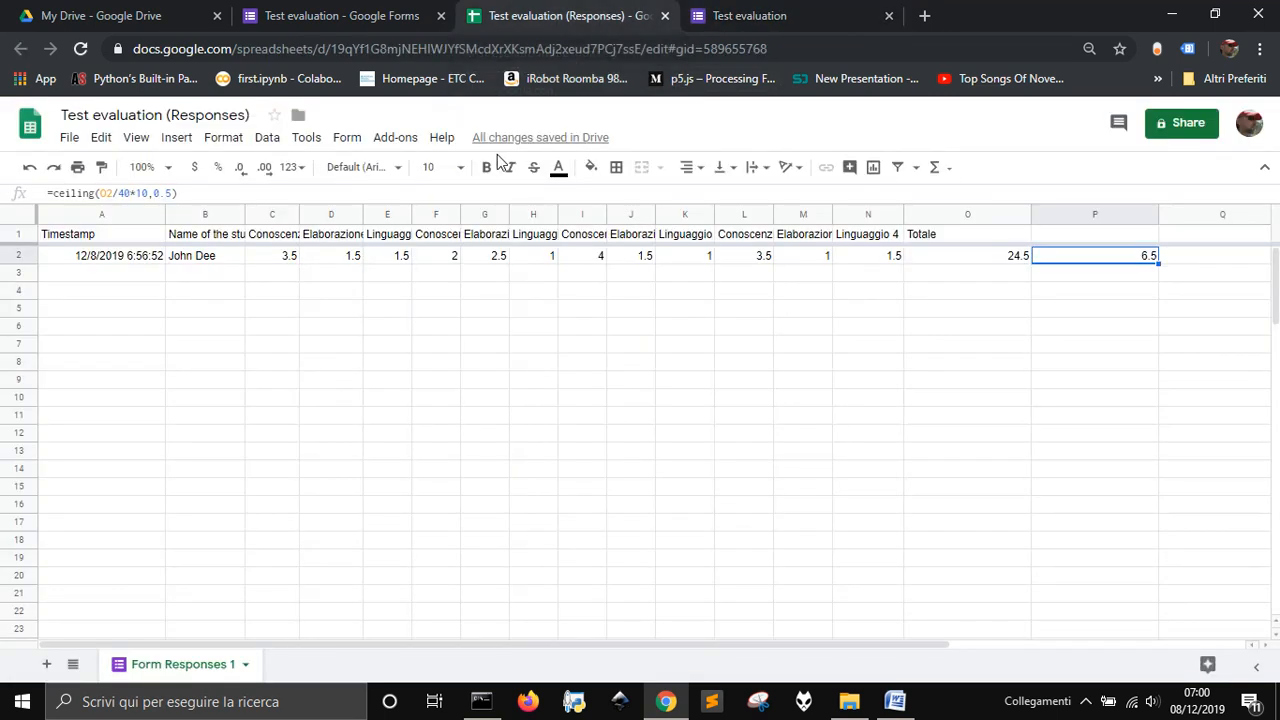
left_click(772, 16)
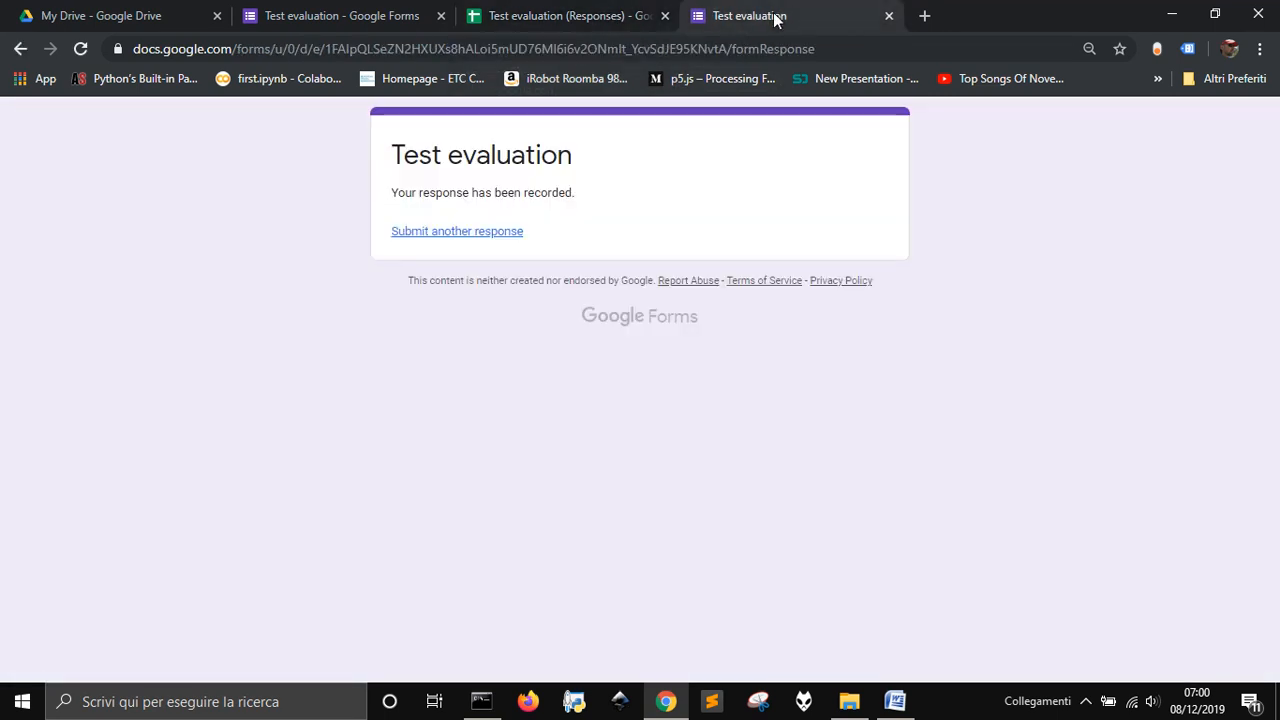
left_click(582, 18)
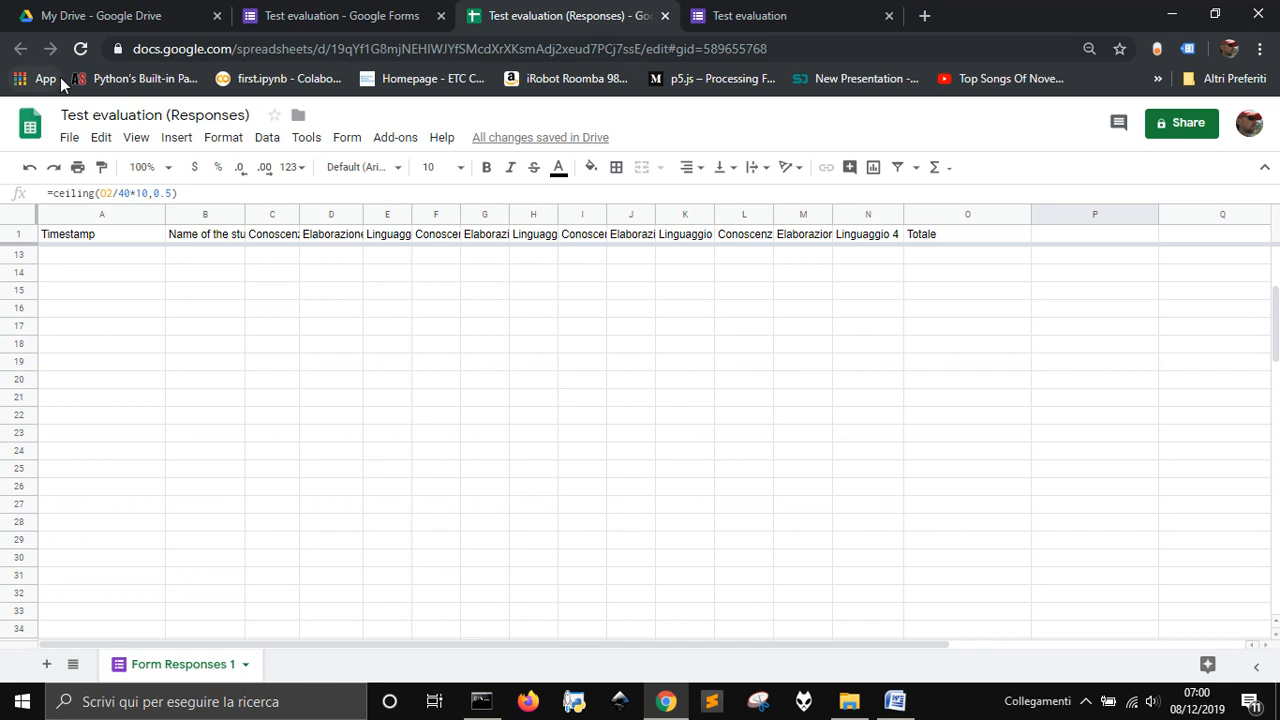
left_click(81, 50)
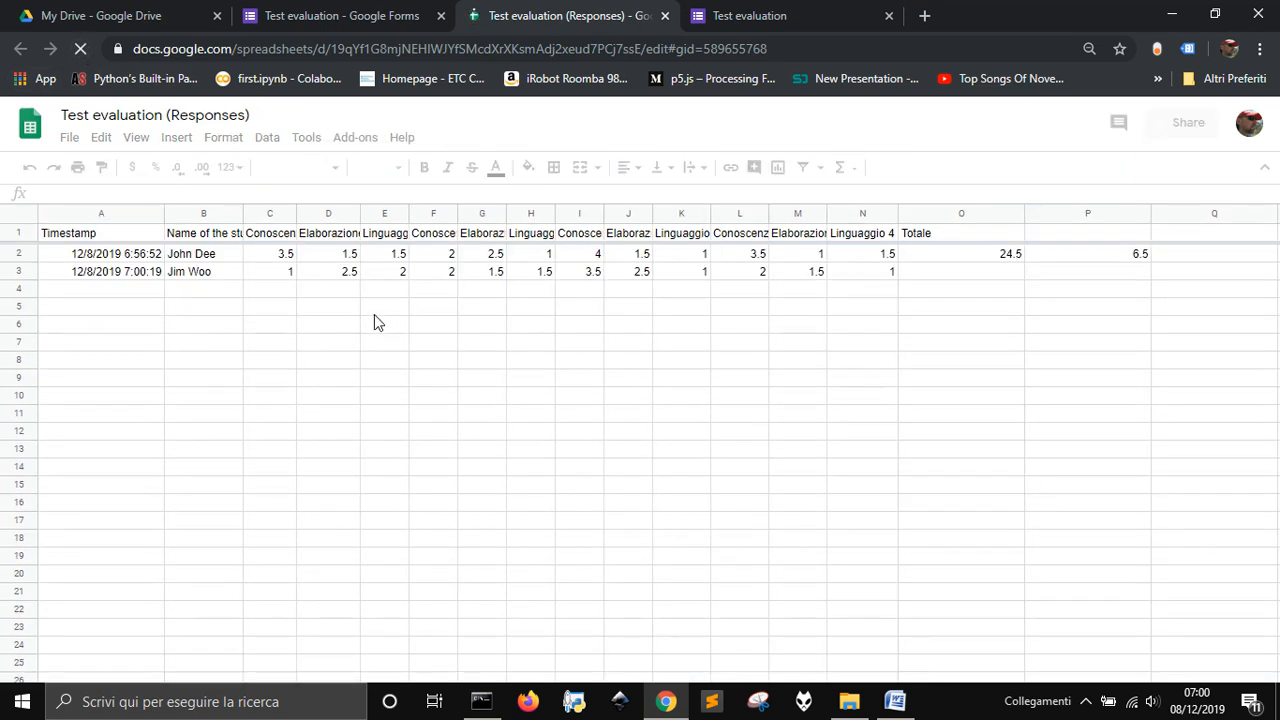
left_click(207, 275)
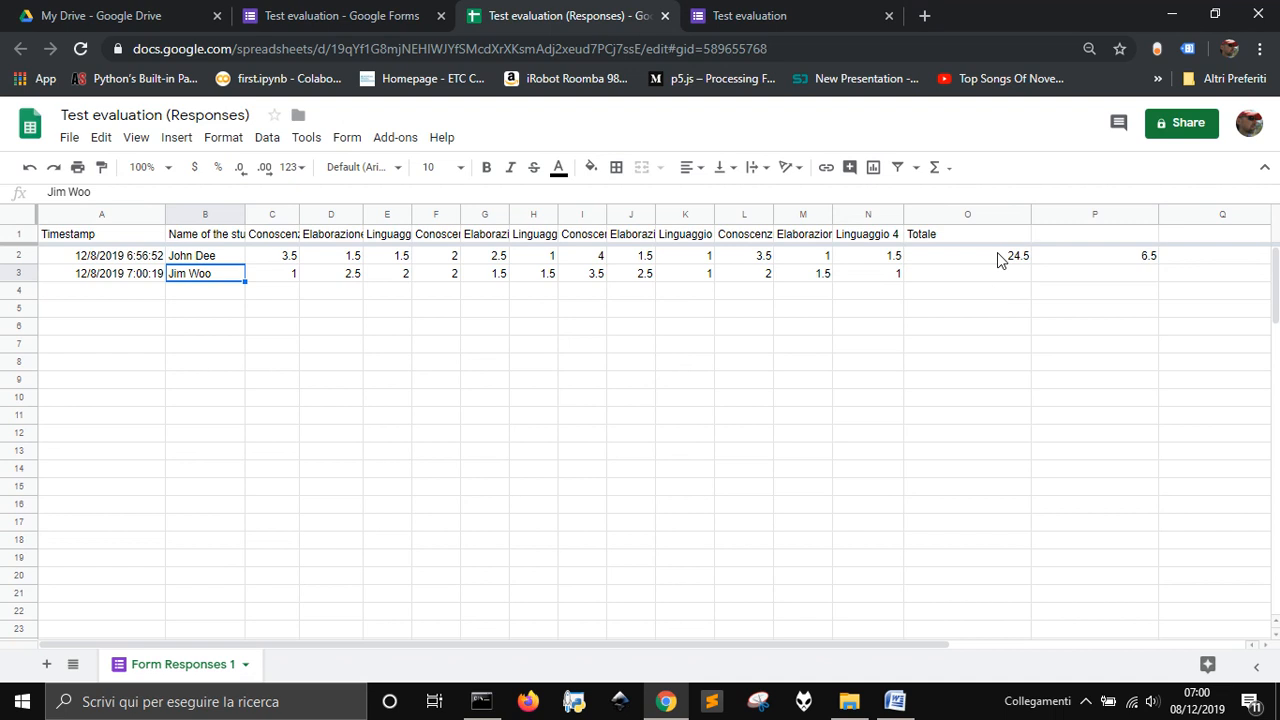
Step: Fill the total and grade formulas from O2:P2 down to row 3 and check the copied formulas
left_click_drag(999, 257, 1155, 281)
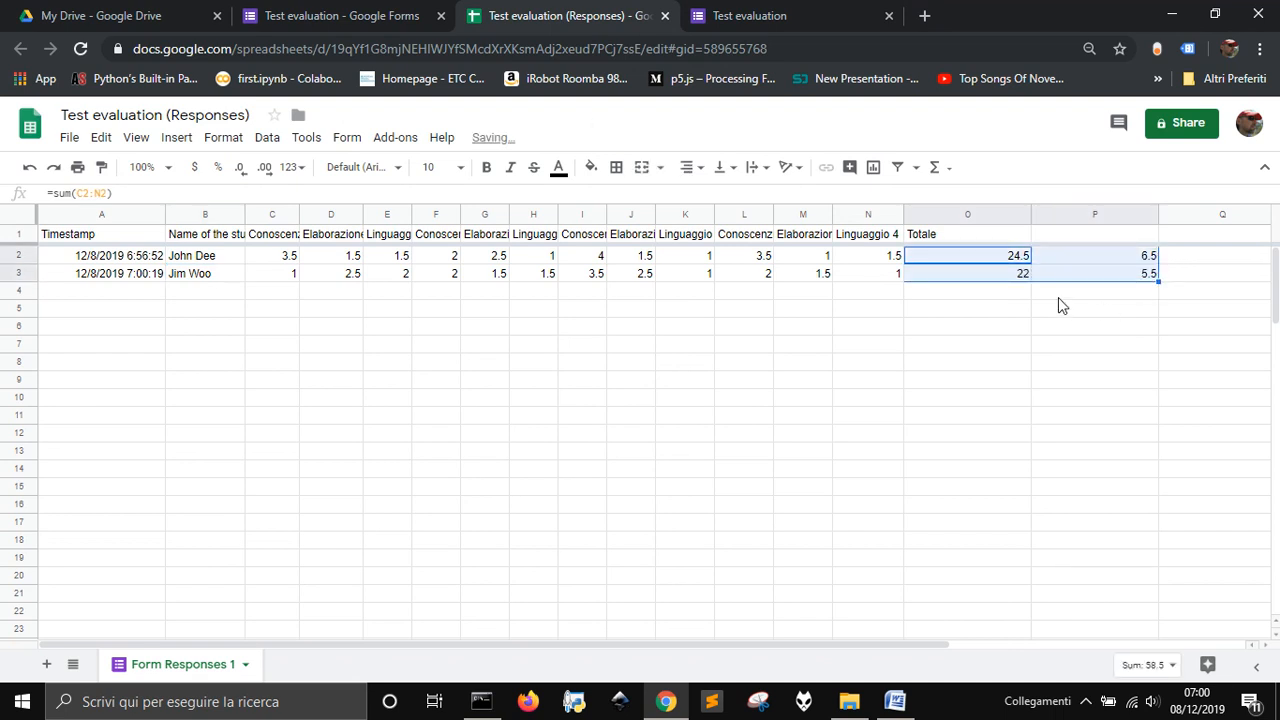
left_click(1122, 288)
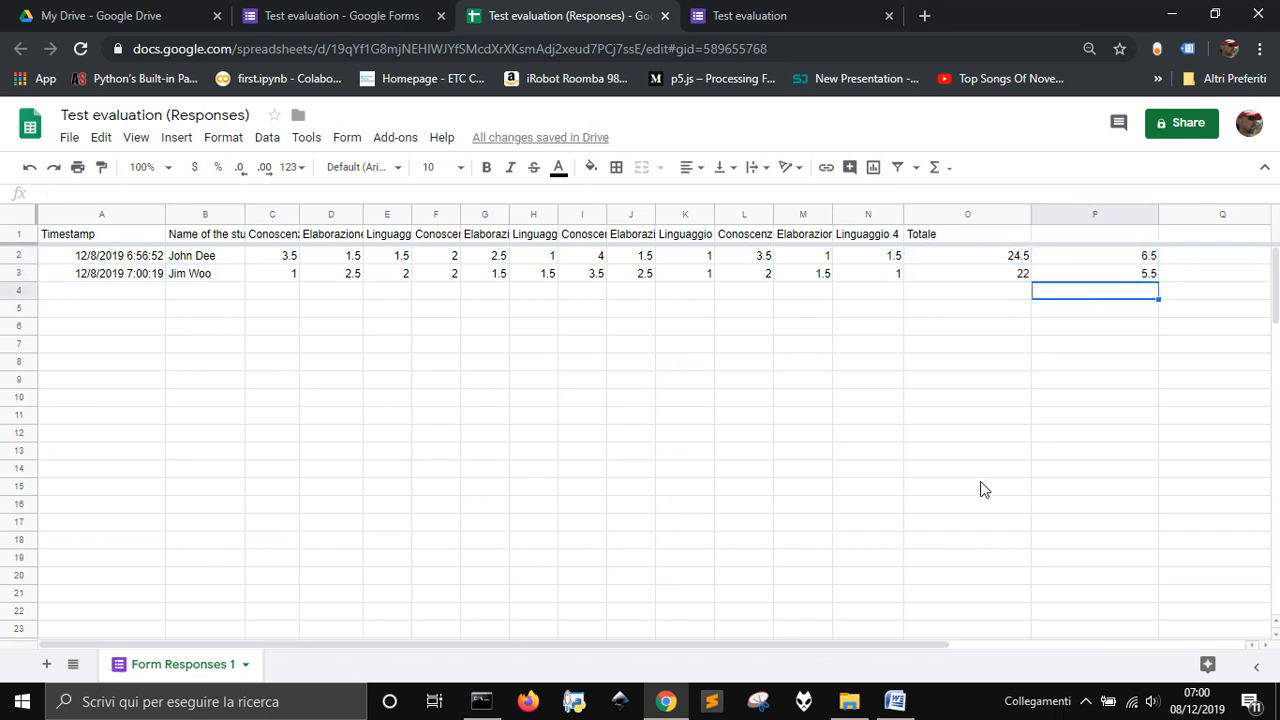
left_click(1022, 273)
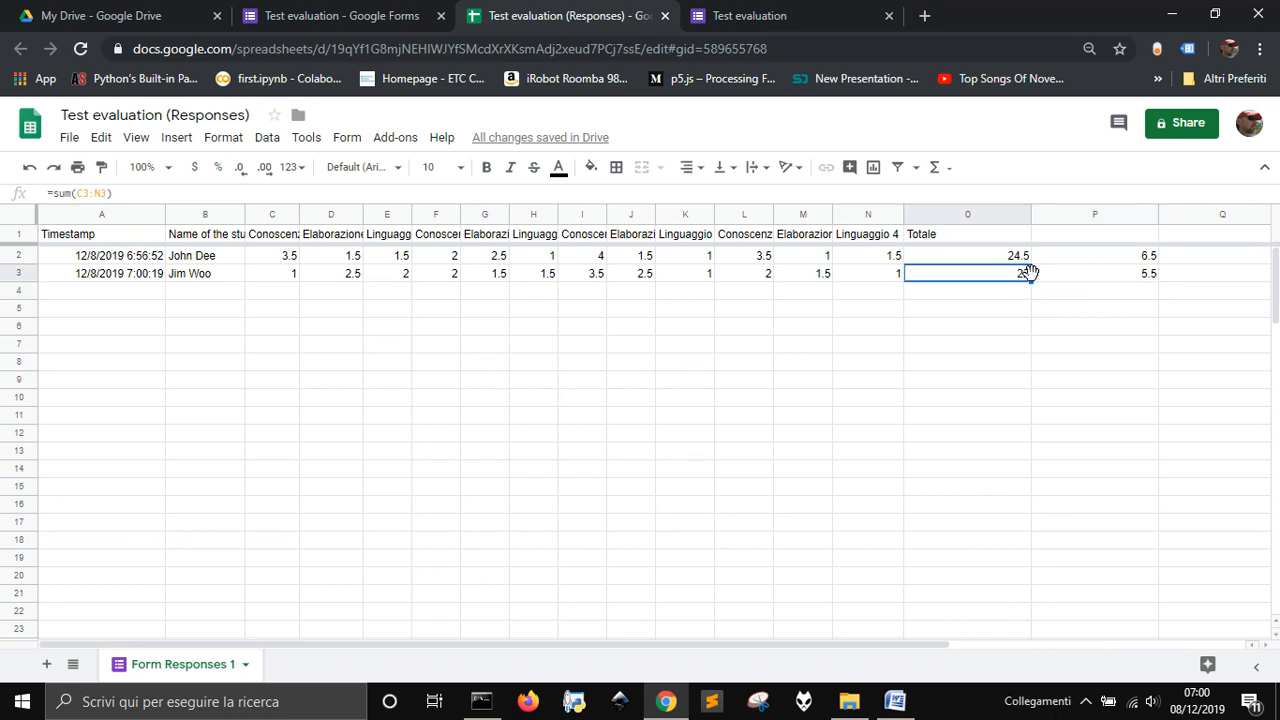
left_click(1088, 276)
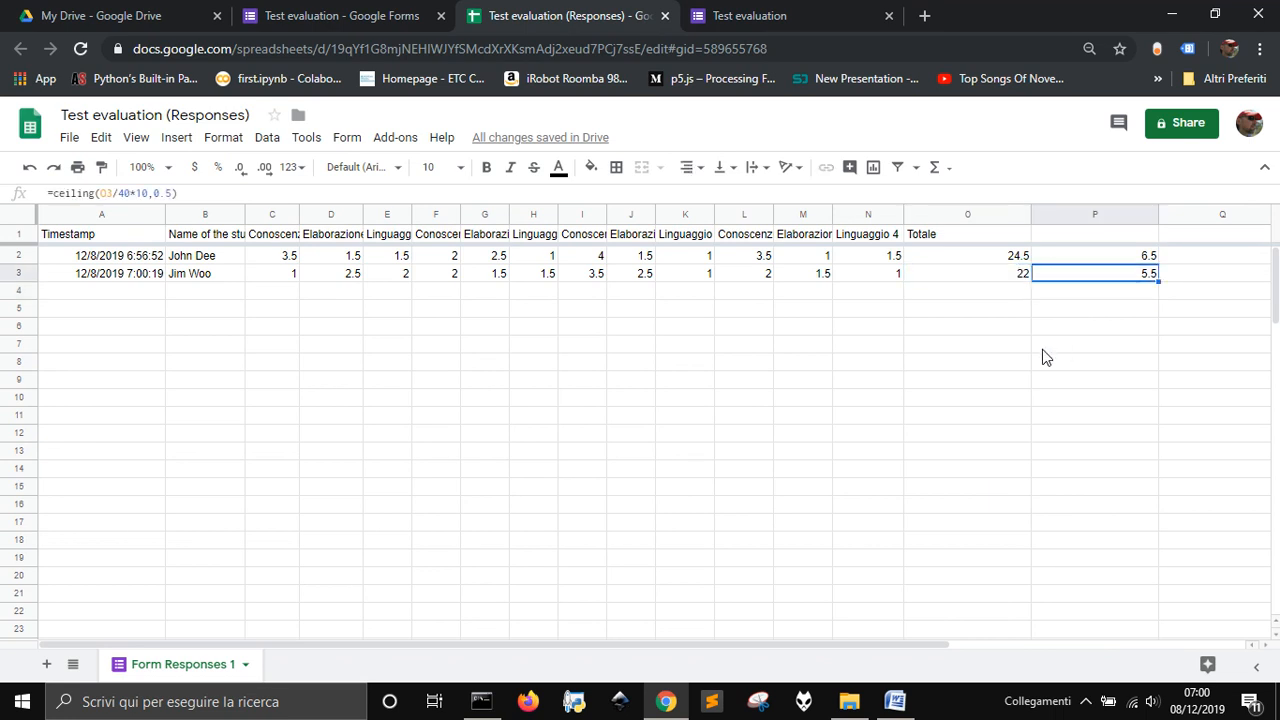
left_click(995, 292)
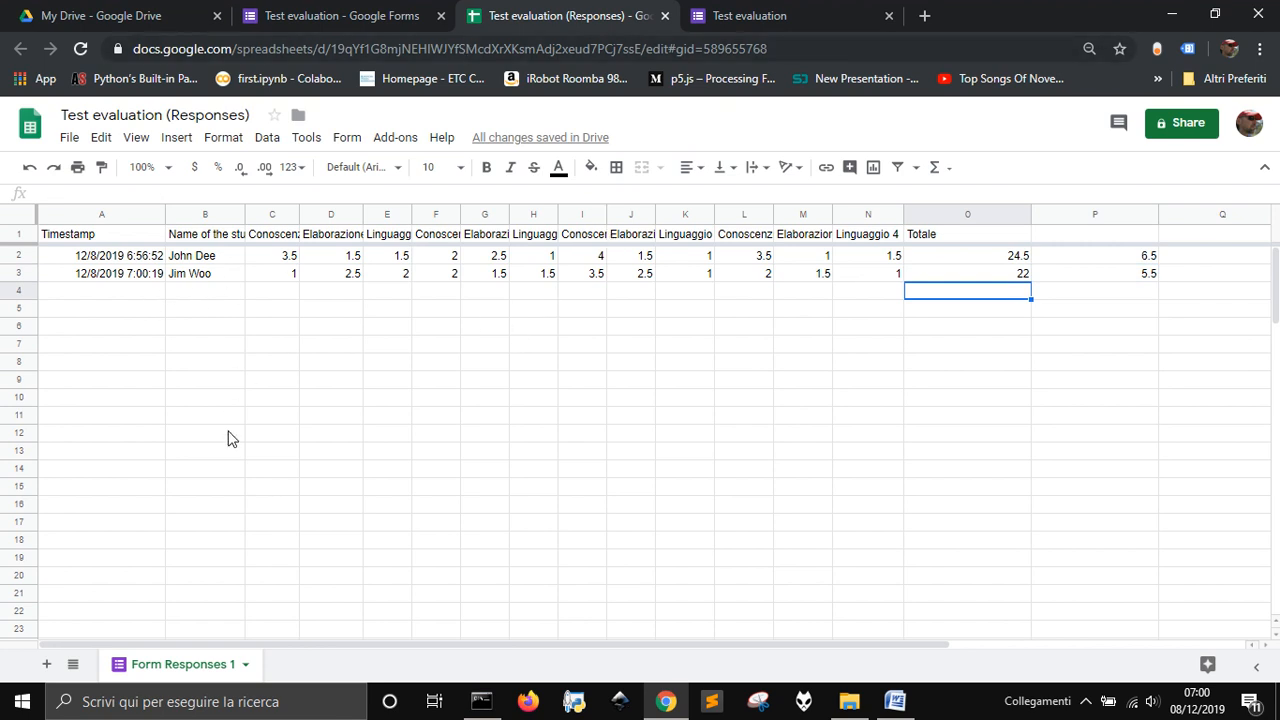
Step: Preview the current sheet's print layout in portrait orientation and leave the print settings without printing
left_click_drag(115, 262, 877, 277)
left_click(878, 291)
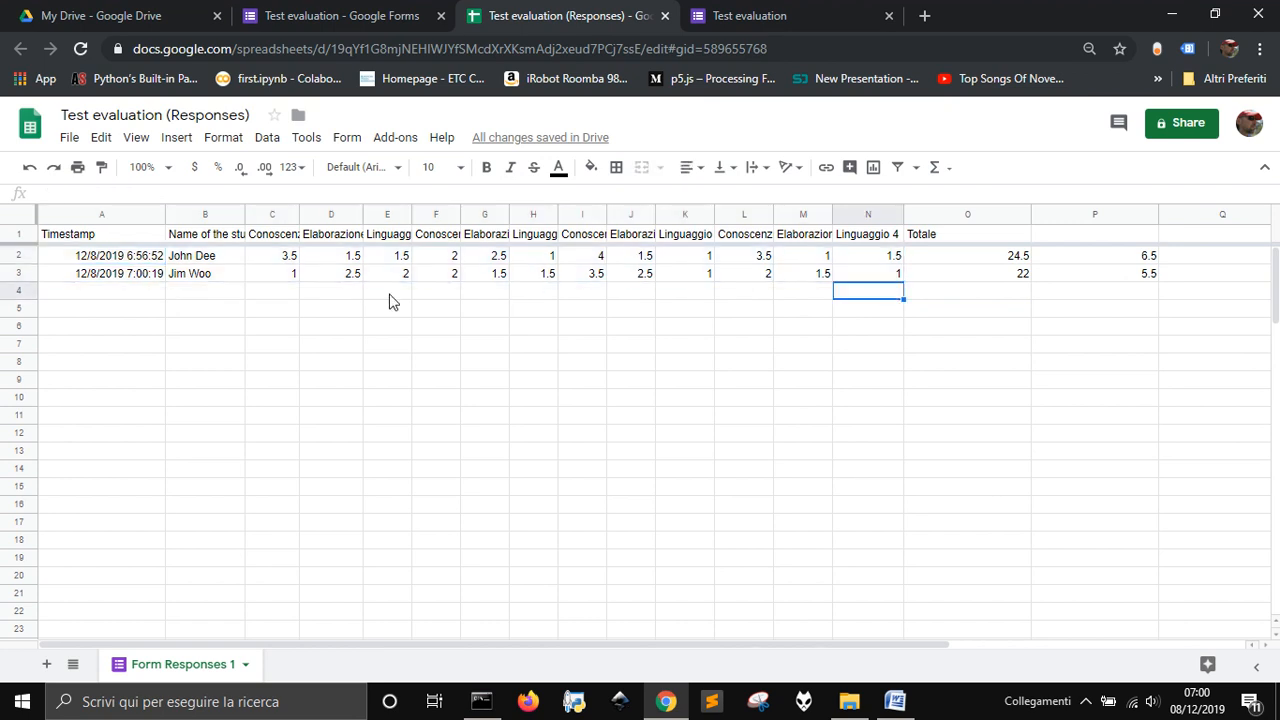
left_click(77, 167)
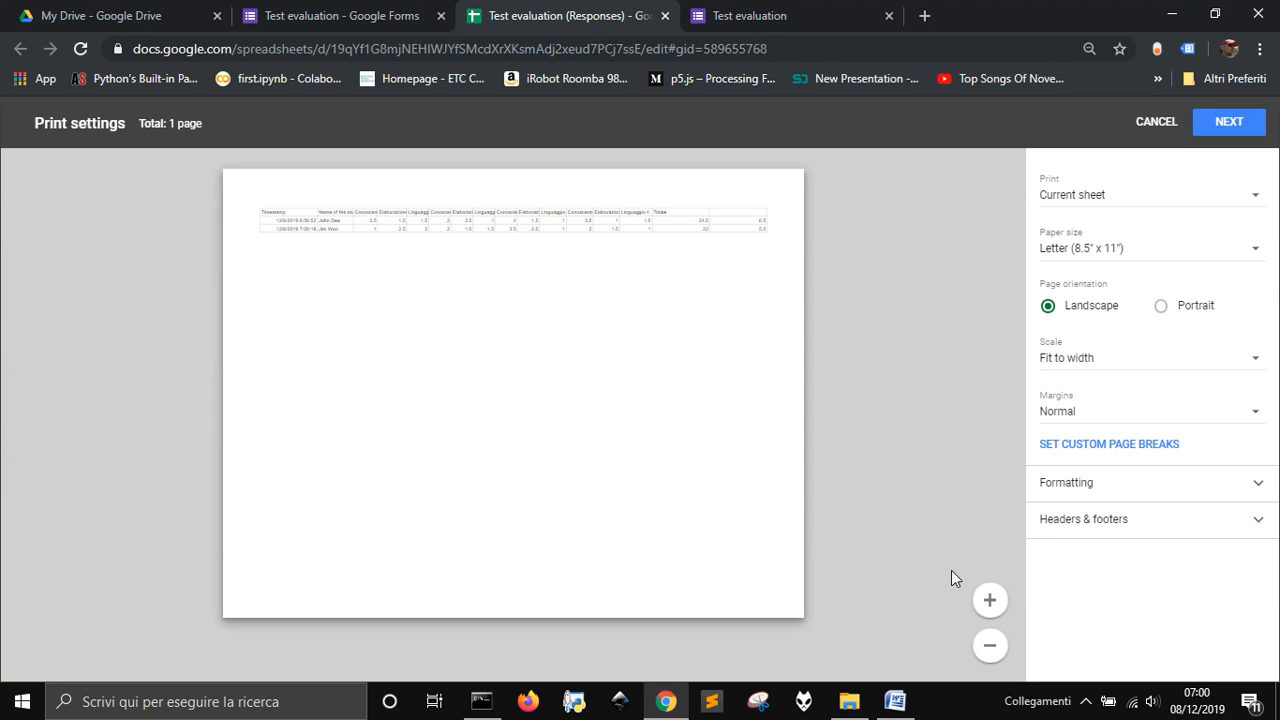
left_click(1163, 308)
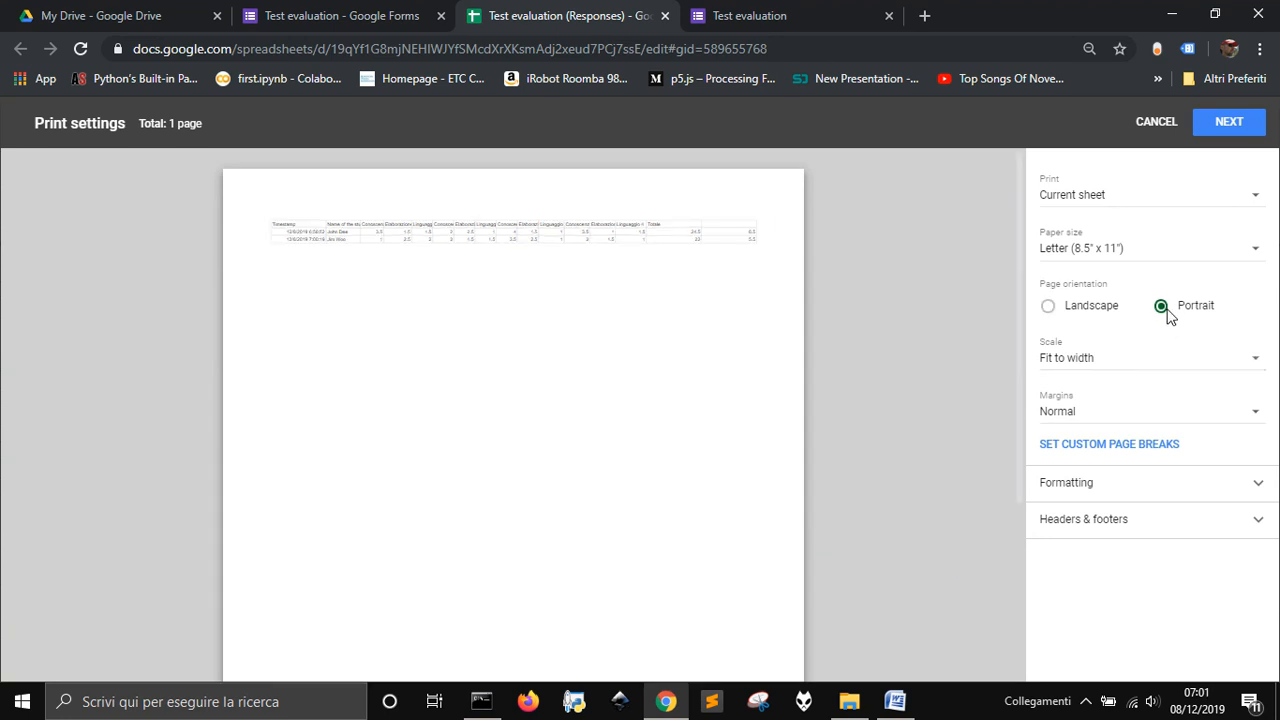
scroll(762, 488, "down", 1)
scroll(776, 494, "up", 1)
left_click(1156, 121)
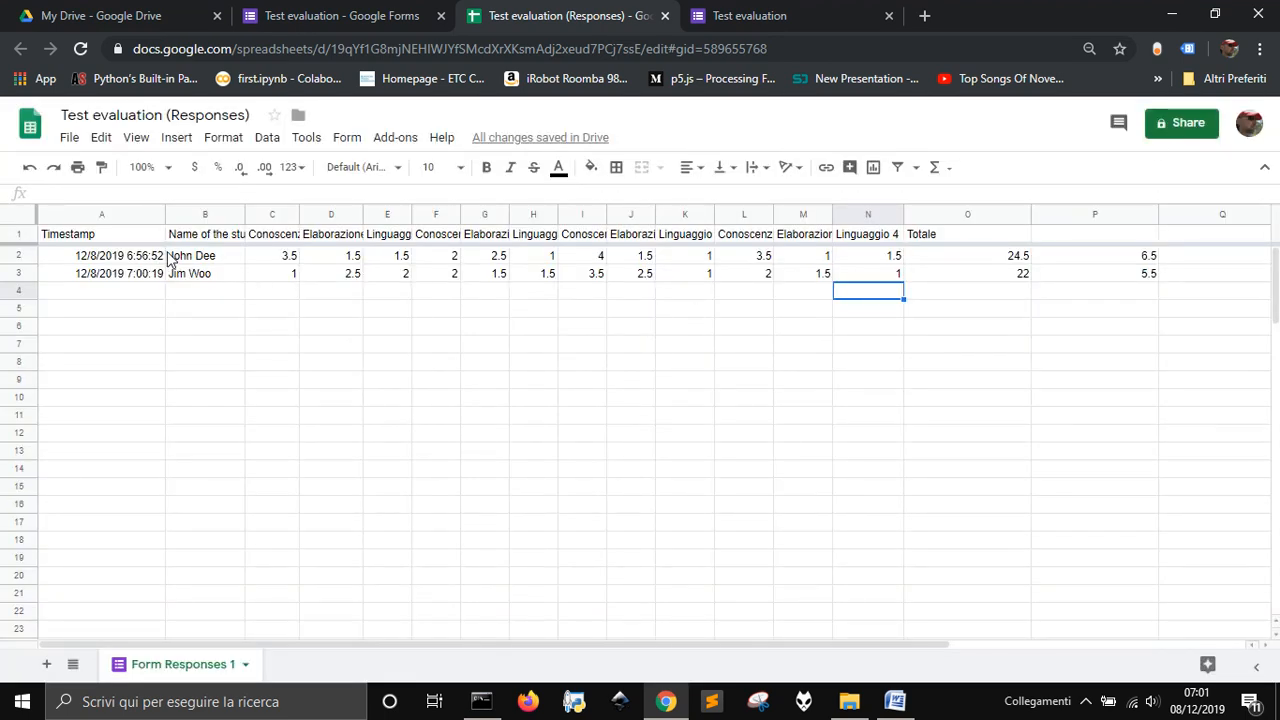
Step: Apply all borders to both students' response rows, range A2:P3
left_click_drag(160, 257, 1137, 284)
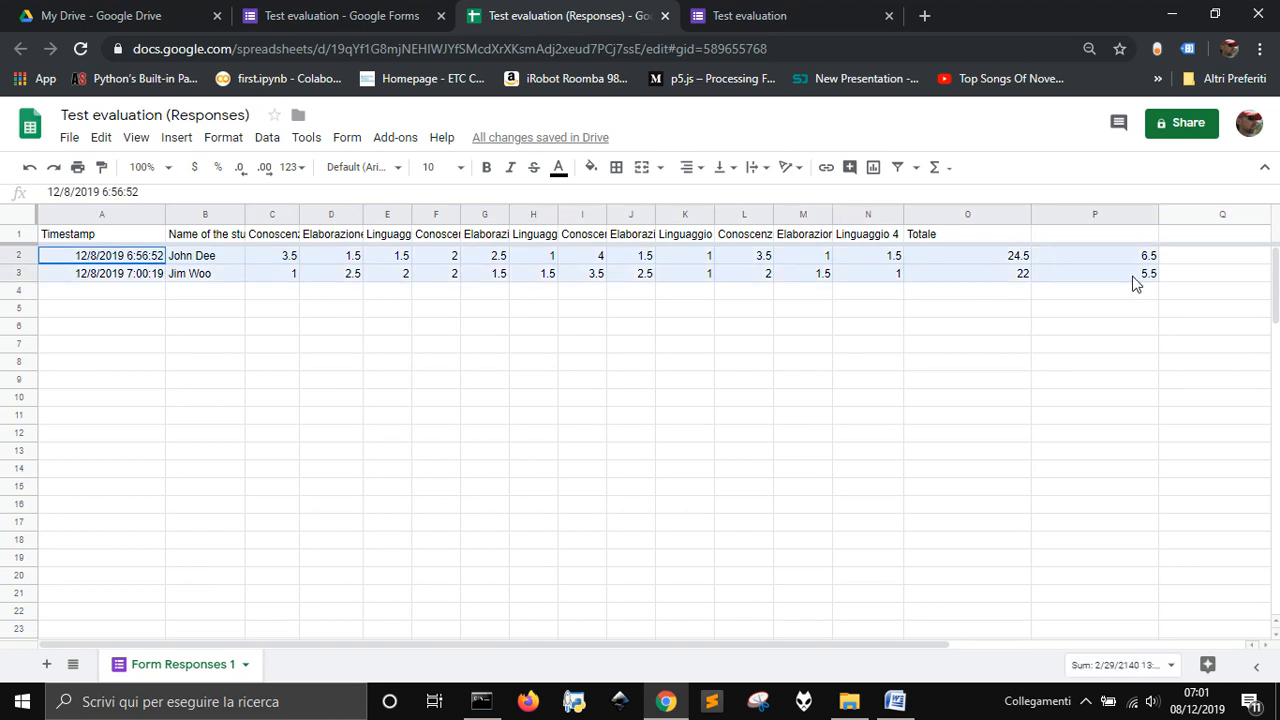
left_click(616, 167)
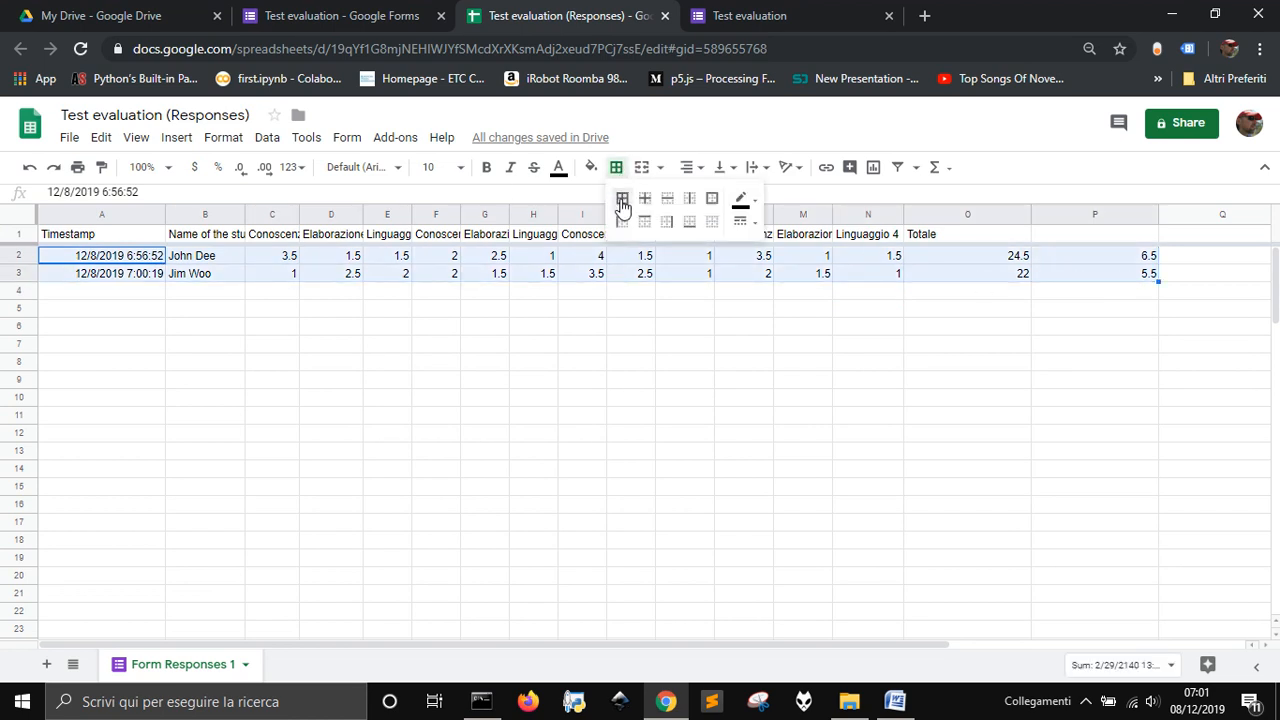
left_click(621, 200)
left_click(626, 314)
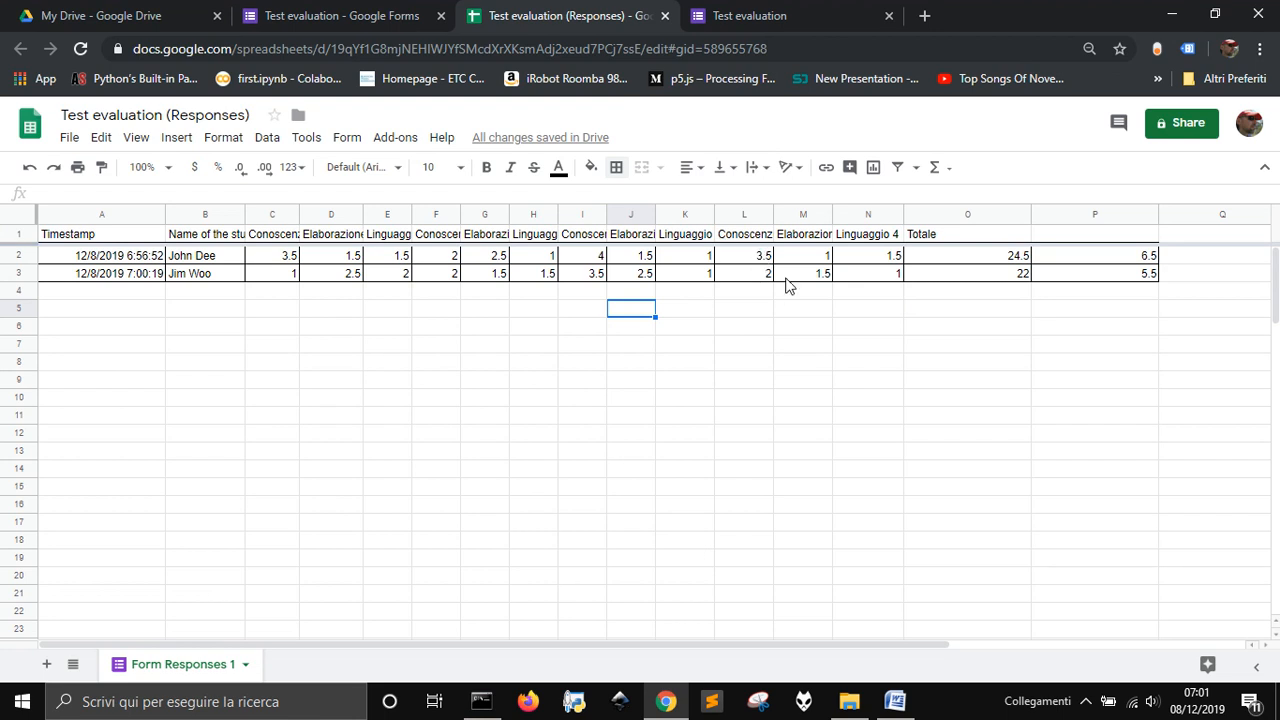
Step: Enter the heading "Degree" in cell P1 above the grade column
left_click(1068, 236)
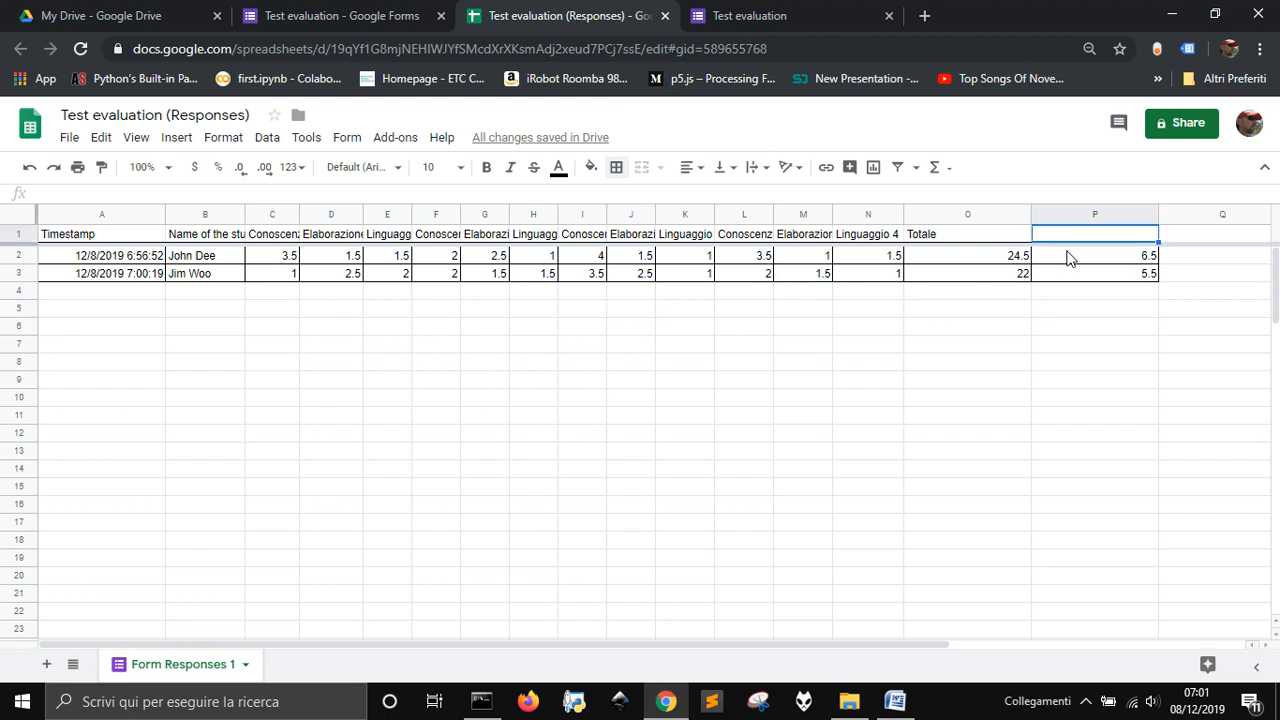
type("Degr")
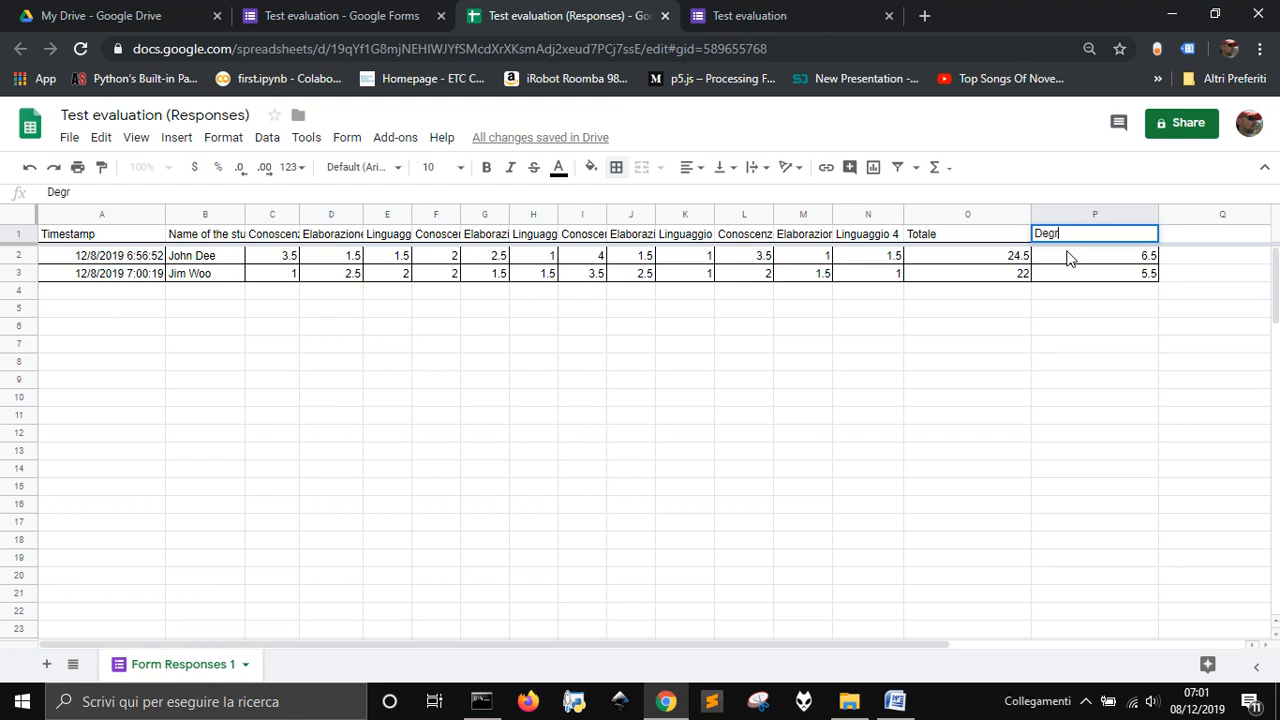
type("ee")
key("Return")
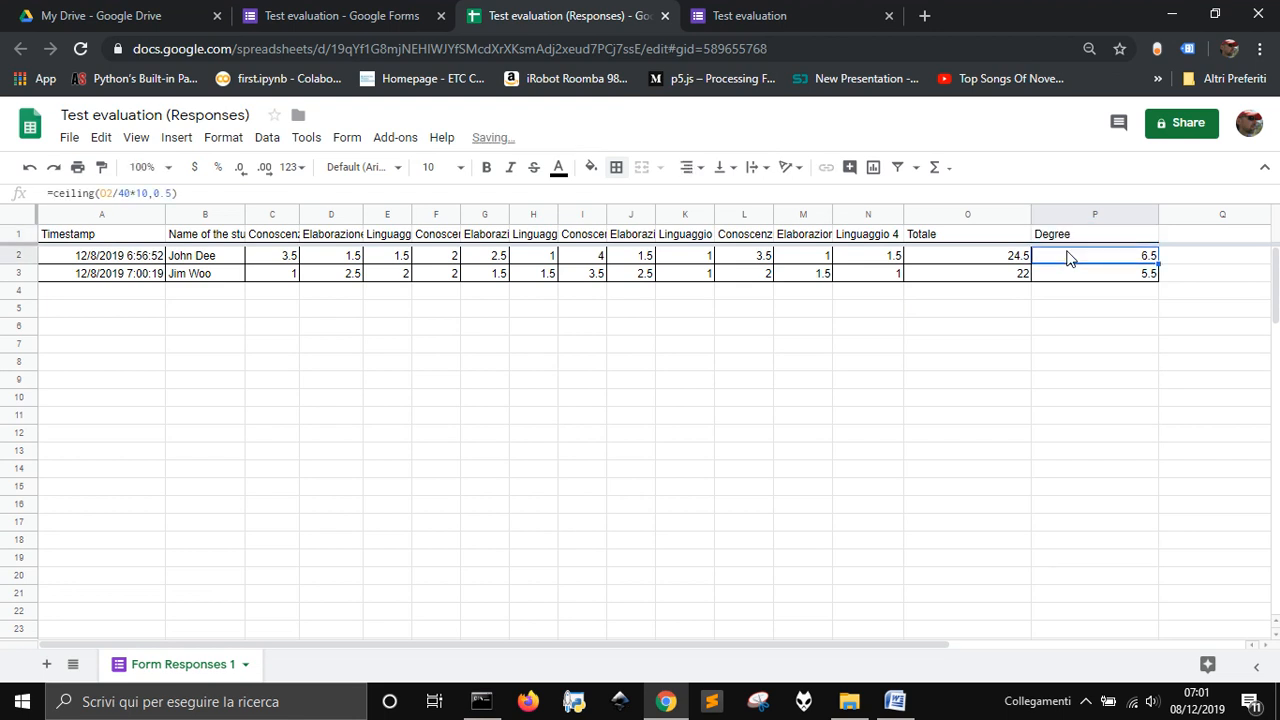
left_click(894, 297)
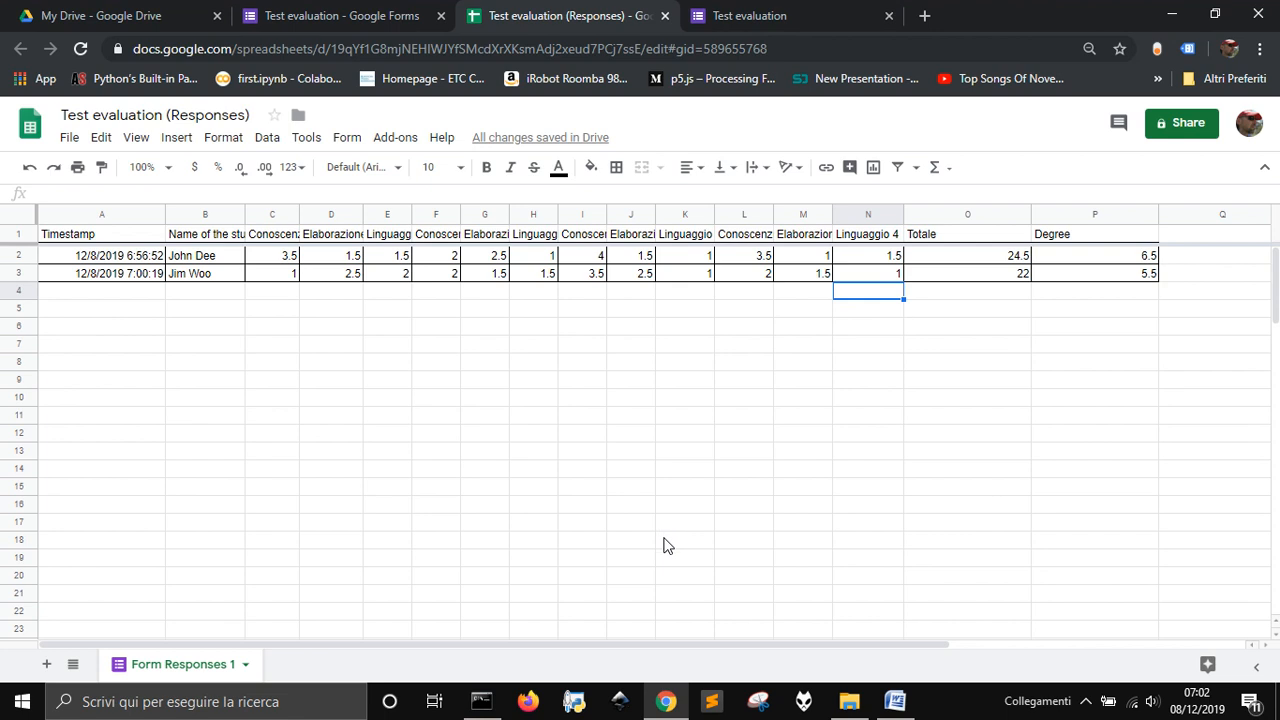
left_click(481, 701)
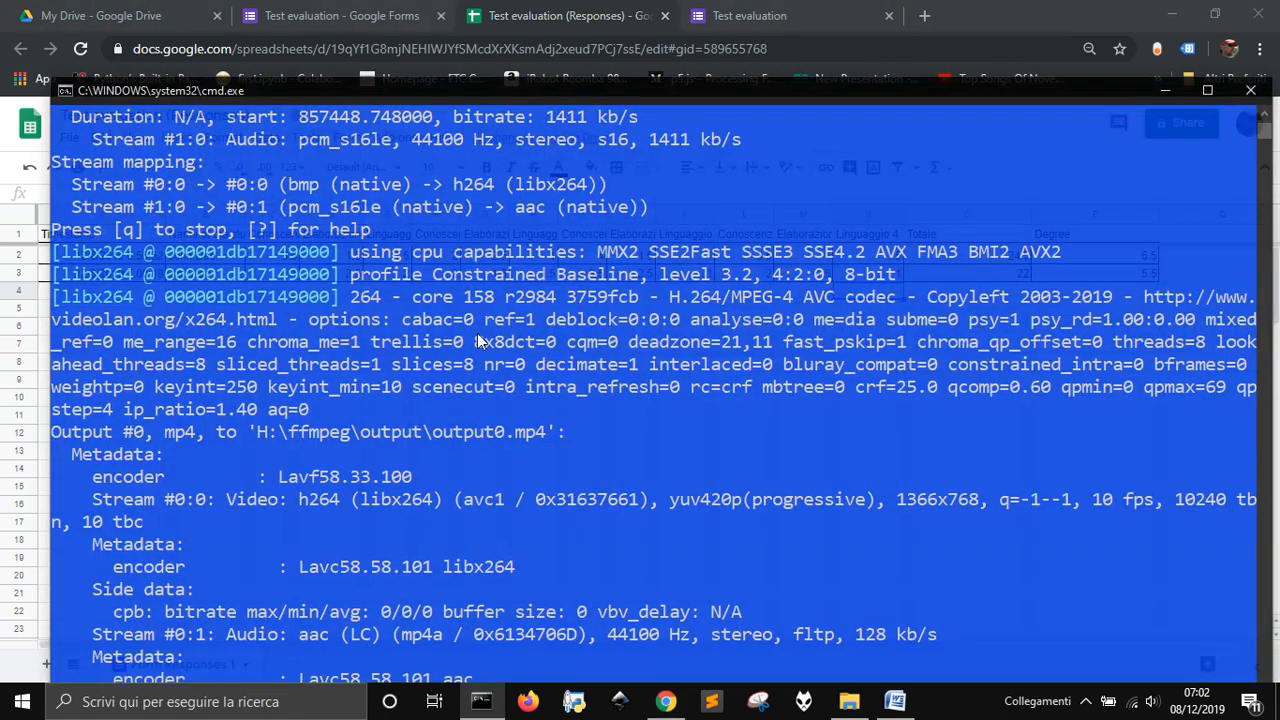